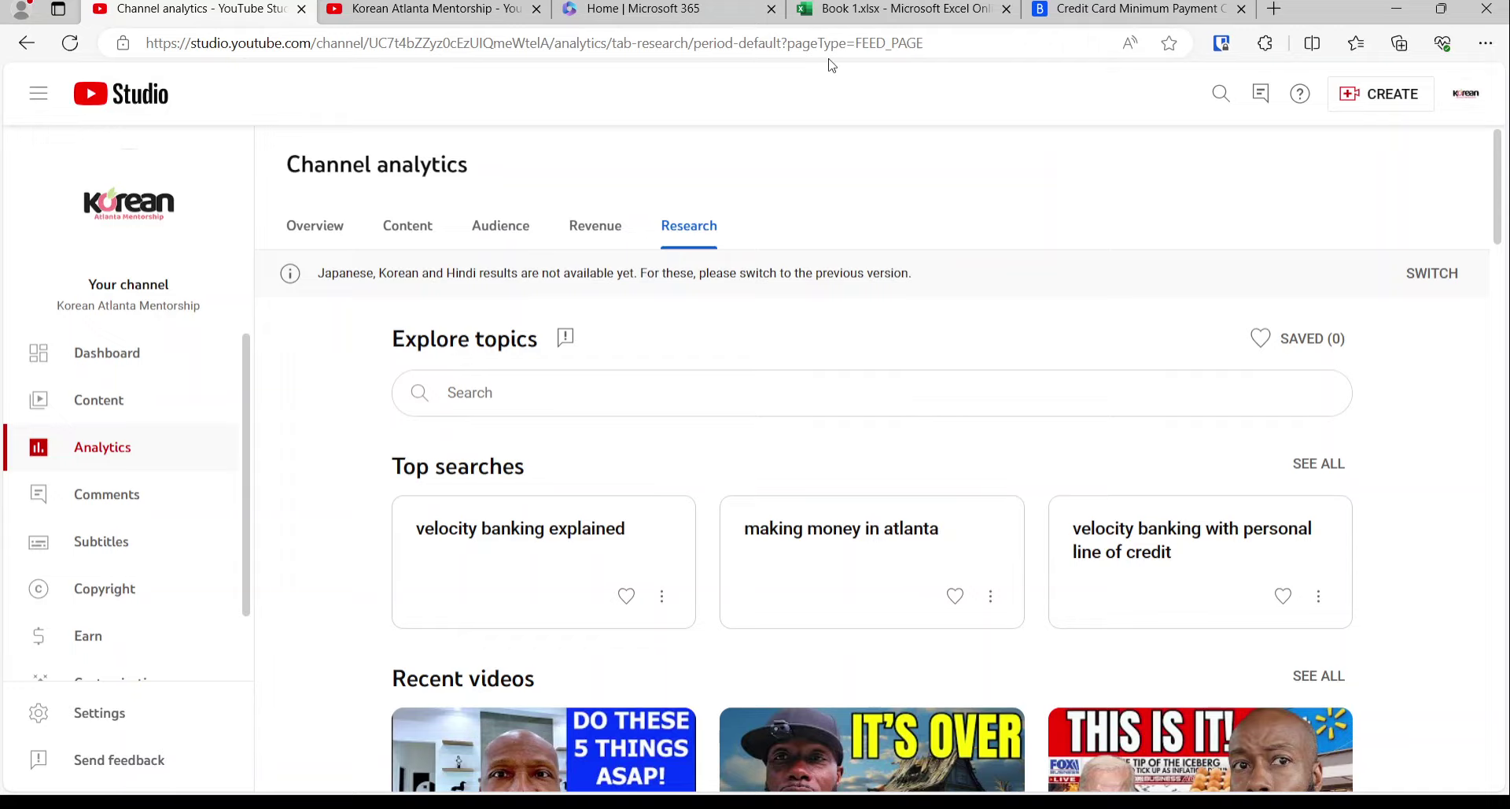
{"action": "left_click", "coordinate": [891, 6]}
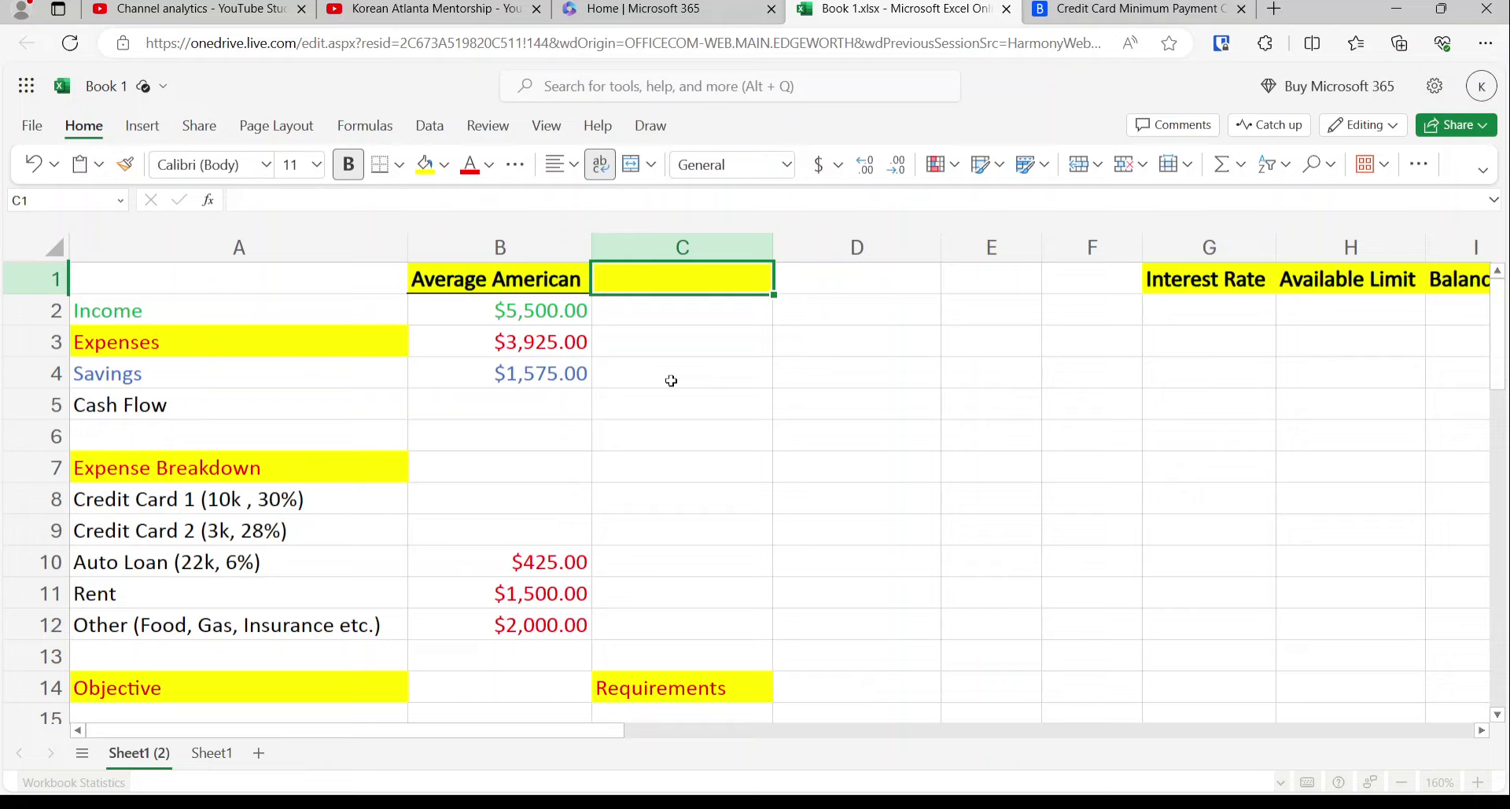
- Enter 'Budget' in the first cell under the Requirements heading
{"action": "left_click", "coordinate": [331, 495]}
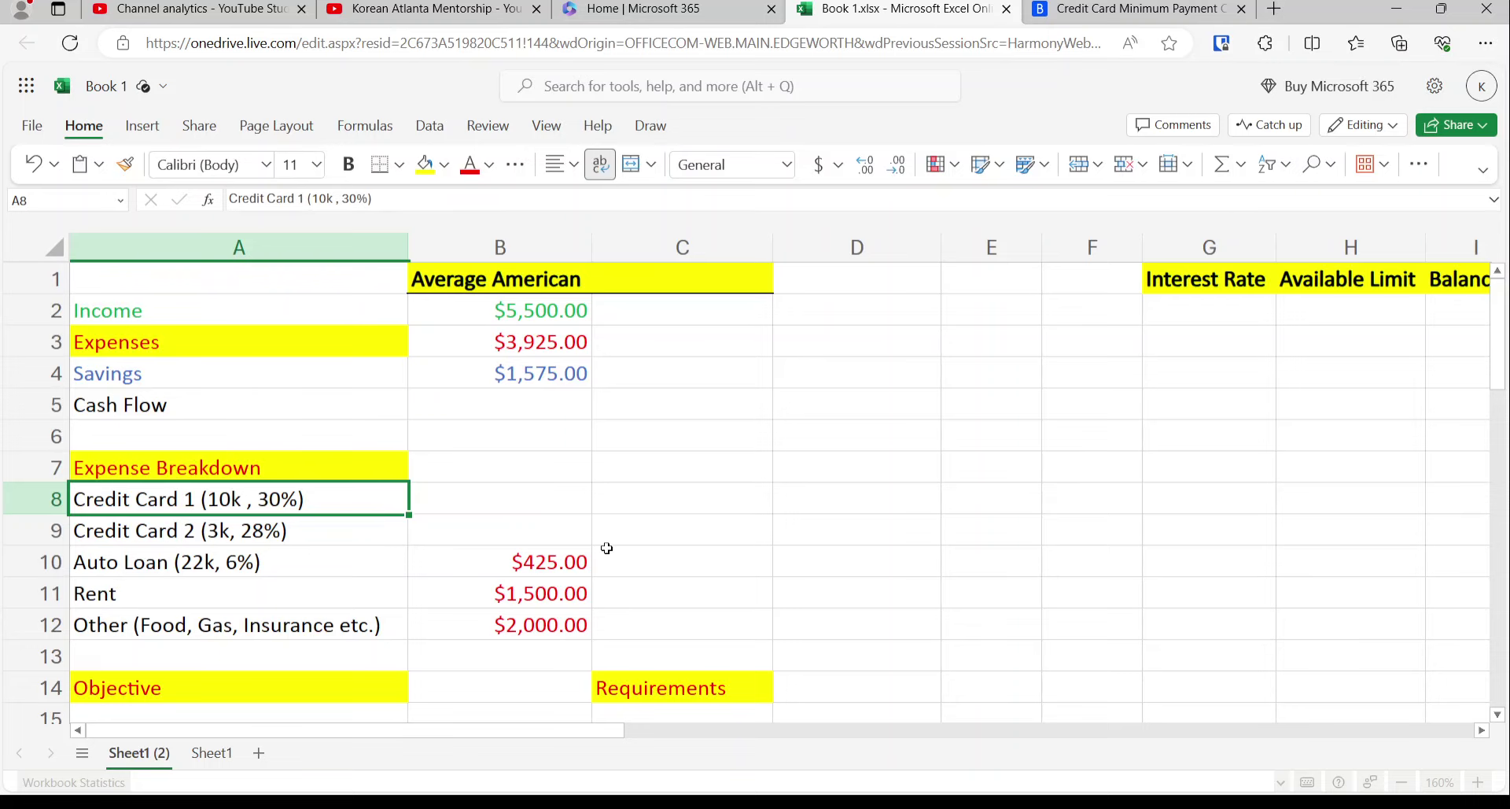
{"action": "scroll", "coordinate": [743, 504], "scroll_direction": "down", "scroll_amount": 2}
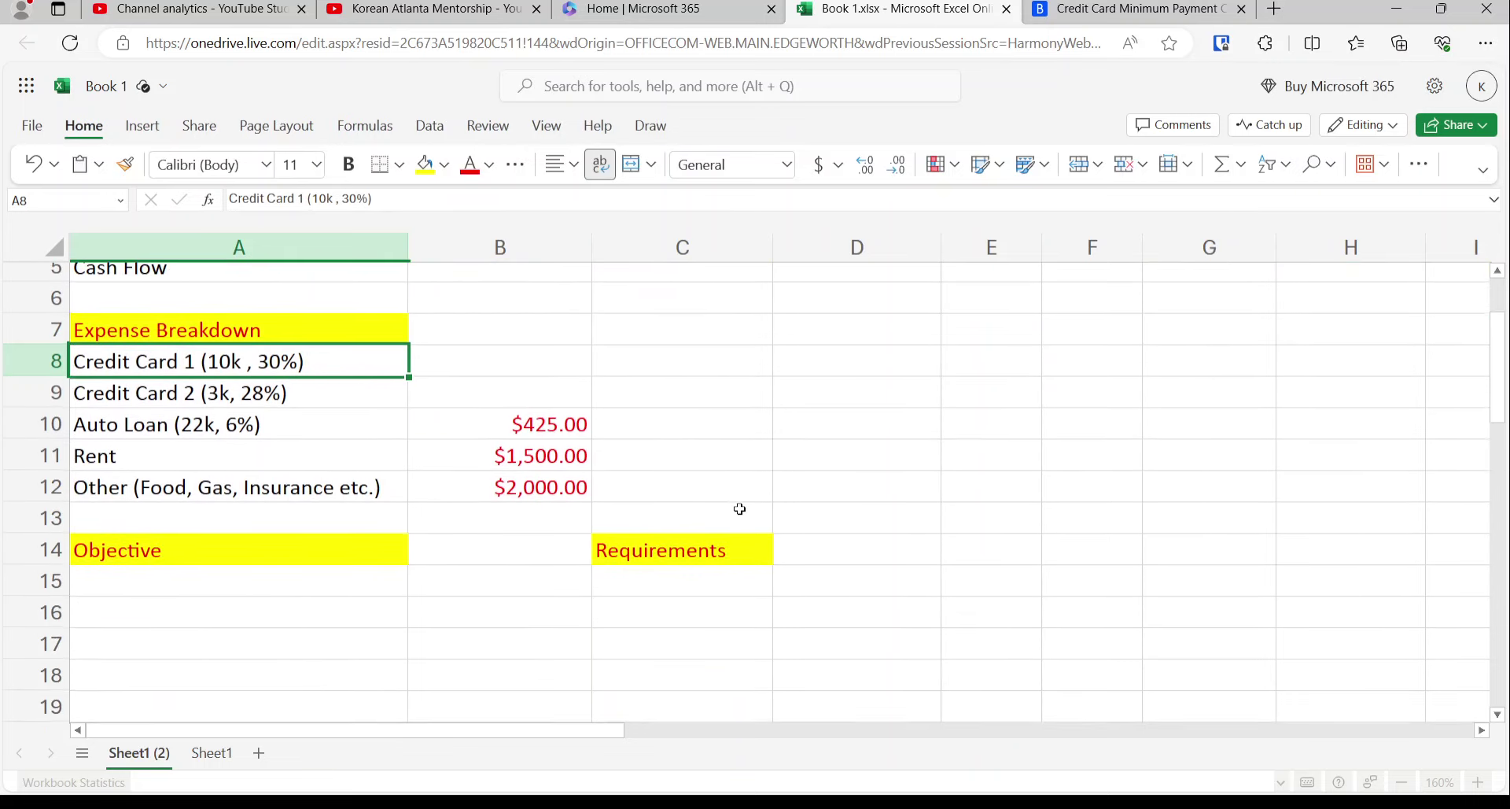
{"action": "left_click", "coordinate": [709, 577]}
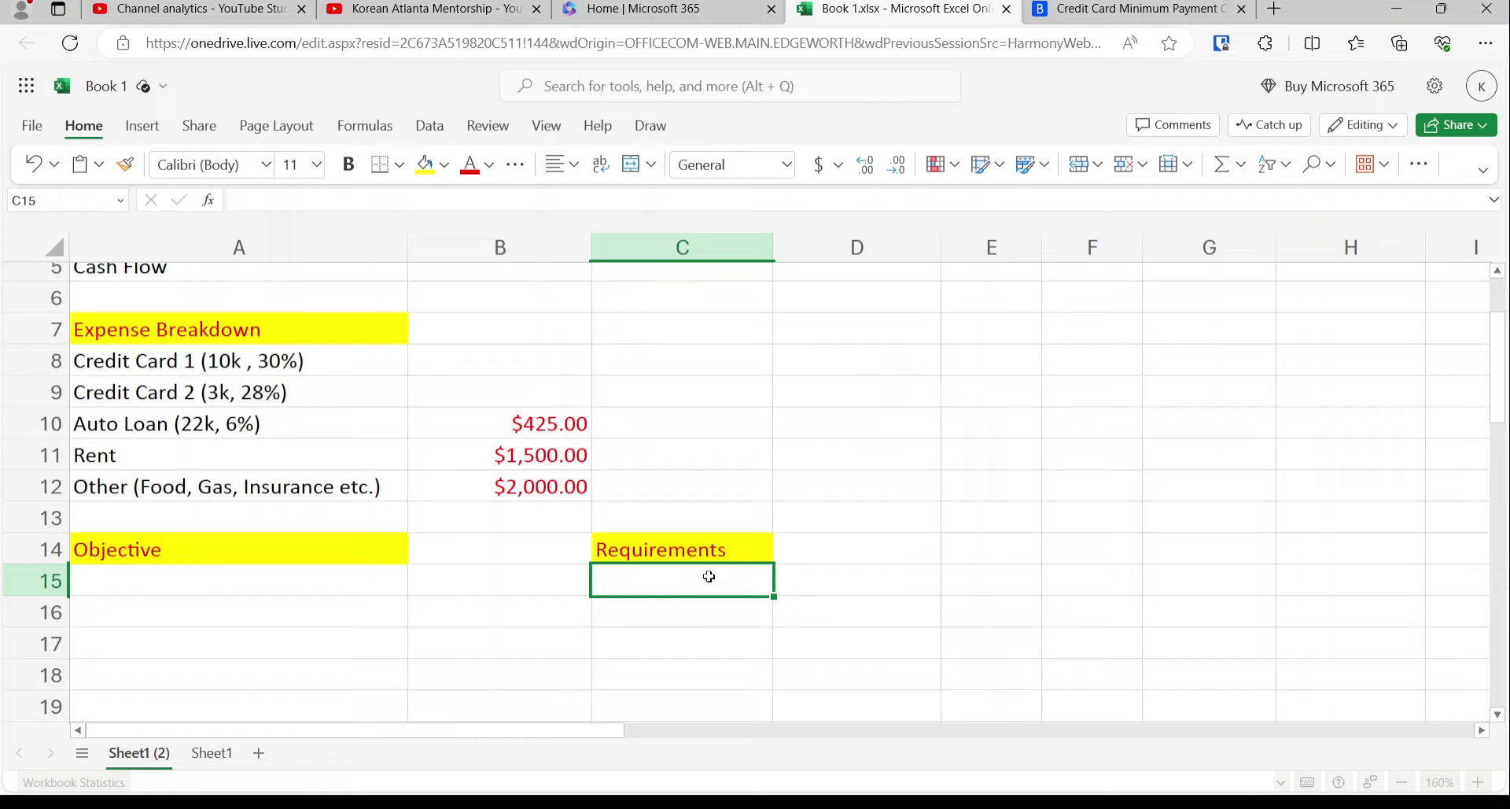
{"action": "type", "text": "Budget"}
{"action": "key", "text": "Return"}
- Add 'Line of Credit - Operating Account' beneath Budget in the Requirements list
{"action": "scroll", "coordinate": [791, 544], "scroll_direction": "up", "scroll_amount": 2}
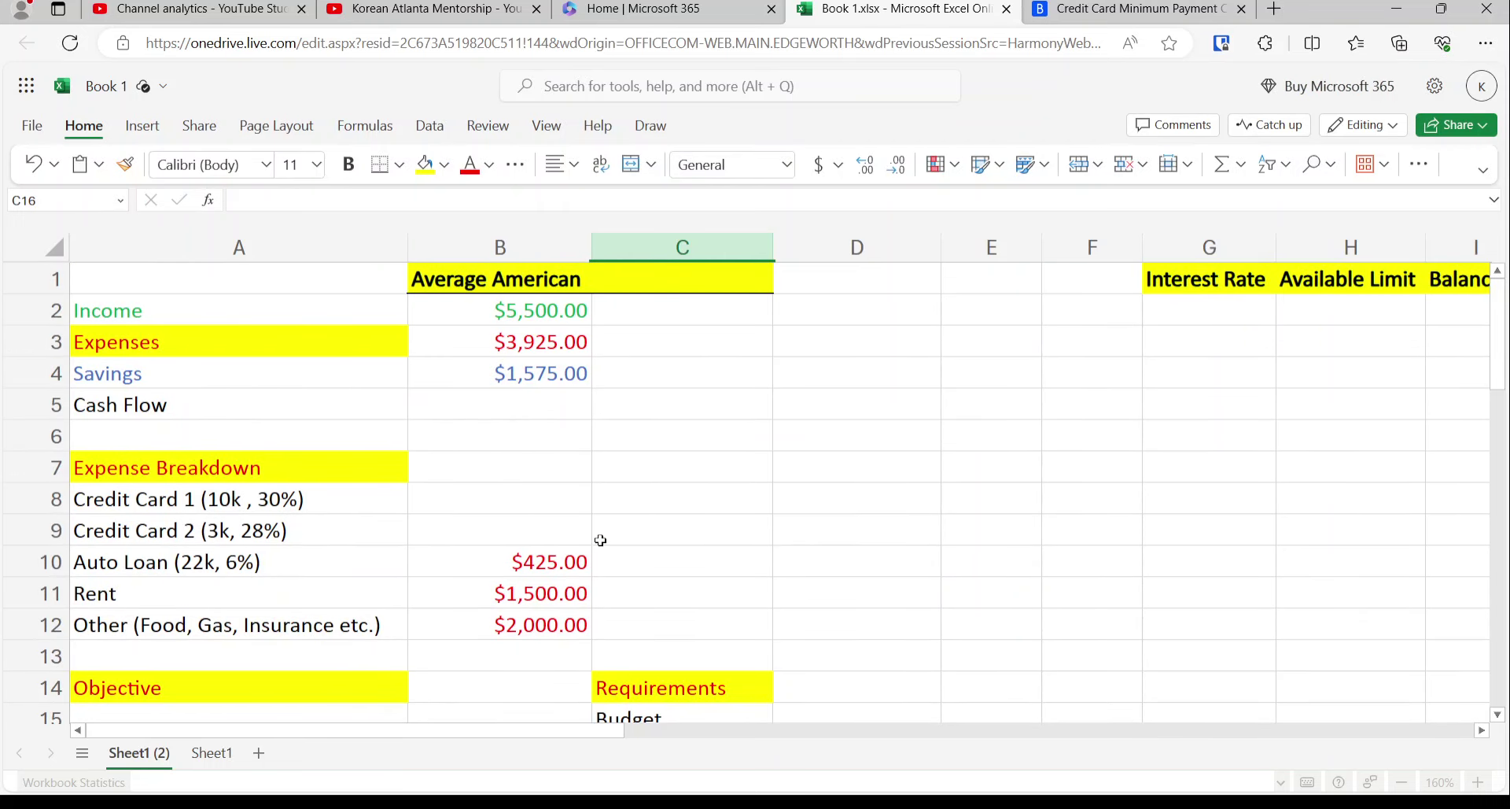
{"action": "scroll", "coordinate": [600, 540], "scroll_direction": "down", "scroll_amount": 1}
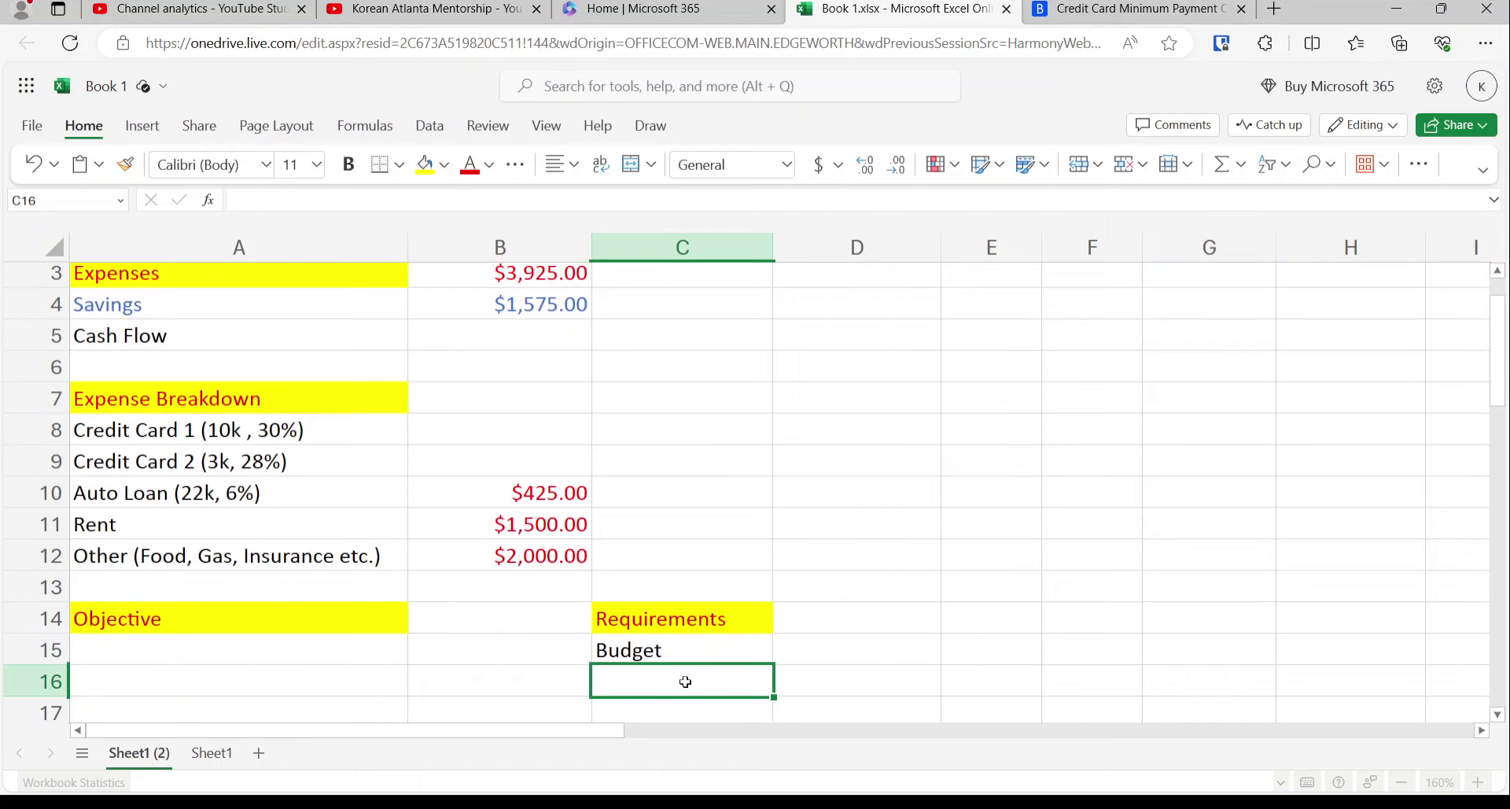
{"action": "type", "text": "Line of Cre"}
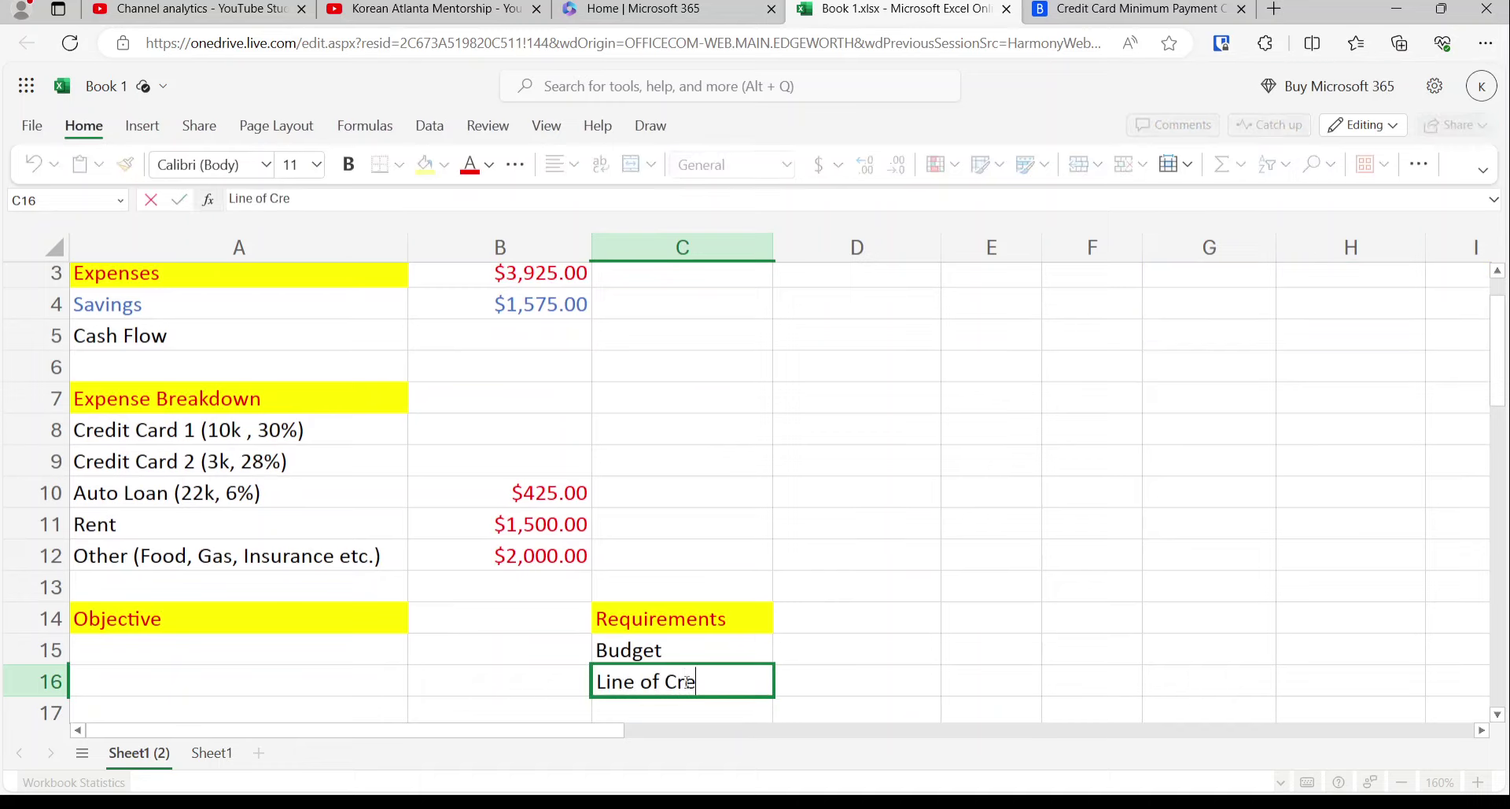
{"action": "type", "text": "dit - Operat"}
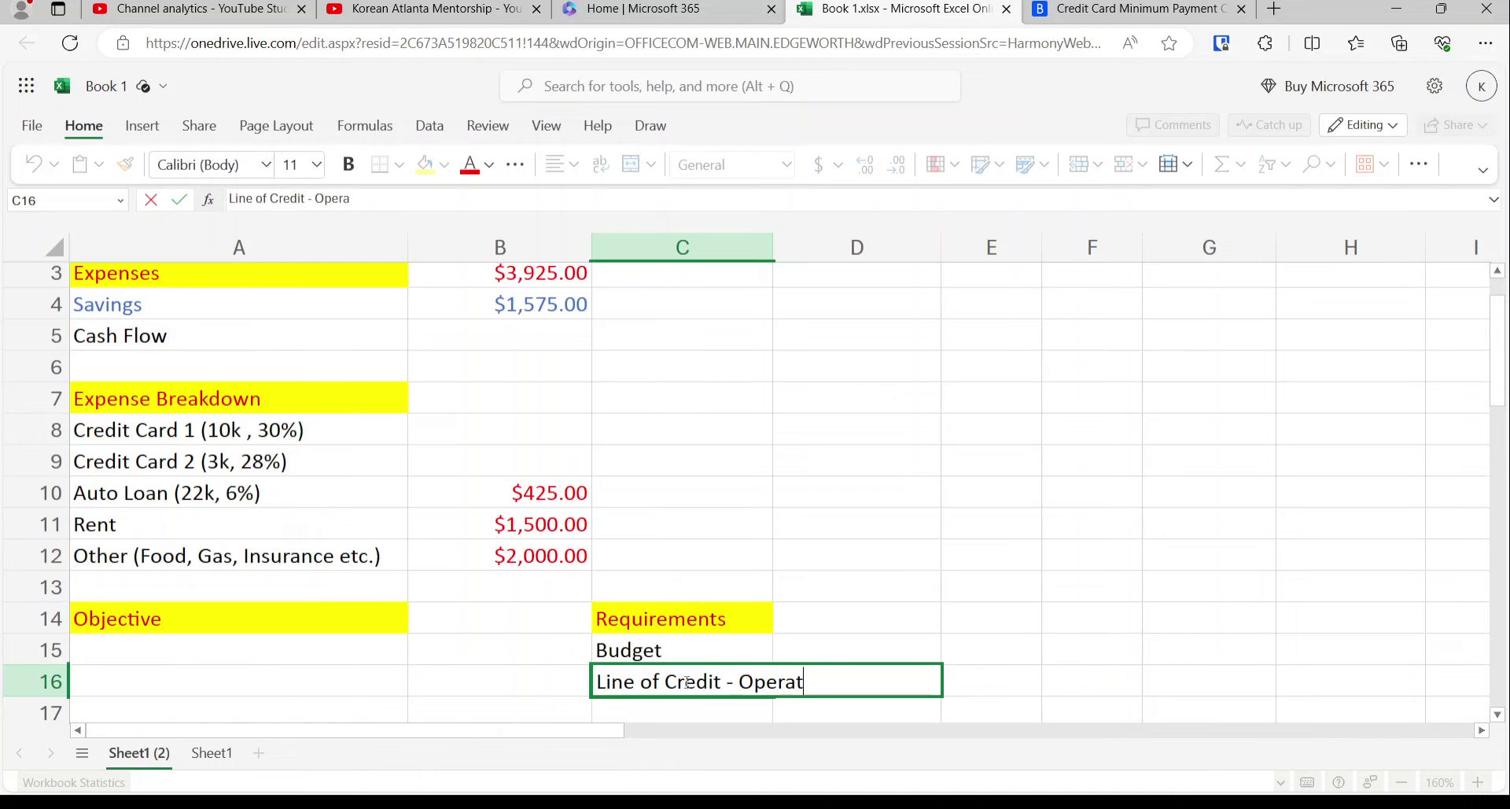
{"action": "type", "text": "ing Account"}
{"action": "key", "text": "Return"}
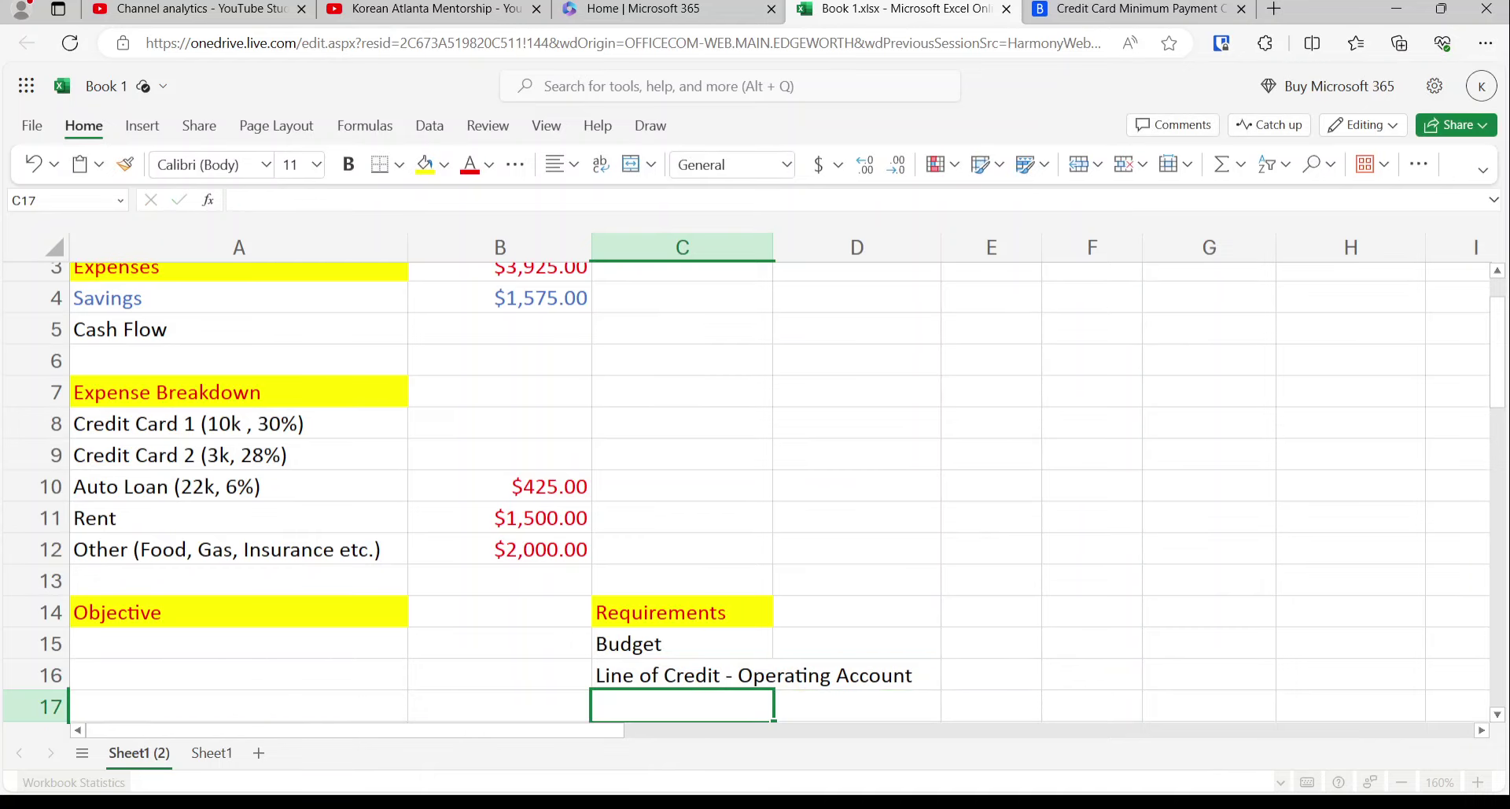
{"action": "key", "text": "Up"}
{"action": "key", "text": "Up"}
{"action": "key", "text": "Up"}
{"action": "key", "text": "Up"}
{"action": "key", "text": "Up"}
{"action": "key", "text": "Up"}
{"action": "key", "text": "Up"}
{"action": "key", "text": "Up"}
{"action": "key", "text": "Up"}
{"action": "key", "text": "Up"}
{"action": "key", "text": "Up"}
{"action": "key", "text": "Up"}
{"action": "key", "text": "Up"}
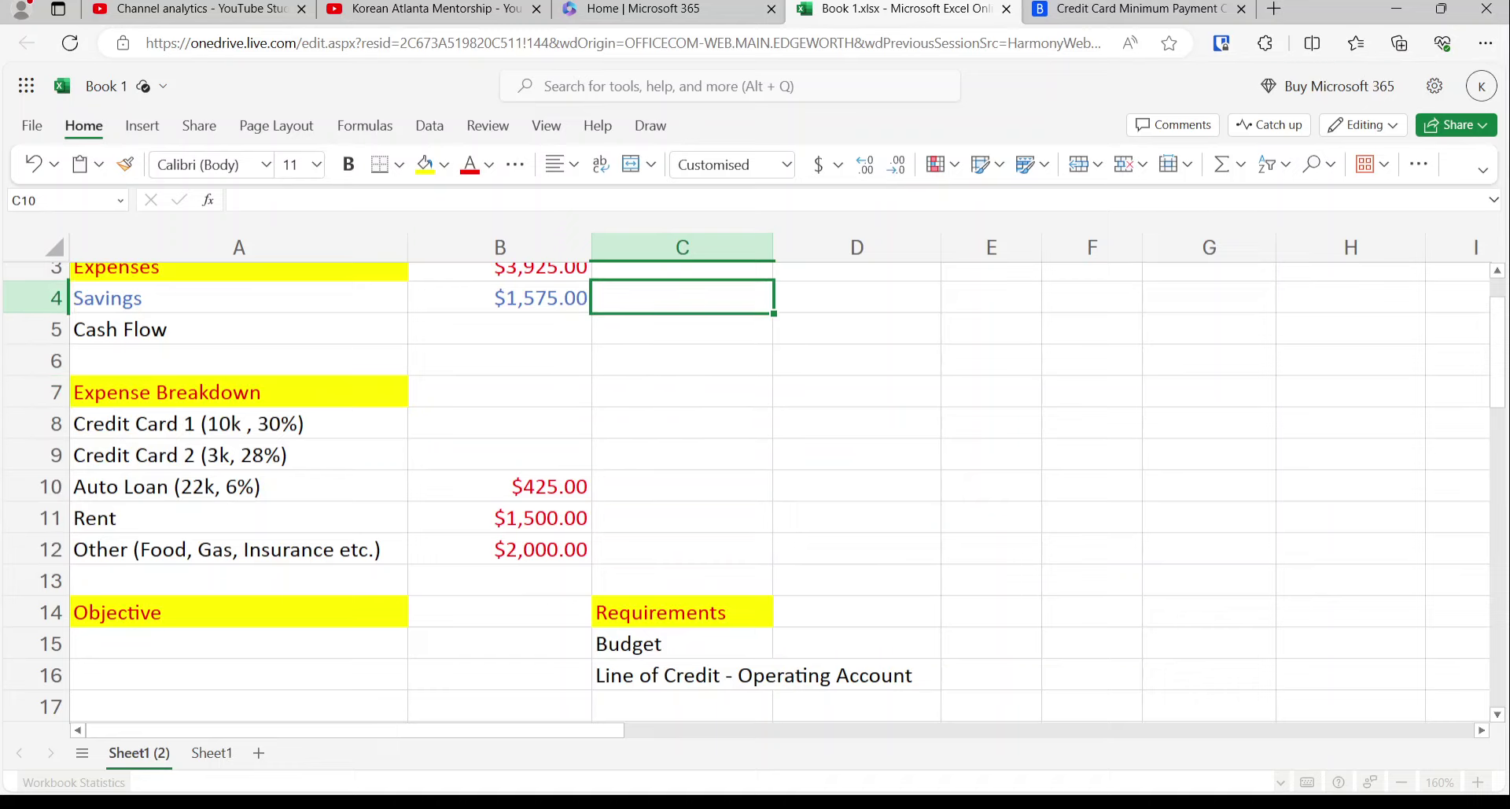
{"action": "key", "text": "Left"}
{"action": "key", "text": "Down"}
{"action": "key", "text": "Down"}
{"action": "key", "text": "Down"}
{"action": "key", "text": "Up"}
{"action": "key", "text": "Up"}
{"action": "key", "text": "Up"}
{"action": "key", "text": "Up"}
{"action": "key", "text": "Up"}
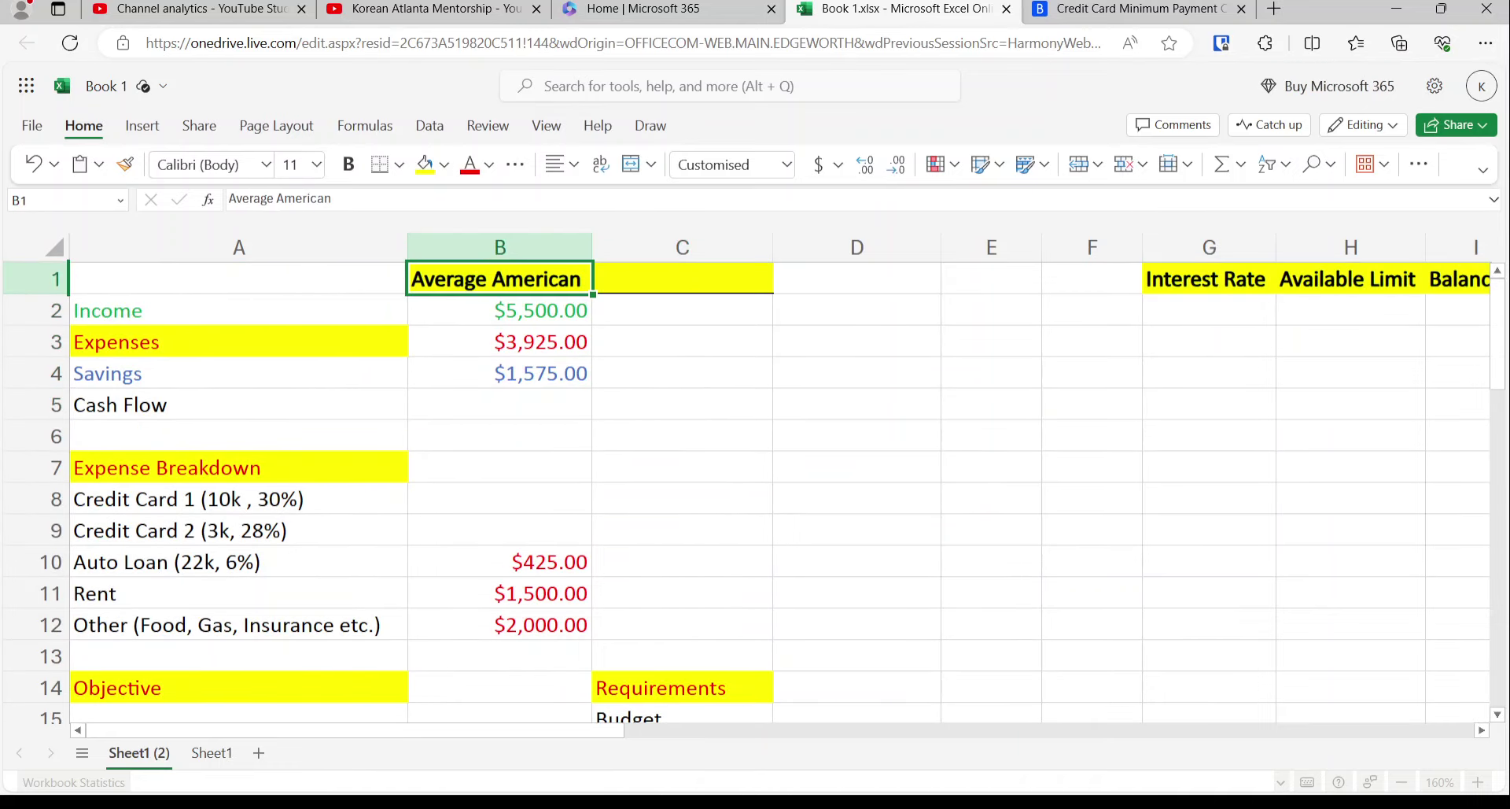
{"action": "key", "text": "Right"}
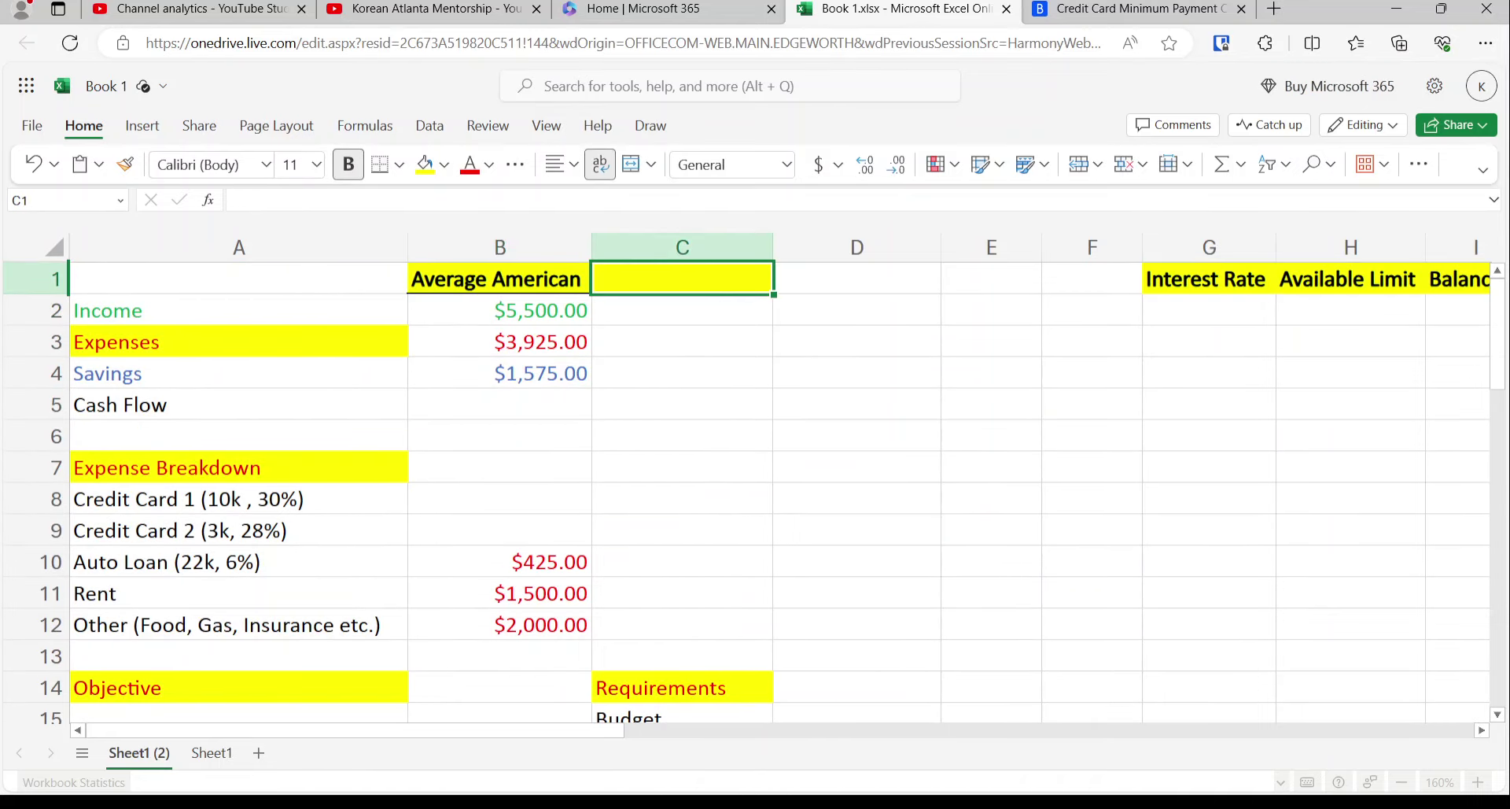
- Head column C 'Velocity Banking' next to the Average American heading
{"action": "type", "text": "Velocity Banking"}
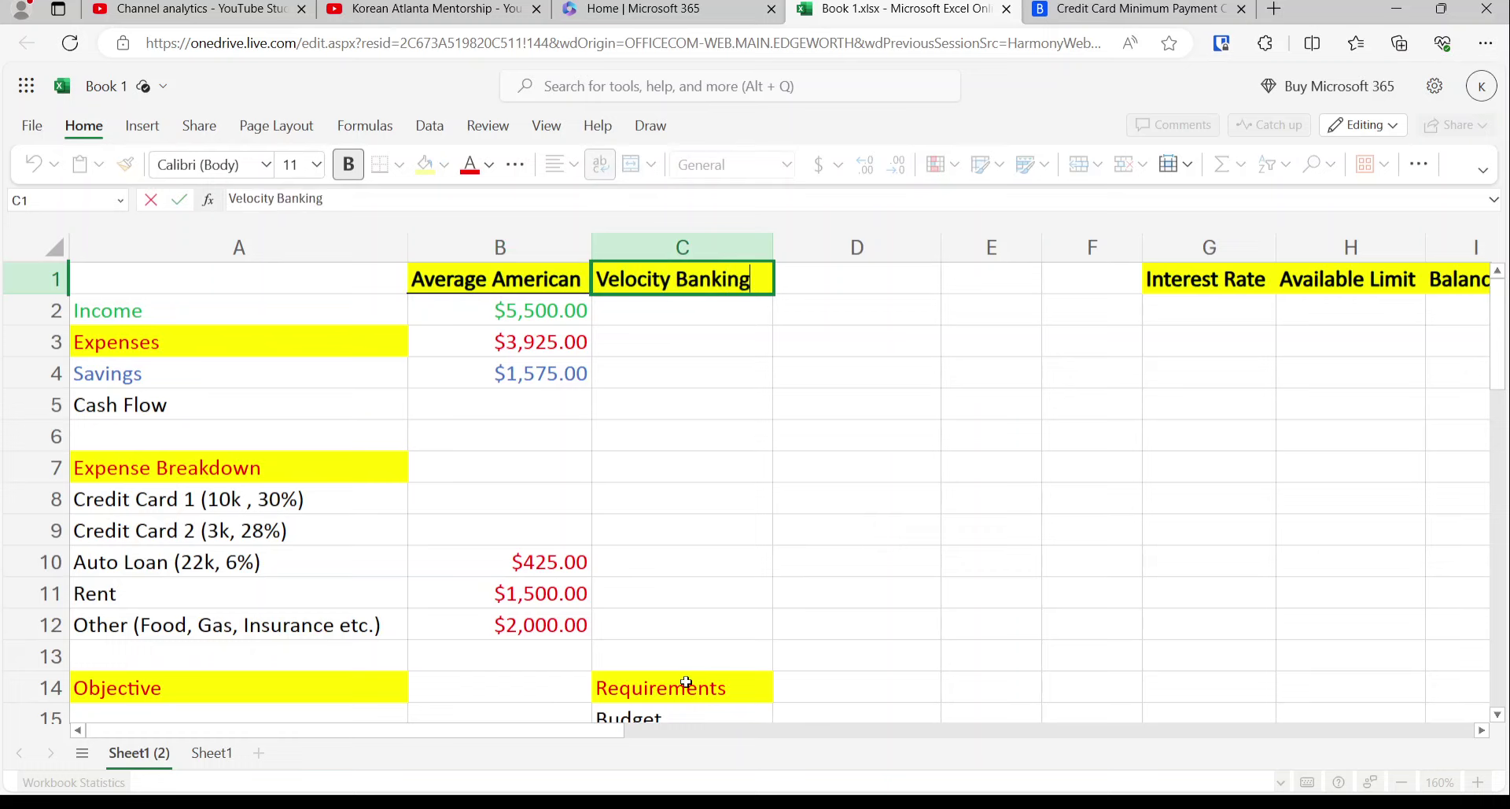
{"action": "key", "text": "Return"}
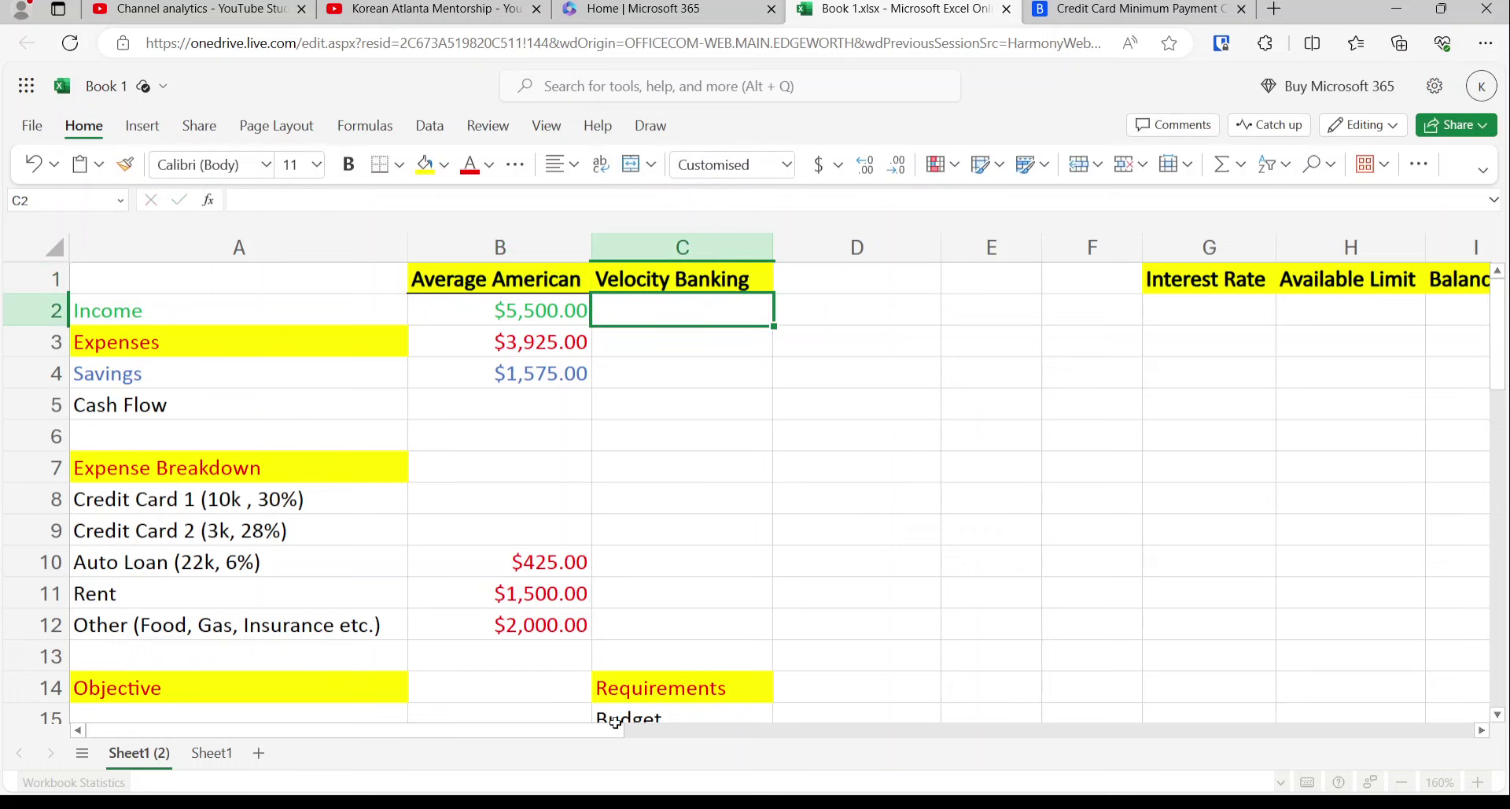
{"action": "left_click", "coordinate": [510, 275]}
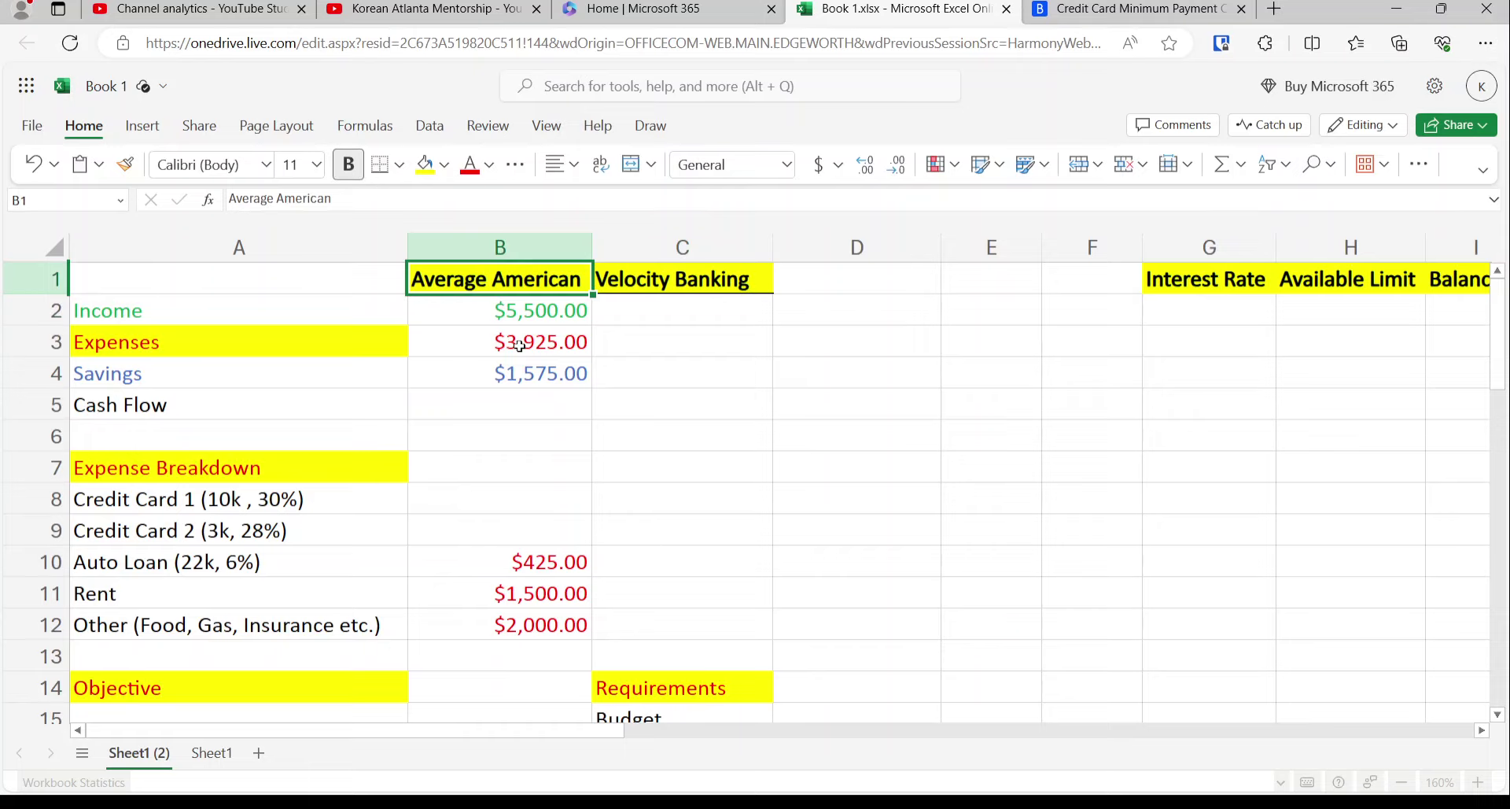
{"action": "left_click", "coordinate": [651, 276]}
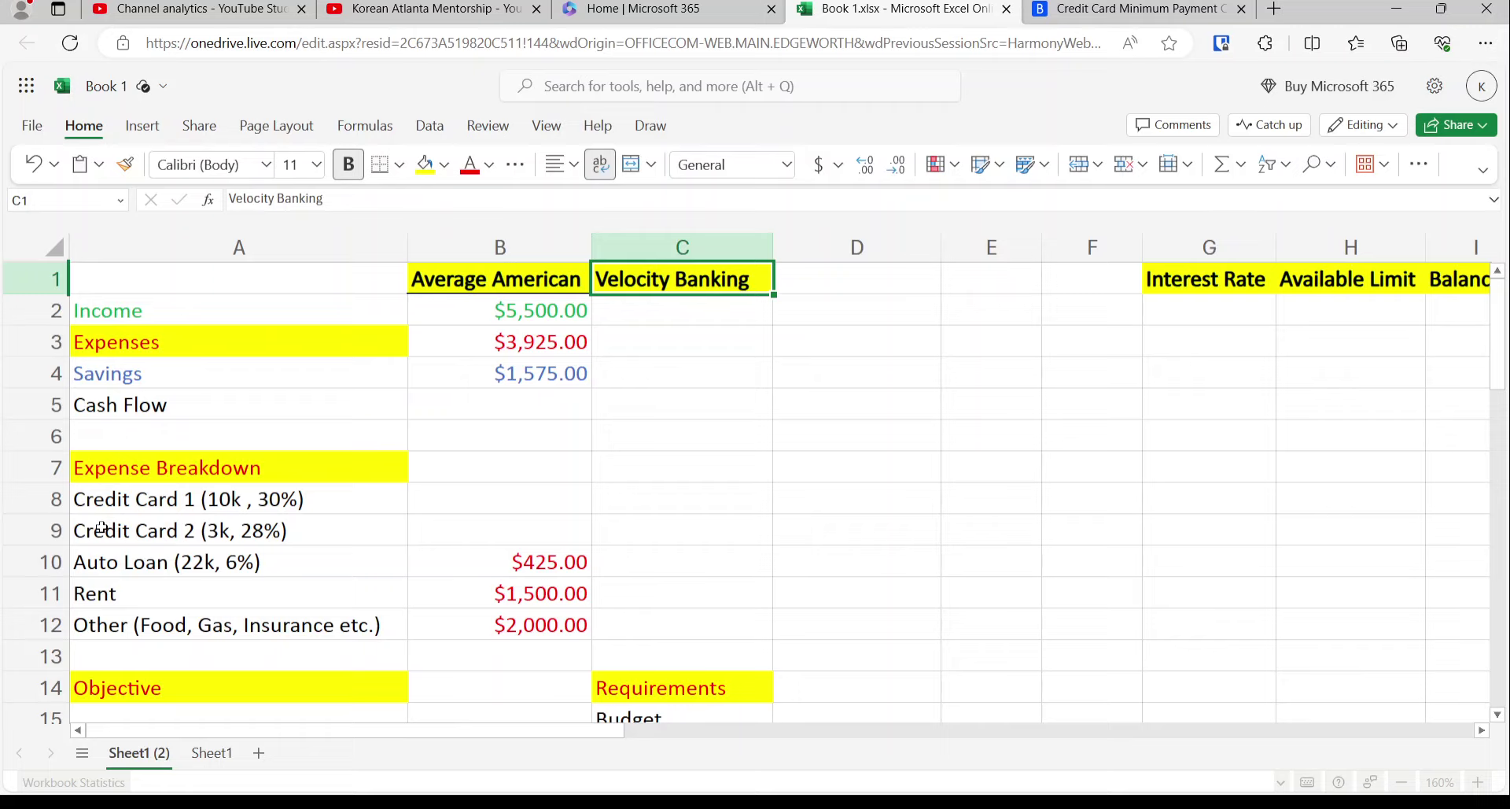
- Review the Credit Card 1 and 2 labels, then go to Bankrate's minimum payment calculator
{"action": "left_click", "coordinate": [193, 497]}
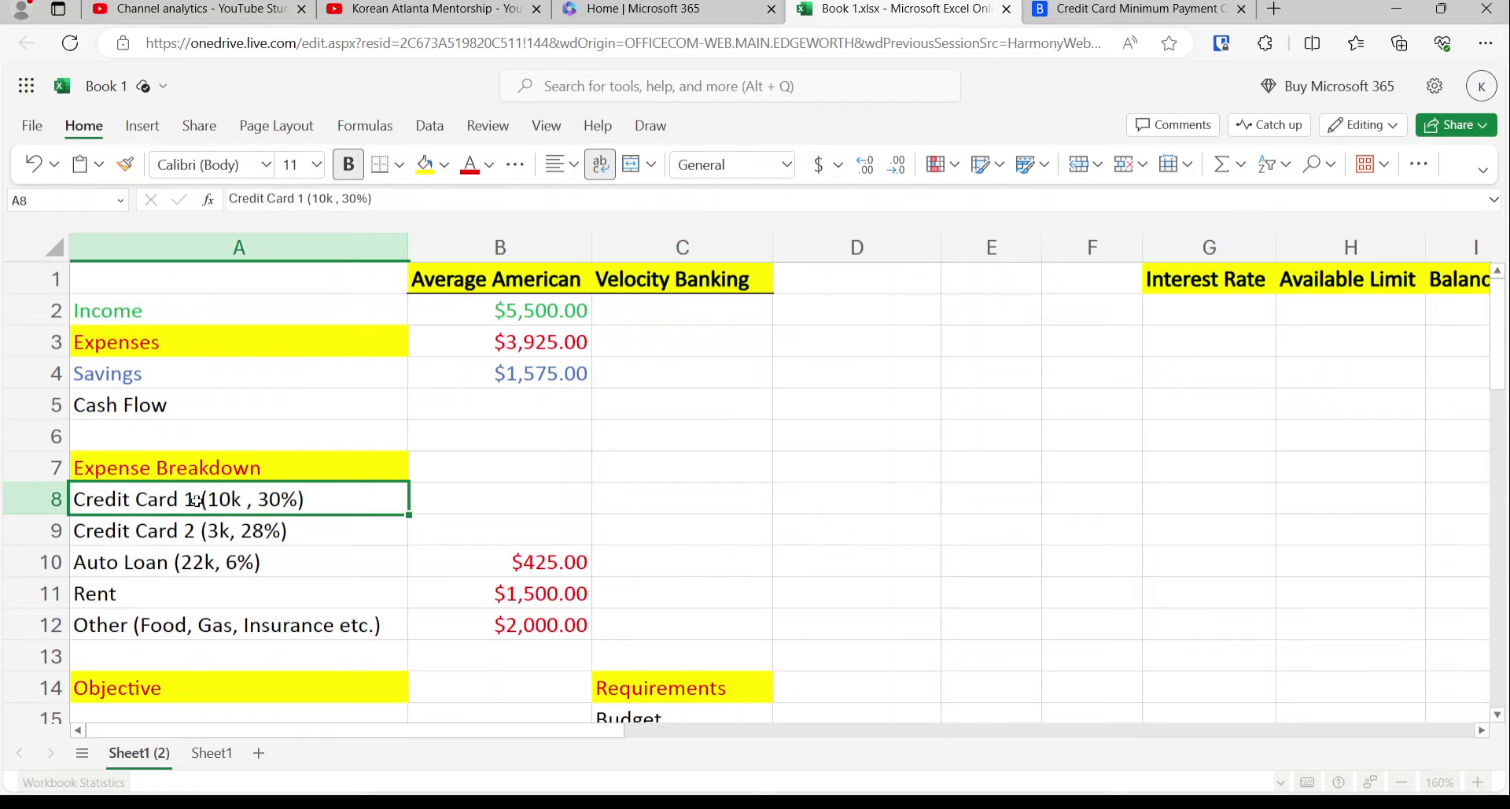
{"action": "left_click", "coordinate": [192, 541]}
{"action": "left_click", "coordinate": [197, 494]}
{"action": "left_click", "coordinate": [1105, 8]}
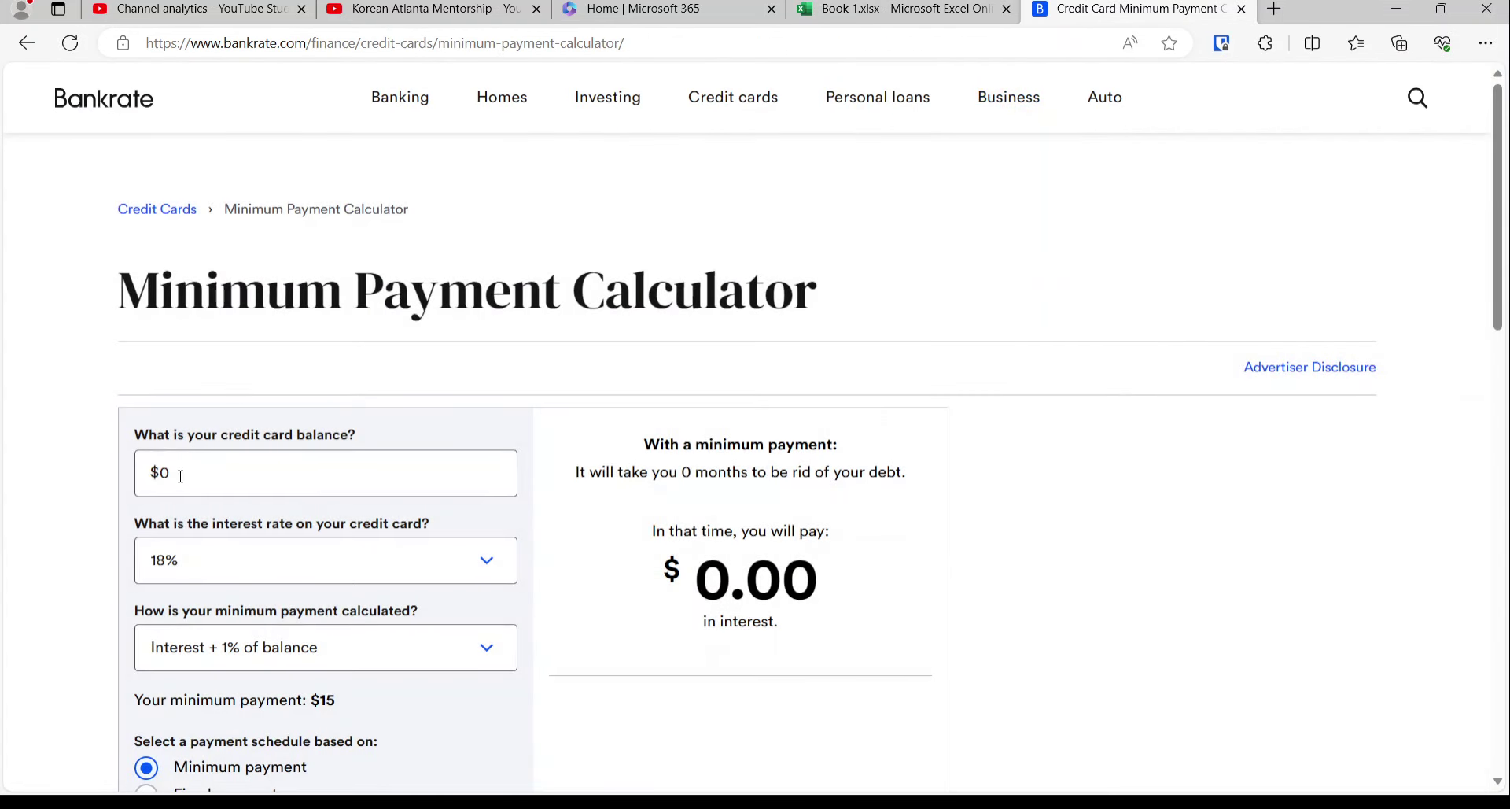
- Enter a $10,000 card balance with the Interest + 1% of balance payment method
{"action": "left_click", "coordinate": [189, 478]}
{"action": "left_click", "coordinate": [190, 477]}
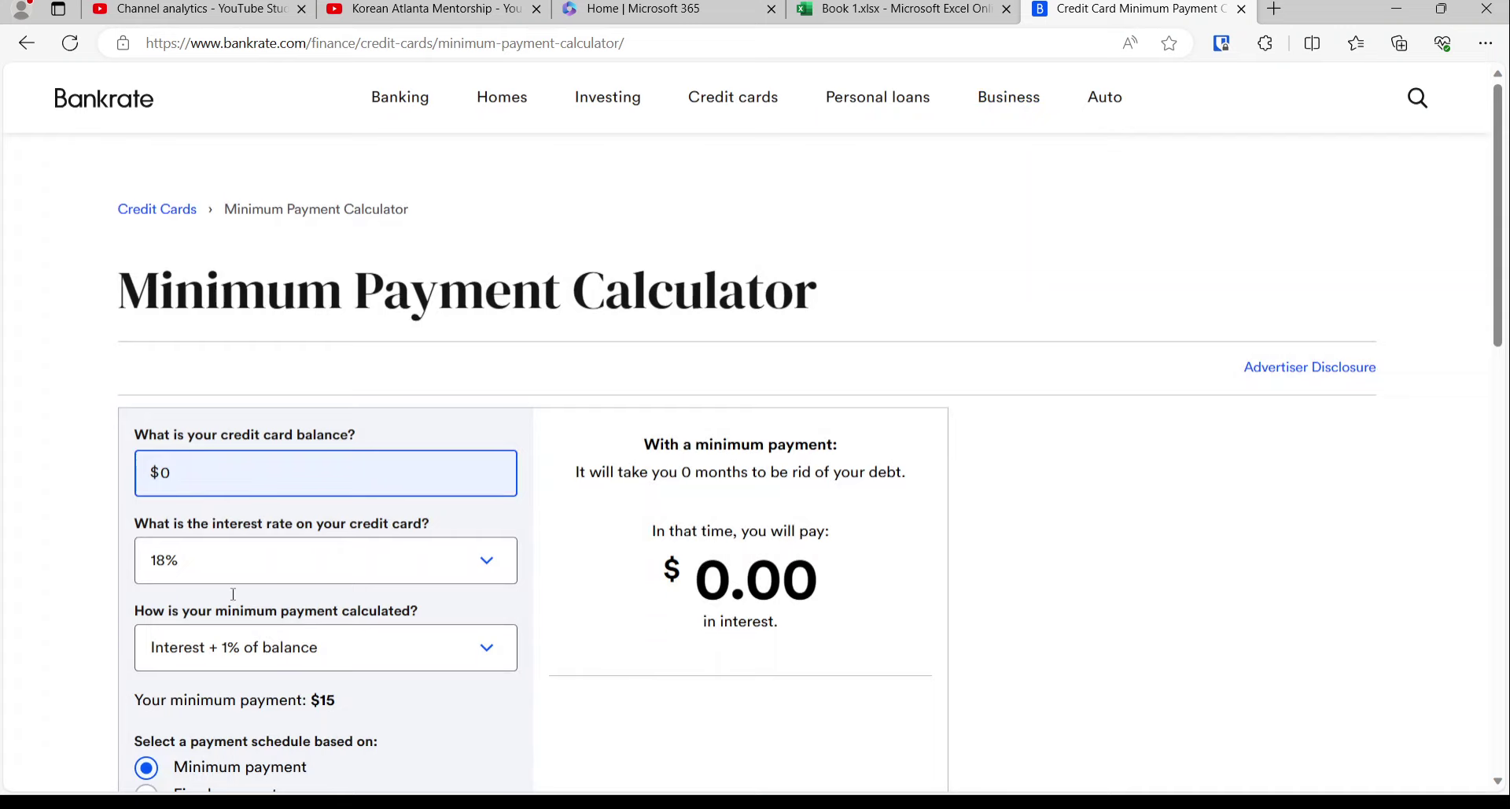
{"action": "left_click", "coordinate": [268, 646]}
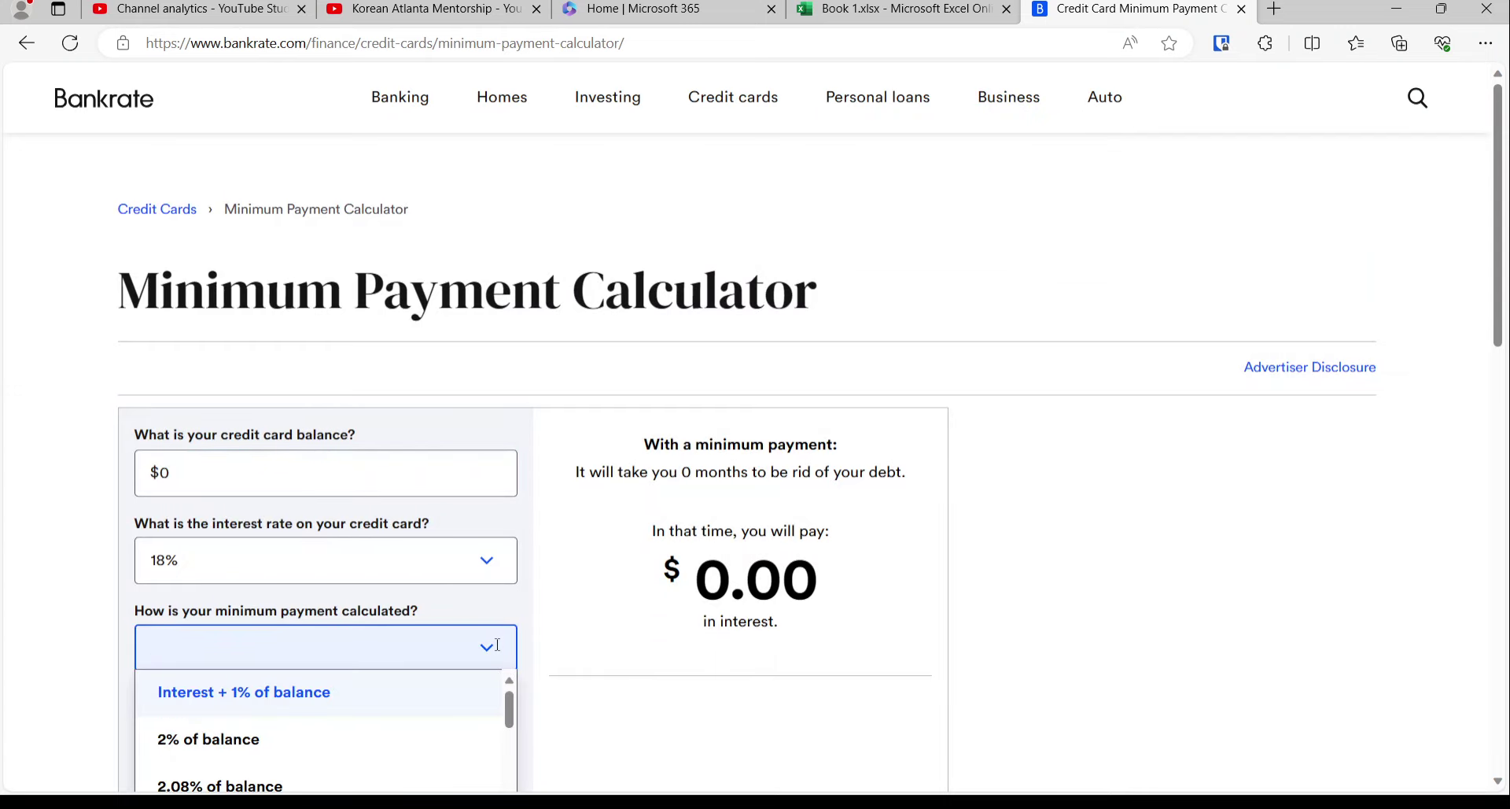
{"action": "scroll", "coordinate": [501, 641], "scroll_direction": "down", "scroll_amount": 1}
{"action": "left_click", "coordinate": [496, 541]}
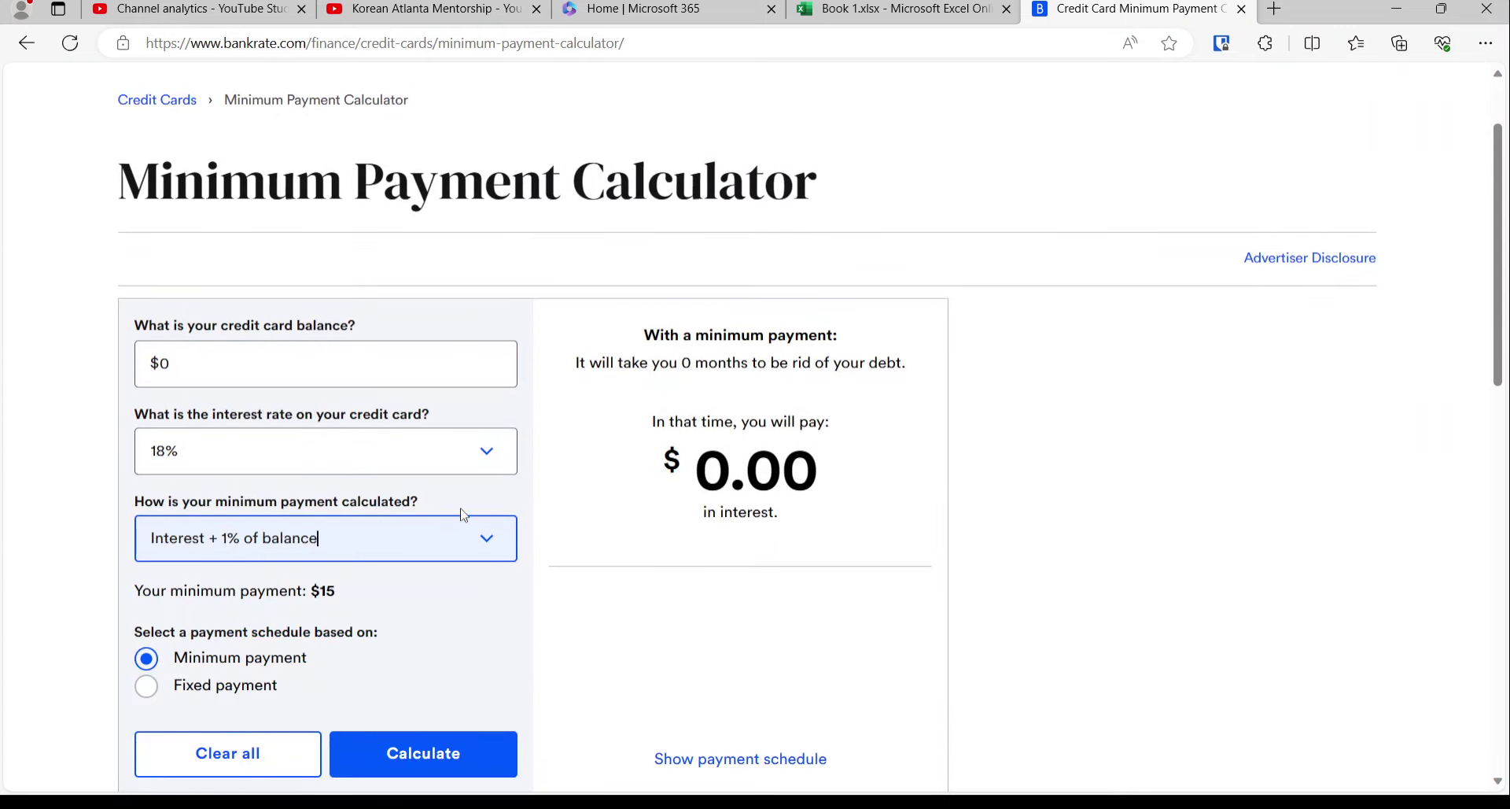
{"action": "left_click", "coordinate": [204, 364]}
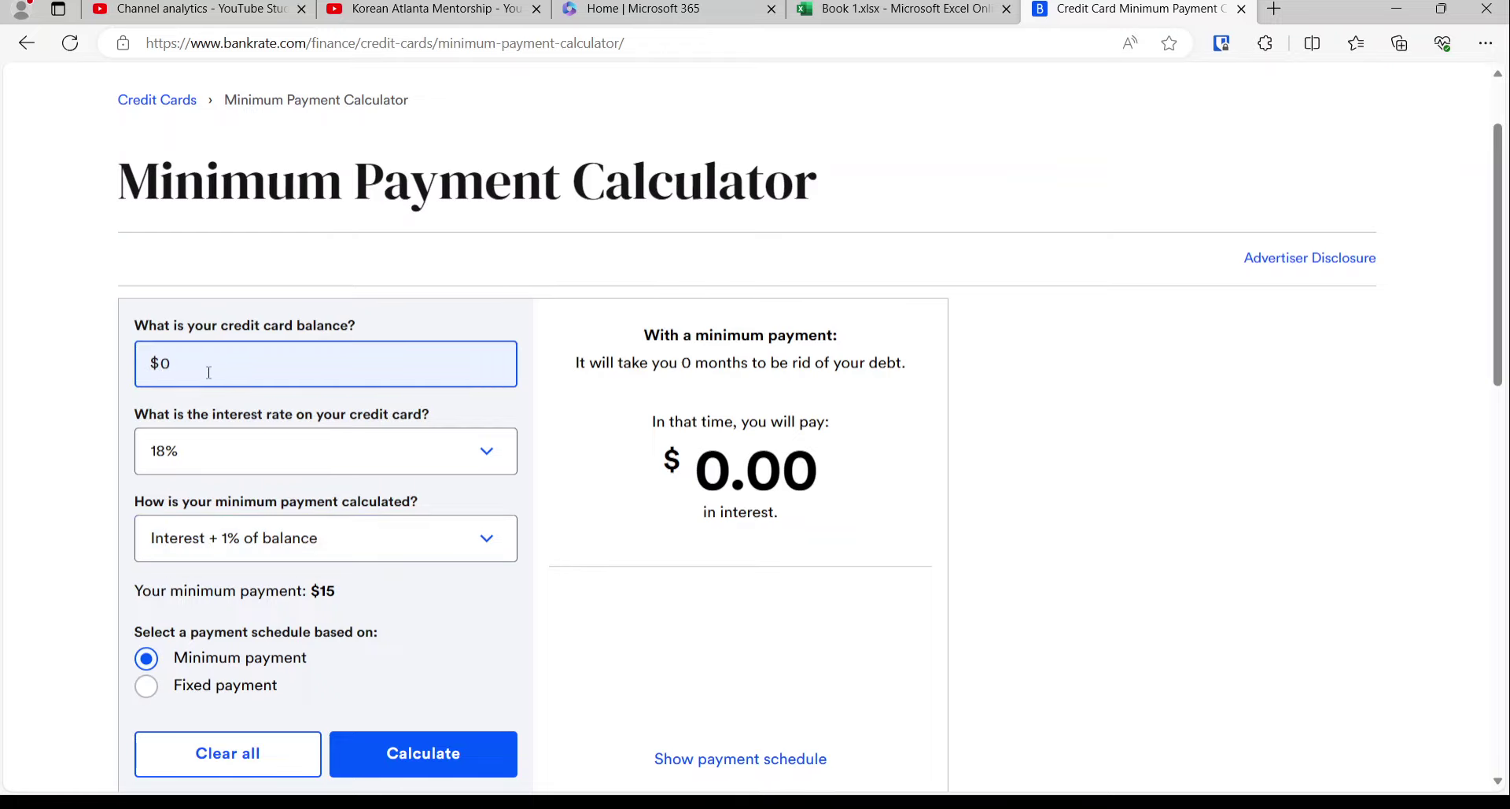
{"action": "type", "text": "10000"}
{"action": "key", "text": "ctrl+shift+Tab"}
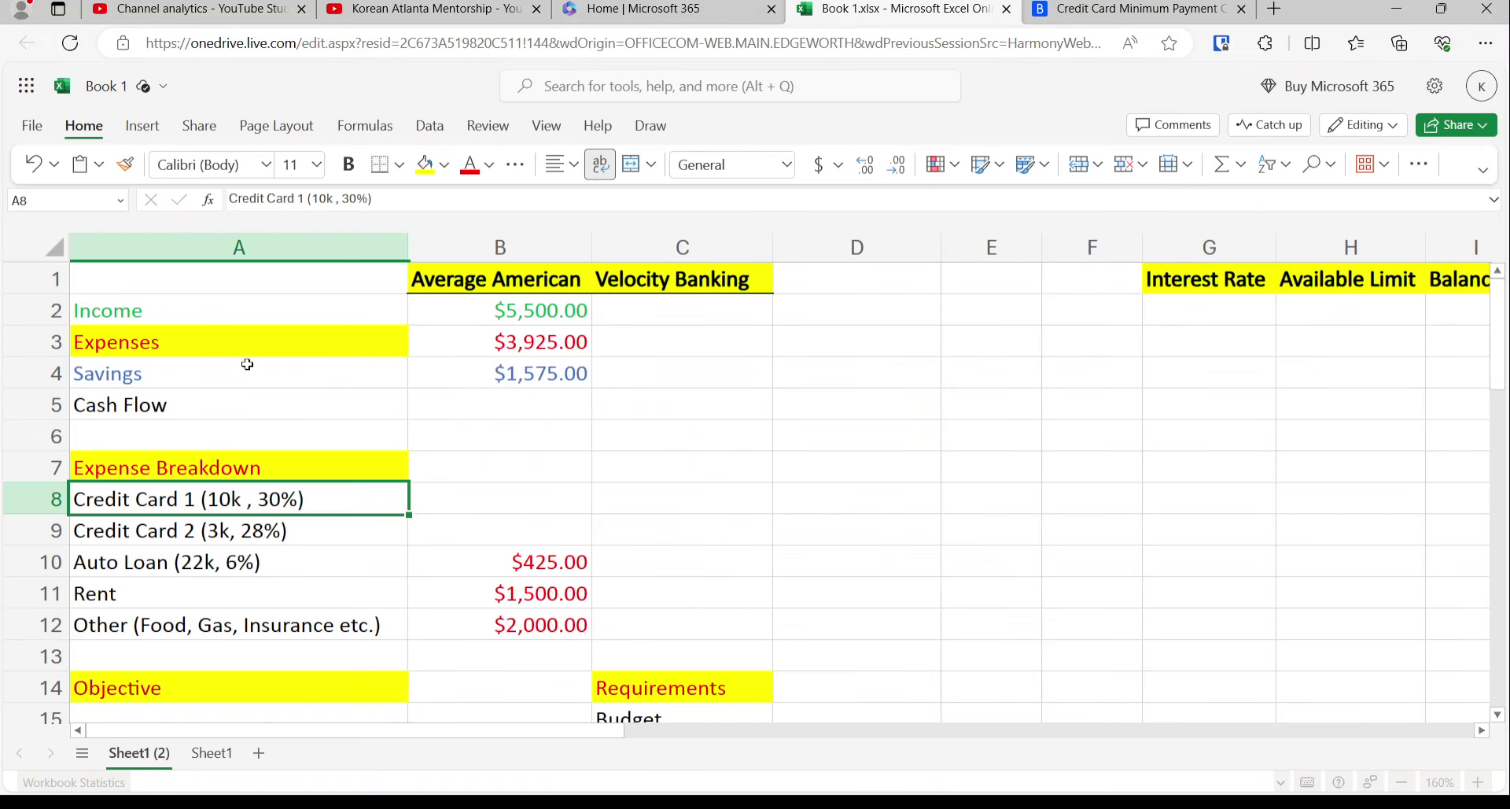
{"action": "left_click", "coordinate": [1152, 8]}
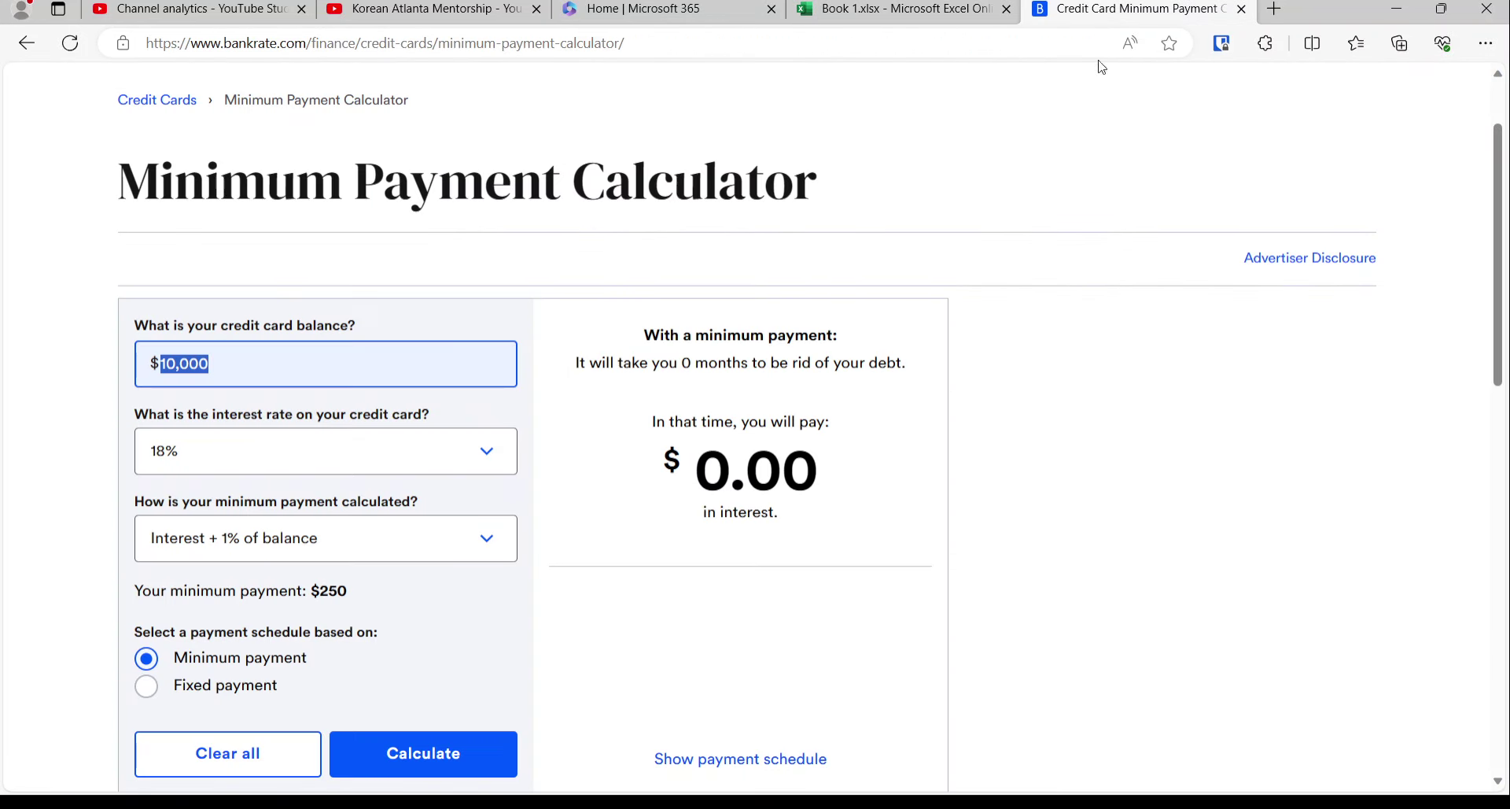
- Calculate at 30% interest: $350 minimum payment, 365 months, $24,260.90 total interest
{"action": "left_click", "coordinate": [485, 538]}
{"action": "scroll", "coordinate": [377, 664], "scroll_direction": "down", "scroll_amount": 3}
{"action": "scroll", "coordinate": [362, 629], "scroll_direction": "up", "scroll_amount": 3}
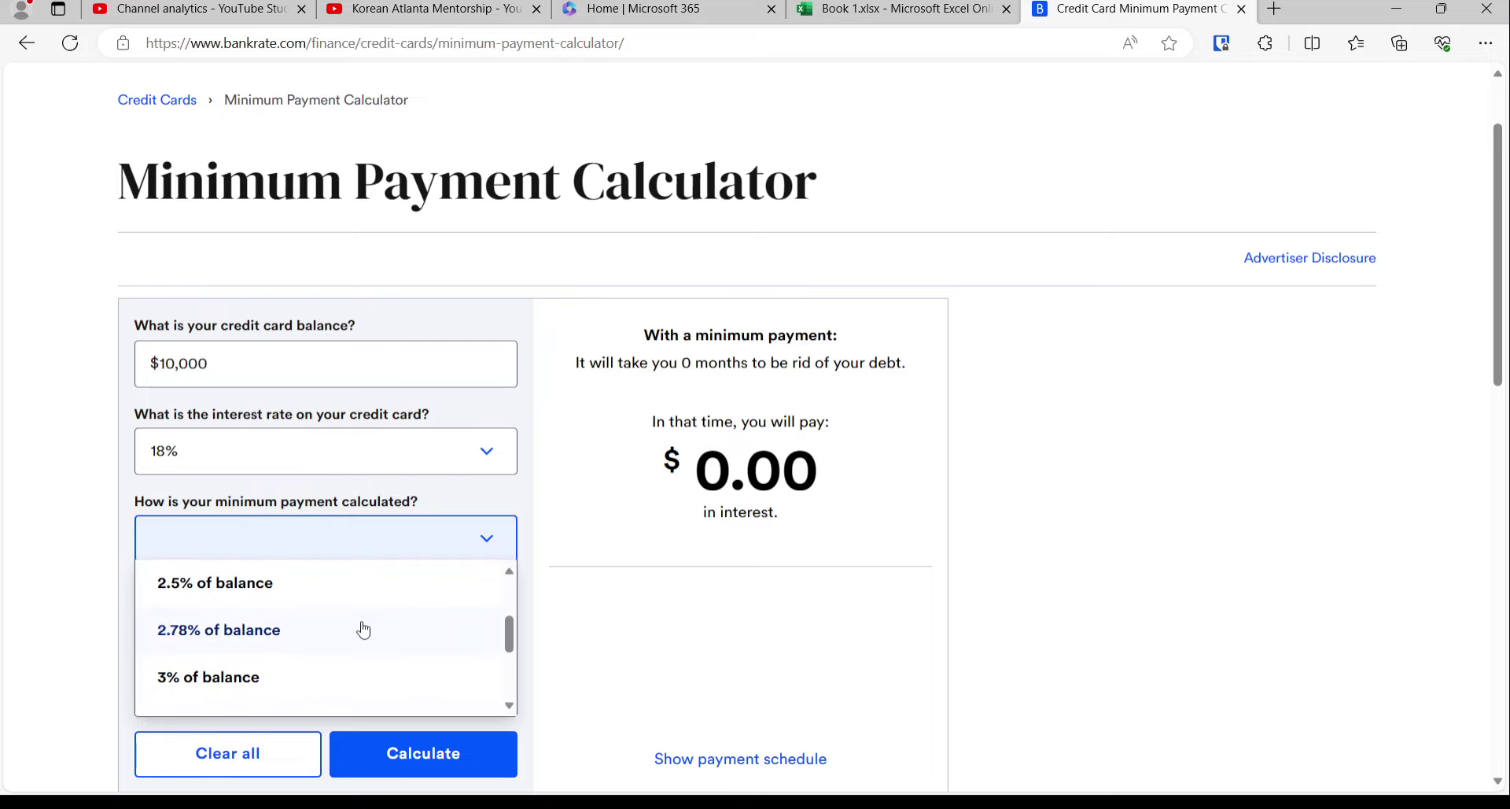
{"action": "left_click", "coordinate": [394, 451]}
{"action": "scroll", "coordinate": [411, 546], "scroll_direction": "down", "scroll_amount": 3}
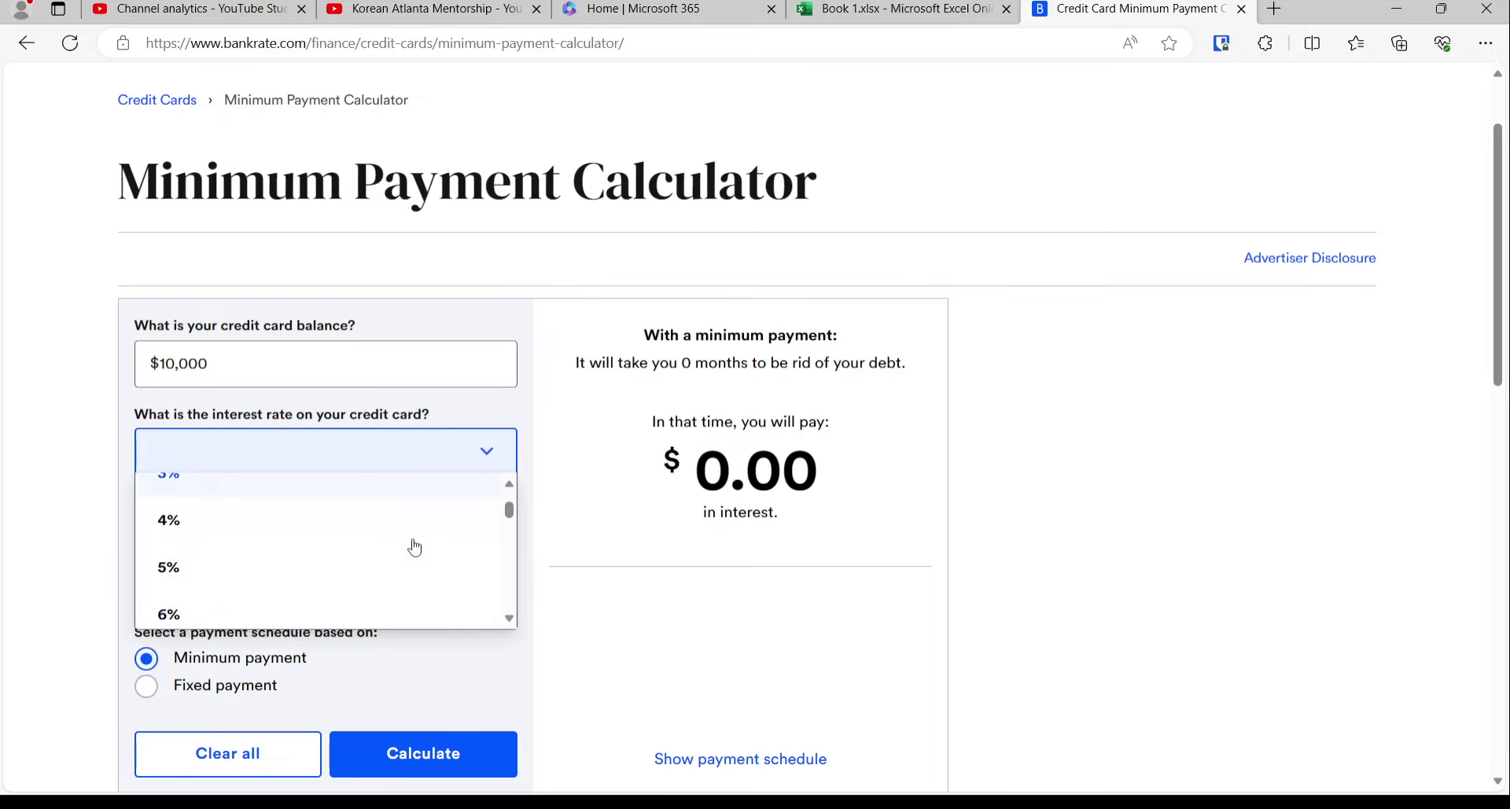
{"action": "type", "text": "30"}
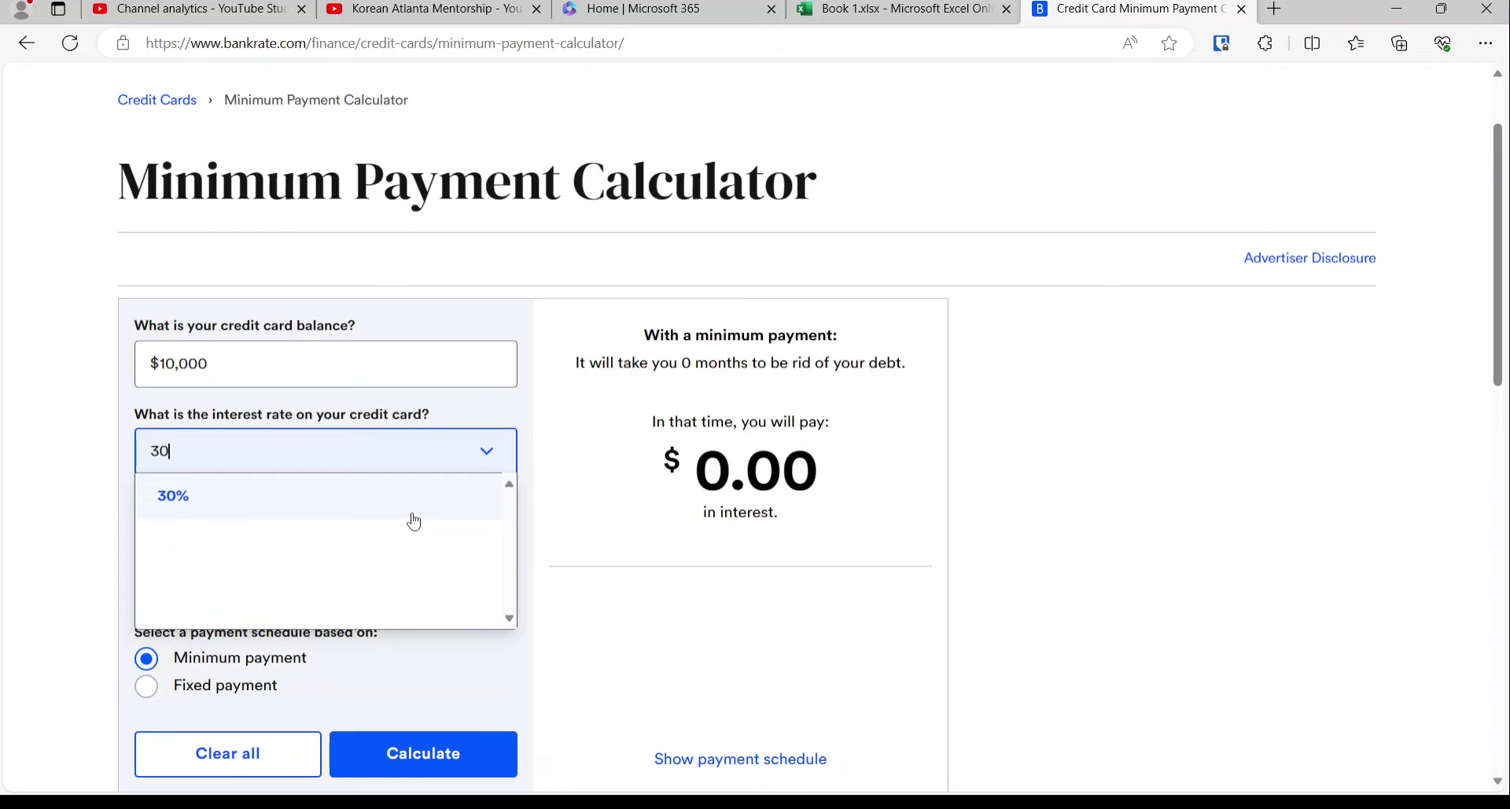
{"action": "left_click", "coordinate": [413, 519]}
{"action": "left_click", "coordinate": [399, 754]}
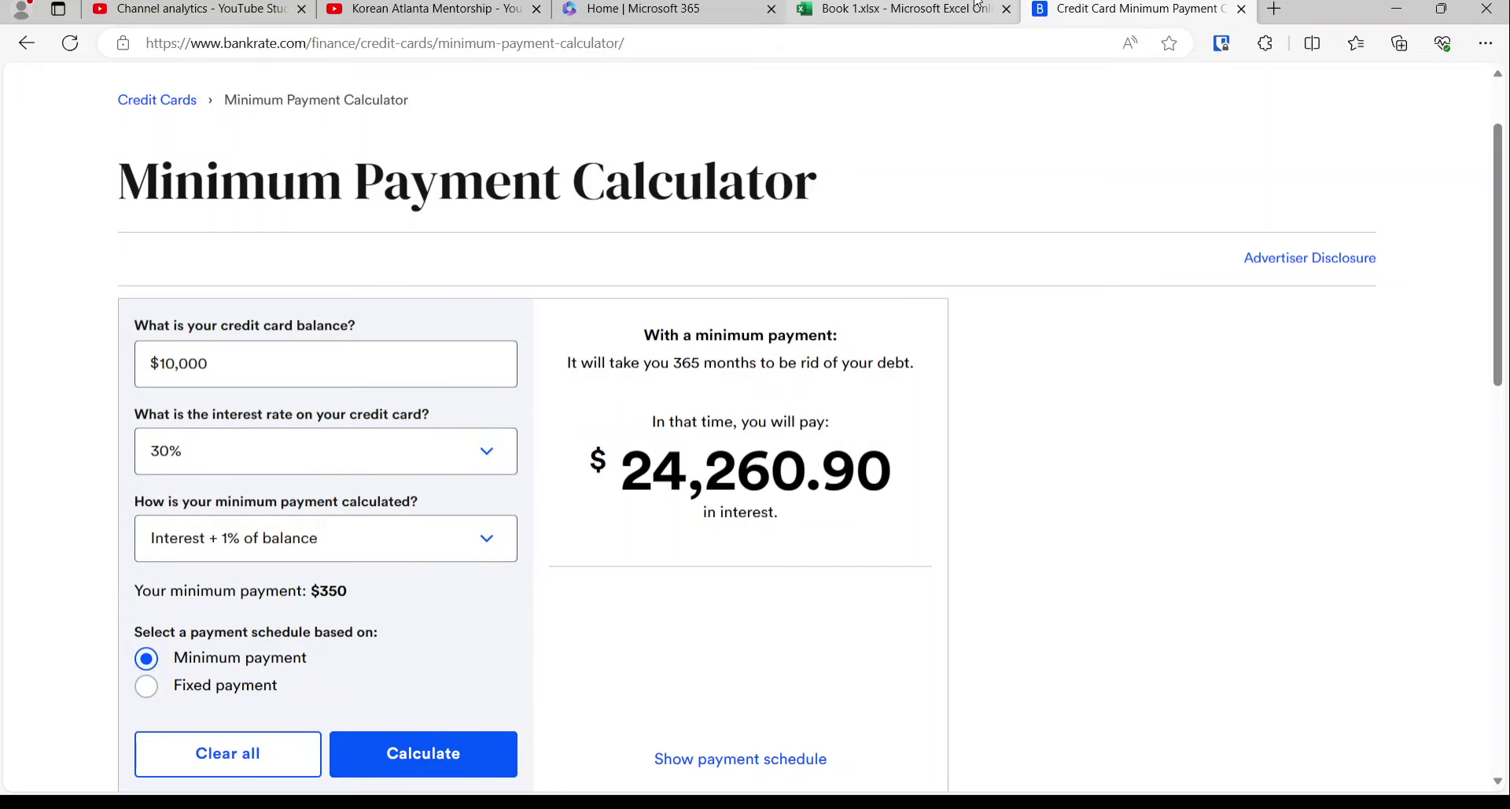
{"action": "left_click", "coordinate": [896, 9]}
{"action": "left_click", "coordinate": [453, 501]}
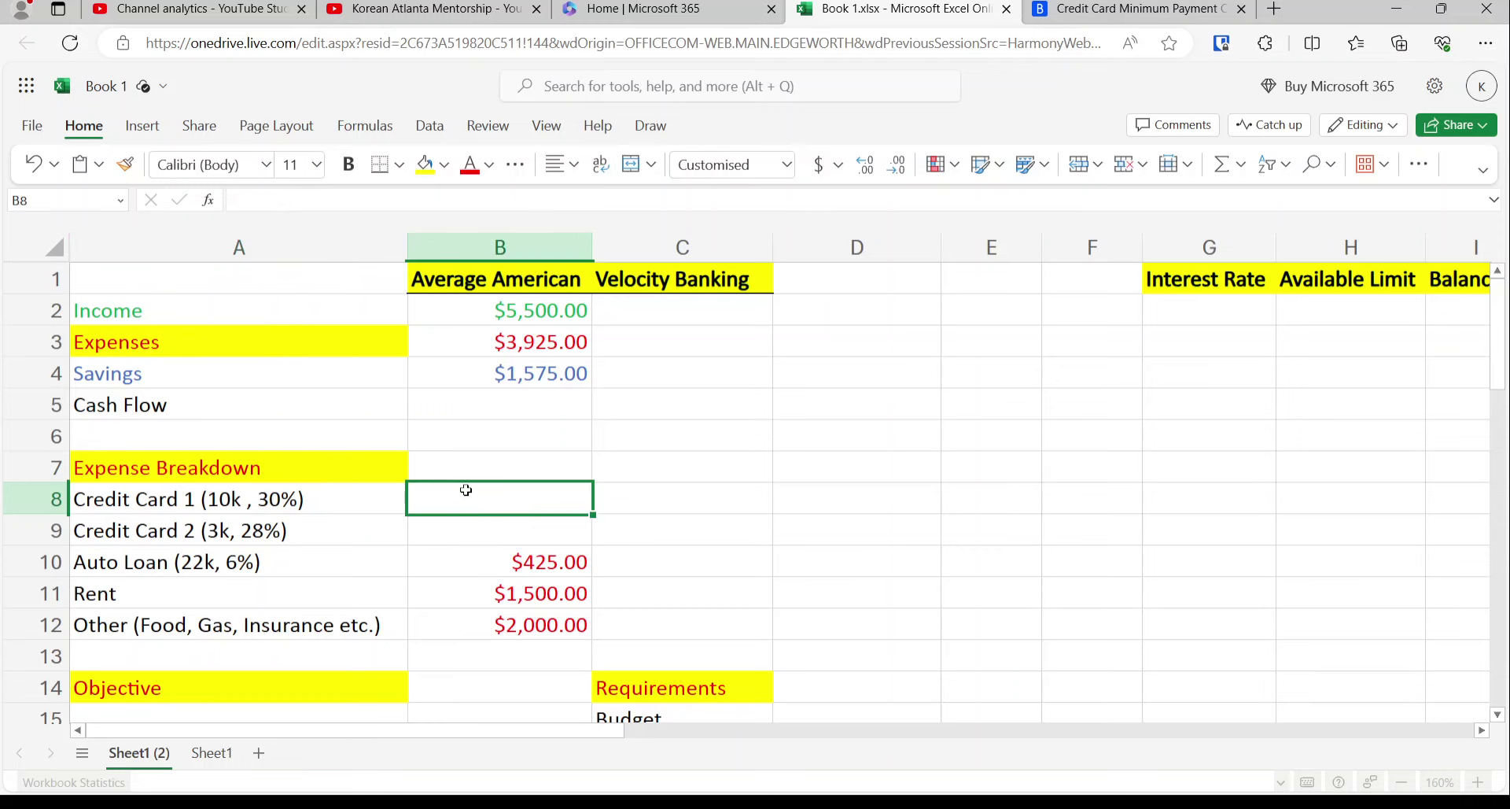
- Record $350.00 for Credit Card 1 (Expenses $4,275.00) and select the calculator's balance field
{"action": "type", "text": "350"}
{"action": "key", "text": "Return"}
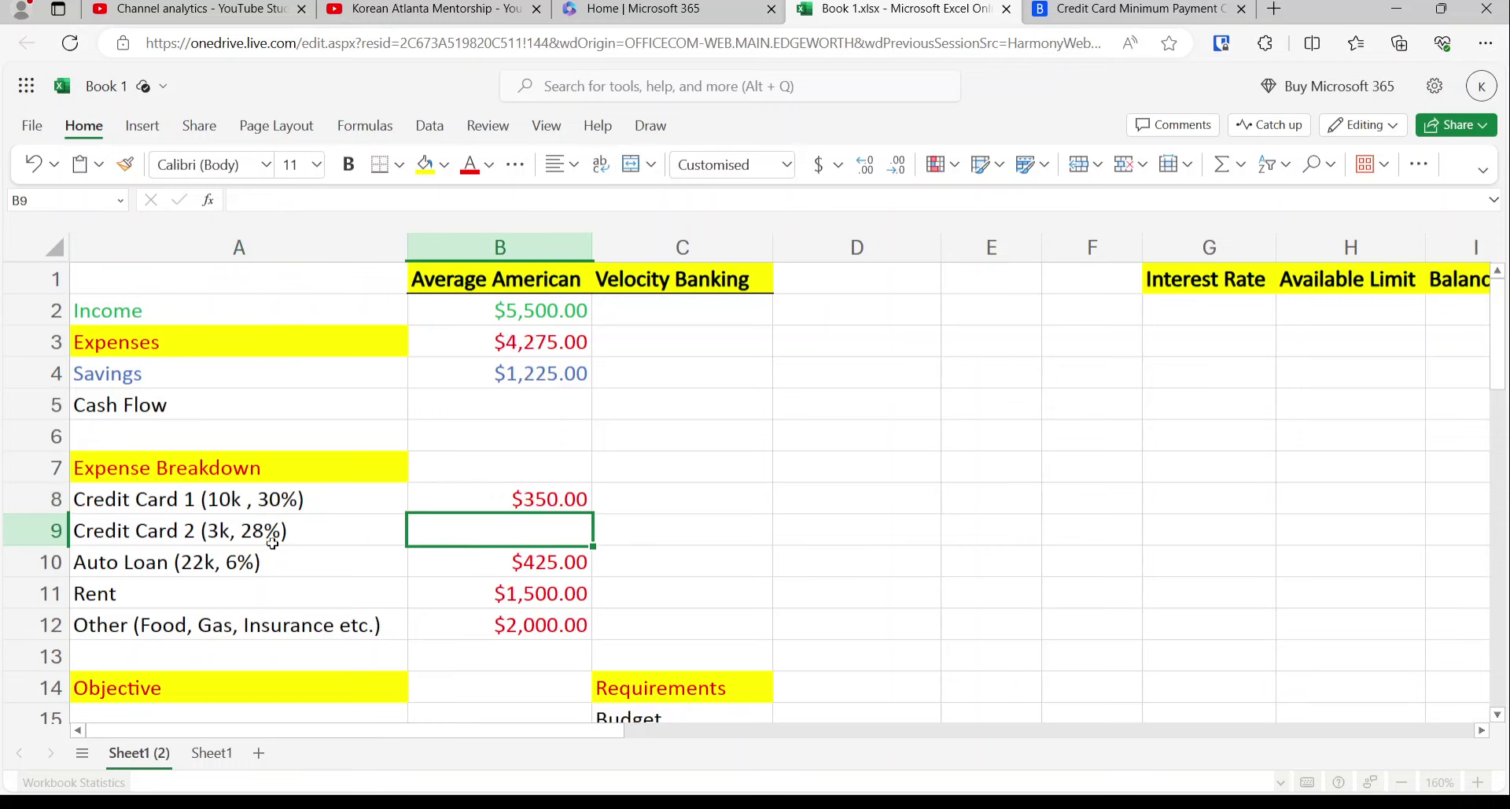
{"action": "left_click", "coordinate": [1148, 8]}
{"action": "left_click_drag", "start_coordinate": [250, 358], "coordinate": [19, 416]}
- Calculate the minimum payment for $3,000 at 28% interest: $100 over 241 months
{"action": "type", "text": "3000"}
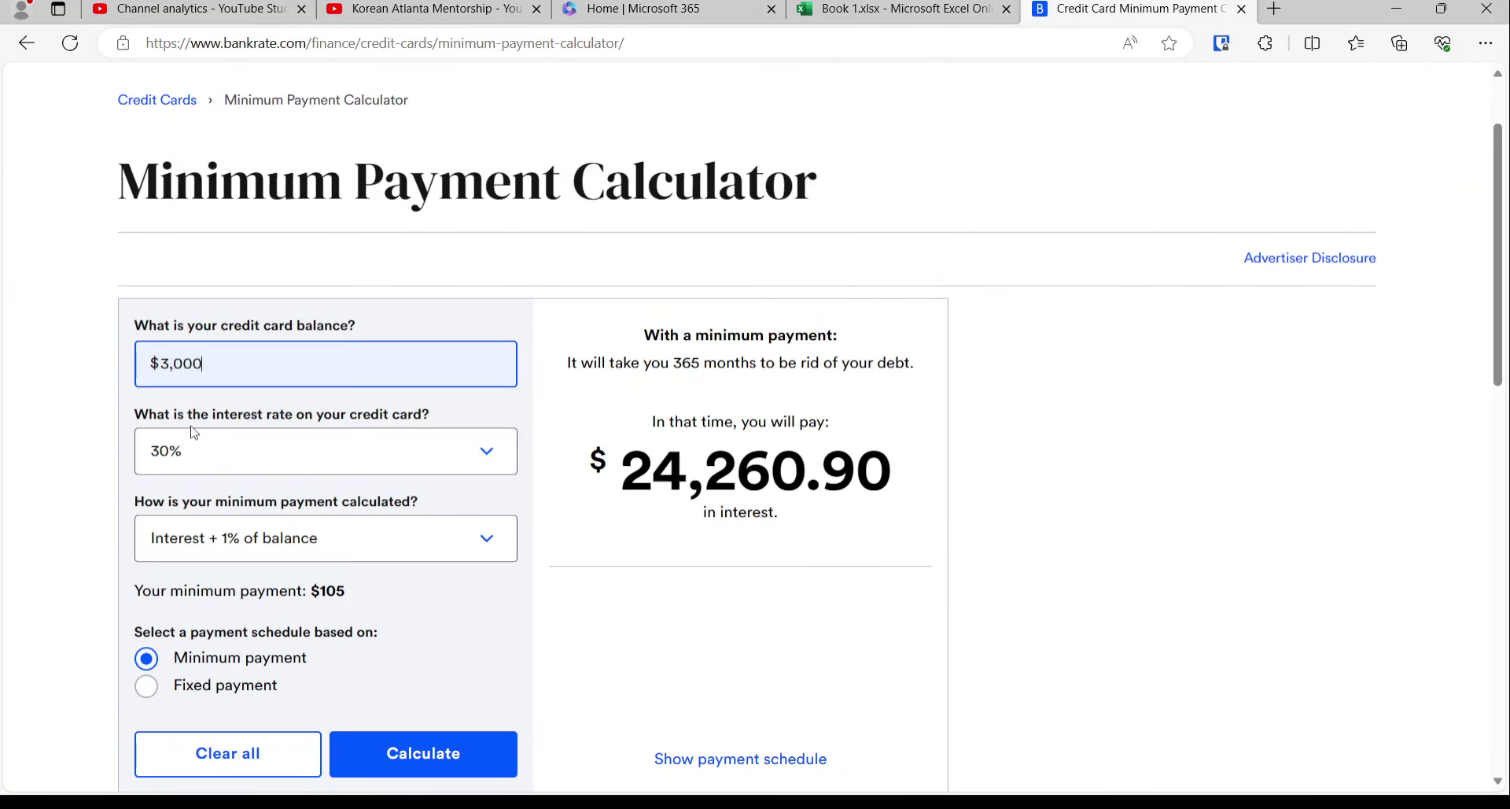
{"action": "left_click", "coordinate": [479, 464]}
{"action": "type", "text": "28"}
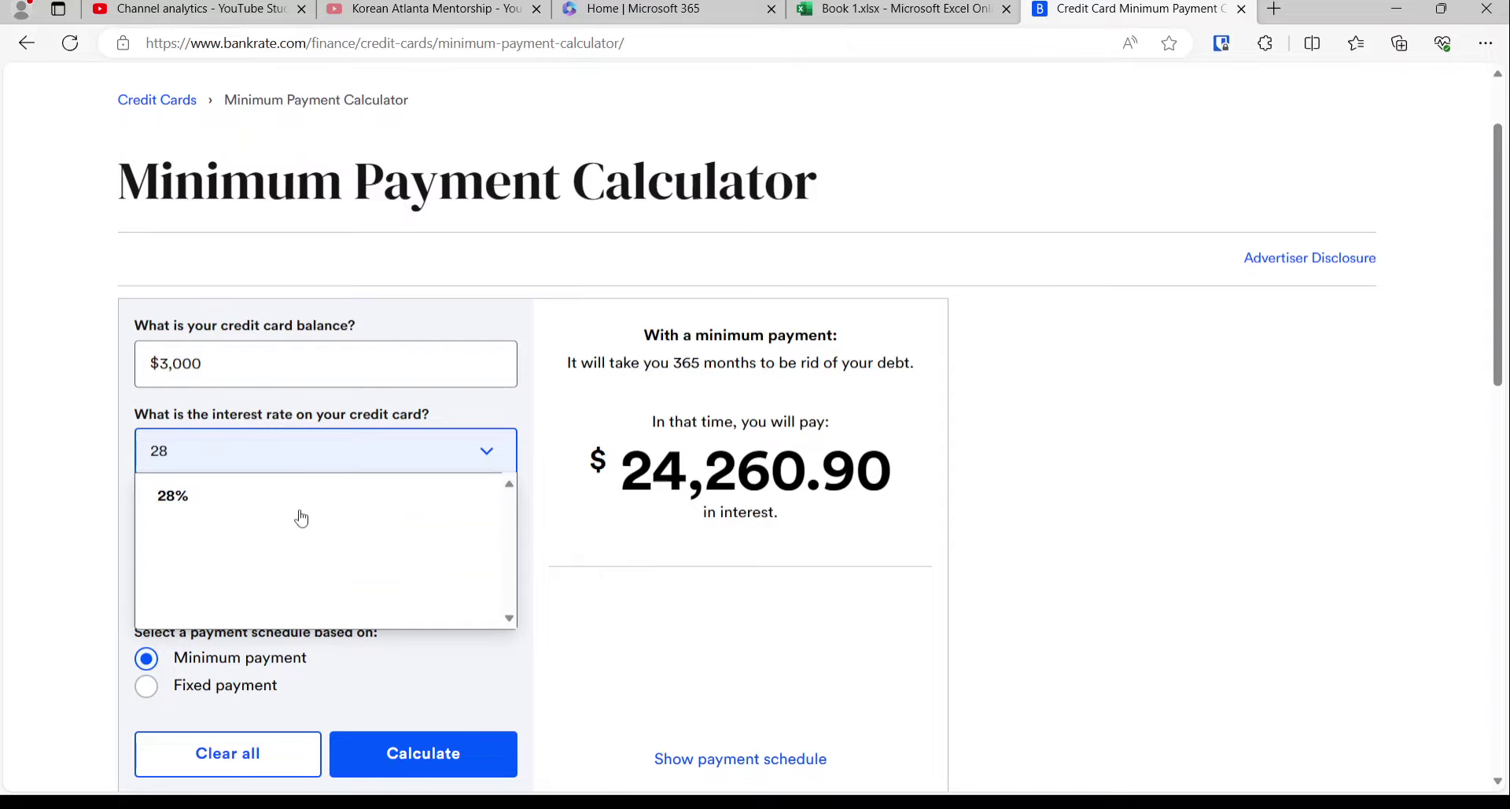
{"action": "left_click", "coordinate": [289, 500]}
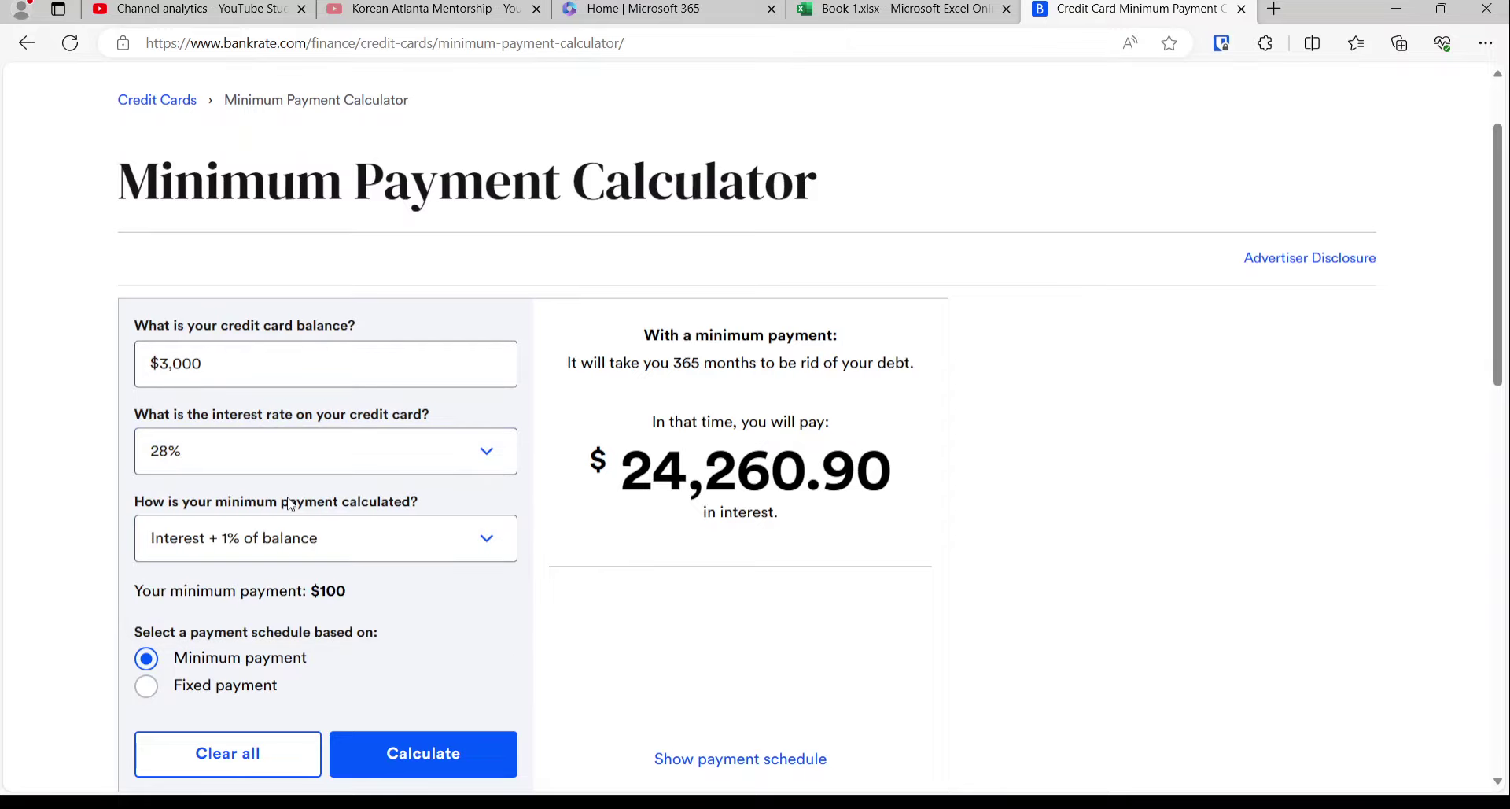
{"action": "left_click", "coordinate": [428, 751]}
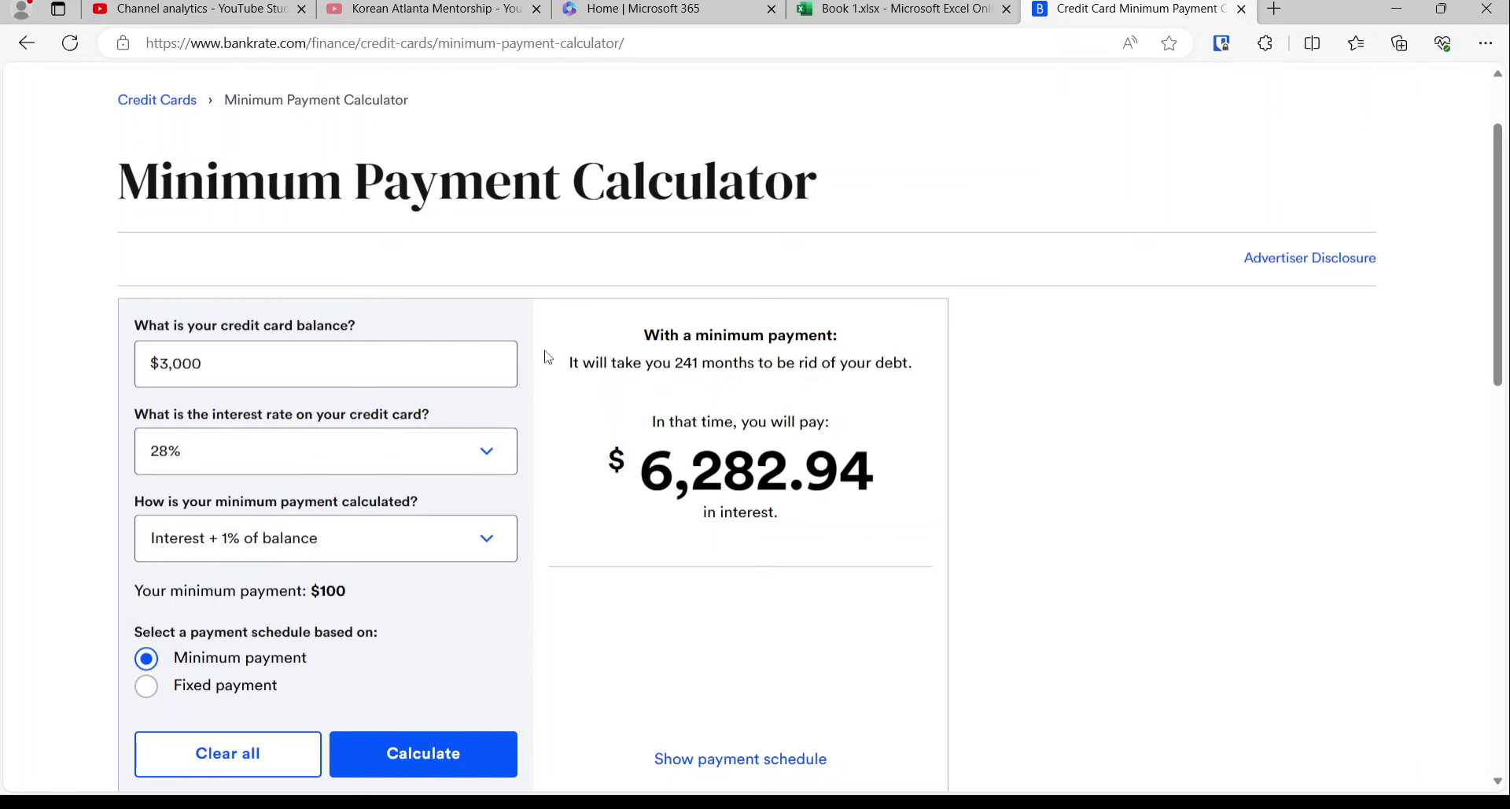
- Enter $100 as Credit Card 2's payment in the budget sheet
{"action": "left_click", "coordinate": [826, 9]}
{"action": "type", "text": "100"}
{"action": "key", "text": "Return"}
- Check the Income, Expenses ($4,375.00) and Savings ($1,125.00) formulas
{"action": "key", "text": "Up"}
{"action": "key", "text": "Up"}
{"action": "key", "text": "Up"}
{"action": "key", "text": "Up"}
{"action": "key", "text": "Up"}
{"action": "key", "text": "Up"}
{"action": "key", "text": "Up"}
{"action": "key", "text": "Up"}
{"action": "key", "text": "Up"}
{"action": "key", "text": "Down"}
{"action": "key", "text": "Down"}
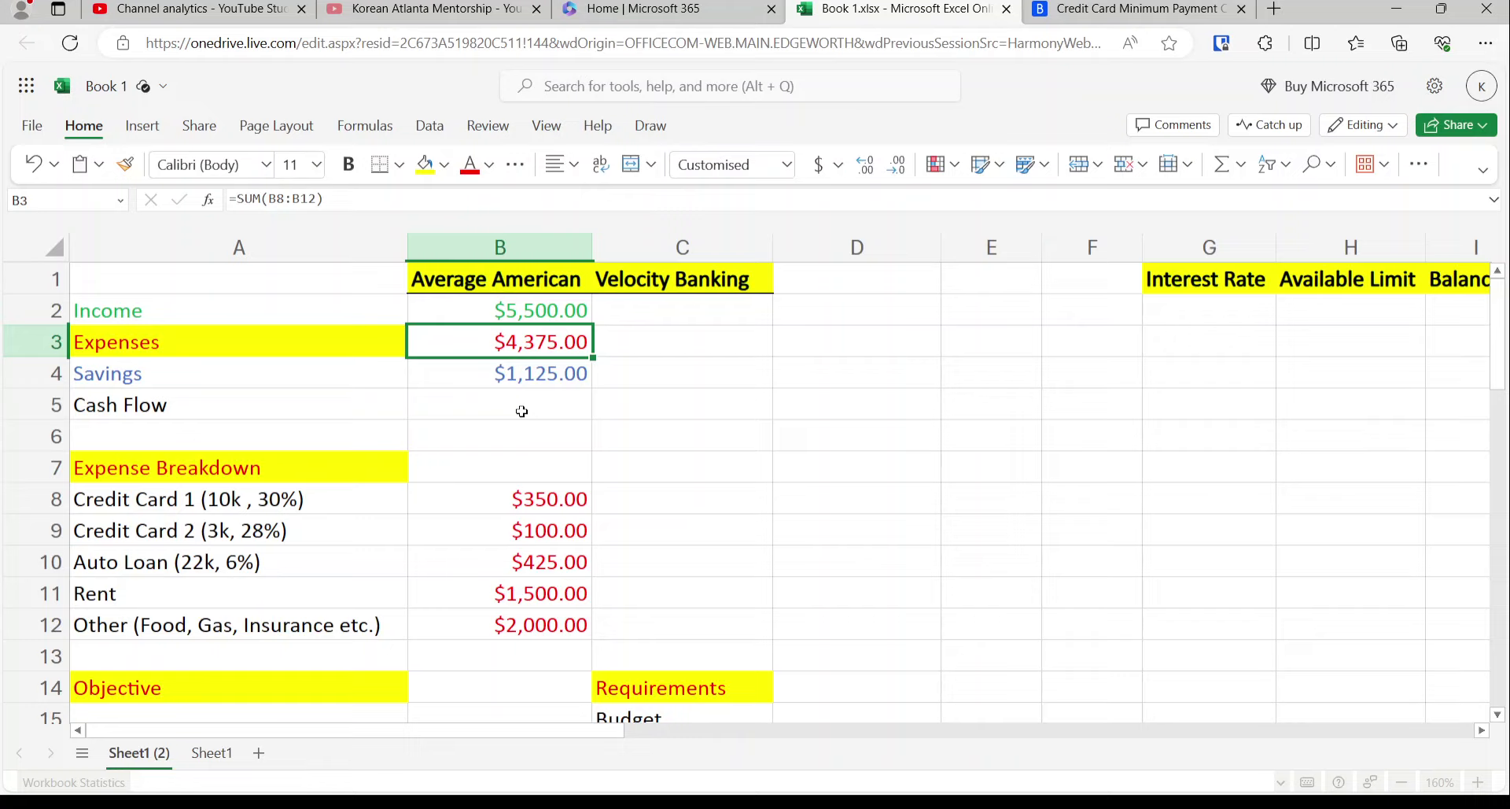
{"action": "key", "text": "Down"}
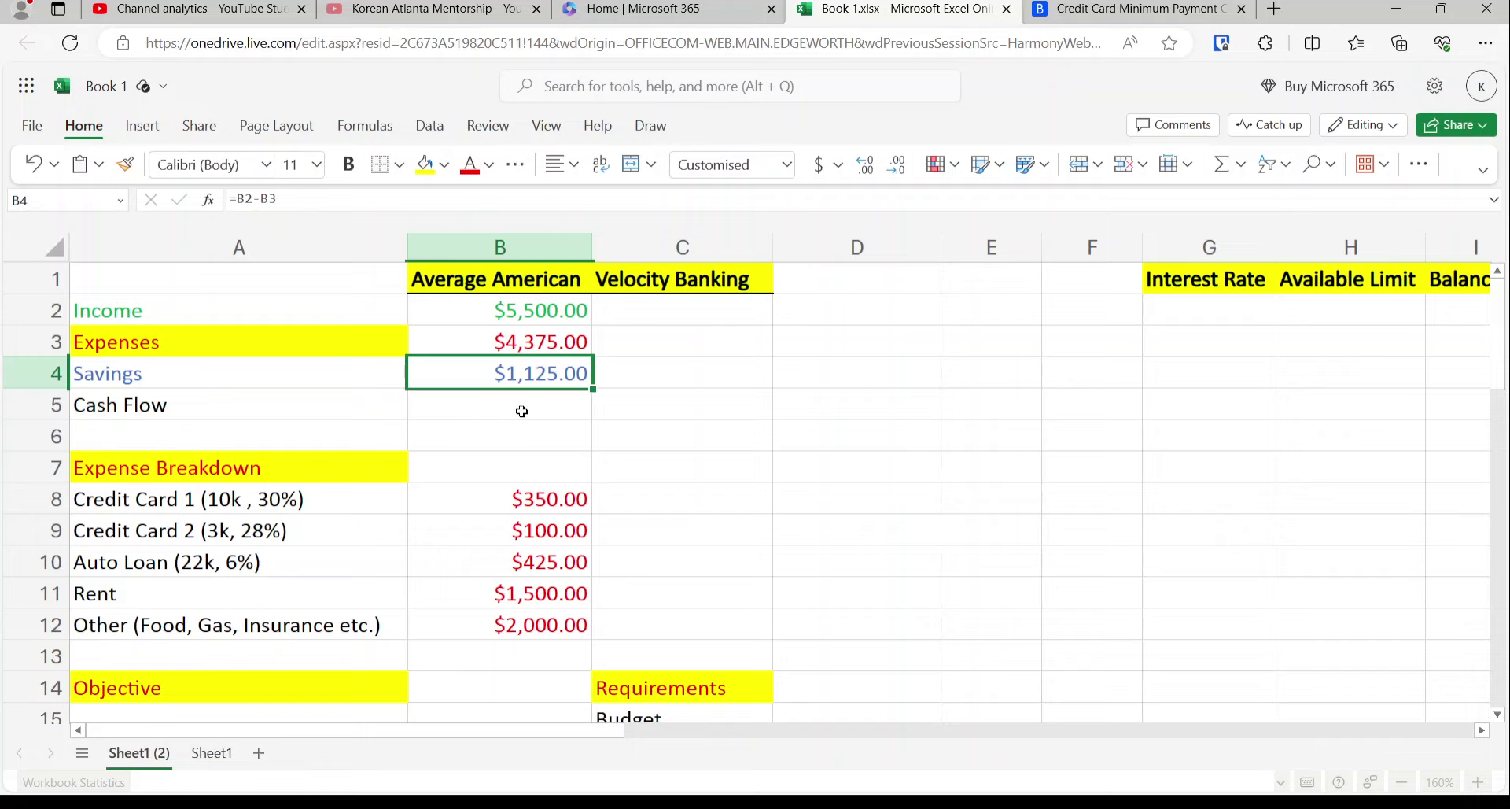
{"action": "key", "text": "Up"}
{"action": "key", "text": "Up"}
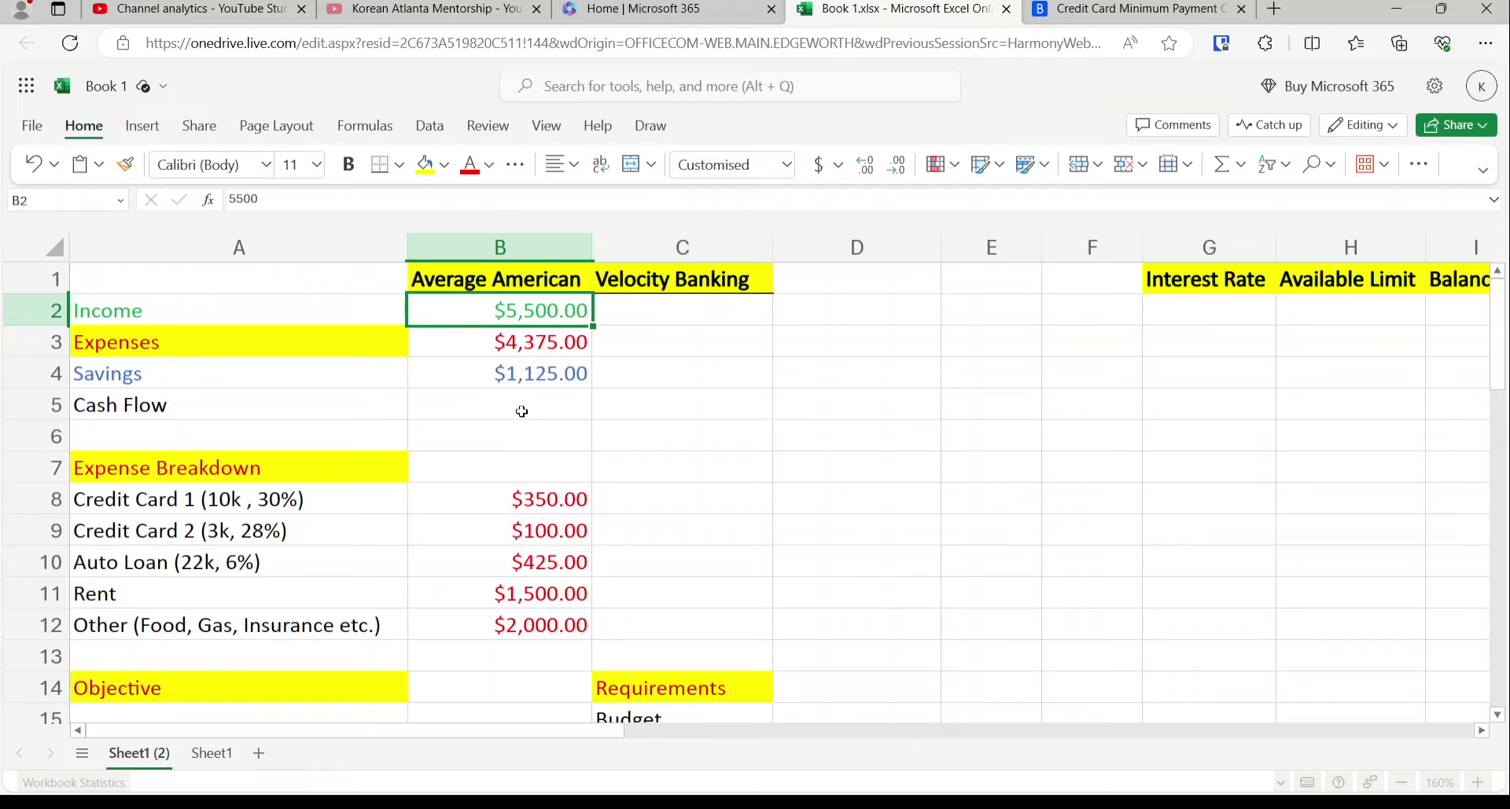
{"action": "key", "text": "Down"}
{"action": "key", "text": "Down"}
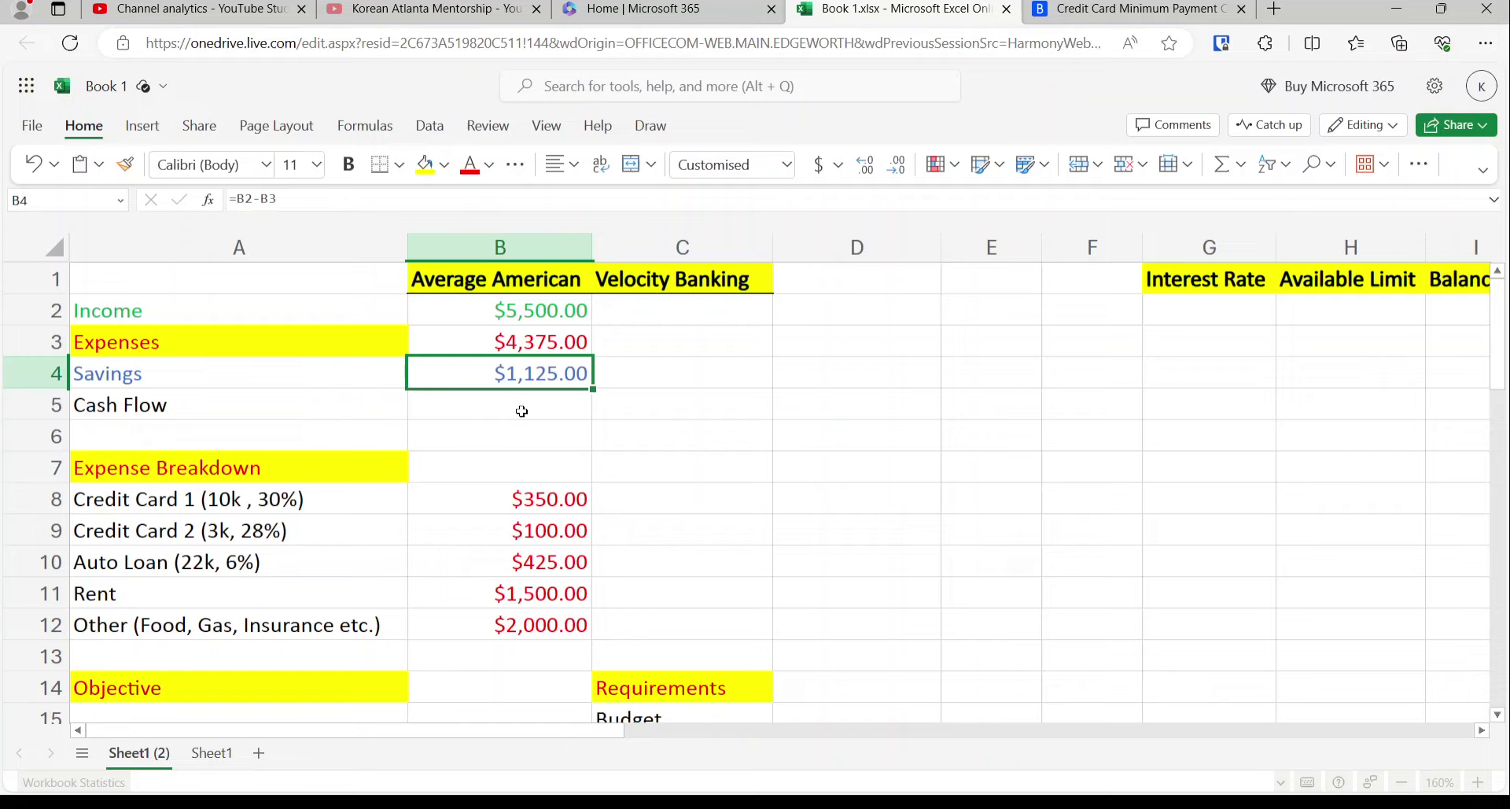
- Select the three debt labels, then go to the empty cell under Objective
{"action": "key", "text": "Down"}
{"action": "key", "text": "Down"}
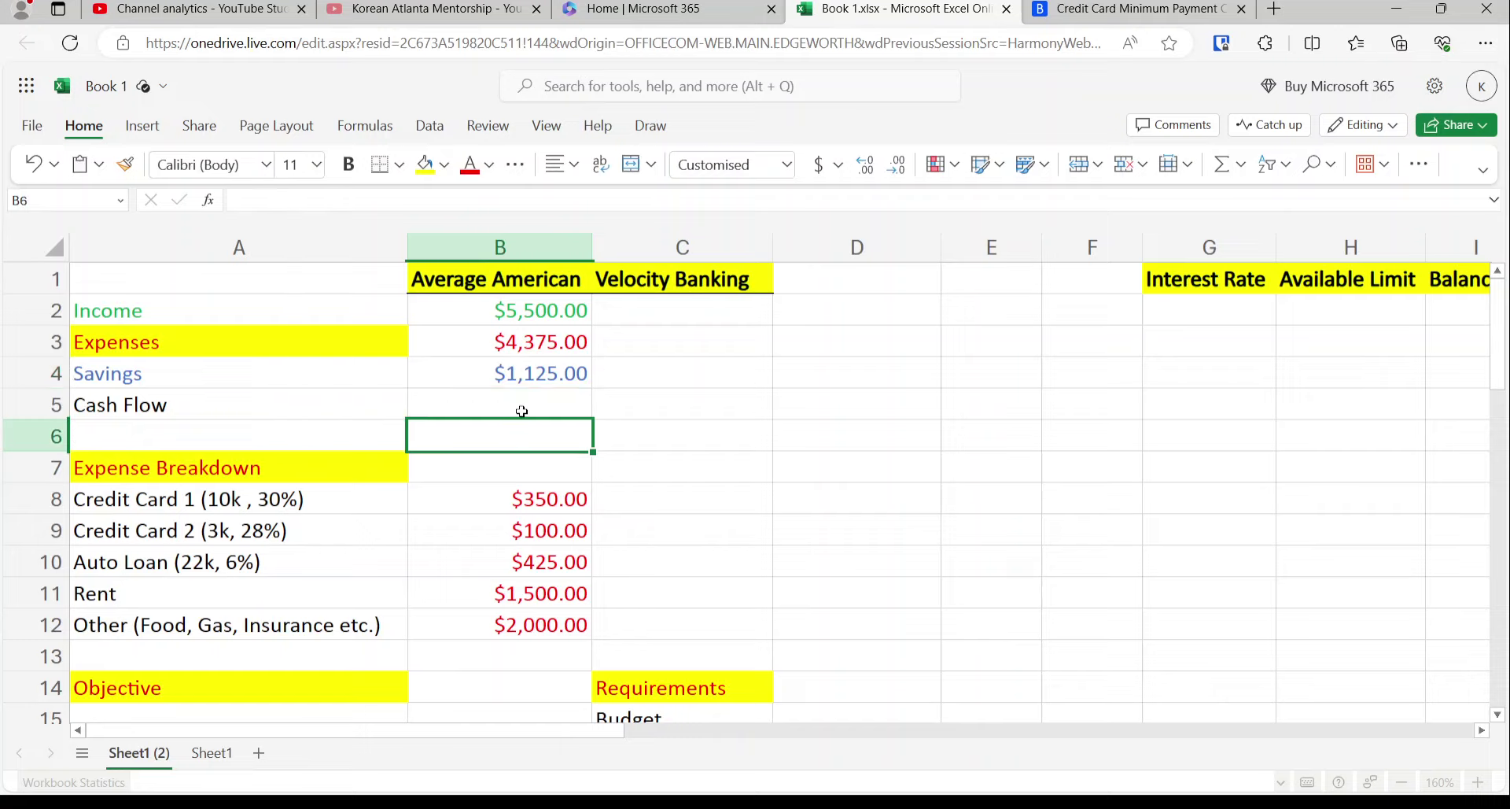
{"action": "key", "text": "Down"}
{"action": "key", "text": "Down"}
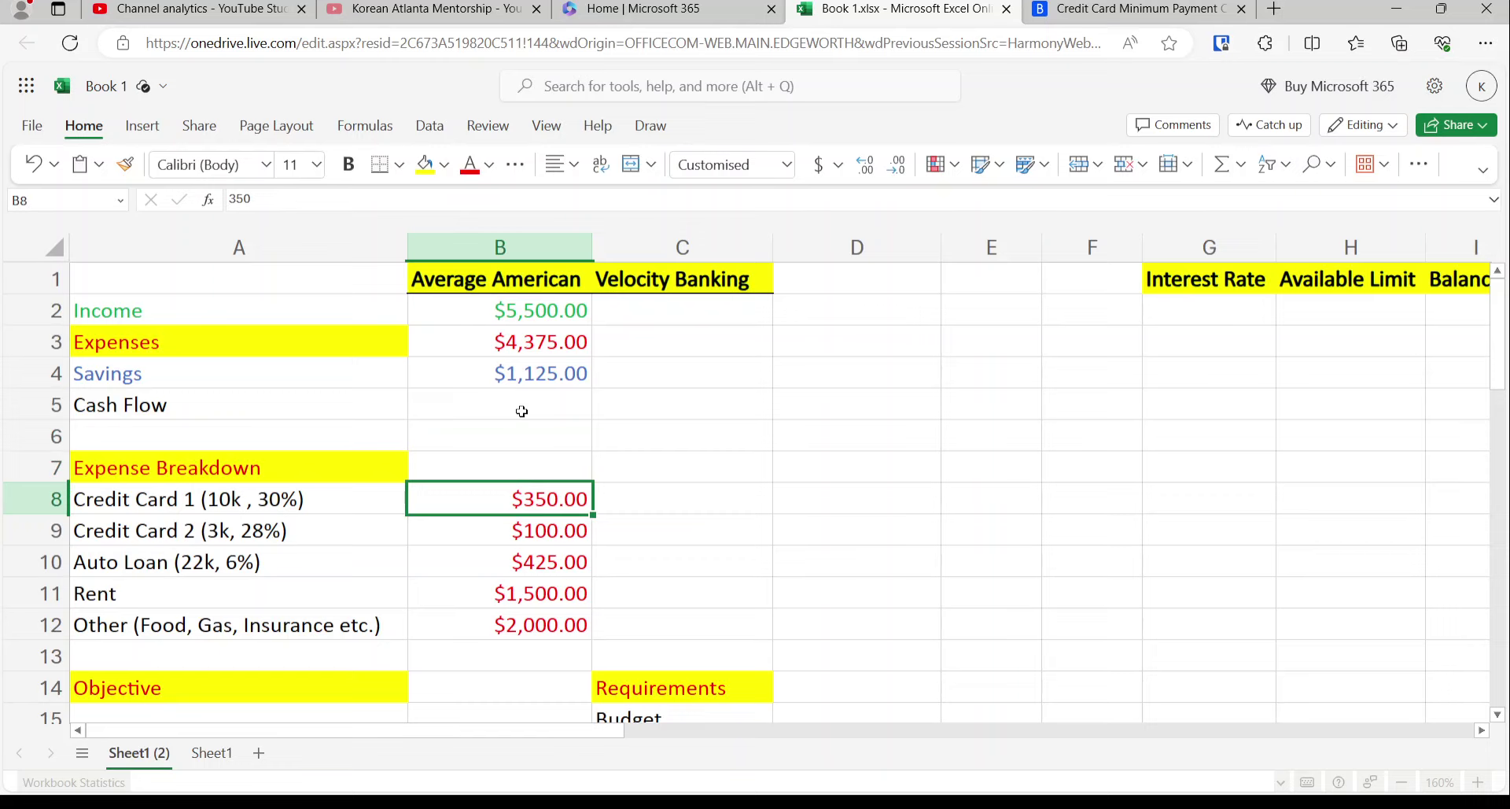
{"action": "key", "text": "Left"}
{"action": "key", "text": "shift+Down"}
{"action": "key", "text": "shift+Down"}
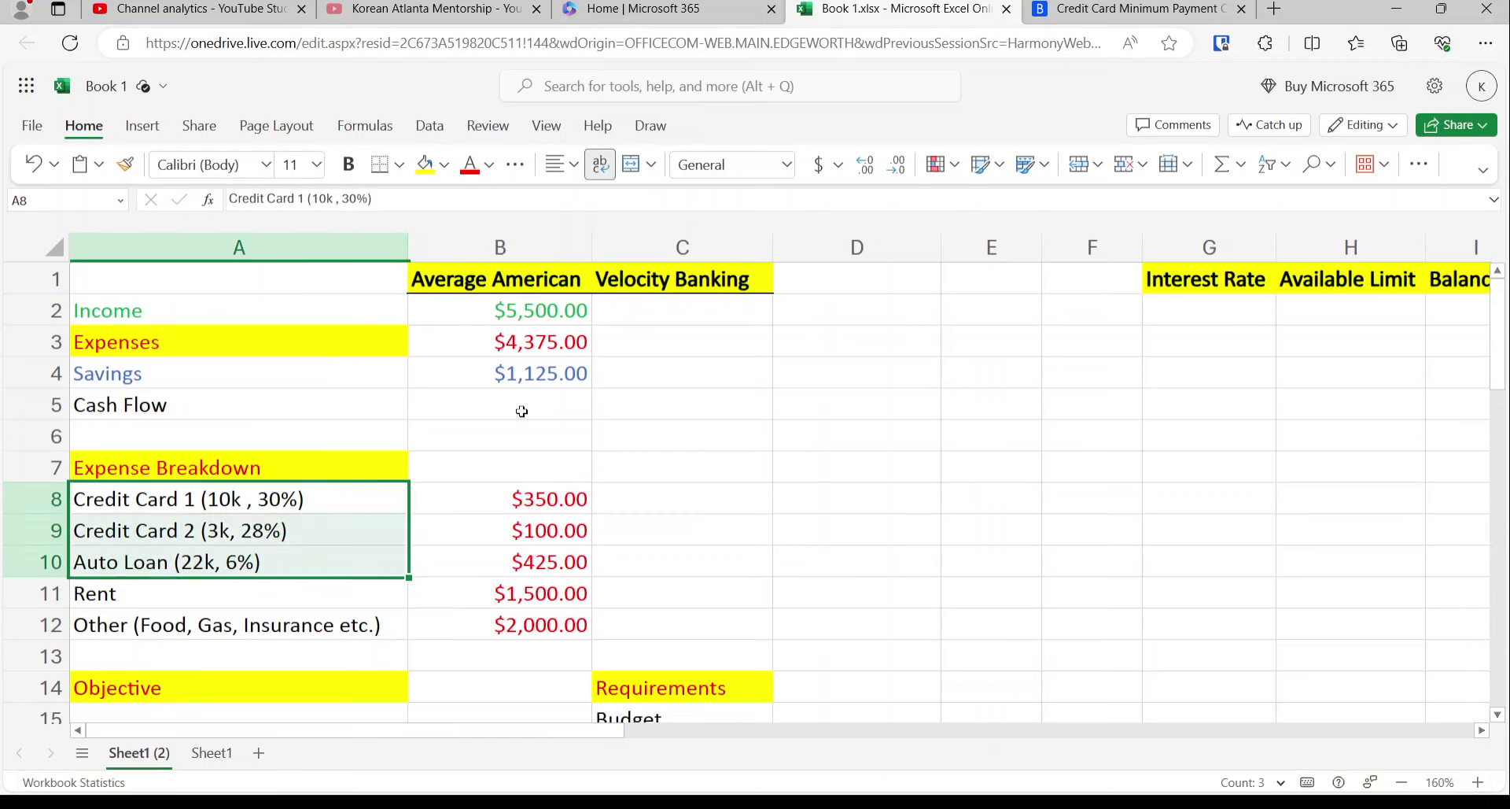
{"action": "key", "text": "Down"}
{"action": "key", "text": "Down"}
{"action": "key", "text": "Down"}
{"action": "key", "text": "Down"}
{"action": "key", "text": "Down"}
{"action": "key", "text": "Down"}
{"action": "key", "text": "Down"}
{"action": "key", "text": "Down"}
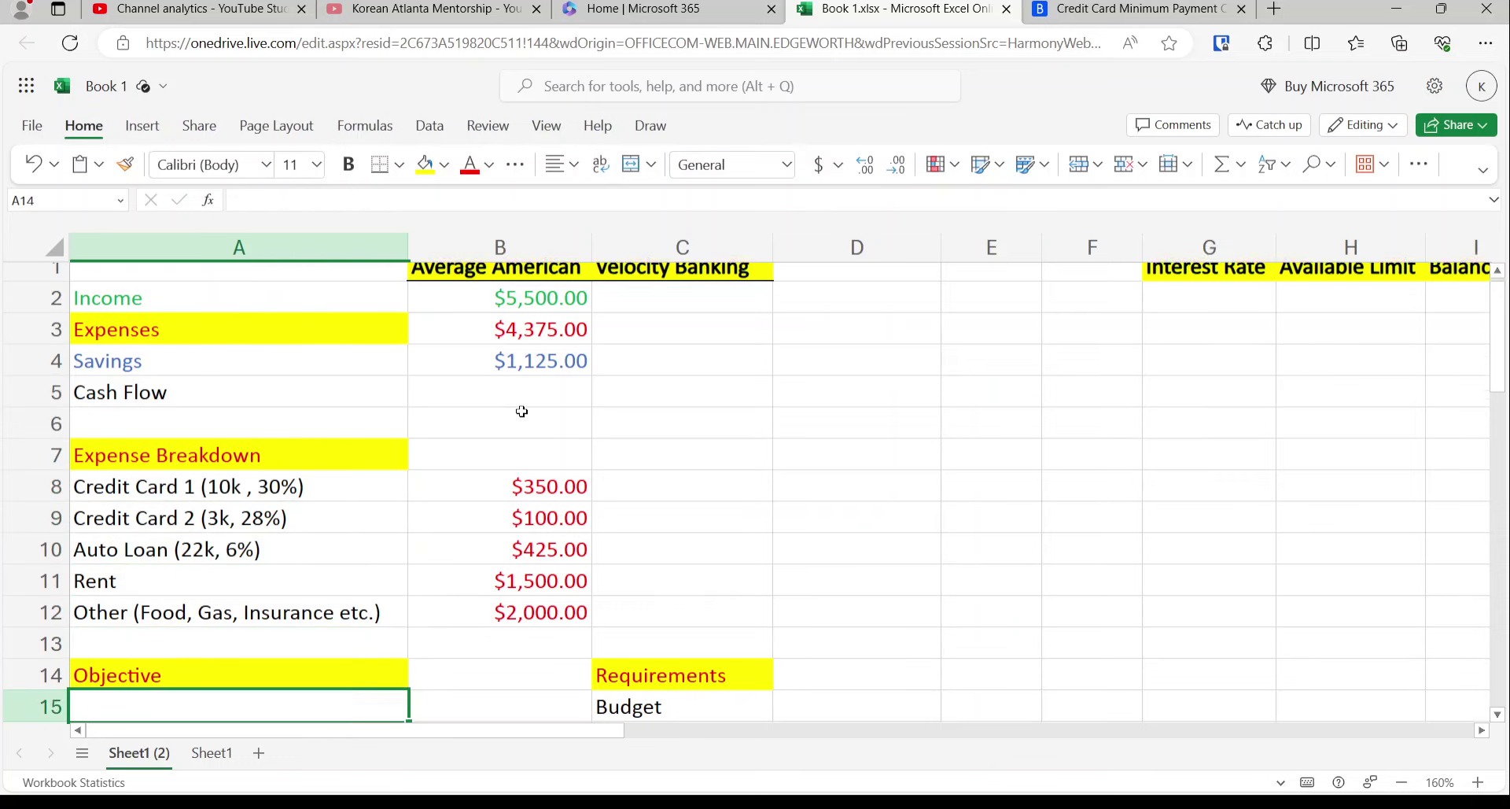
{"action": "key", "text": "Up"}
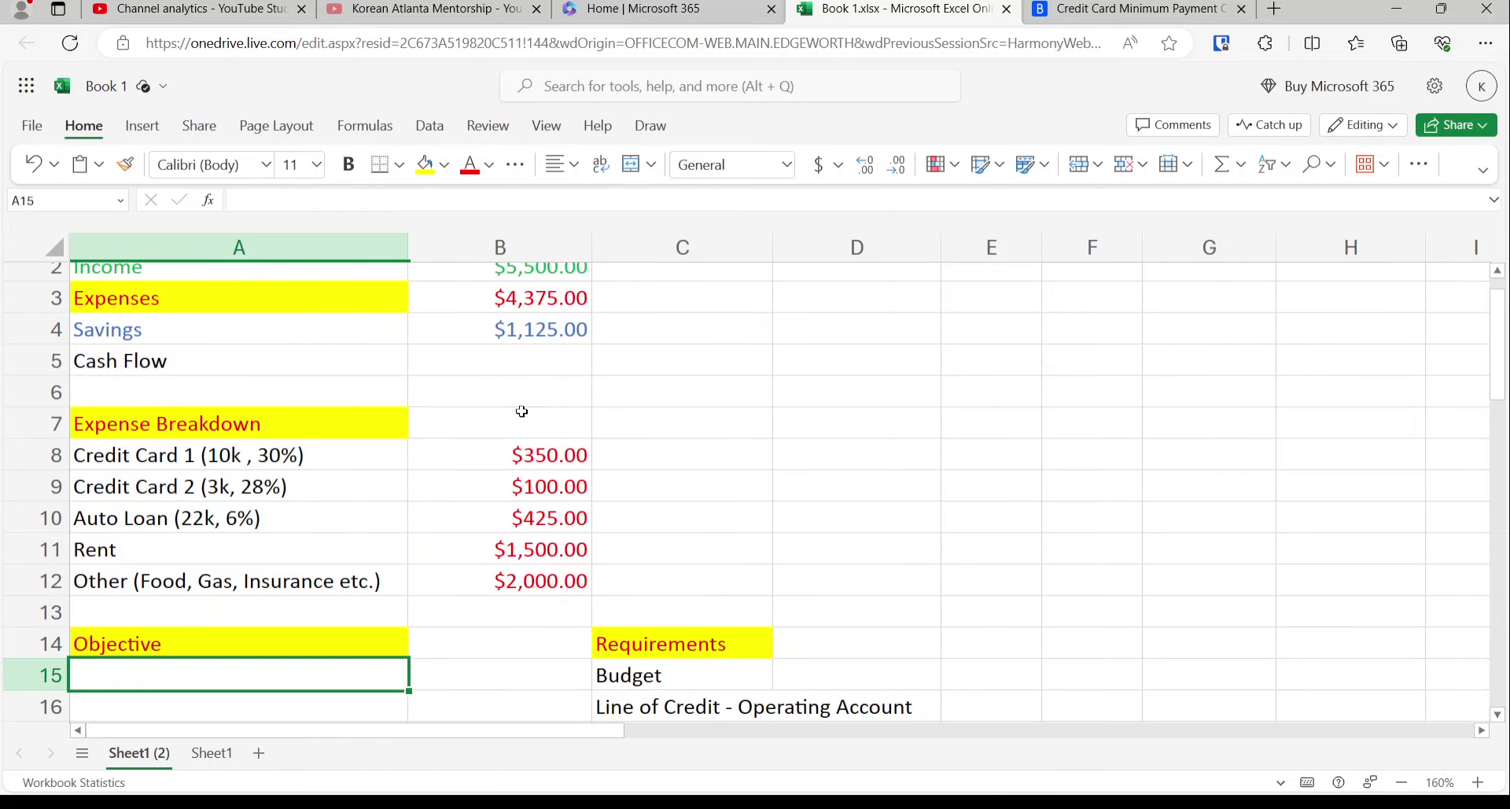
- Total the debts with =10+3+22, then replace it with 'Pay off 35k of debt!'
{"action": "type", "text": "=10+3+22"}
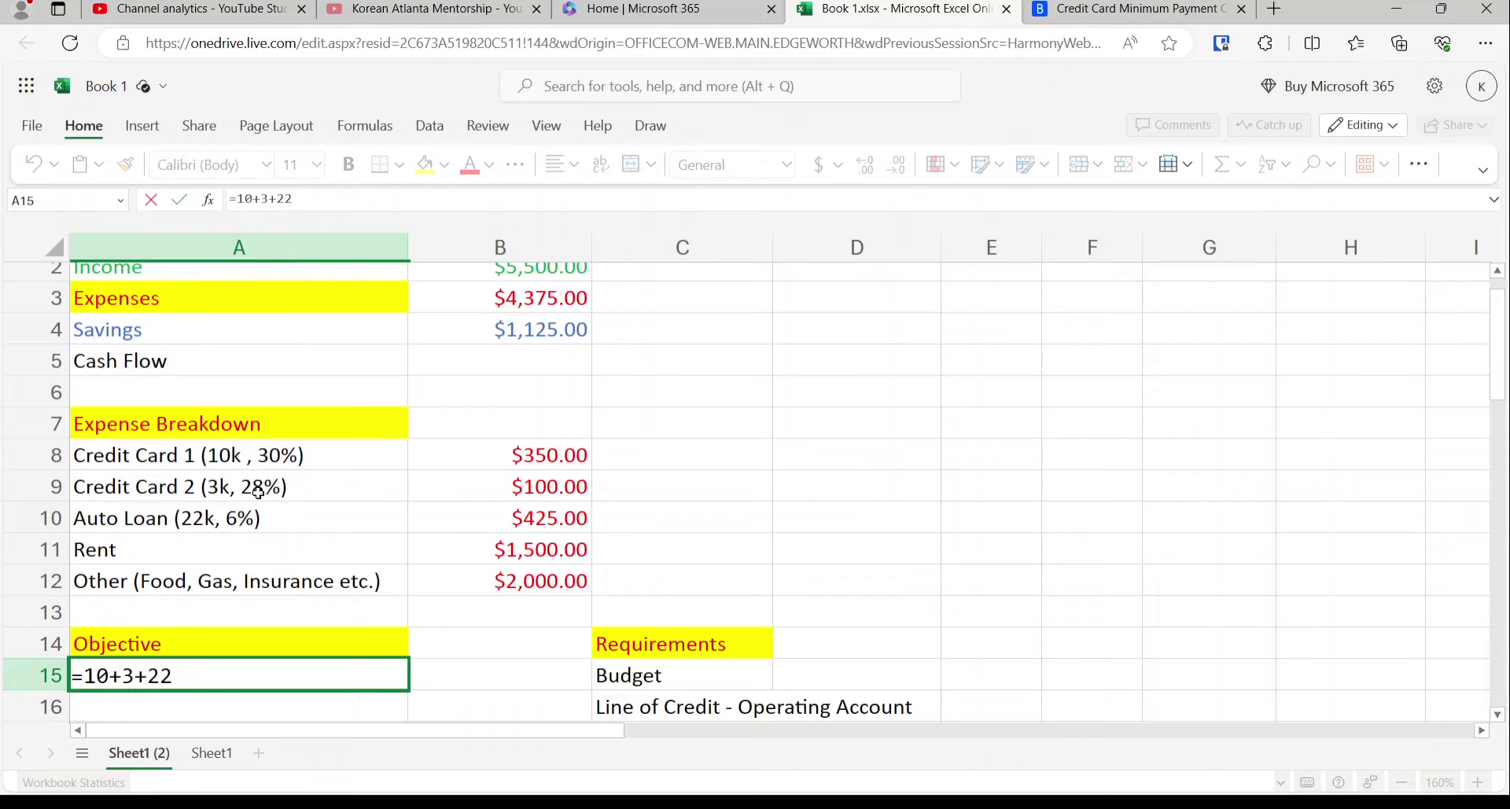
{"action": "key", "text": "Return"}
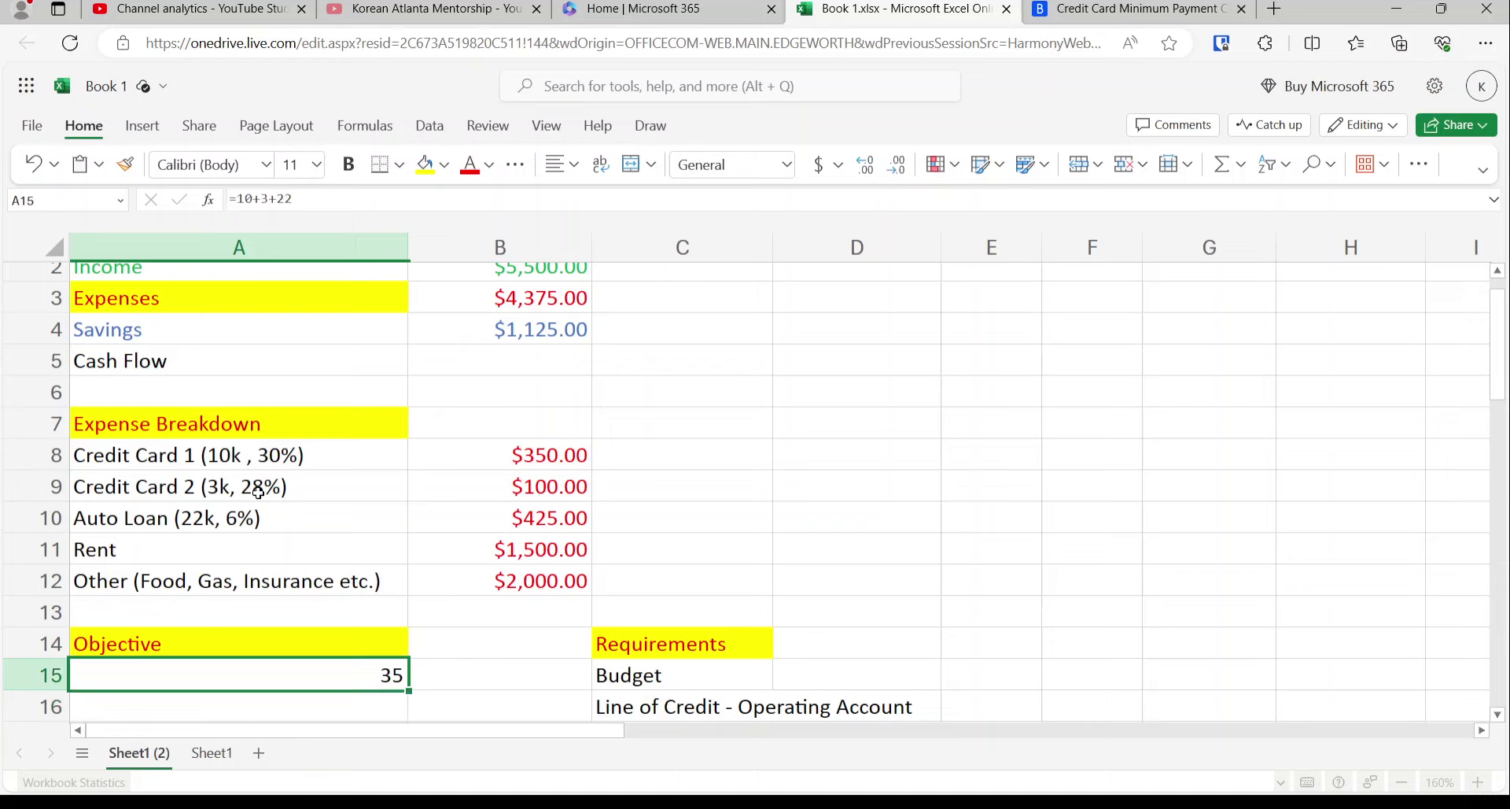
{"action": "type", "text": "Pay off 35k"}
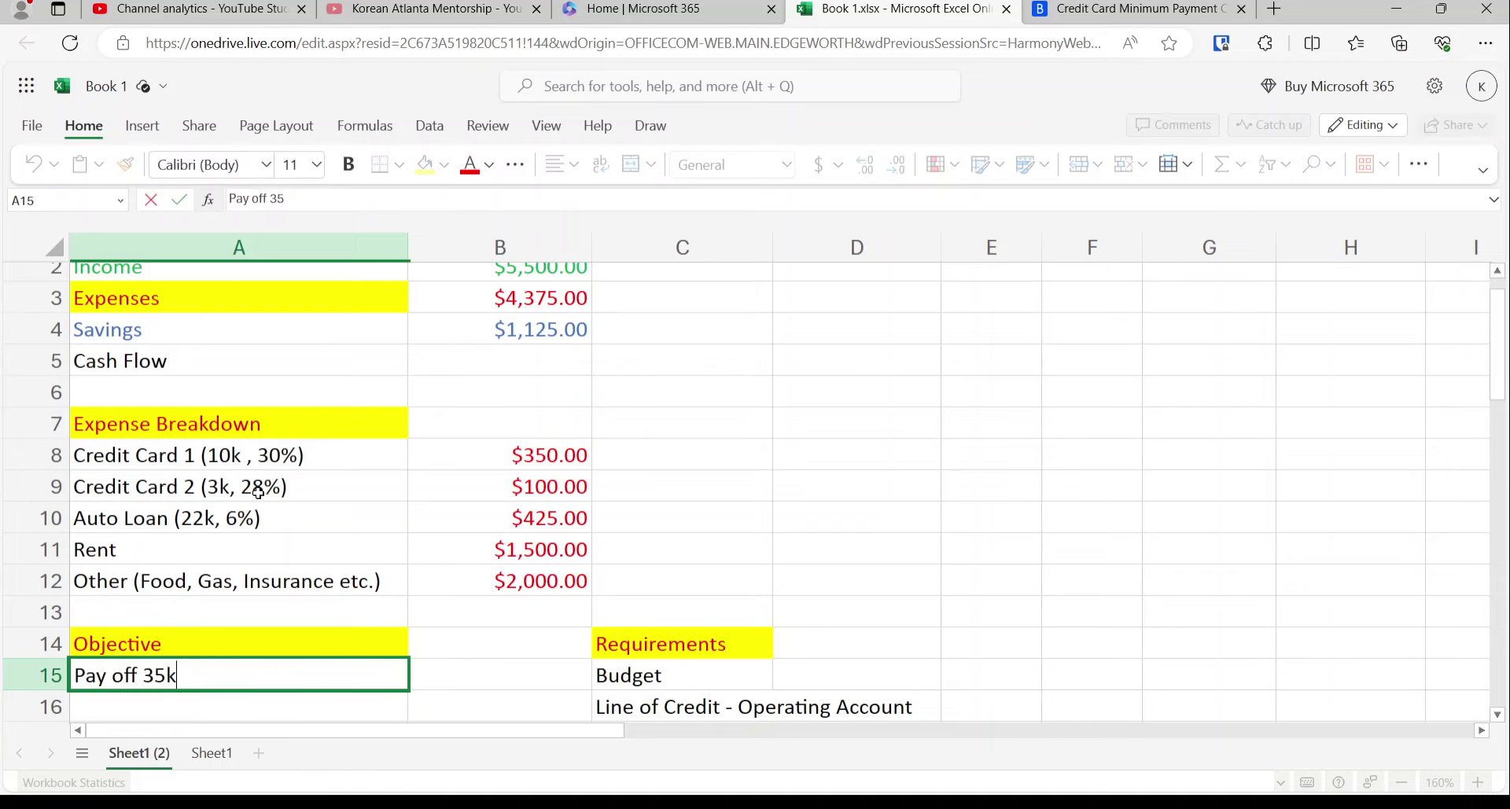
{"action": "type", "text": " of debt!"}
{"action": "key", "text": "Return"}
{"action": "left_click", "coordinate": [197, 523]}
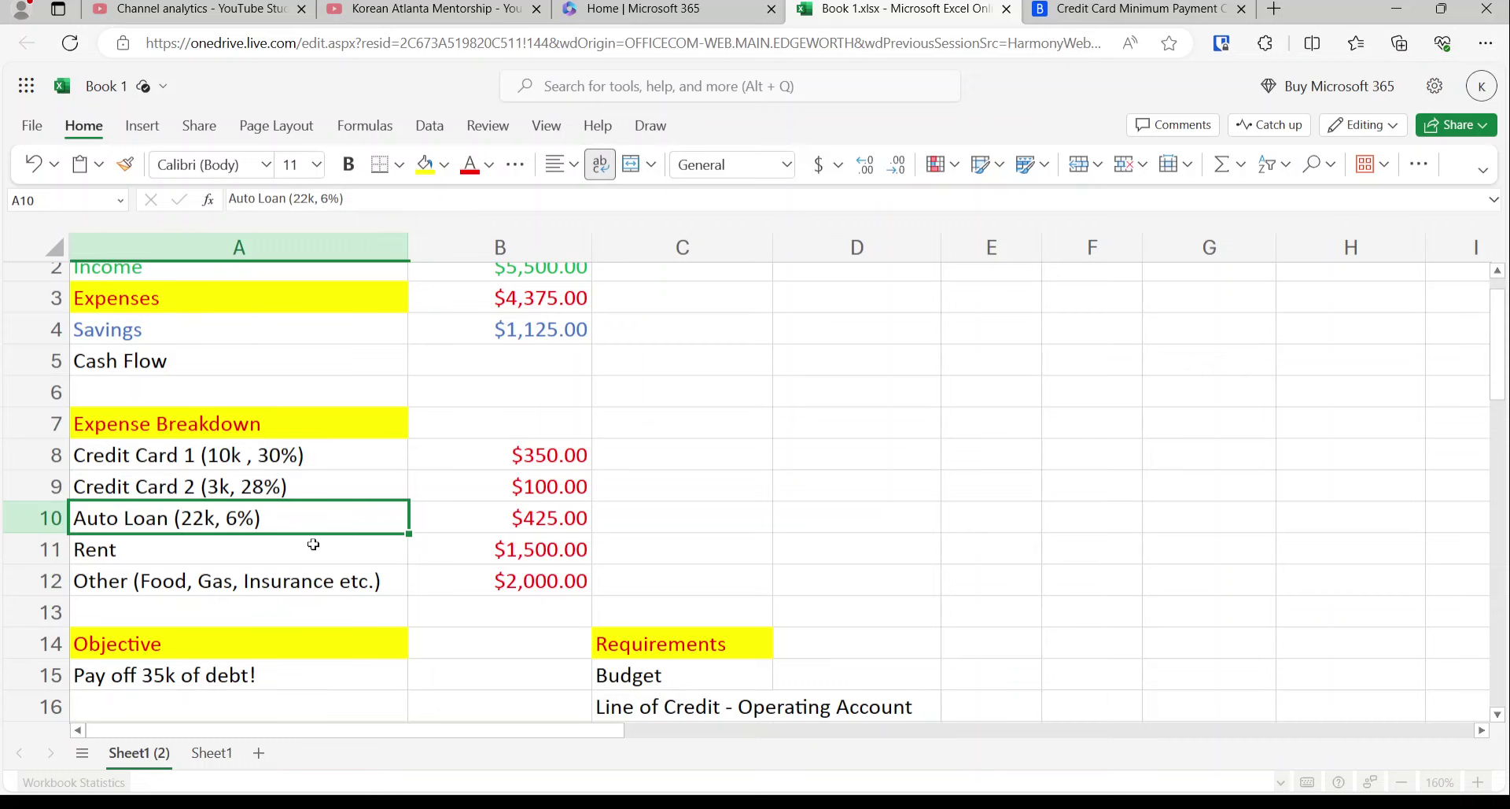
- Copy the Average American Income and Expenses values into the Velocity Banking column
{"action": "scroll", "coordinate": [327, 543], "scroll_direction": "up", "scroll_amount": 2}
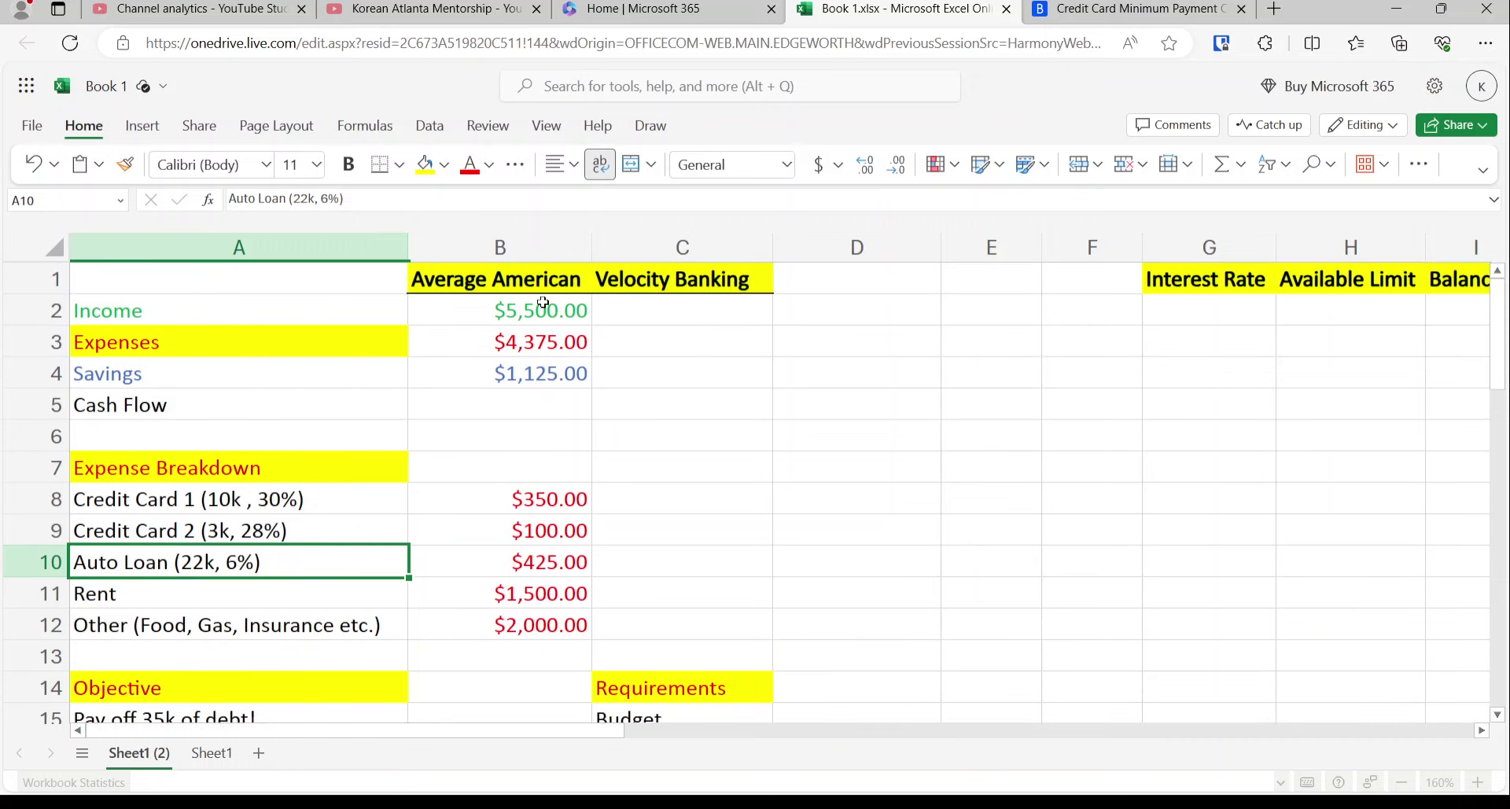
{"action": "left_click", "coordinate": [542, 302]}
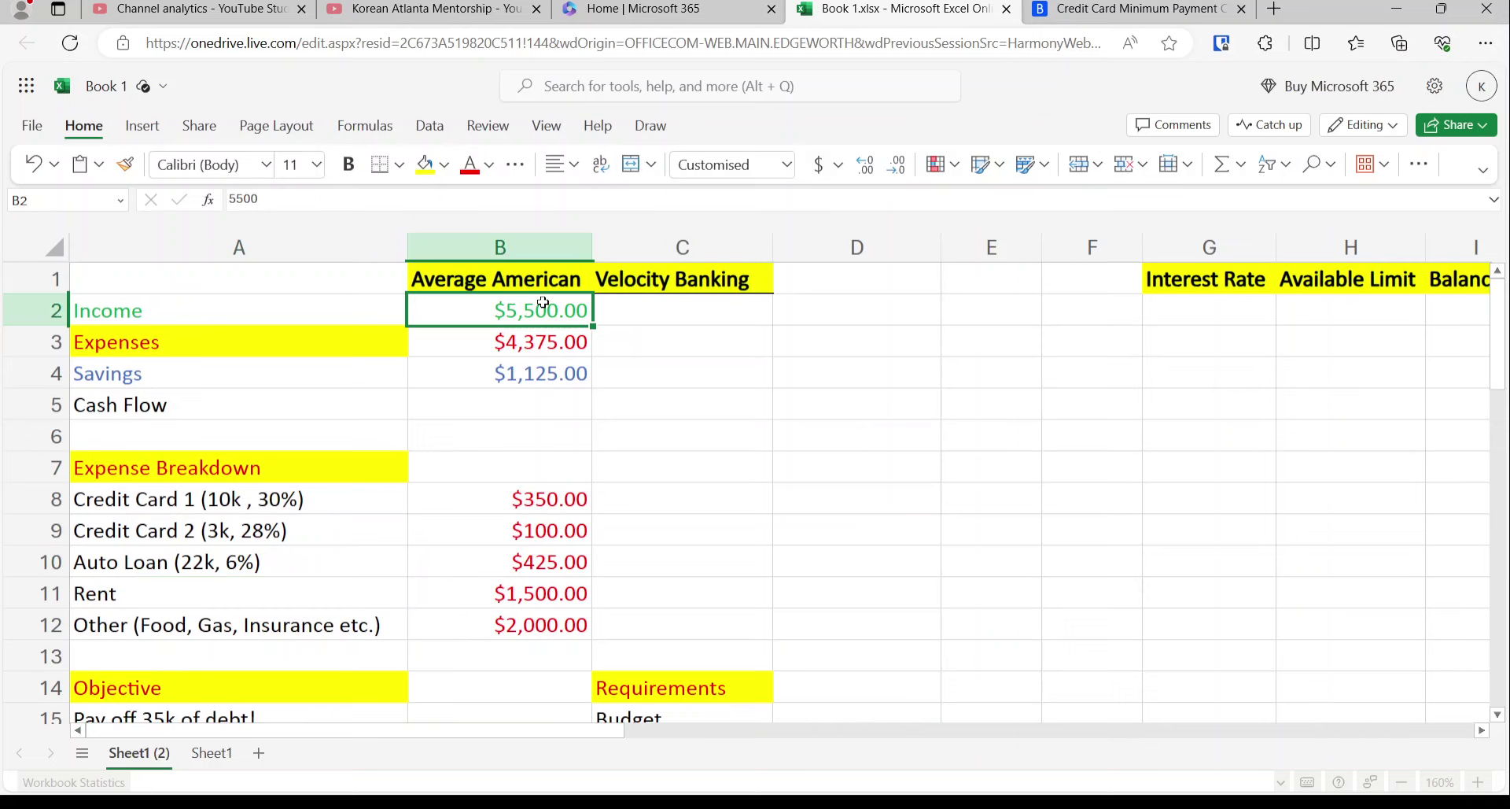
{"action": "key", "text": "shift+Down"}
{"action": "key", "text": "ctrl+c"}
{"action": "key", "text": "Right"}
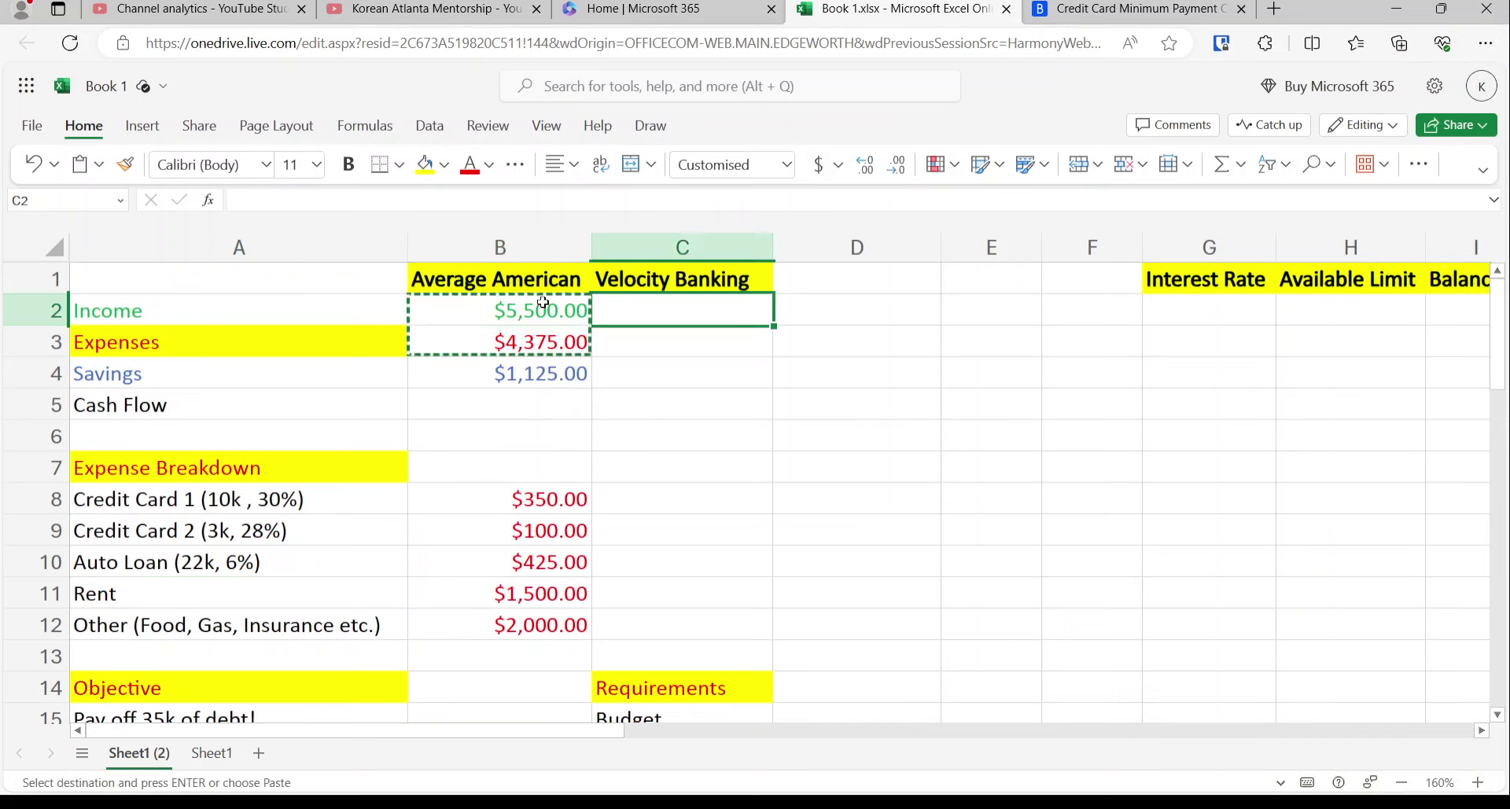
{"action": "key", "text": "ctrl+v"}
{"action": "key", "text": "Escape"}
- Copy the five expense amounts into the Velocity Banking column
{"action": "key", "text": "Down"}
{"action": "key", "text": "Down"}
{"action": "key", "text": "Down"}
{"action": "key", "text": "Down"}
{"action": "key", "text": "Down"}
{"action": "key", "text": "Left"}
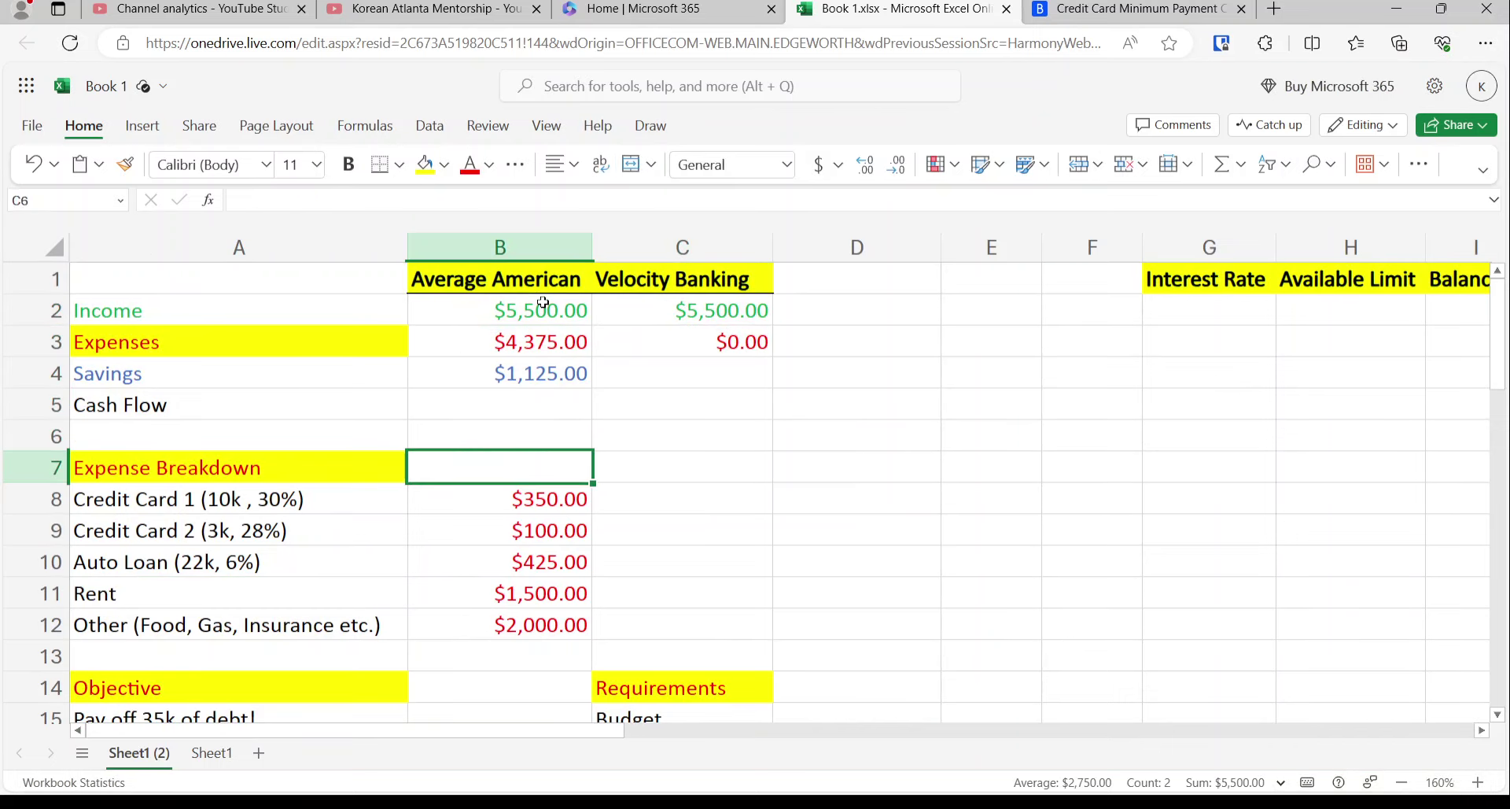
{"action": "key", "text": "Down"}
{"action": "key", "text": "shift+Down"}
{"action": "key", "text": "shift+Down"}
{"action": "key", "text": "shift+Down"}
{"action": "key", "text": "shift+Down"}
{"action": "key", "text": "ctrl+c"}
{"action": "key", "text": "Right"}
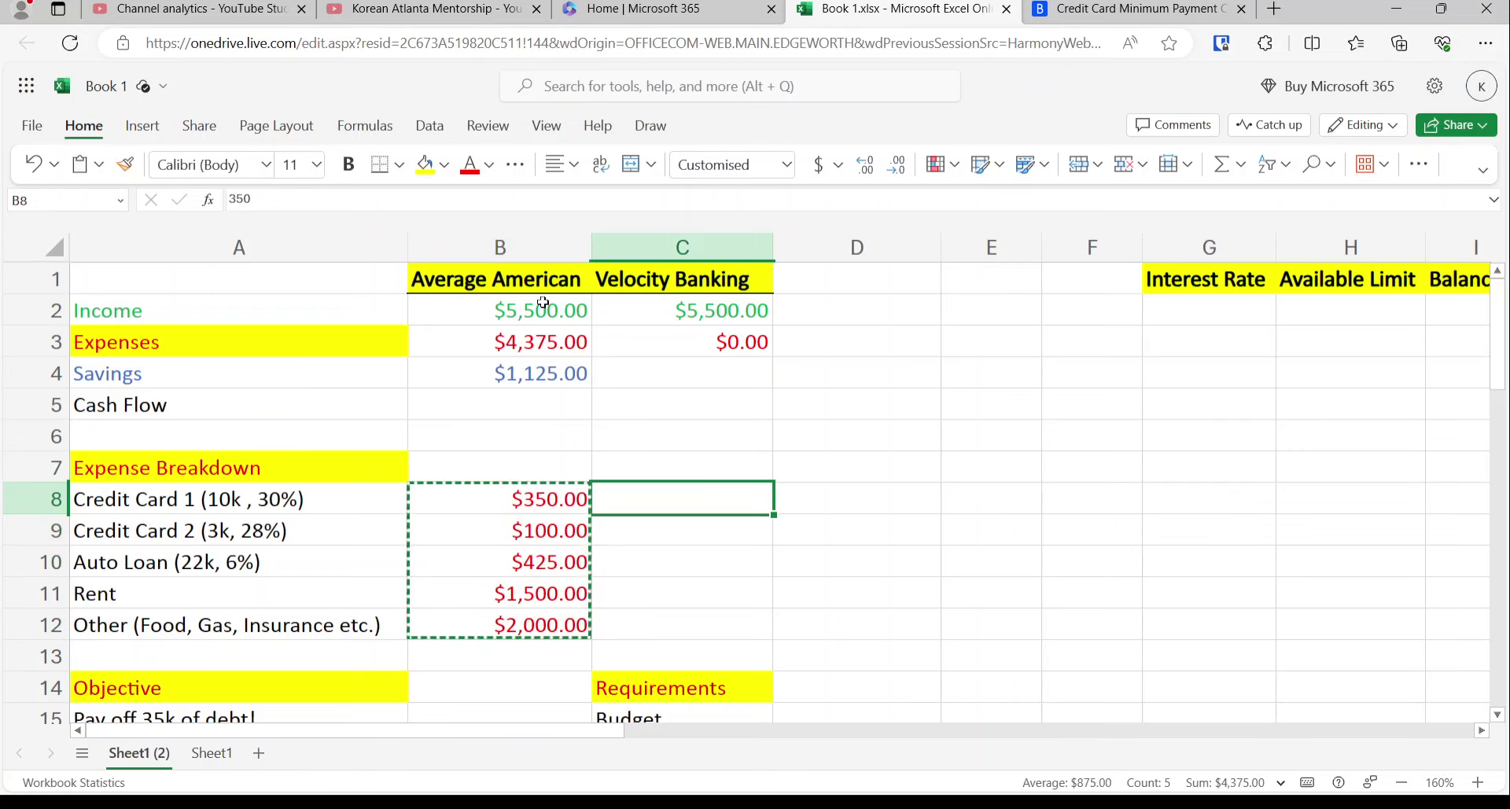
{"action": "key", "text": "ctrl+v"}
- Set Velocity Banking savings to 0 and add a =C2-C3 cash flow of $1,125.00
{"action": "key", "text": "Up"}
{"action": "key", "text": "Up"}
{"action": "key", "text": "Up"}
{"action": "key", "text": "Up"}
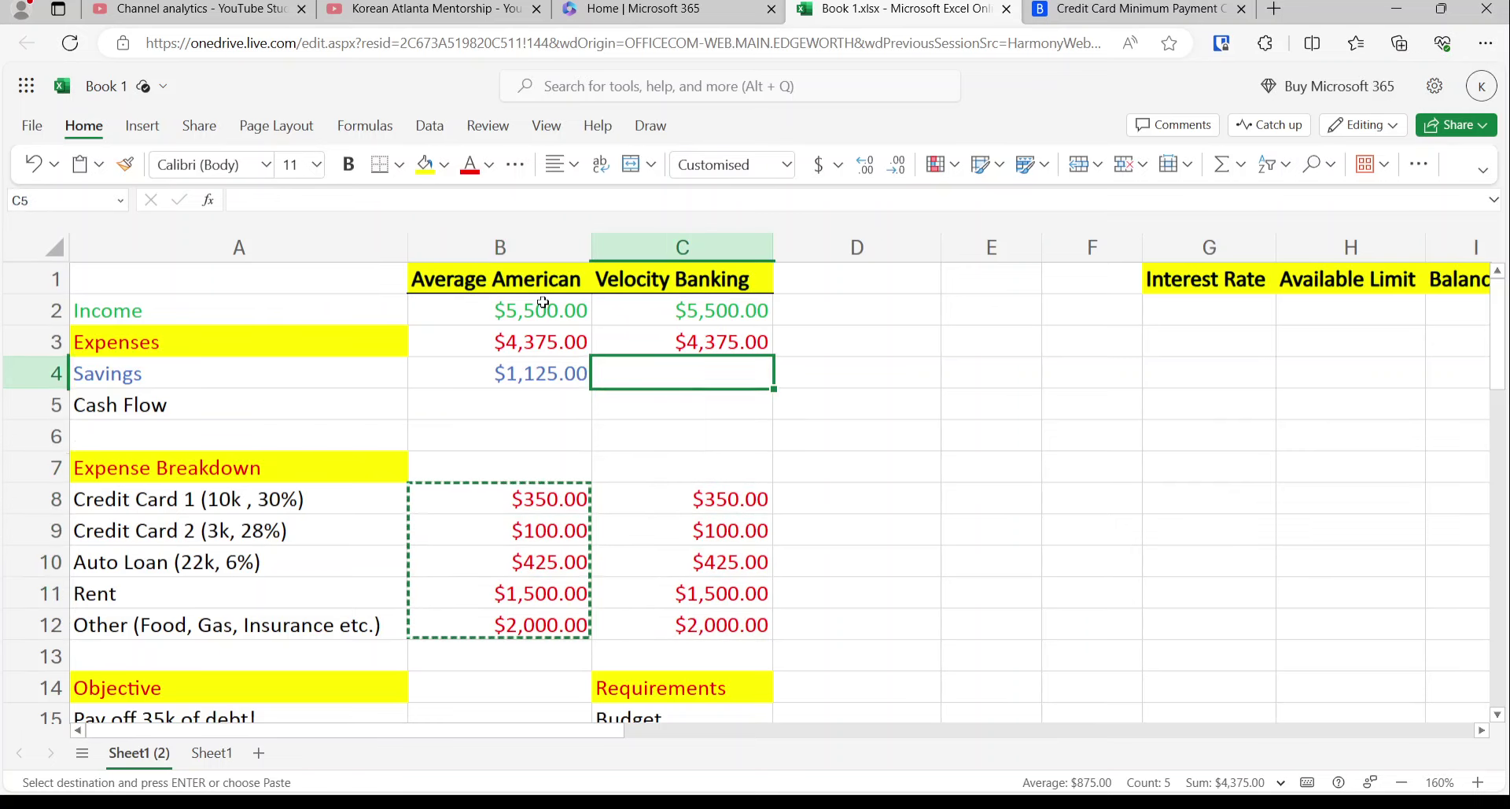
{"action": "type", "text": "0"}
{"action": "key", "text": "Return"}
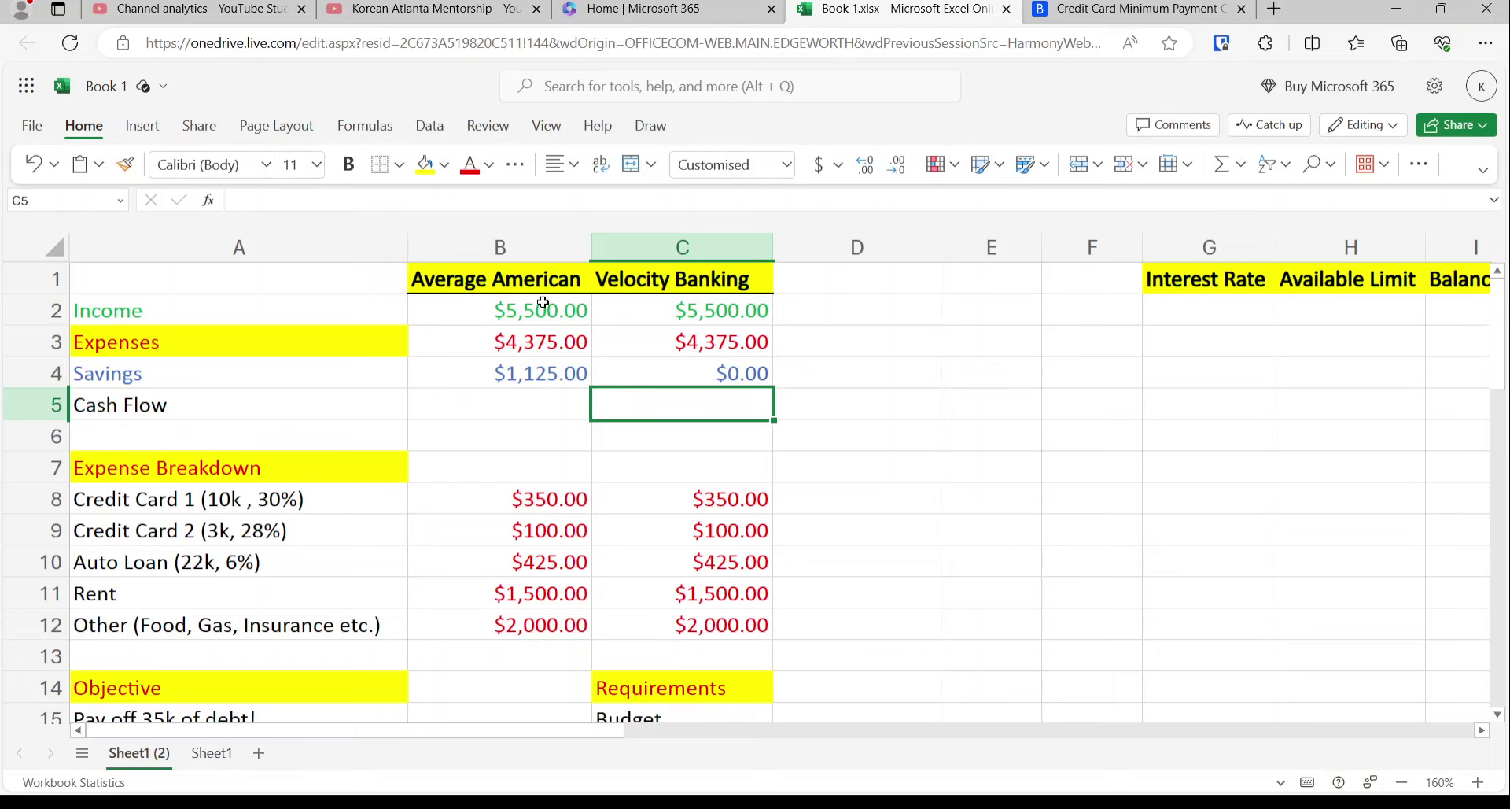
{"action": "type", "text": "="}
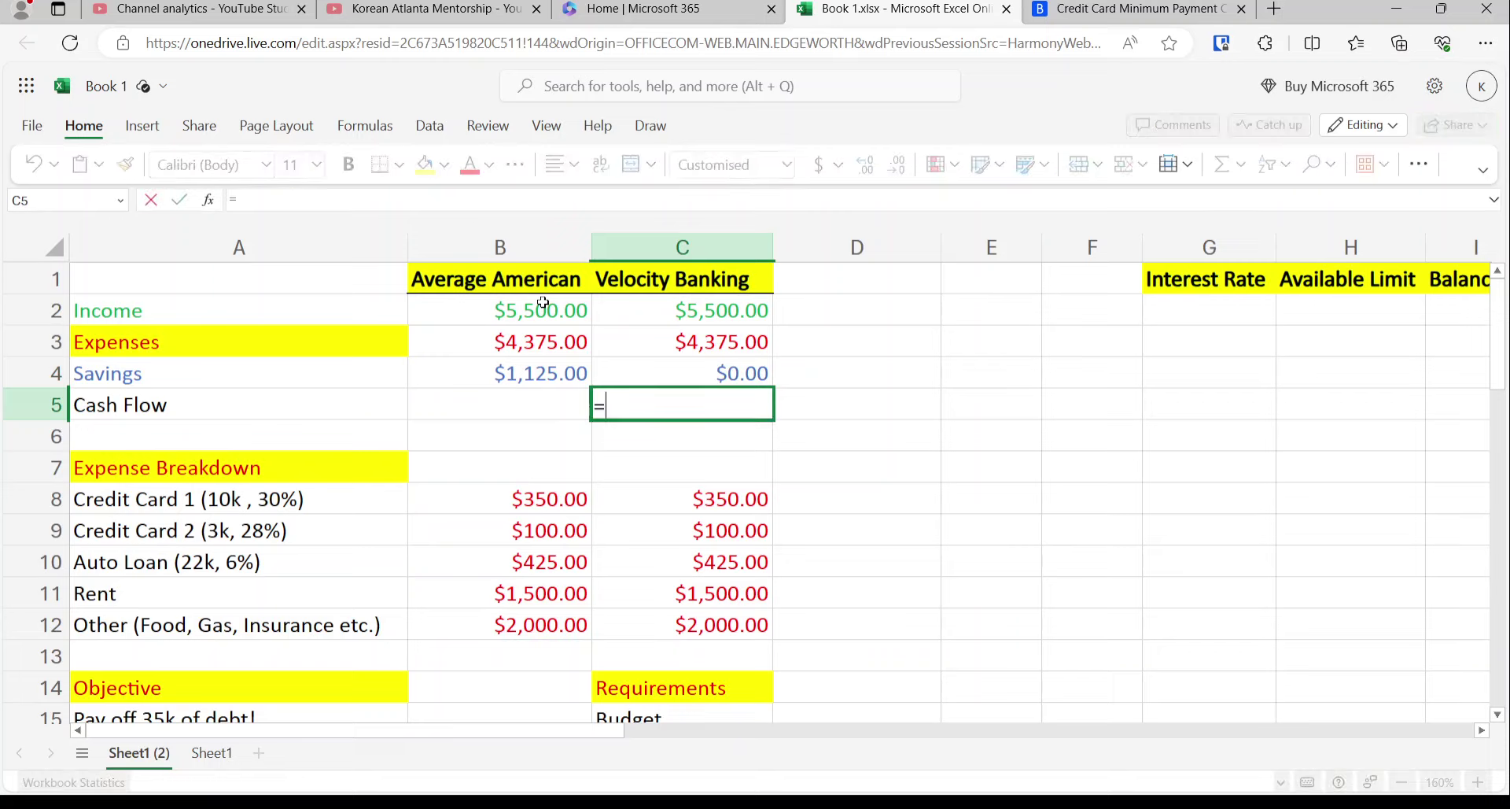
{"action": "type", "text": "c2-c3"}
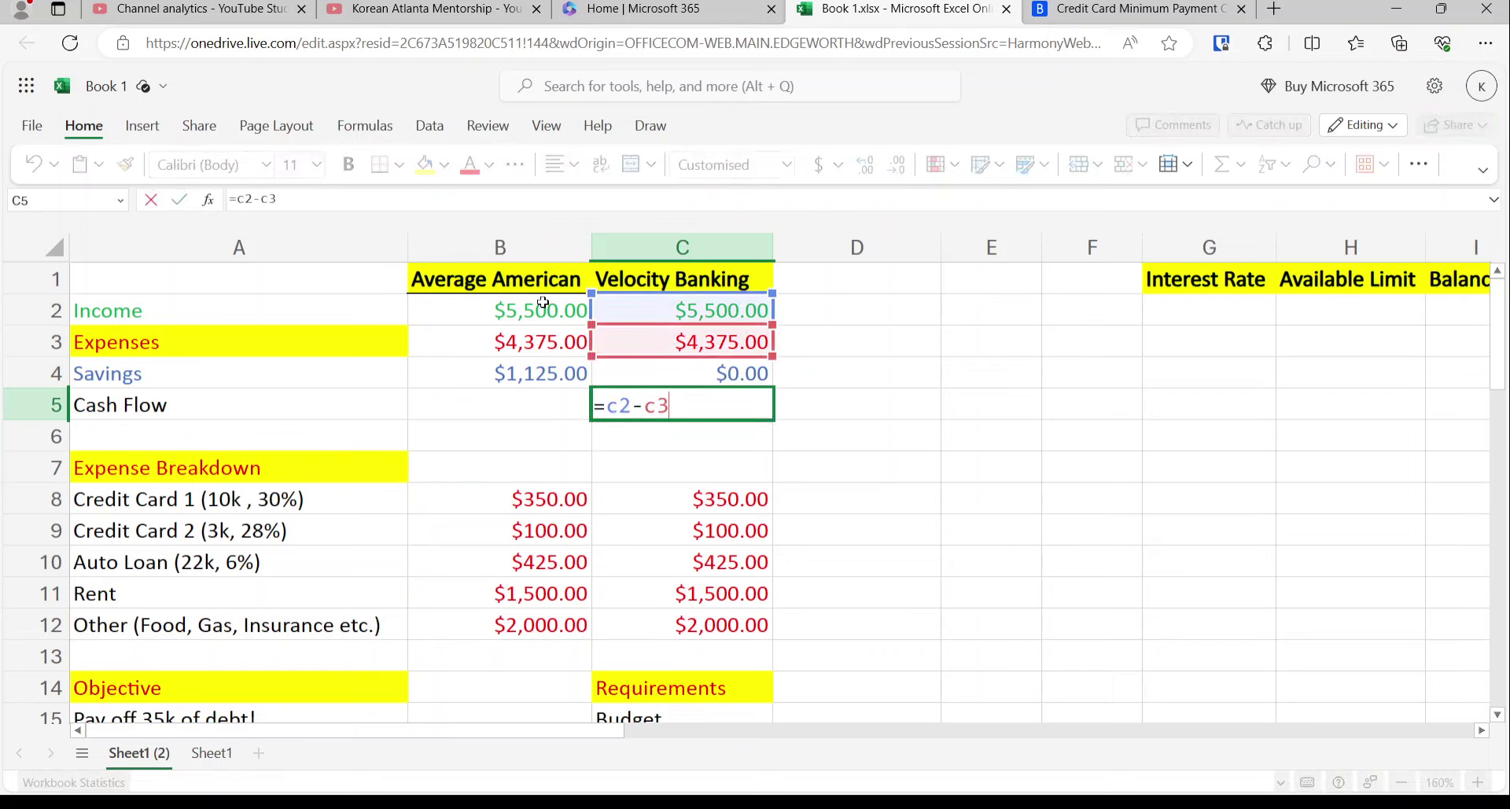
{"action": "key", "text": "Return"}
{"action": "key", "text": "Up"}
{"action": "key", "text": "Down"}
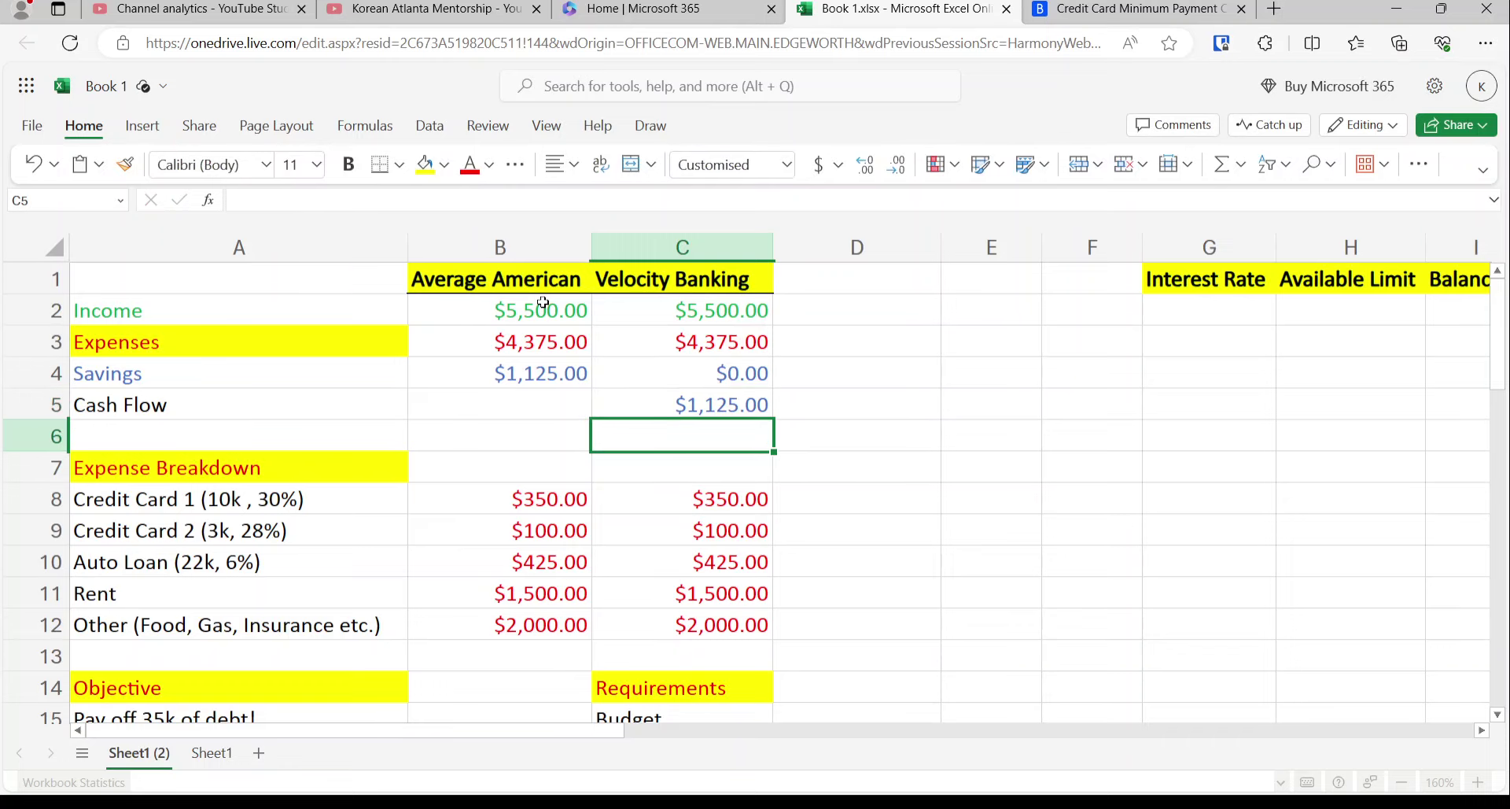
{"action": "key", "text": "Down"}
{"action": "key", "text": "Down"}
{"action": "key", "text": "Right"}
{"action": "key", "text": "Right"}
{"action": "key", "text": "Up"}
{"action": "key", "text": "Up"}
{"action": "key", "text": "Up"}
{"action": "key", "text": "Up"}
{"action": "key", "text": "Up"}
{"action": "key", "text": "Up"}
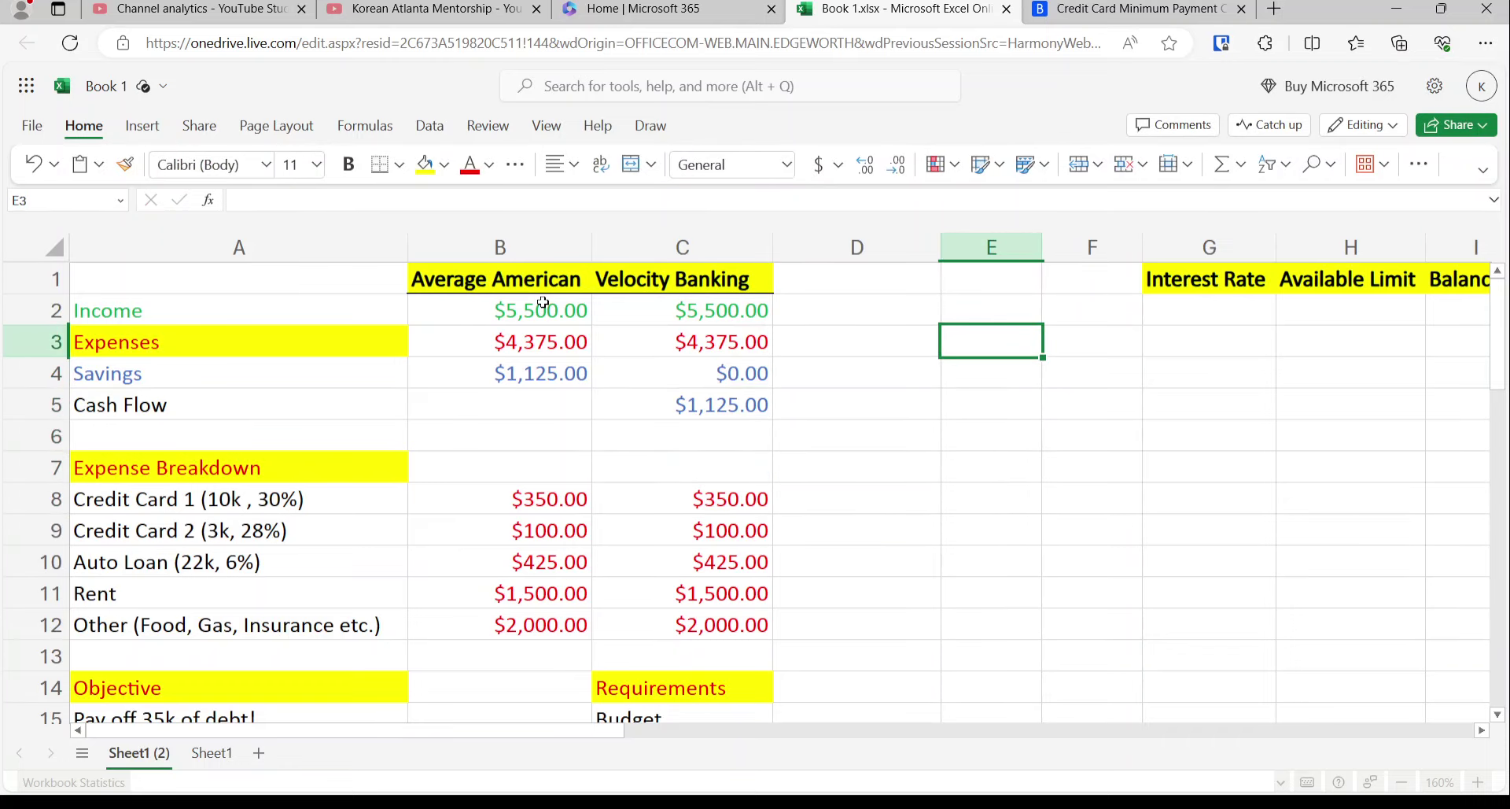
{"action": "key", "text": "Right"}
{"action": "key", "text": "Right"}
{"action": "key", "text": "Right"}
{"action": "key", "text": "Right"}
{"action": "key", "text": "Right"}
{"action": "key", "text": "Left"}
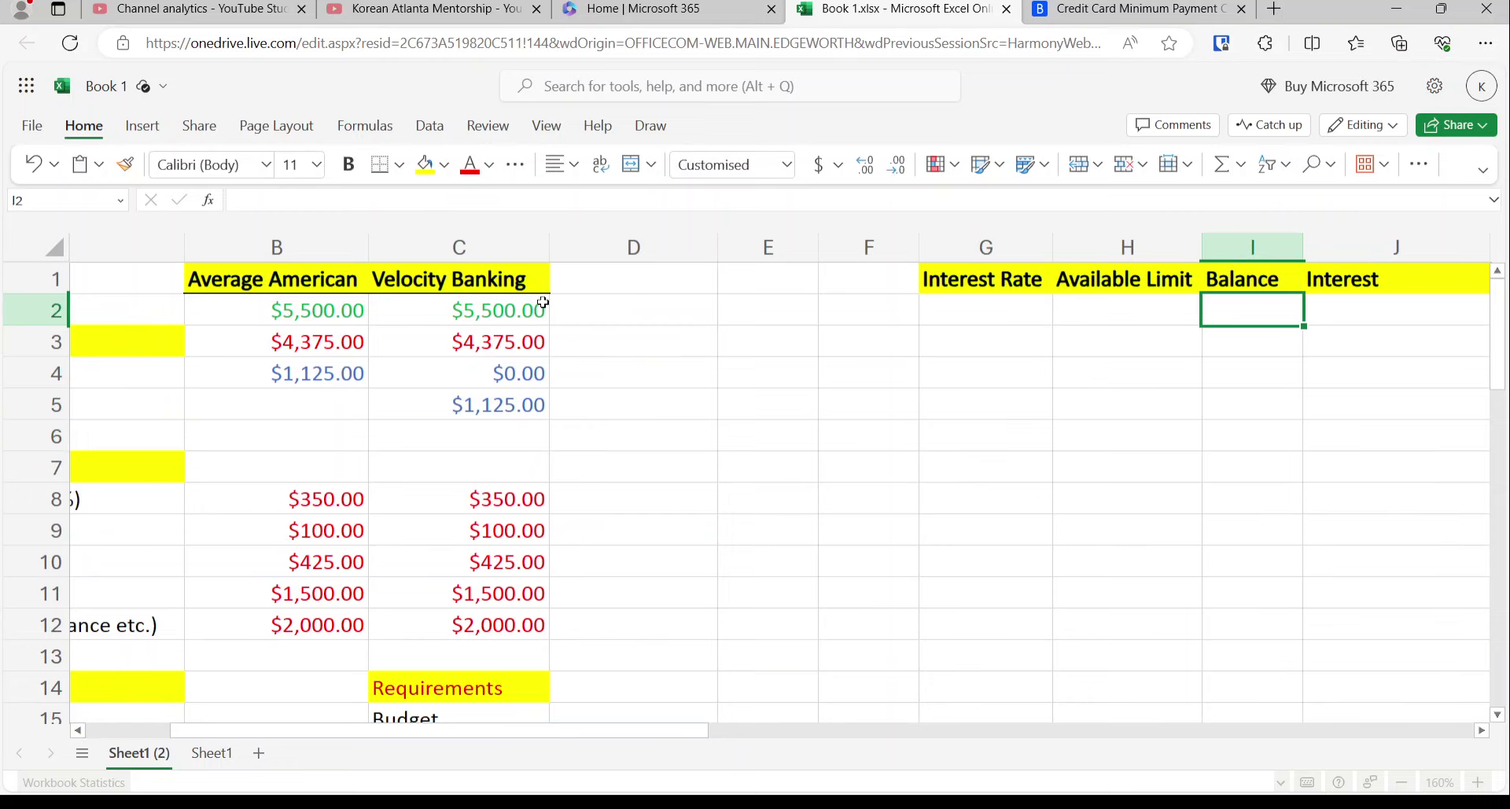
- Enter a 15% interest rate in G2 and a 15000 available limit in H2
{"action": "key", "text": "Left"}
{"action": "key", "text": "Left"}
{"action": "type", "text": "15"}
{"action": "key", "text": "Return"}
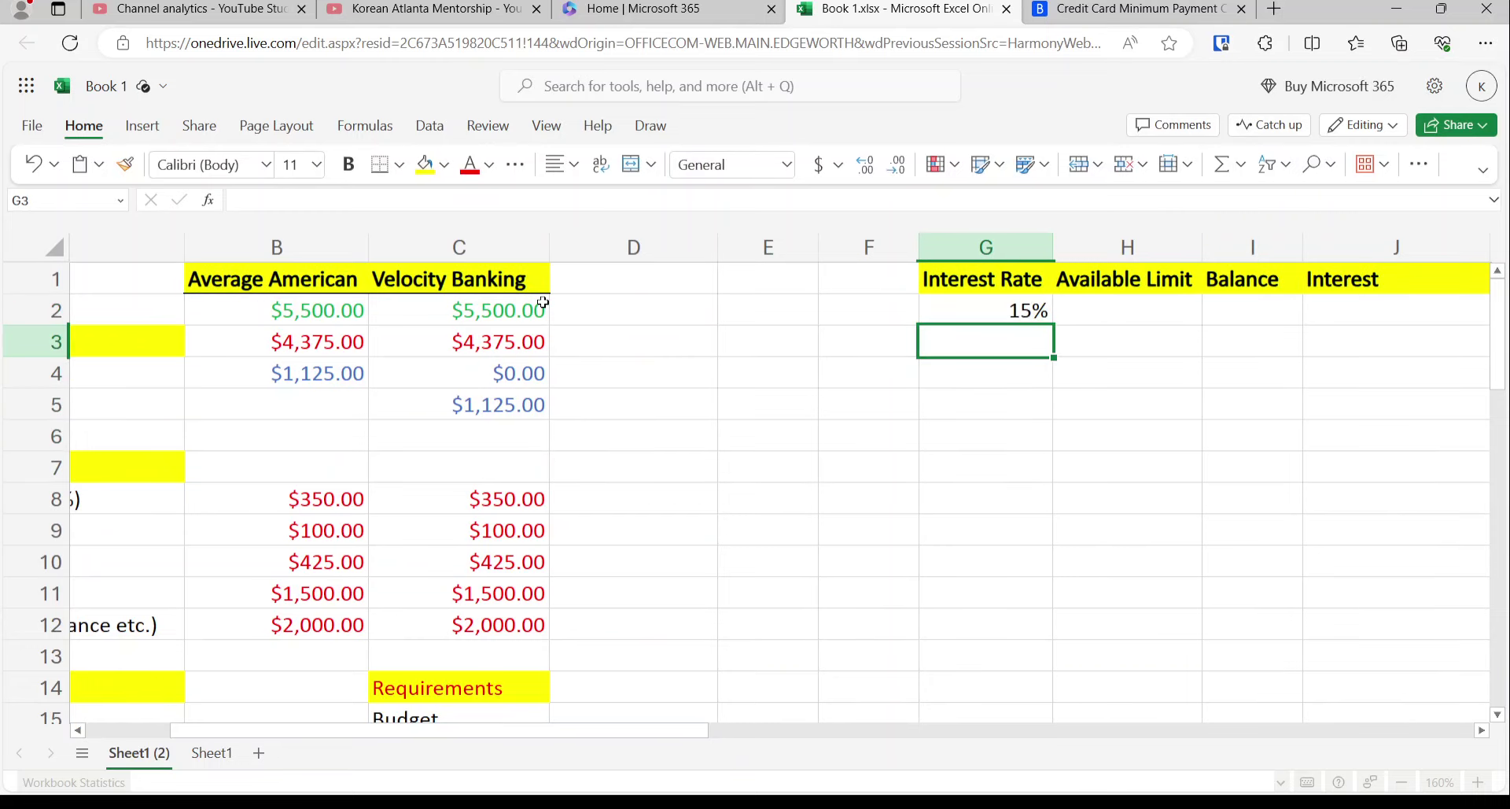
{"action": "key", "text": "Up"}
{"action": "key", "text": "Right"}
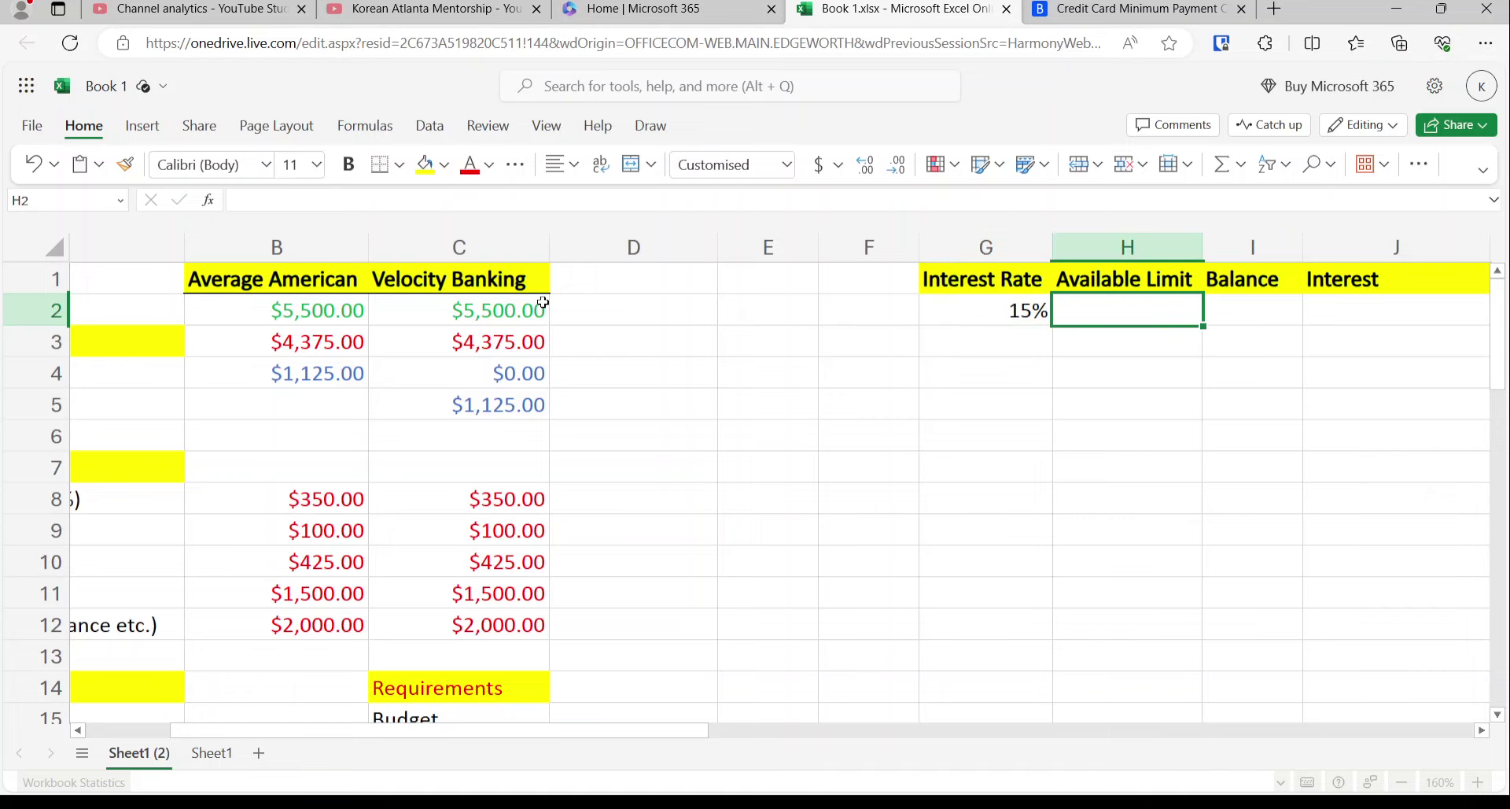
{"action": "type", "text": "15000"}
{"action": "key", "text": "Return"}
{"action": "key", "text": "Up"}
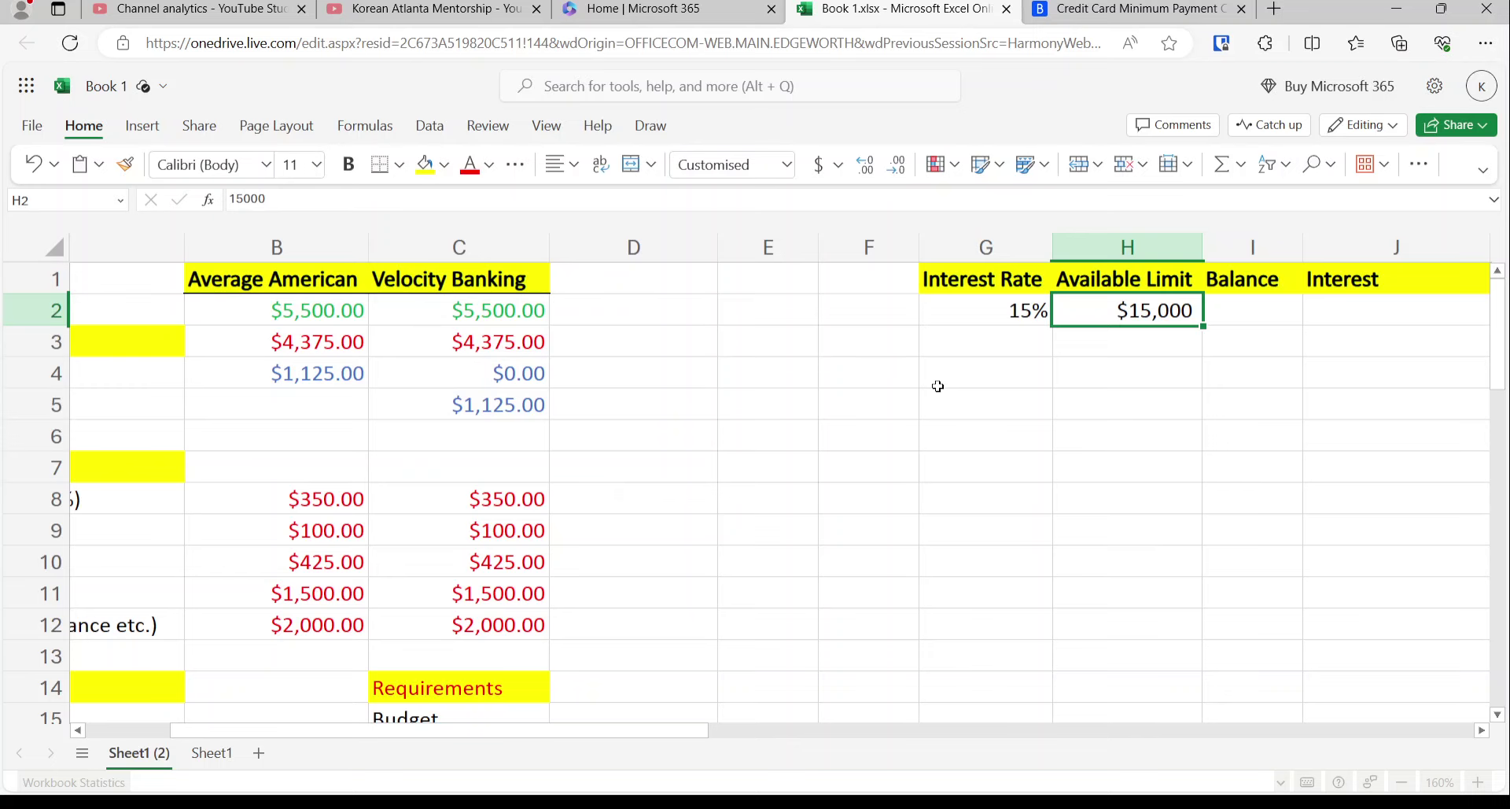
- Scroll through the sheet to review it, then switch to the YouTube community post
{"action": "scroll", "coordinate": [984, 387], "scroll_direction": "up", "scroll_amount": 5}
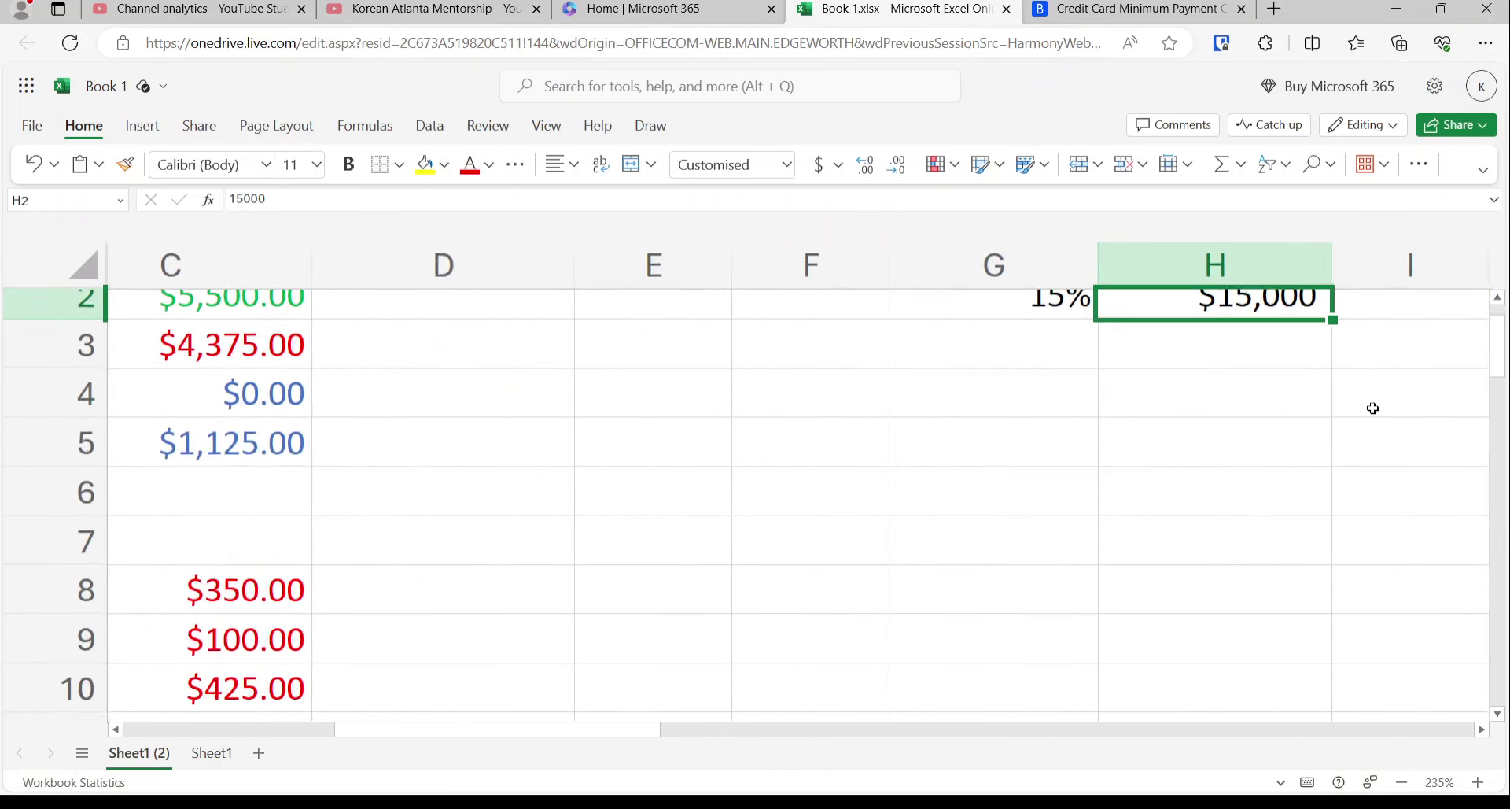
{"action": "scroll", "coordinate": [1372, 407], "scroll_direction": "up", "scroll_amount": 2}
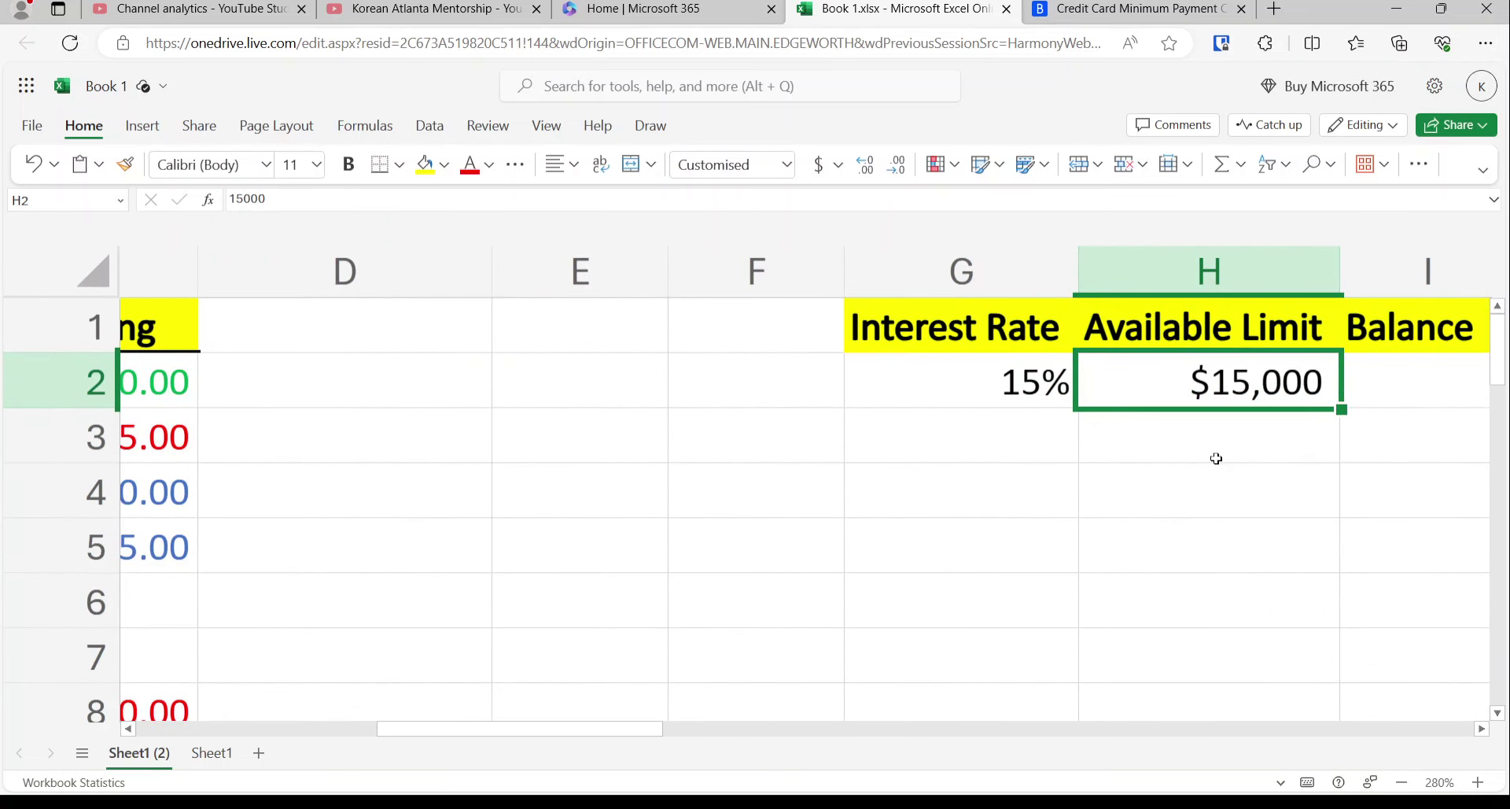
{"action": "scroll", "coordinate": [1216, 458], "scroll_direction": "down", "scroll_amount": 4}
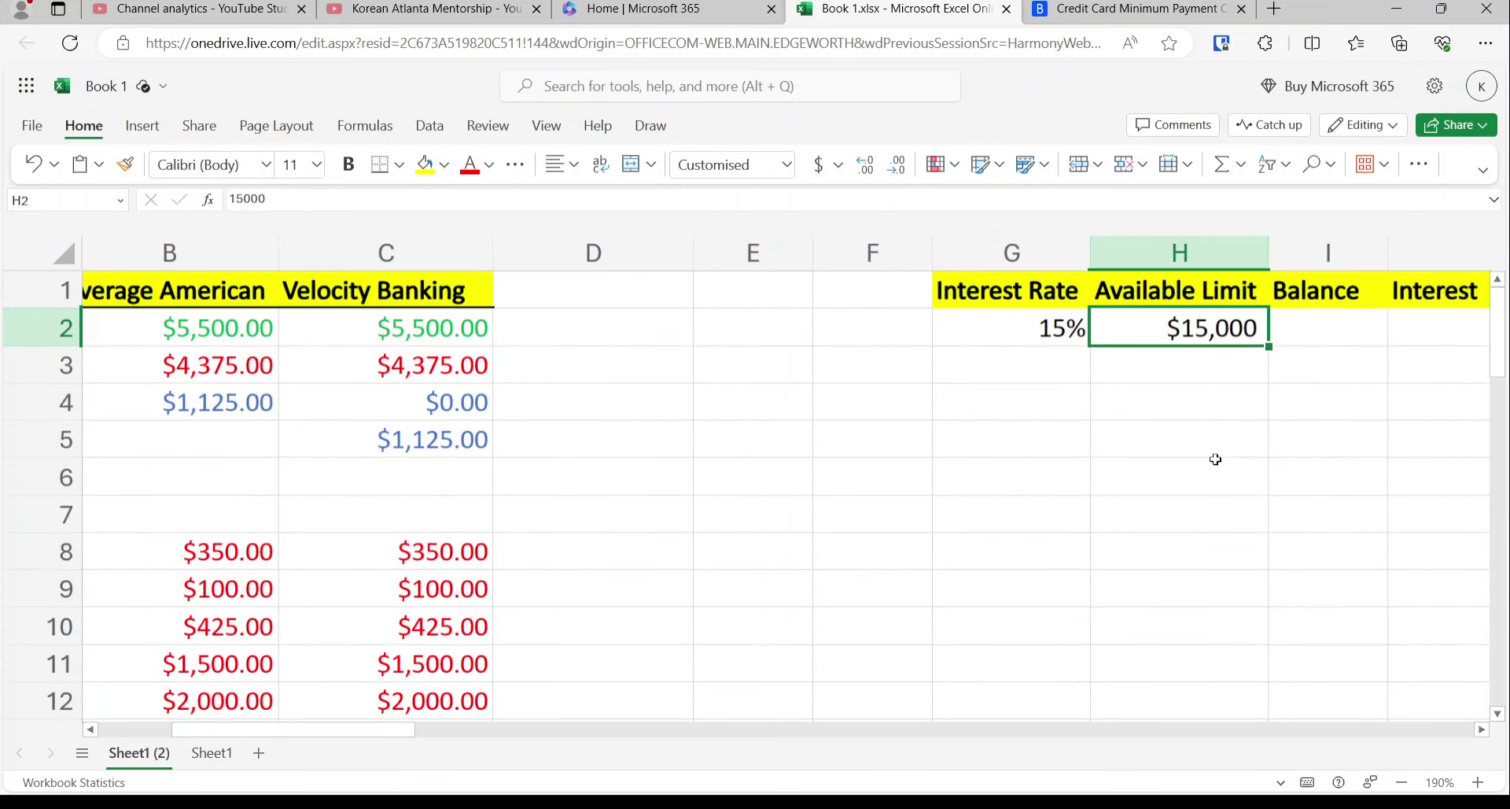
{"action": "scroll", "coordinate": [1216, 458], "scroll_direction": "down", "scroll_amount": 1}
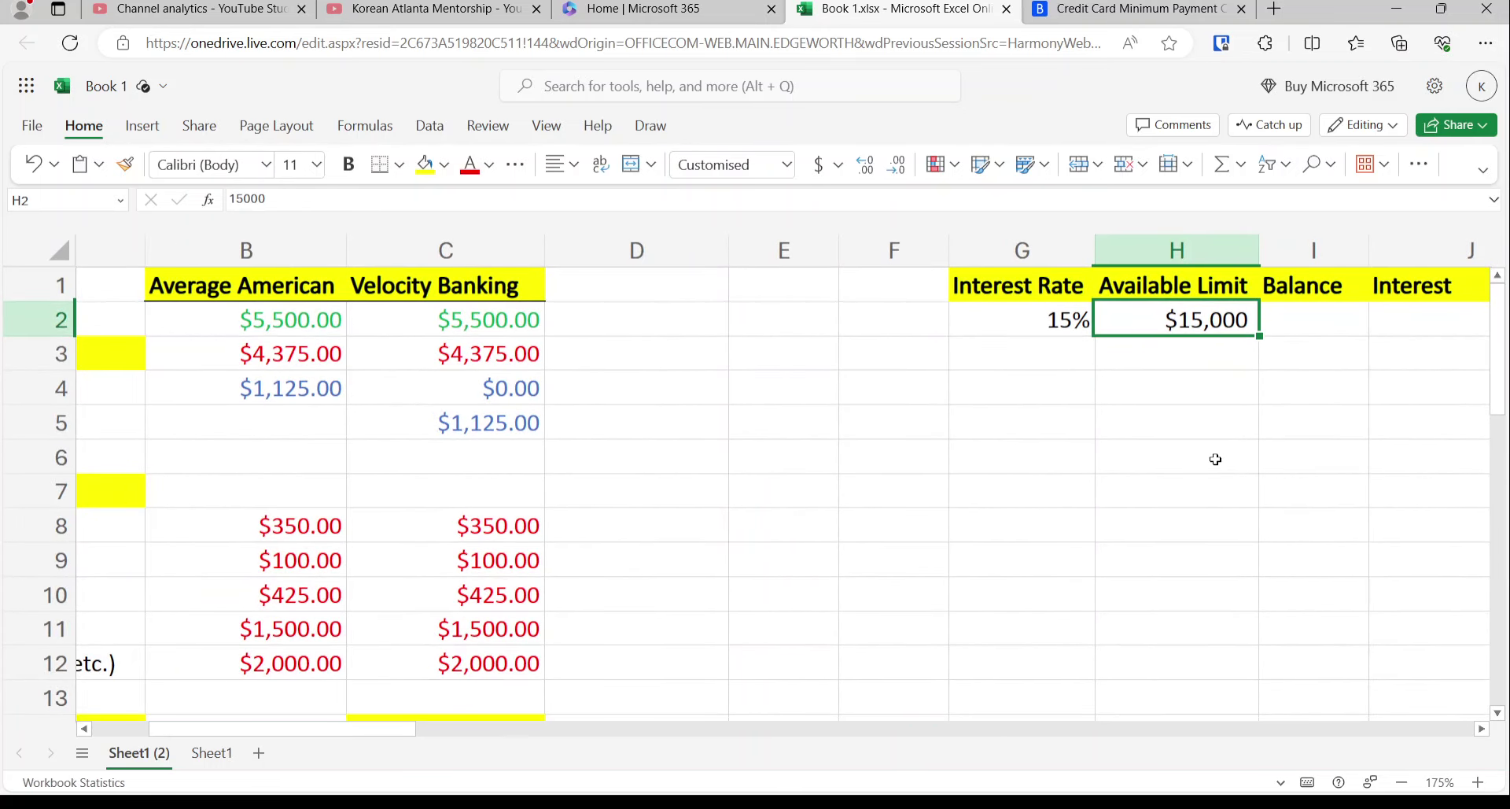
{"action": "scroll", "coordinate": [1059, 692], "scroll_direction": "down", "scroll_amount": 1}
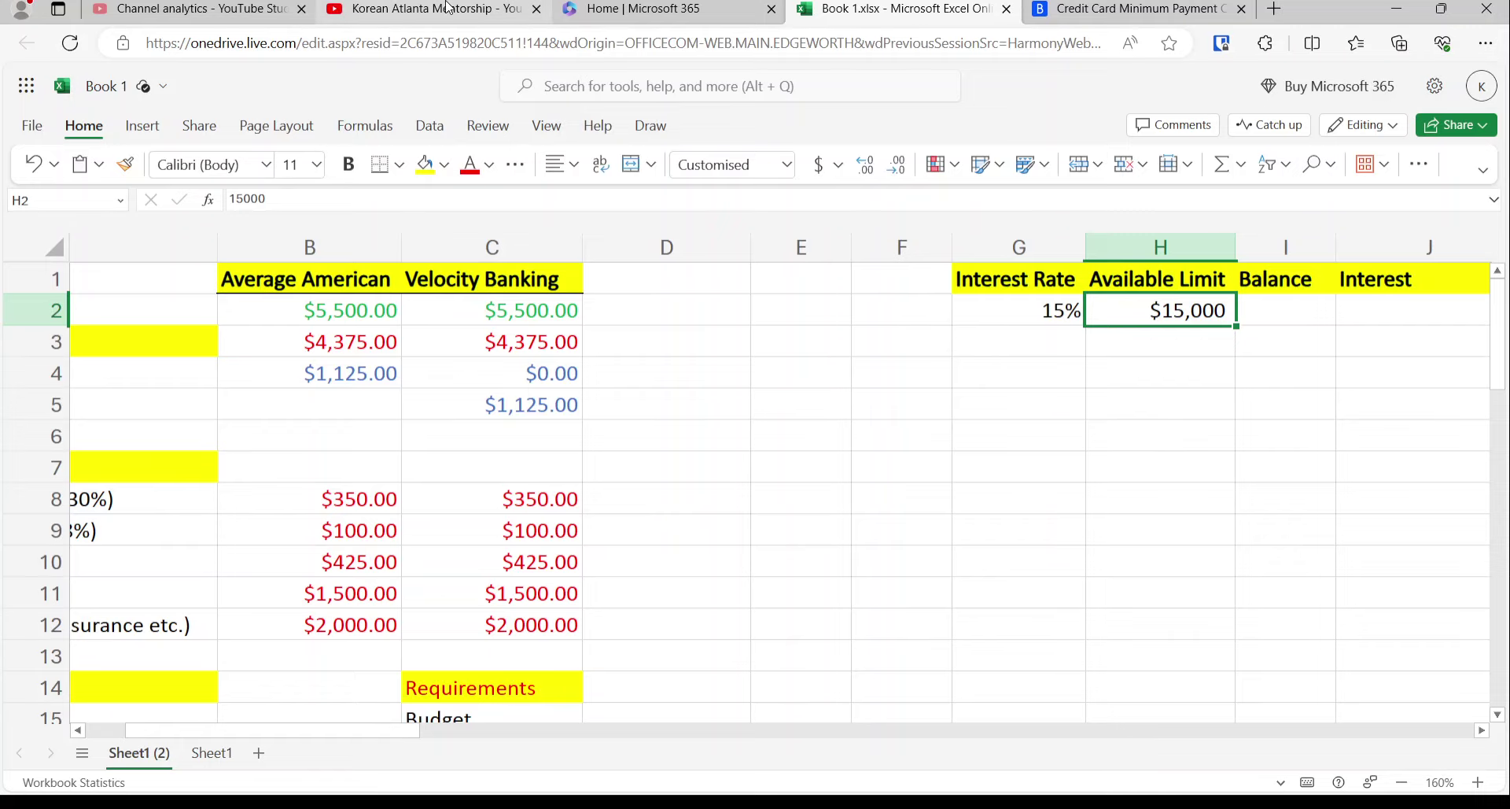
{"action": "key", "text": "ctrl+2"}
- Scroll through the YouTube post on the $24,000 business credit card limit, then return to Book 1
{"action": "scroll", "coordinate": [708, 532], "scroll_direction": "up", "scroll_amount": 2}
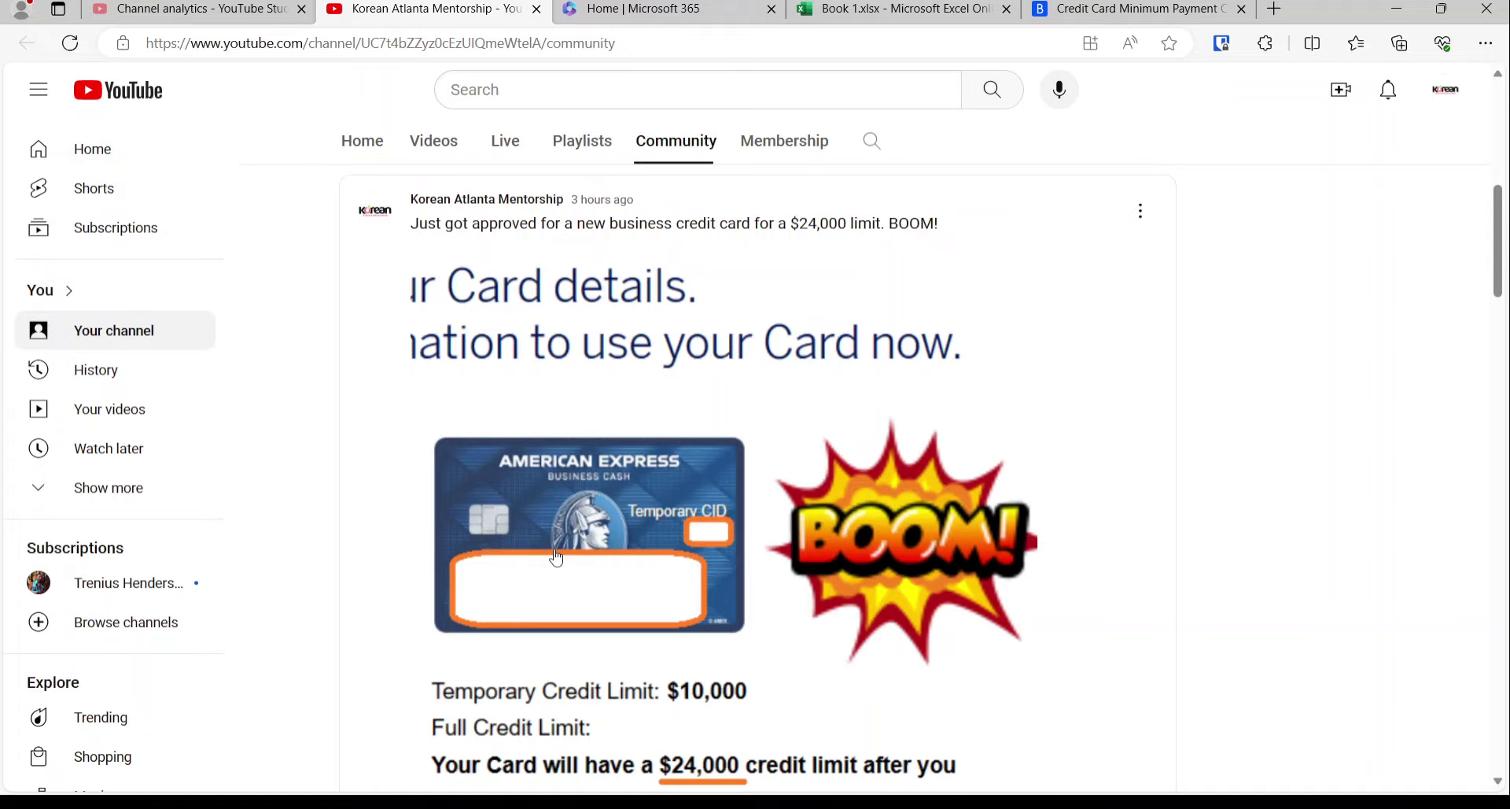
{"action": "scroll", "coordinate": [556, 557], "scroll_direction": "down", "scroll_amount": 2}
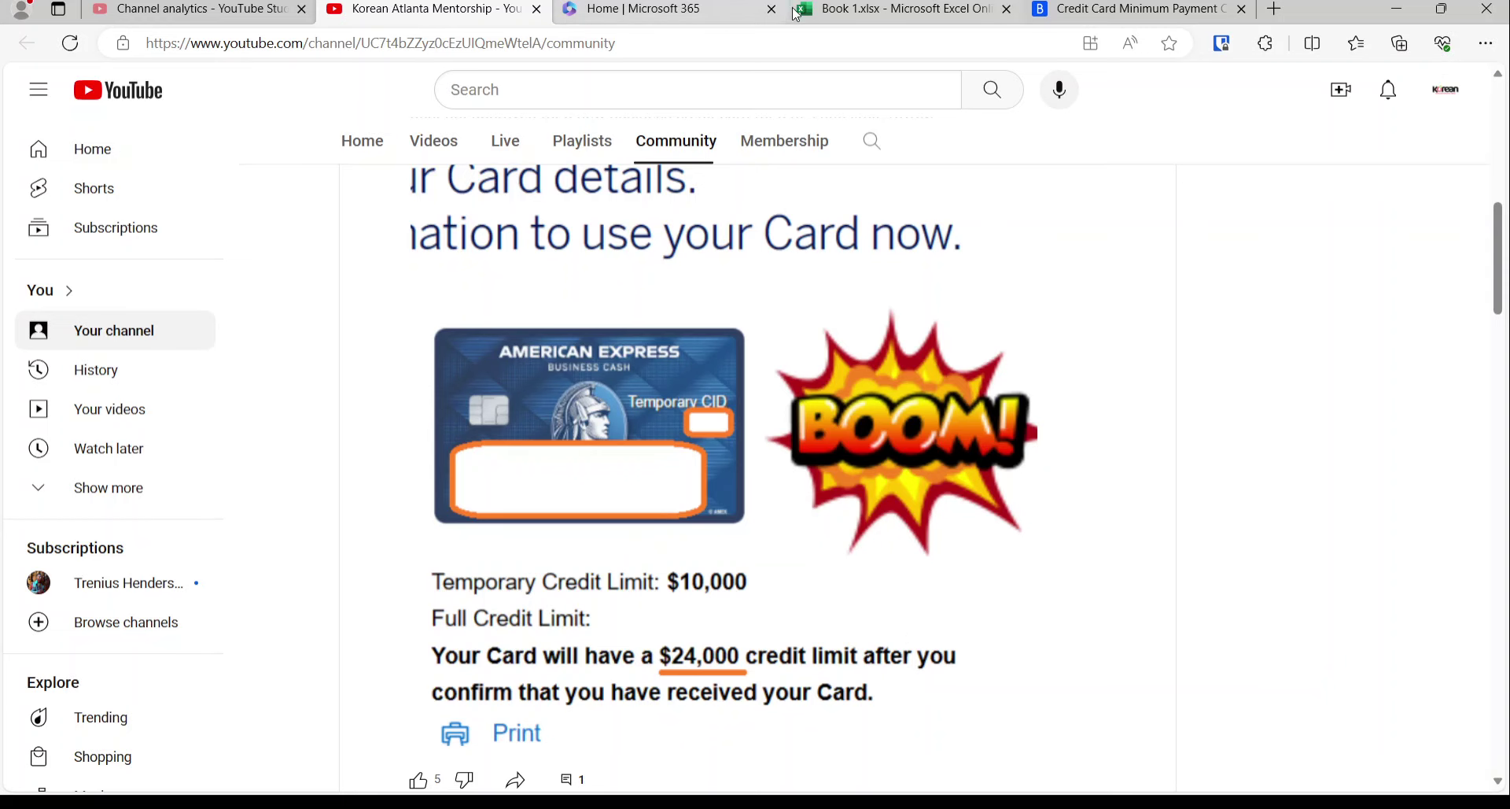
{"action": "left_click", "coordinate": [855, 18]}
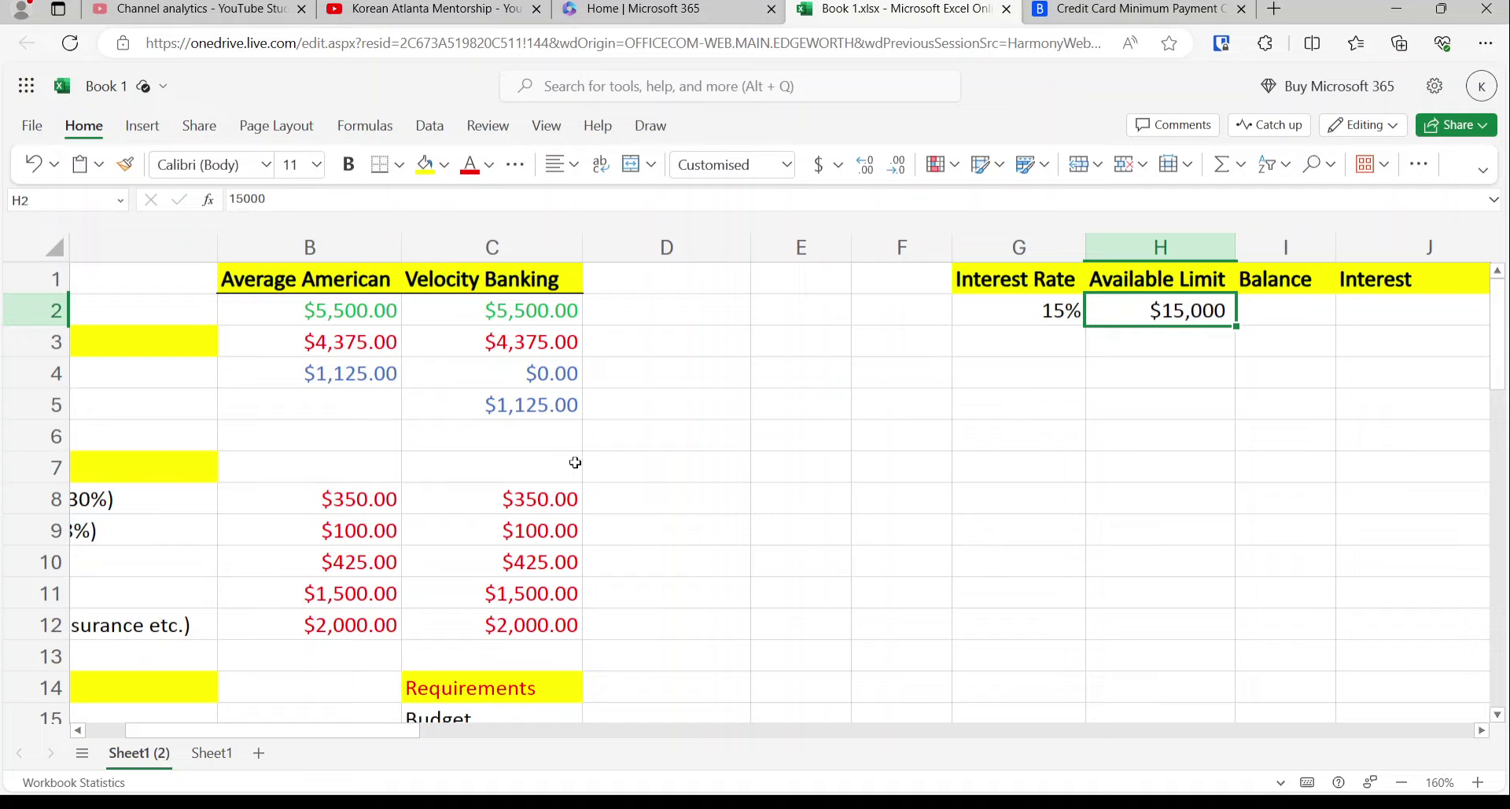
- Check the 15% interest rate in G2 and the $15,000 available limit in H2
{"action": "left_click", "coordinate": [498, 436]}
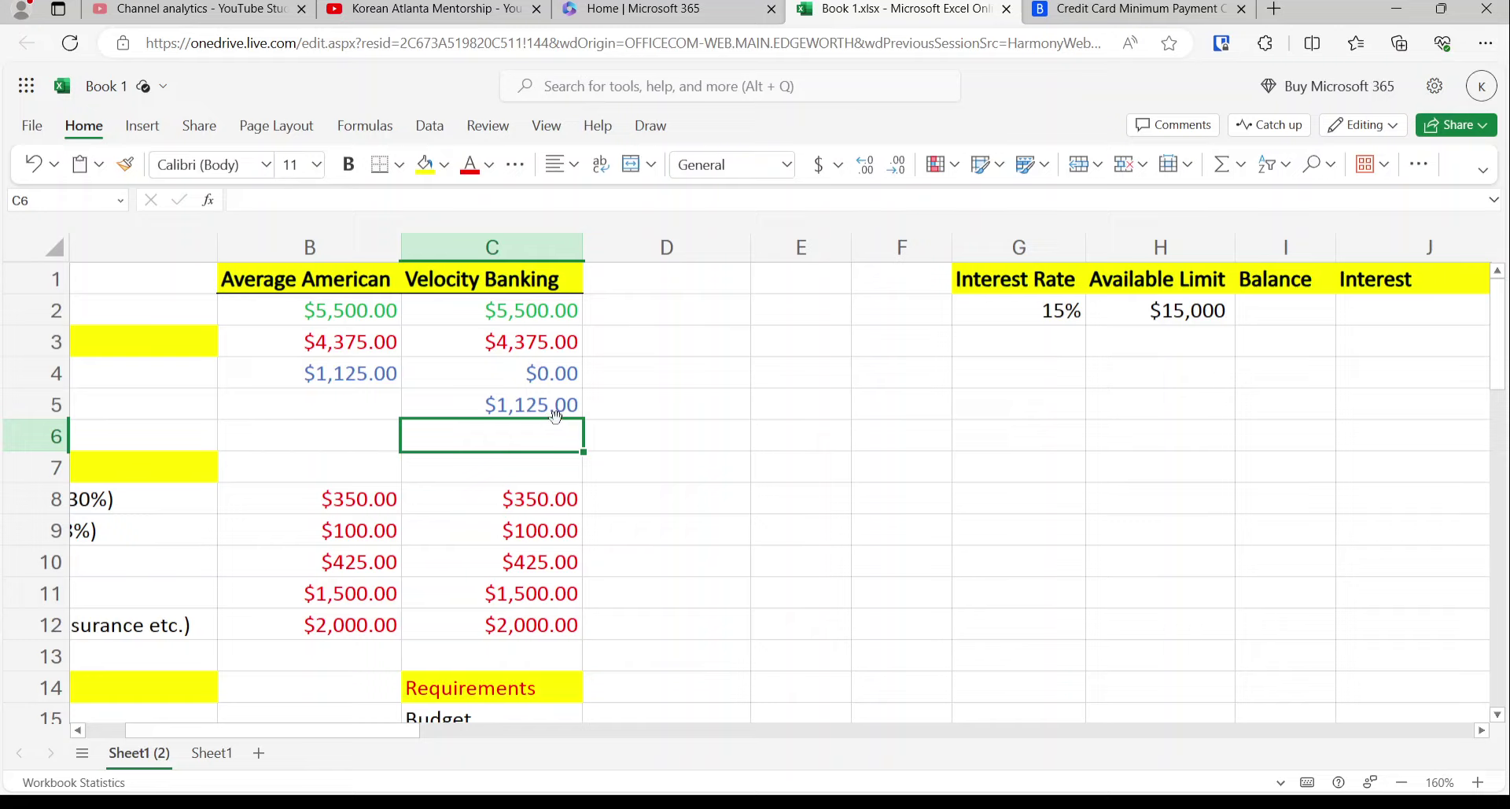
{"action": "key", "text": "Right"}
{"action": "key", "text": "Right"}
{"action": "key", "text": "Right"}
{"action": "key", "text": "Right"}
{"action": "key", "text": "Up"}
{"action": "key", "text": "Up"}
{"action": "key", "text": "Up"}
{"action": "key", "text": "Up"}
{"action": "key", "text": "Up"}
{"action": "key", "text": "Right"}
{"action": "key", "text": "Down"}
{"action": "key", "text": "Left"}
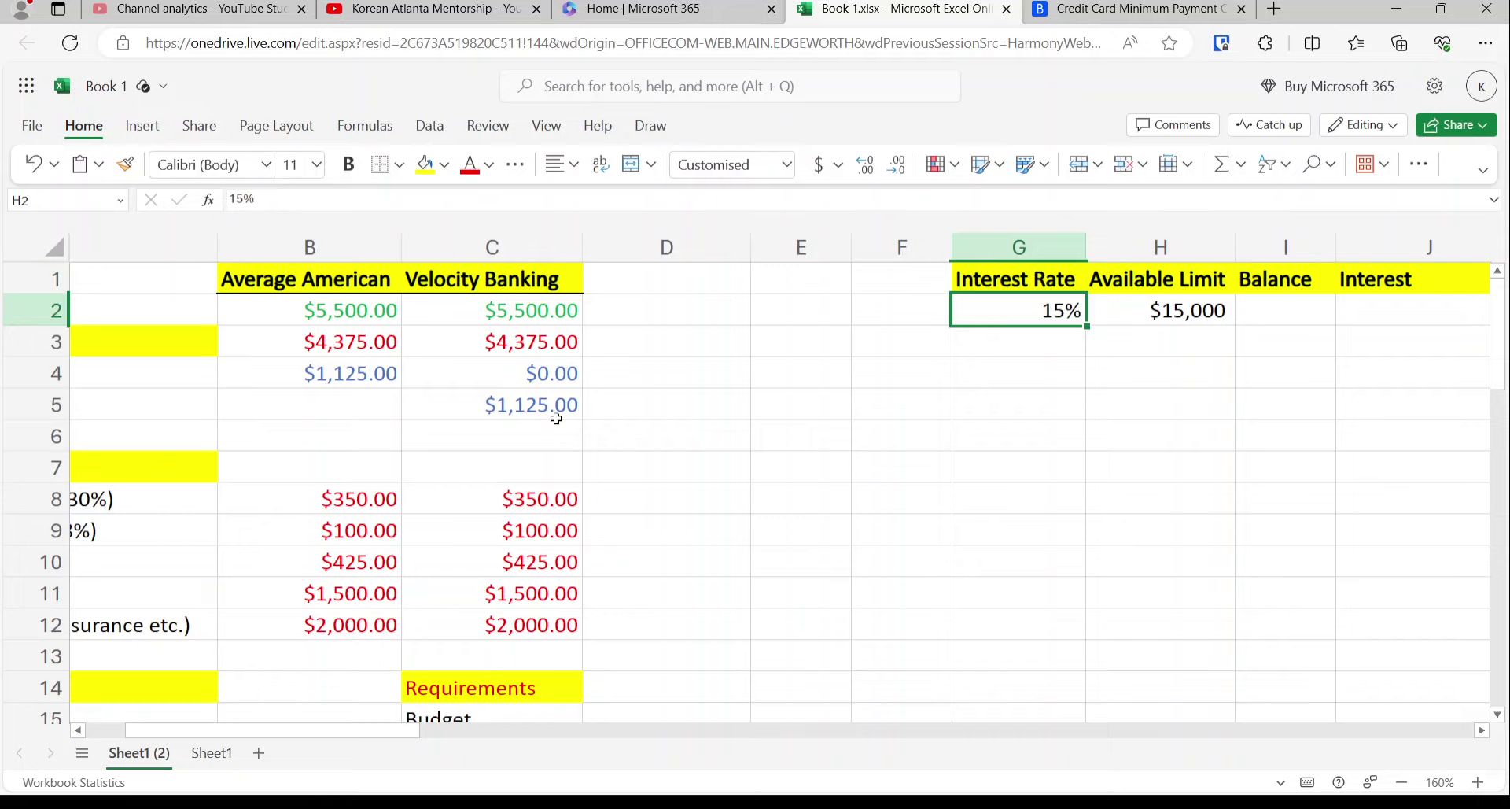
{"action": "key", "text": "Right"}
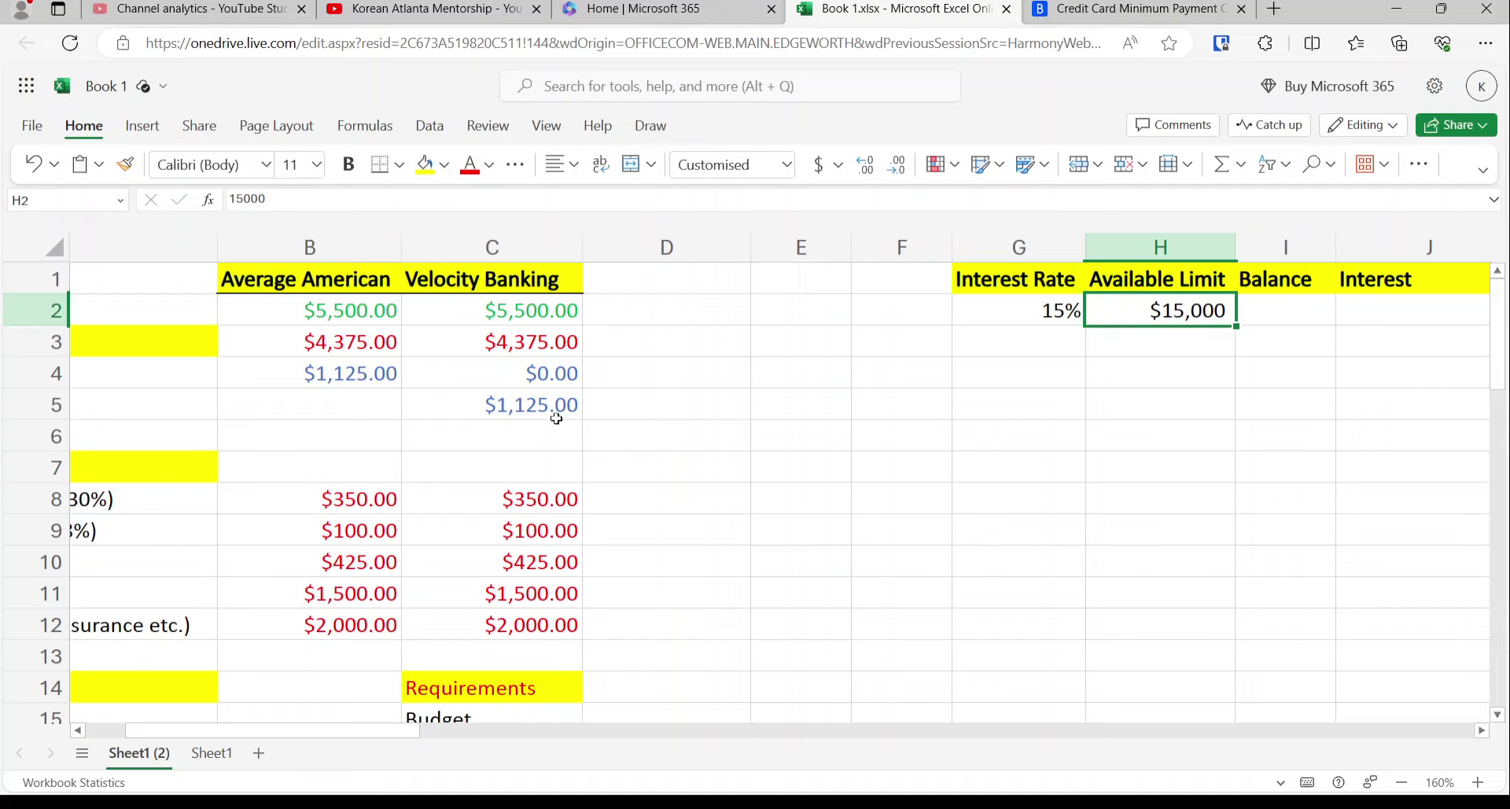
{"action": "key", "text": "Left"}
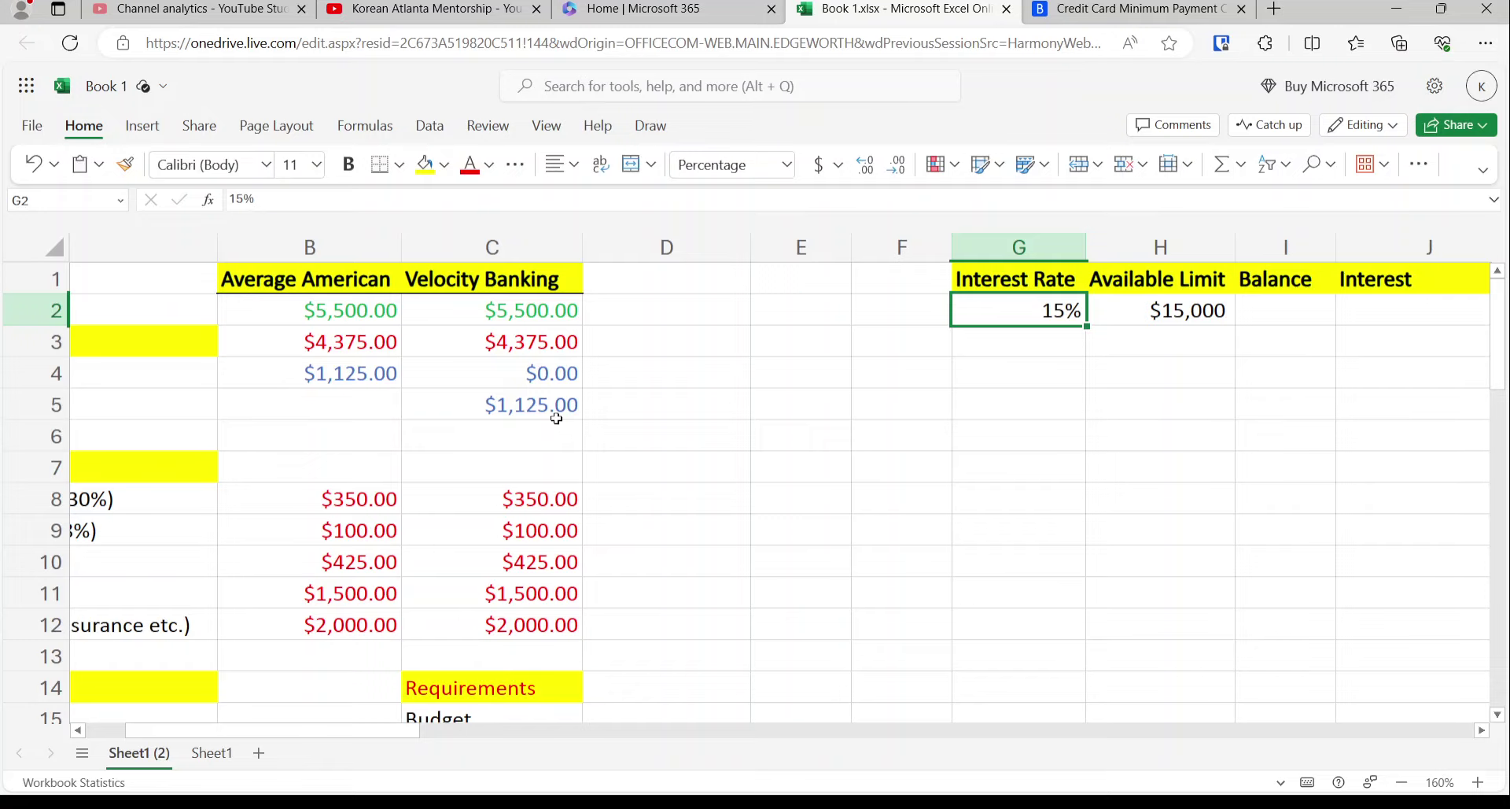
- Enter month 0 in K2, the first cell under Month
{"action": "key", "text": "Right"}
{"action": "key", "text": "Right"}
{"action": "key", "text": "Right"}
{"action": "key", "text": "Right"}
{"action": "type", "text": "0"}
{"action": "key", "text": "Left"}
{"action": "key", "text": "Left"}
{"action": "key", "text": "Down"}
{"action": "key", "text": "Home"}
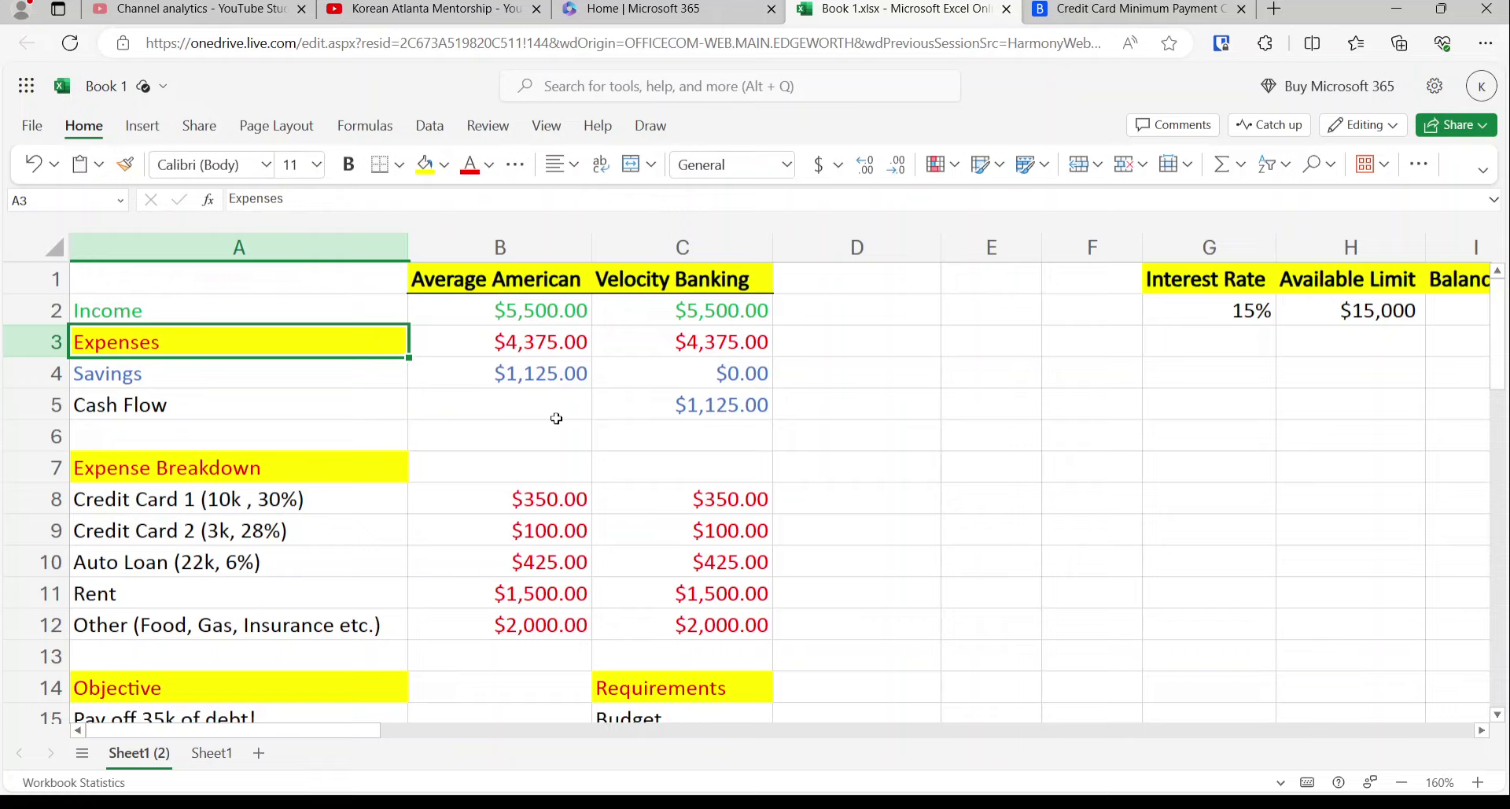
- Look over the budget rows, the credit card payments and the Balance column
{"action": "key", "text": "Right"}
{"action": "key", "text": "Right"}
{"action": "key", "text": "Right"}
{"action": "key", "text": "Right"}
{"action": "key", "text": "Right"}
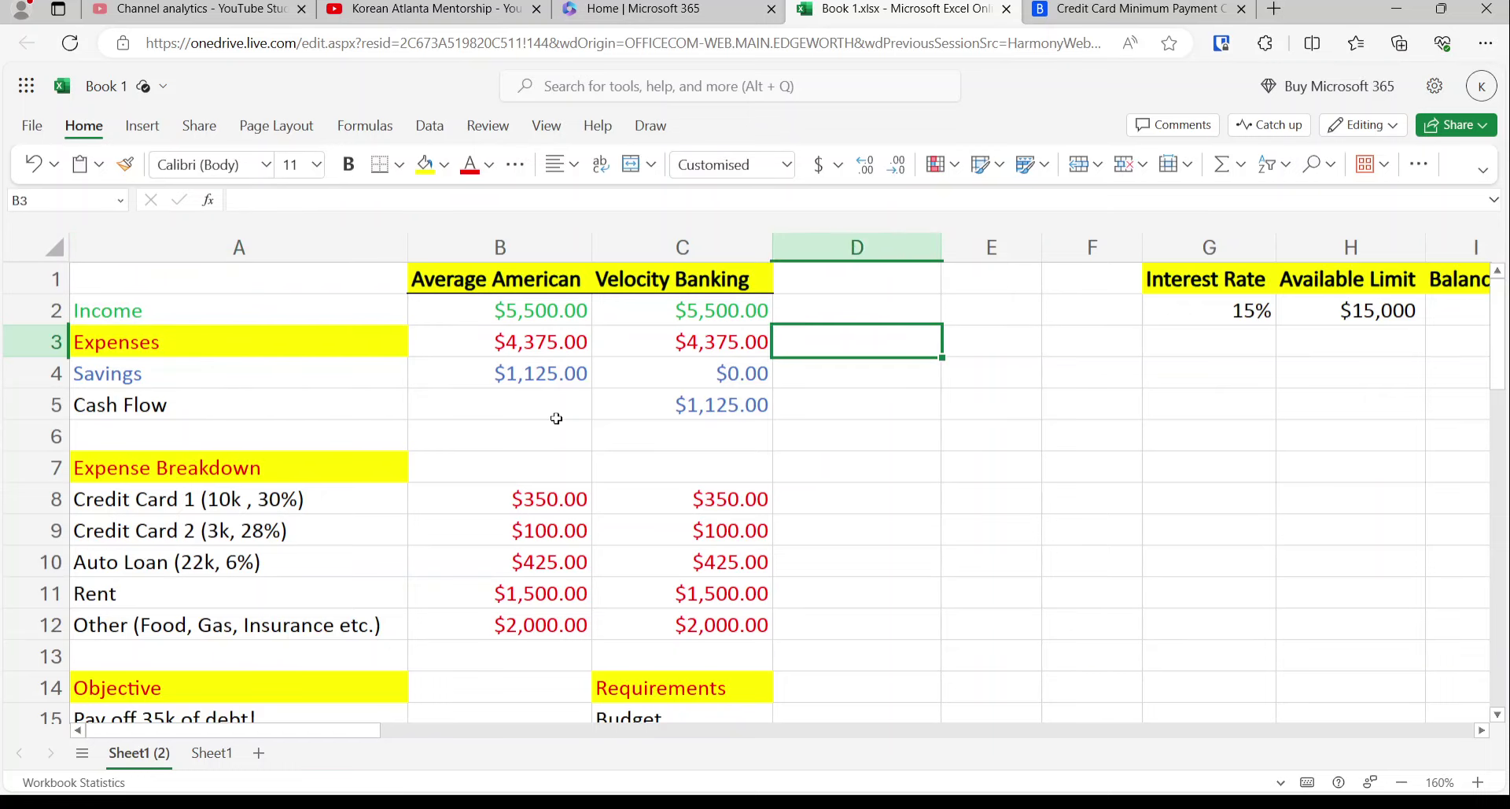
{"action": "key", "text": "Left"}
{"action": "key", "text": "Right"}
{"action": "key", "text": "Right"}
{"action": "key", "text": "Right"}
{"action": "key", "text": "Up"}
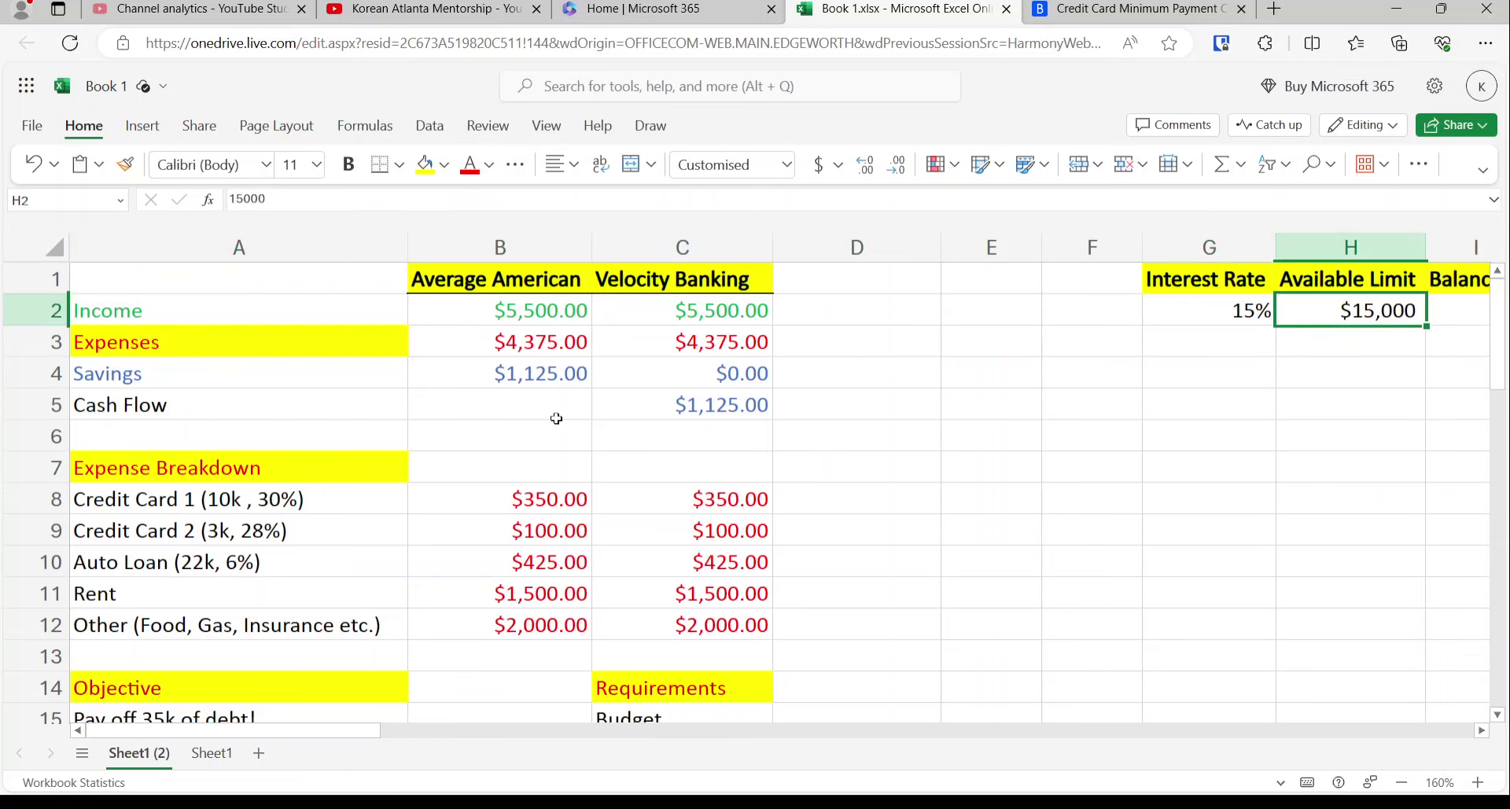
{"action": "key", "text": "Left"}
{"action": "key", "text": "Left"}
{"action": "key", "text": "Left"}
{"action": "key", "text": "Left"}
{"action": "key", "text": "Left"}
{"action": "key", "text": "Left"}
{"action": "key", "text": "Left"}
{"action": "key", "text": "Down"}
{"action": "key", "text": "Down"}
{"action": "key", "text": "Down"}
{"action": "key", "text": "Down"}
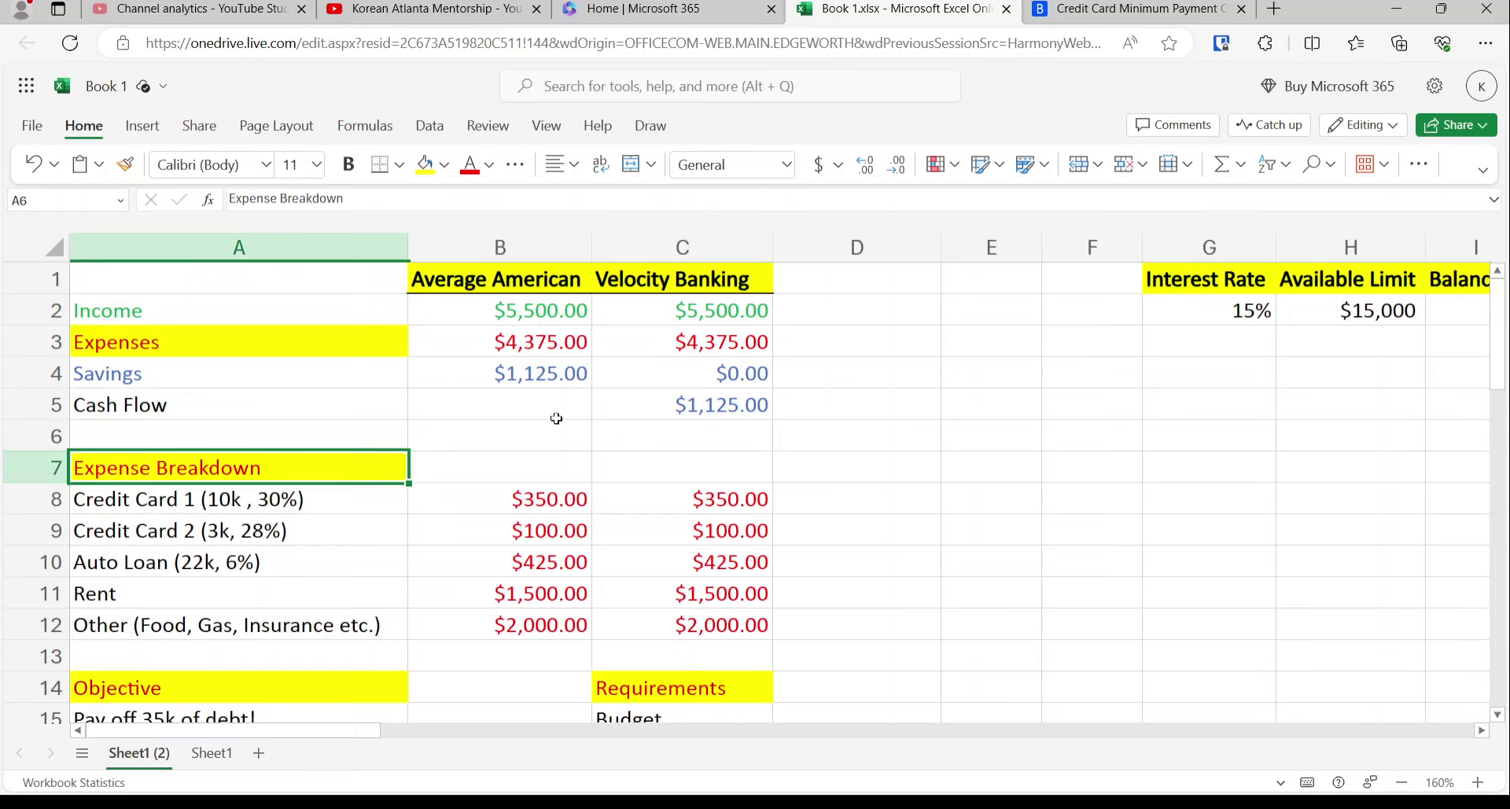
{"action": "key", "text": "Down"}
{"action": "key", "text": "Down"}
{"action": "key", "text": "shift+Down"}
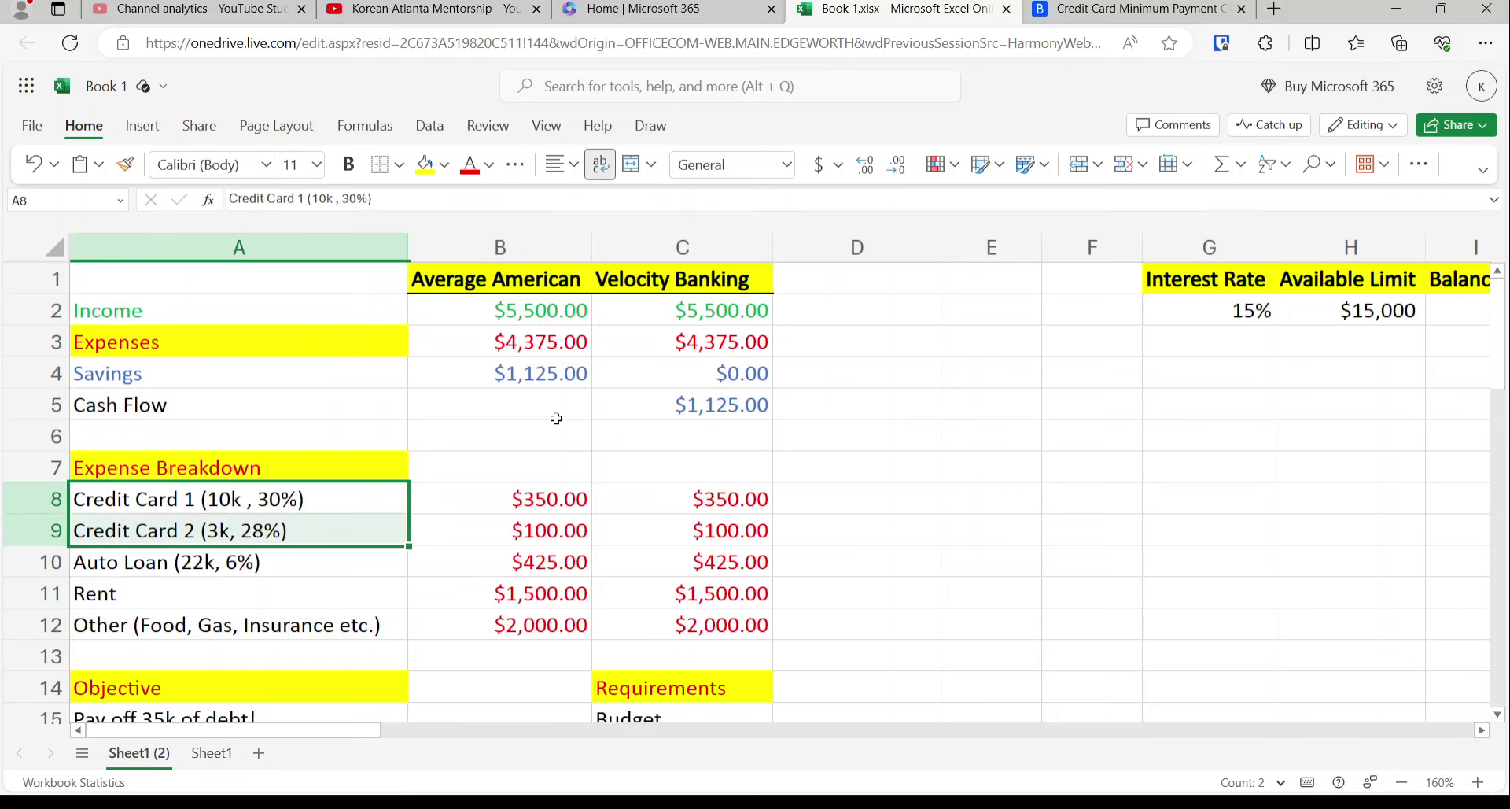
{"action": "key", "text": "Right"}
{"action": "key", "text": "Right"}
{"action": "key", "text": "Up"}
{"action": "key", "text": "Right"}
{"action": "key", "text": "Up"}
{"action": "key", "text": "Right"}
{"action": "key", "text": "Up"}
{"action": "key", "text": "Right"}
{"action": "key", "text": "Up"}
{"action": "key", "text": "Right"}
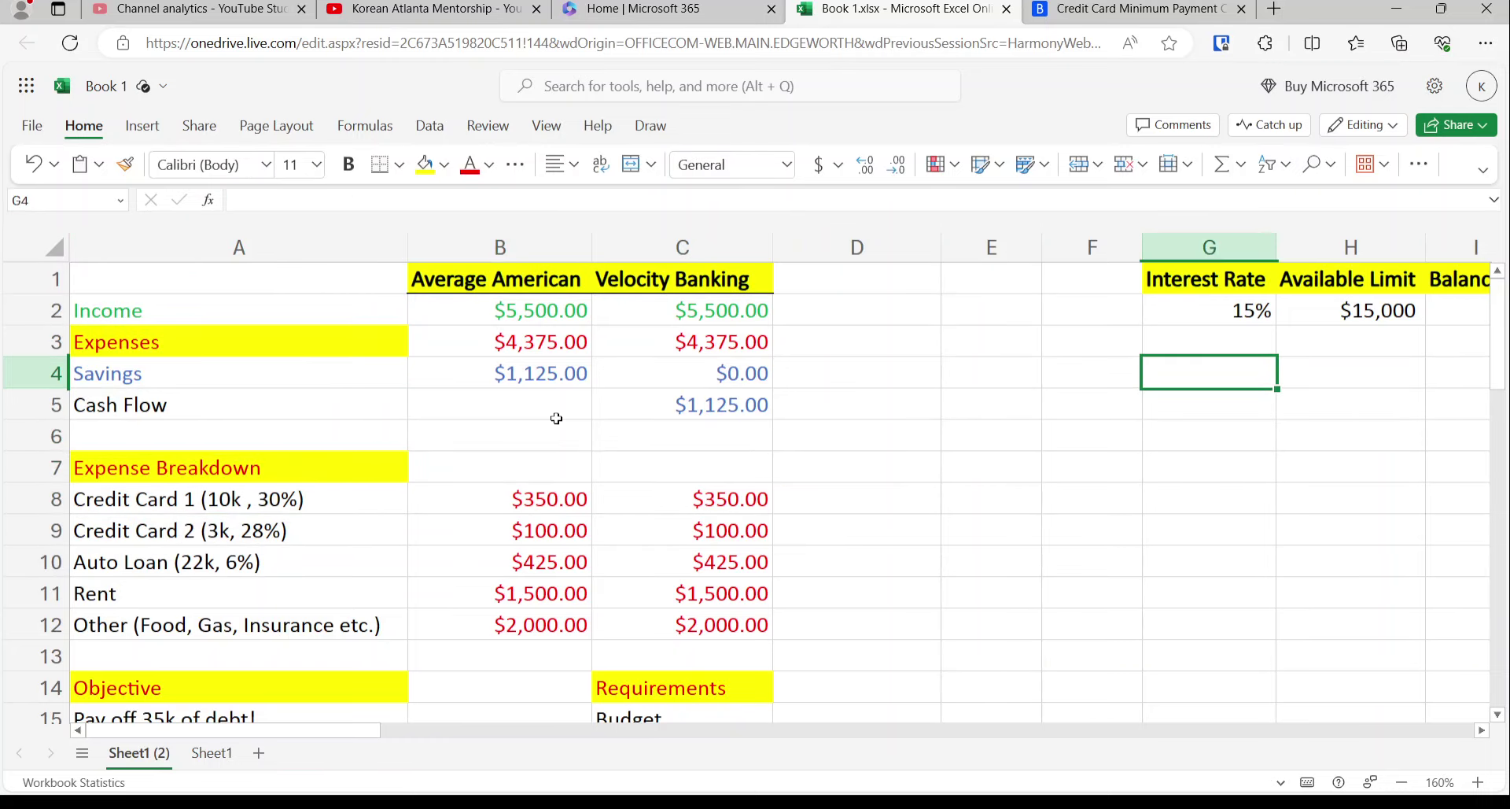
{"action": "key", "text": "Right"}
{"action": "key", "text": "Up"}
{"action": "key", "text": "Right"}
{"action": "key", "text": "Up"}
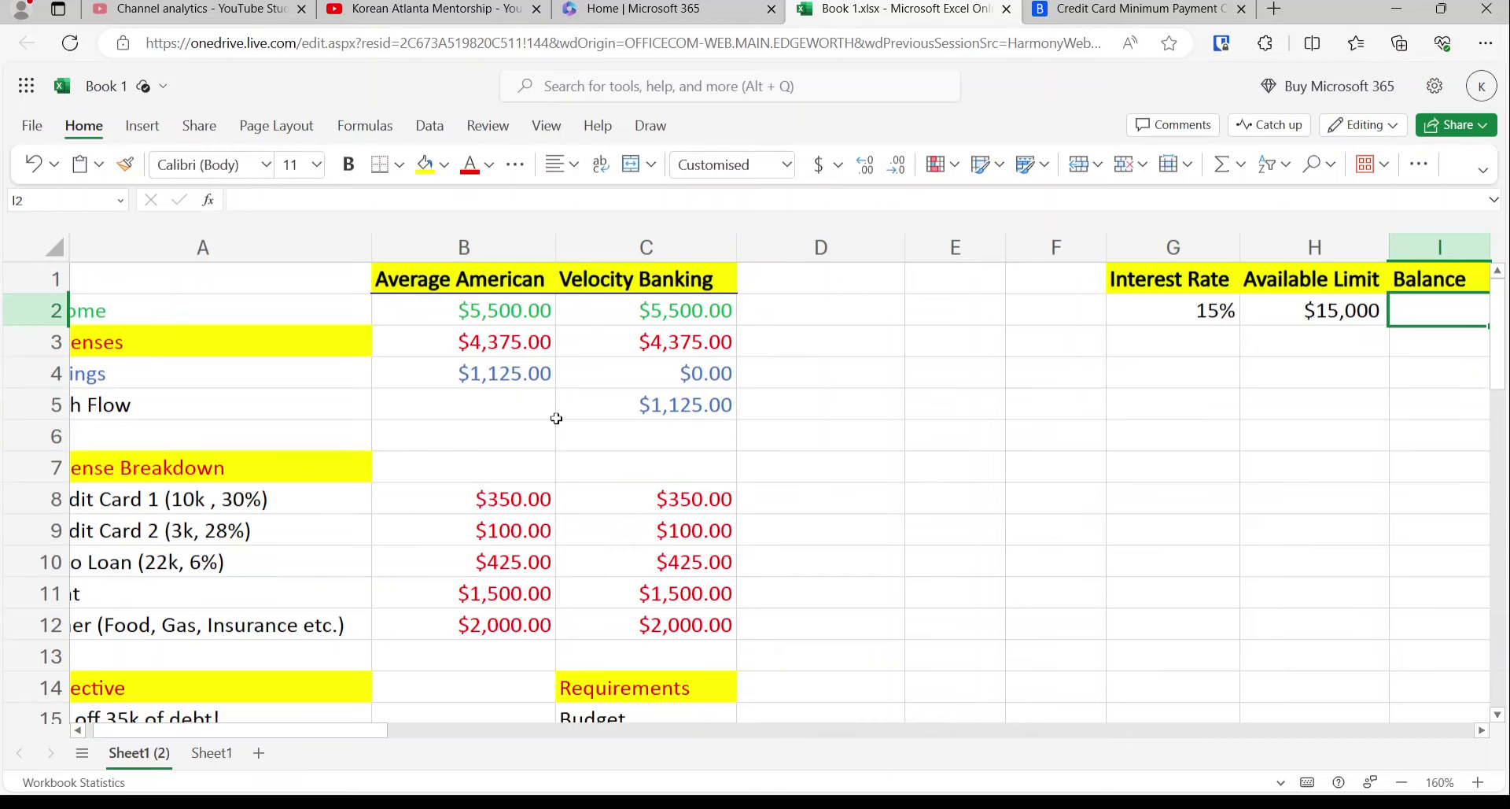
{"action": "scroll", "coordinate": [556, 417], "scroll_direction": "right", "scroll_amount": 2}
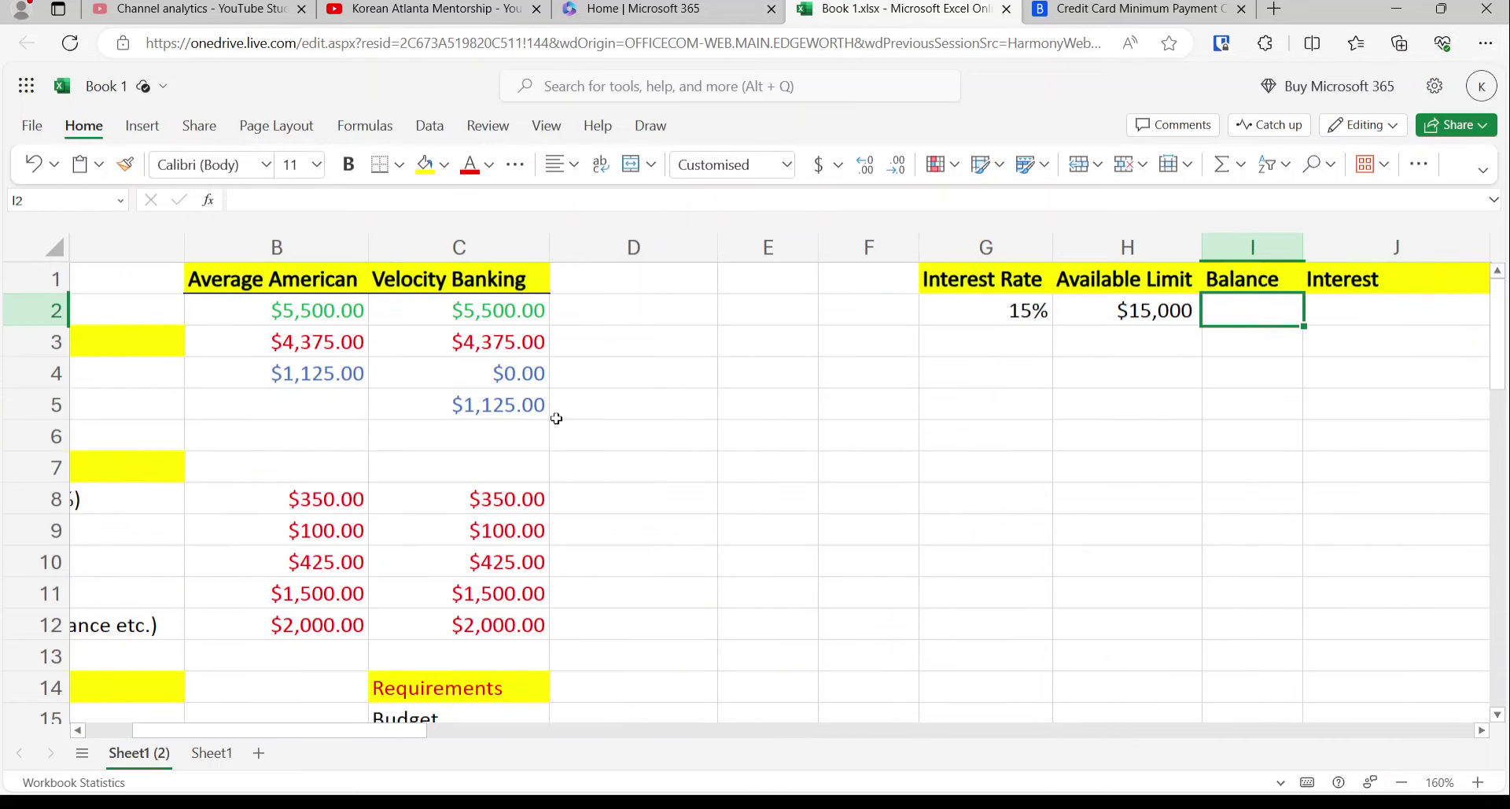
- Enter $13,000 as the Velocity Banking savings in C4
{"action": "key", "text": "Left"}
{"action": "key", "text": "Left"}
{"action": "key", "text": "Left"}
{"action": "key", "text": "Down"}
{"action": "key", "text": "Left"}
{"action": "key", "text": "Left"}
{"action": "key", "text": "Left"}
{"action": "key", "text": "Left"}
{"action": "key", "text": "Left"}
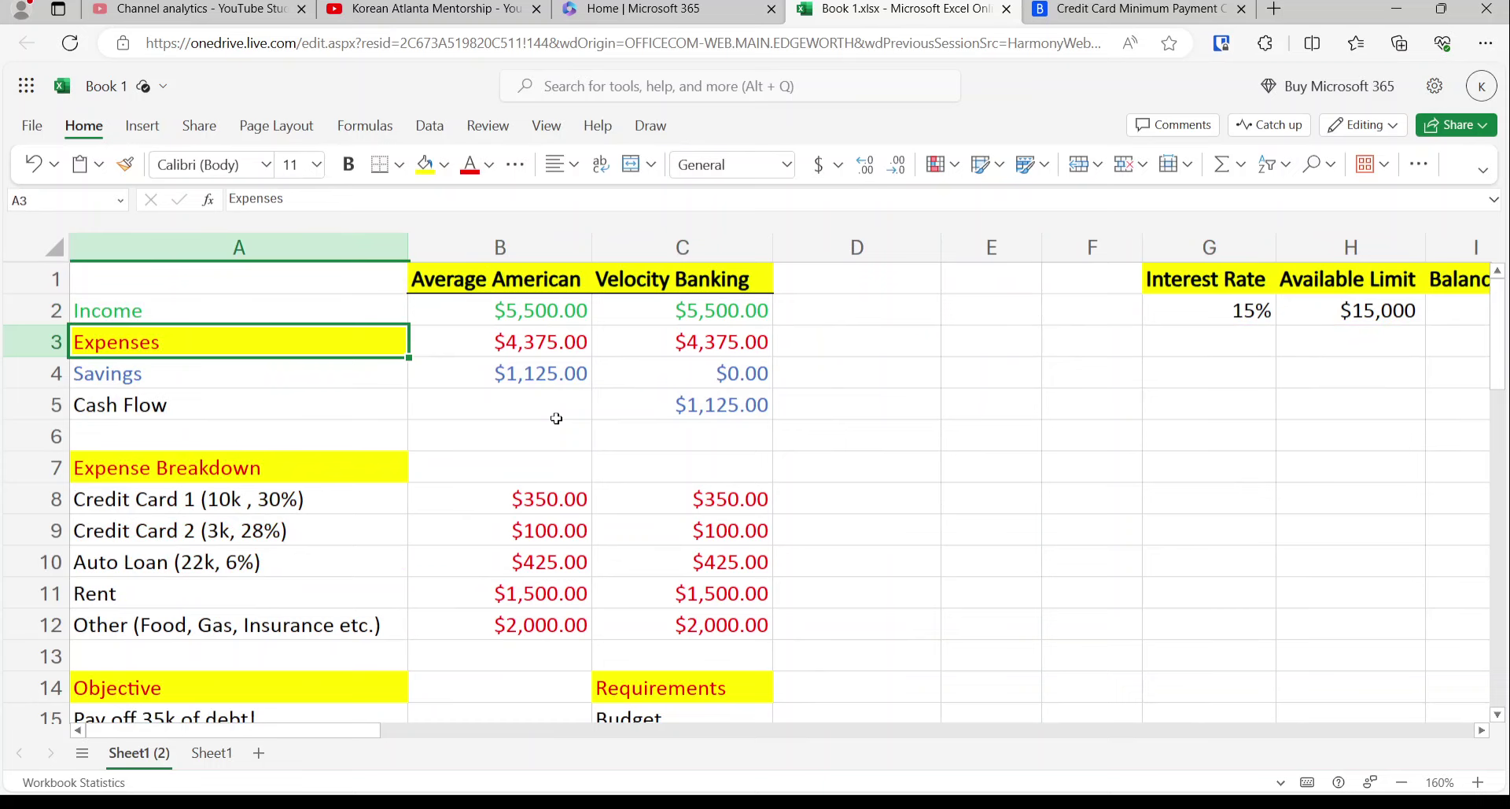
{"action": "key", "text": "Down"}
{"action": "key", "text": "Right"}
{"action": "key", "text": "Right"}
{"action": "type", "text": "13000"}
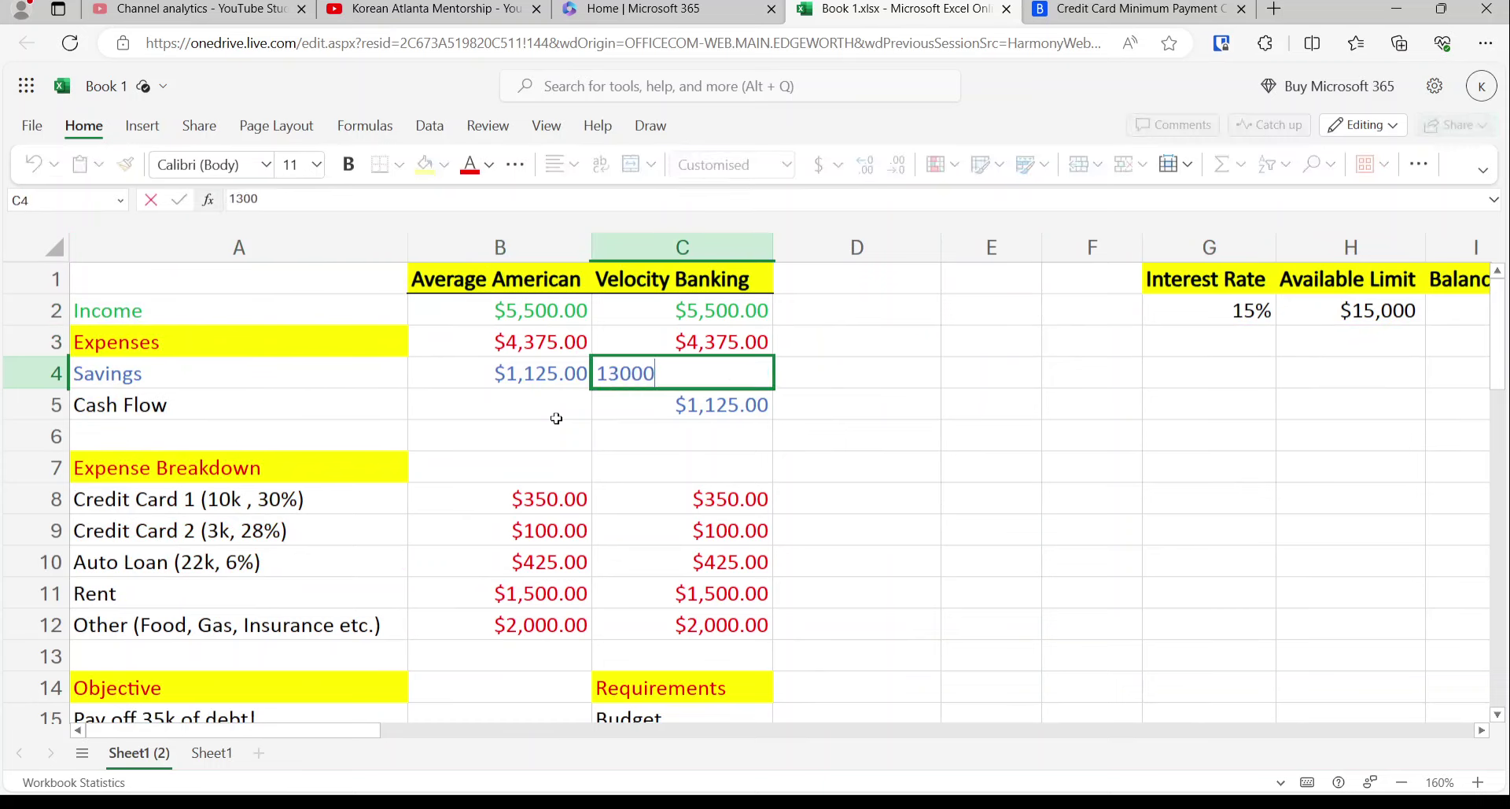
{"action": "key", "text": "Return"}
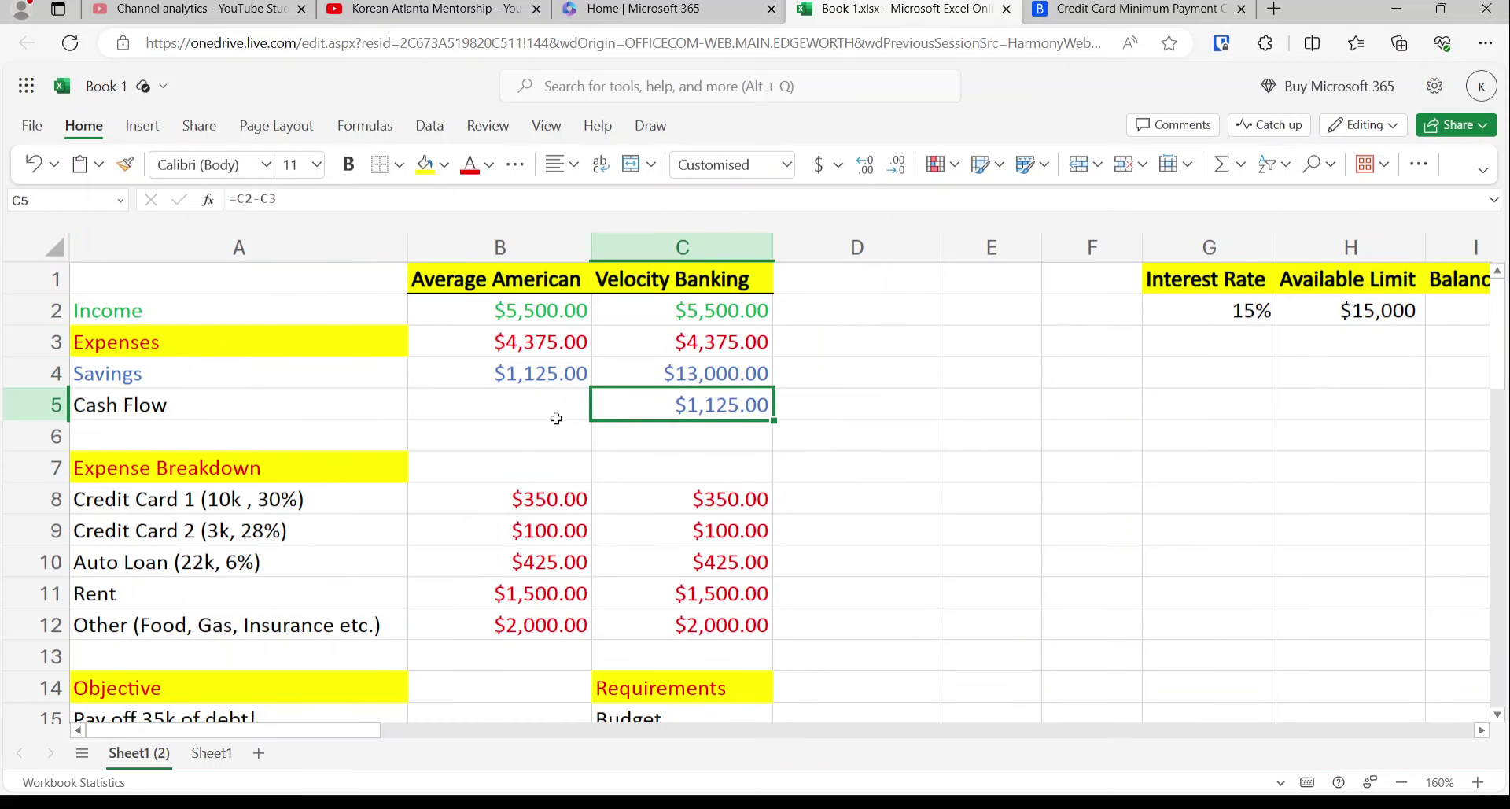
- Set both Velocity Banking credit card payments to $0.00
{"action": "key", "text": "Down"}
{"action": "key", "text": "Down"}
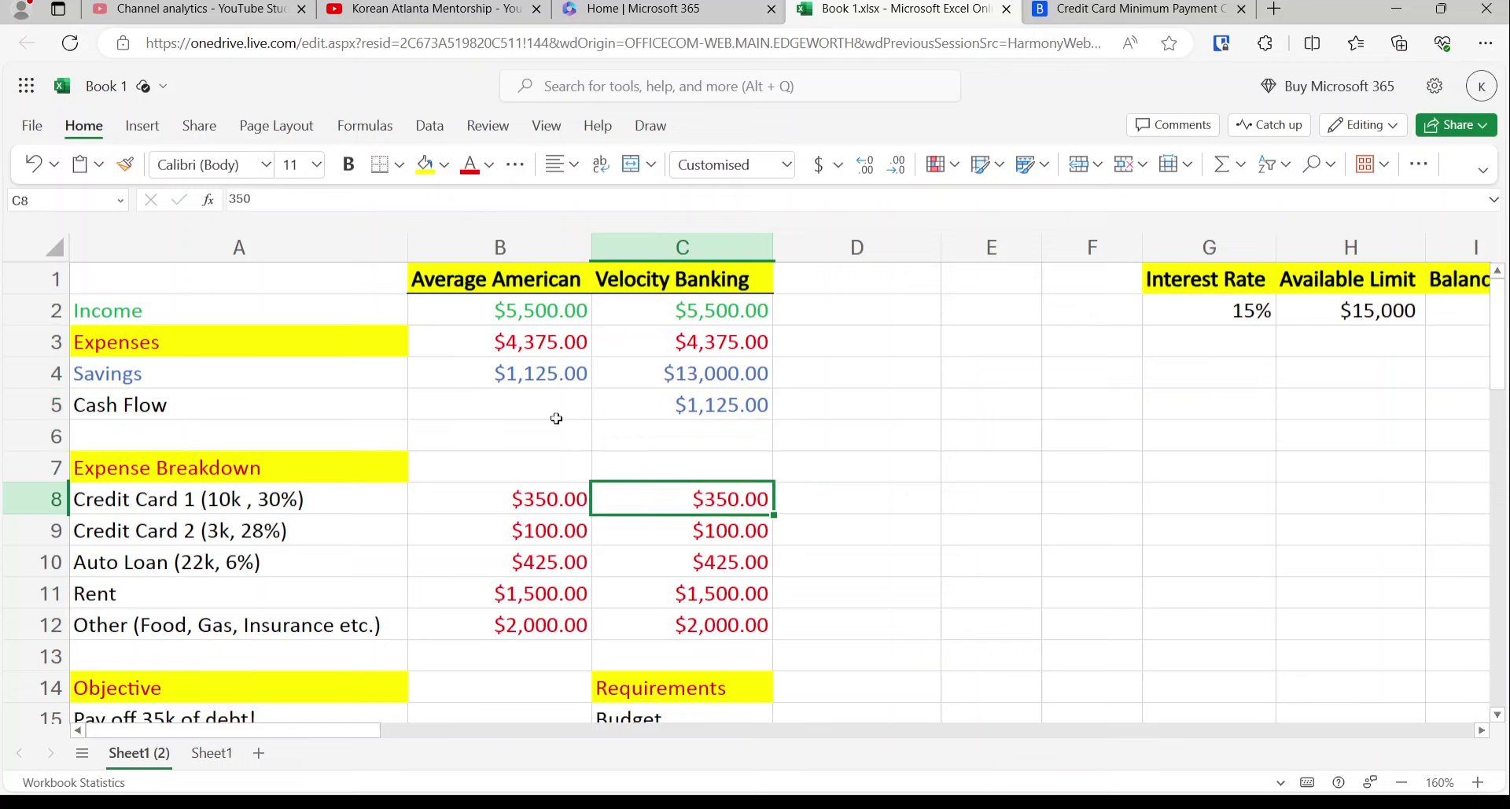
{"action": "type", "text": "00"}
{"action": "key", "text": "BackSpace"}
{"action": "key", "text": "Return"}
{"action": "type", "text": "0"}
{"action": "key", "text": "Return"}
- Replace the $13,000 Velocity Banking savings in C4 with 0
{"action": "key", "text": "Up"}
{"action": "key", "text": "Up"}
{"action": "key", "text": "Up"}
{"action": "key", "text": "Up"}
{"action": "key", "text": "Up"}
{"action": "key", "text": "Up"}
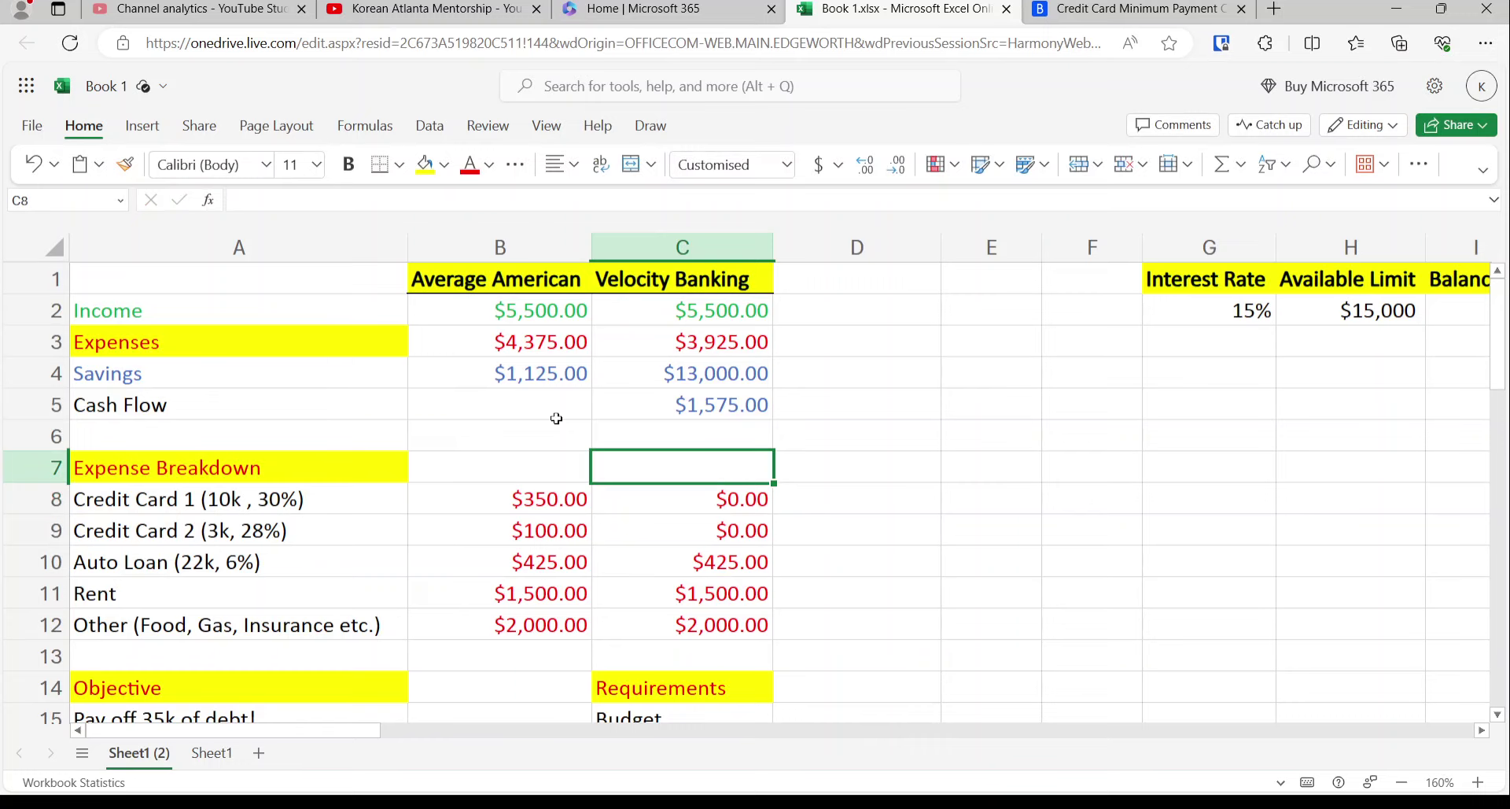
{"action": "type", "text": "0"}
{"action": "key", "text": "Return"}
{"action": "key", "text": "Right"}
{"action": "key", "text": "Right"}
{"action": "key", "text": "Right"}
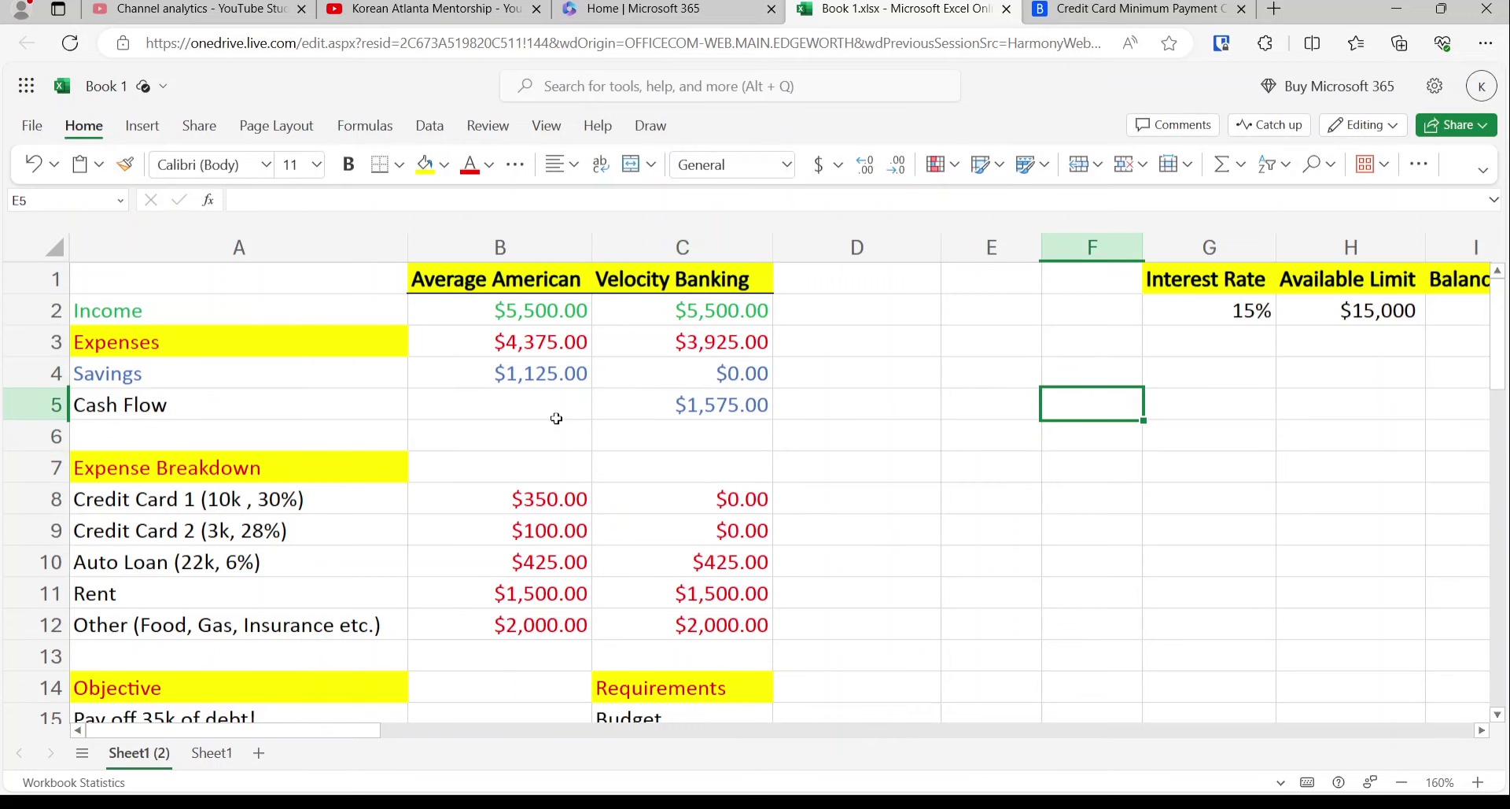
{"action": "key", "text": "Up"}
{"action": "key", "text": "Up"}
{"action": "key", "text": "Right"}
{"action": "key", "text": "Right"}
{"action": "key", "text": "Up"}
{"action": "key", "text": "Right"}
- Enter $13,000 as the starting balance in I2
{"action": "type", "text": "13000"}
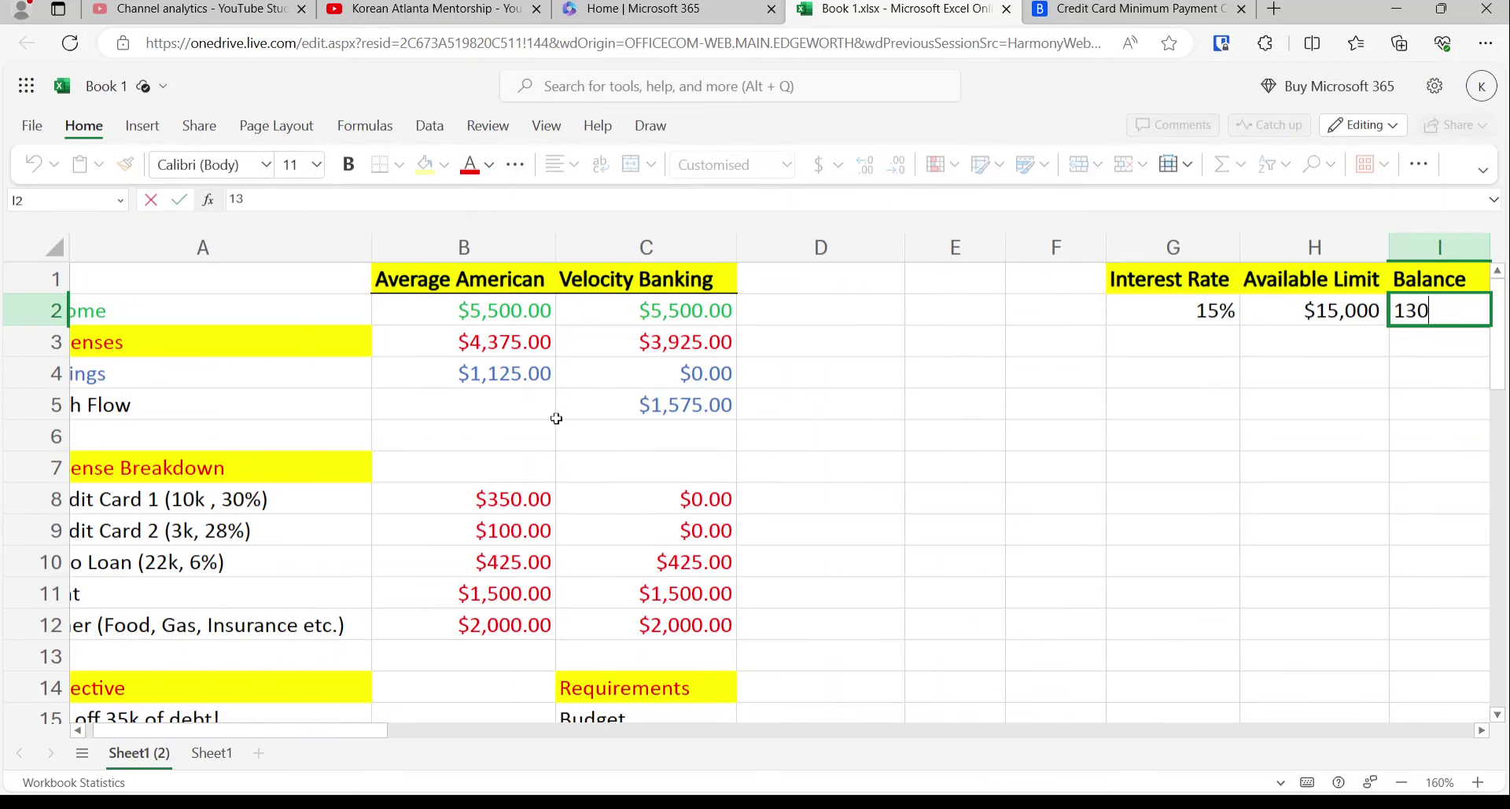
{"action": "key", "text": "Return"}
{"action": "key", "text": "Right"}
{"action": "key", "text": "Right"}
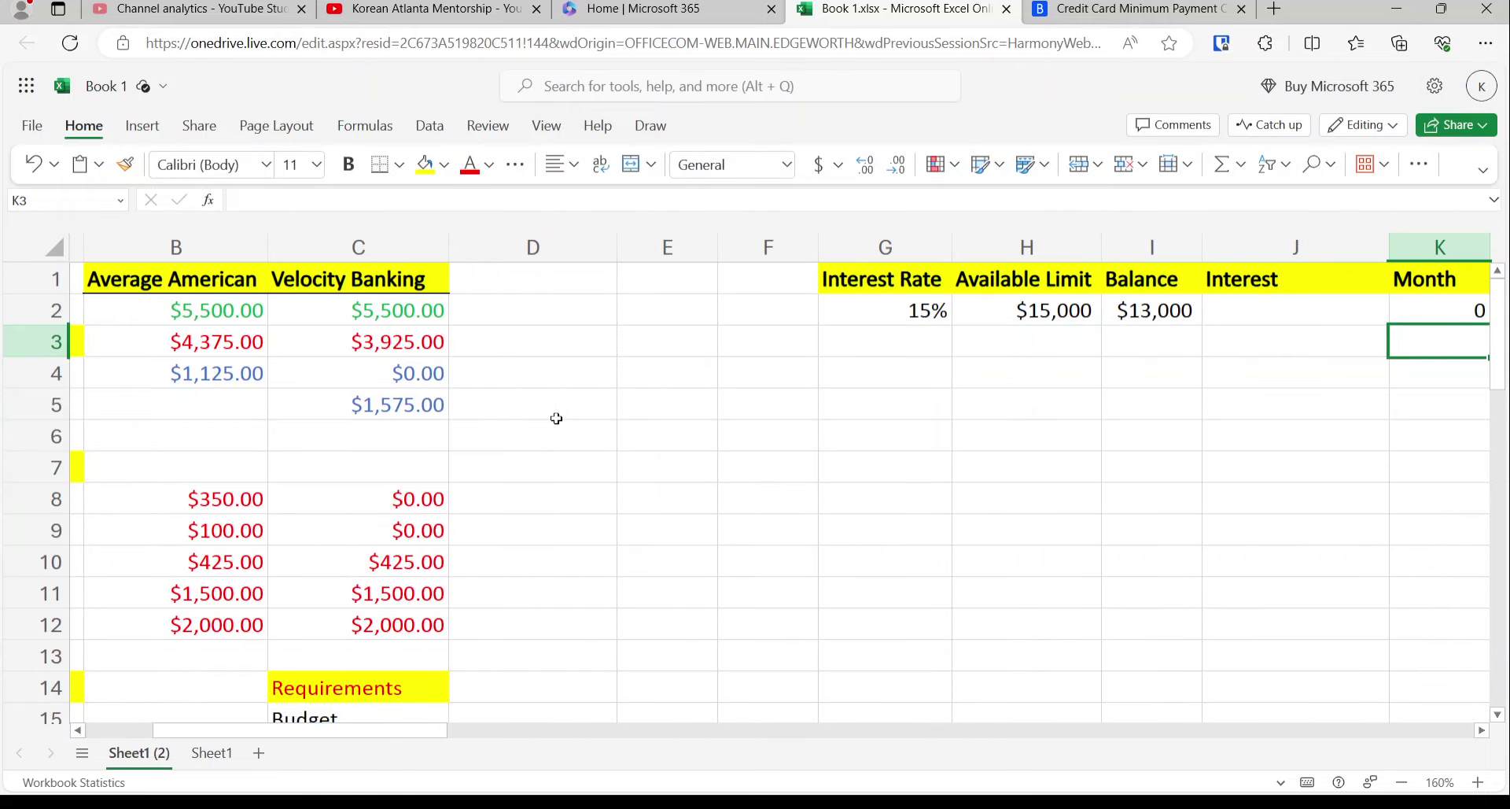
{"action": "key", "text": "Left"}
{"action": "key", "text": "Left"}
{"action": "key", "text": "Left"}
{"action": "key", "text": "Left"}
{"action": "key", "text": "Left"}
{"action": "key", "text": "Left"}
{"action": "key", "text": "Left"}
{"action": "key", "text": "Left"}
{"action": "key", "text": "Left"}
{"action": "key", "text": "Right"}
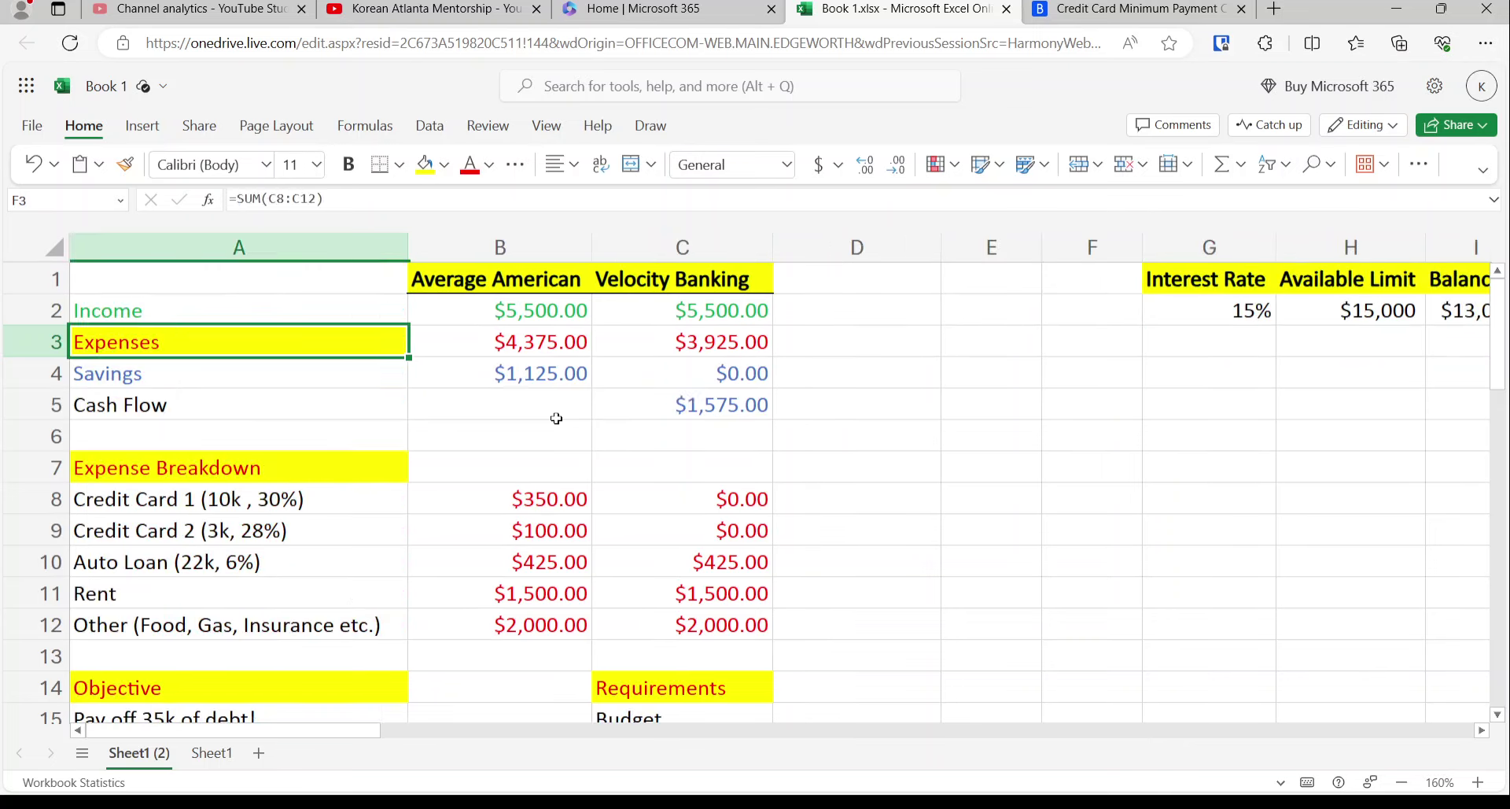
- Review the Velocity Banking credit card payment amounts
{"action": "key", "text": "Right"}
{"action": "key", "text": "Down"}
{"action": "key", "text": "Down"}
{"action": "key", "text": "Left"}
{"action": "key", "text": "Down"}
{"action": "key", "text": "Down"}
{"action": "key", "text": "Down"}
{"action": "key", "text": "shift+Down"}
{"action": "key", "text": "Up"}
{"action": "key", "text": "Up"}
{"action": "key", "text": "Up"}
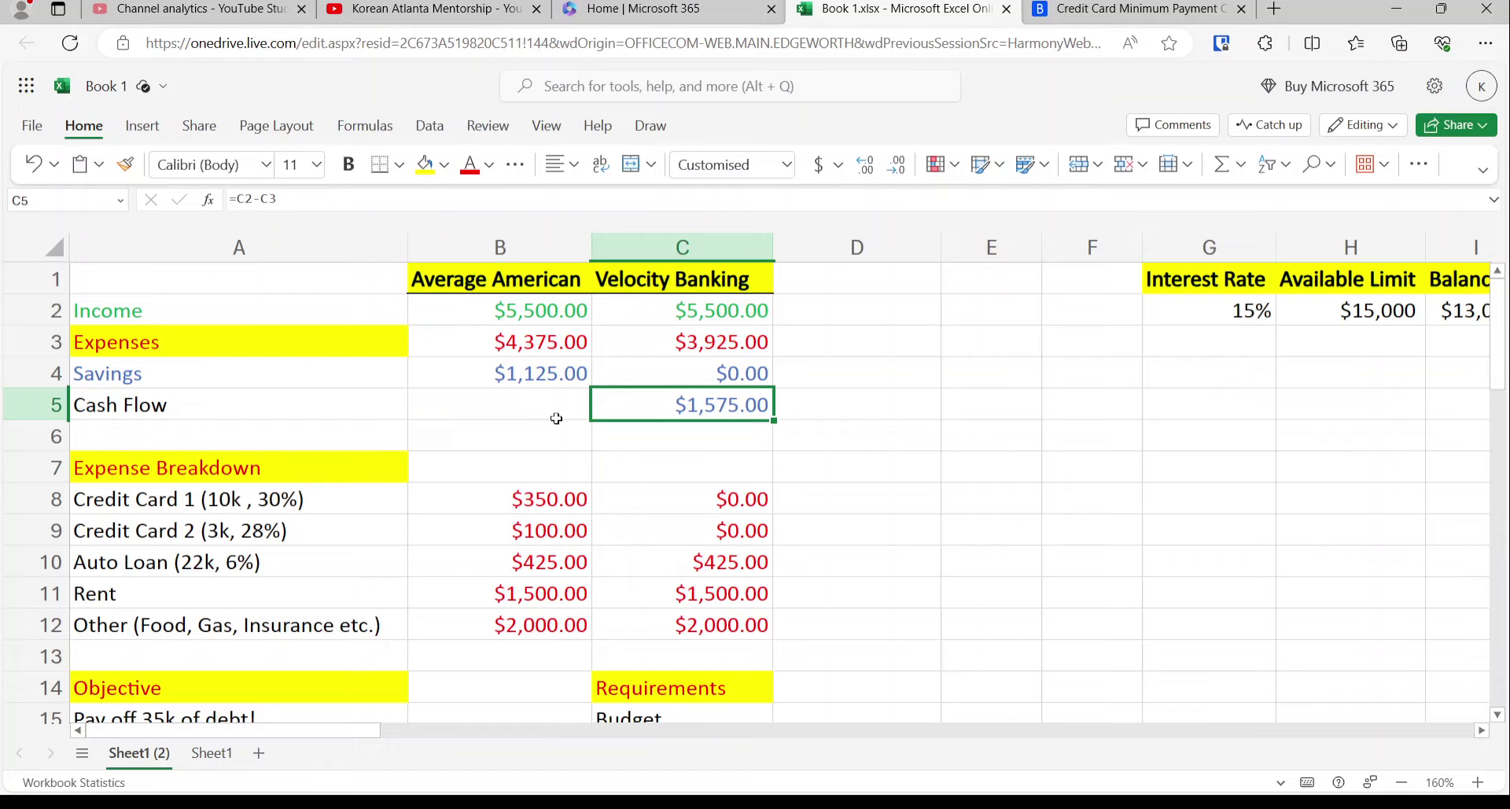
{"action": "key", "text": "Down"}
{"action": "key", "text": "Down"}
{"action": "key", "text": "Down"}
{"action": "key", "text": "shift+Down"}
{"action": "key", "text": "Right"}
- Add month 1 in K3 below month 0, then select month 1's balance cell I3
{"action": "key", "text": "Right"}
{"action": "key", "text": "Right"}
{"action": "key", "text": "Right"}
{"action": "key", "text": "Right"}
{"action": "key", "text": "Right"}
{"action": "key", "text": "Right"}
{"action": "key", "text": "Right"}
{"action": "key", "text": "Up"}
{"action": "key", "text": "Up"}
{"action": "key", "text": "Up"}
{"action": "key", "text": "Left"}
{"action": "key", "text": "Right"}
{"action": "key", "text": "Up"}
{"action": "key", "text": "Up"}
{"action": "type", "text": "1"}
{"action": "key", "text": "Return"}
{"action": "key", "text": "Left"}
{"action": "key", "text": "Left"}
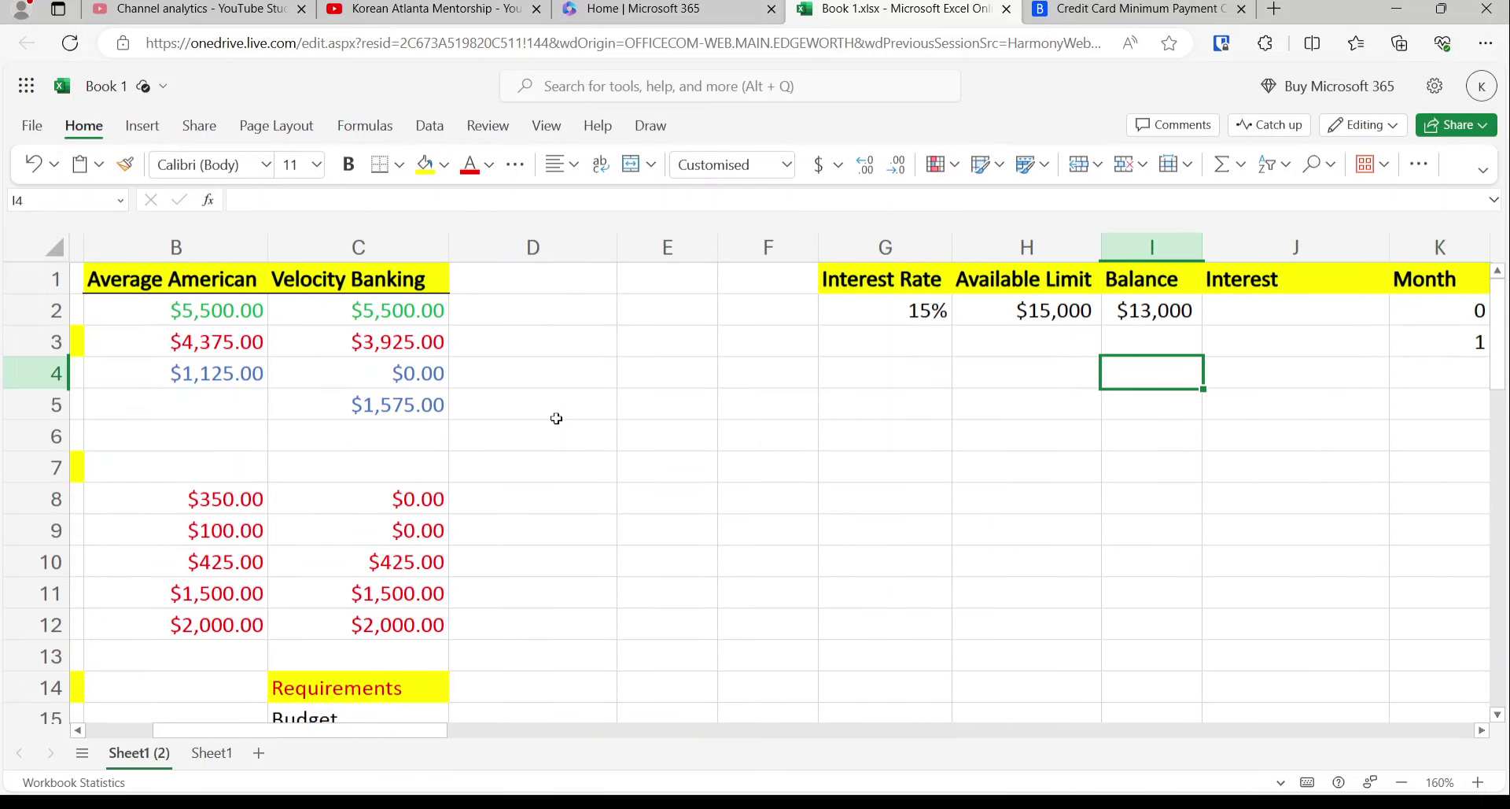
{"action": "key", "text": "Up"}
{"action": "key", "text": "Up"}
{"action": "key", "text": "Left"}
{"action": "key", "text": "Left"}
{"action": "key", "text": "Left"}
{"action": "key", "text": "Left"}
{"action": "key", "text": "Left"}
{"action": "key", "text": "Left"}
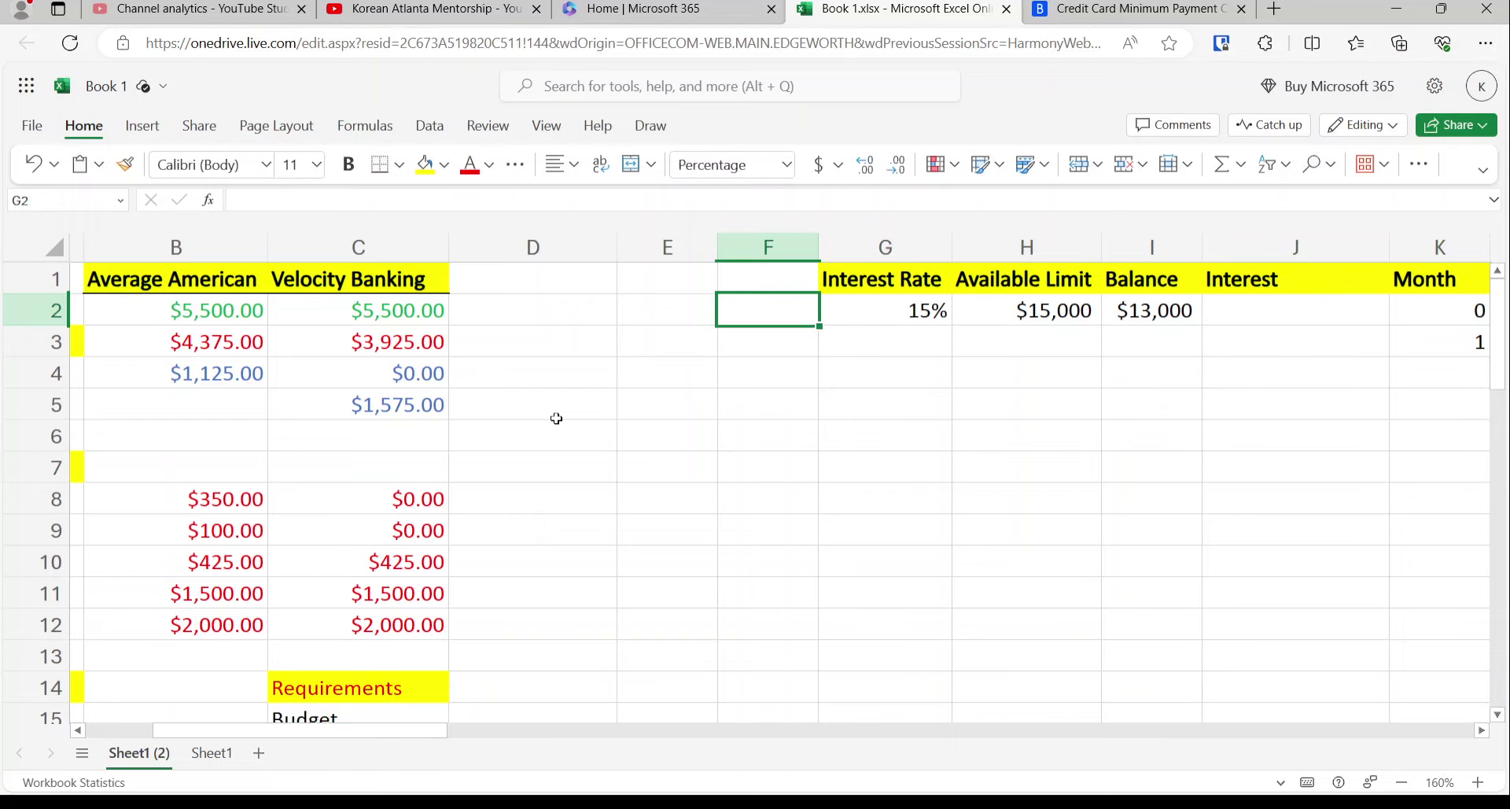
{"action": "key", "text": "shift+Right"}
{"action": "key", "text": "shift+Right"}
{"action": "key", "text": "shift+Right"}
{"action": "key", "text": "shift+Right"}
{"action": "key", "text": "shift+Right"}
{"action": "key", "text": "shift+Right"}
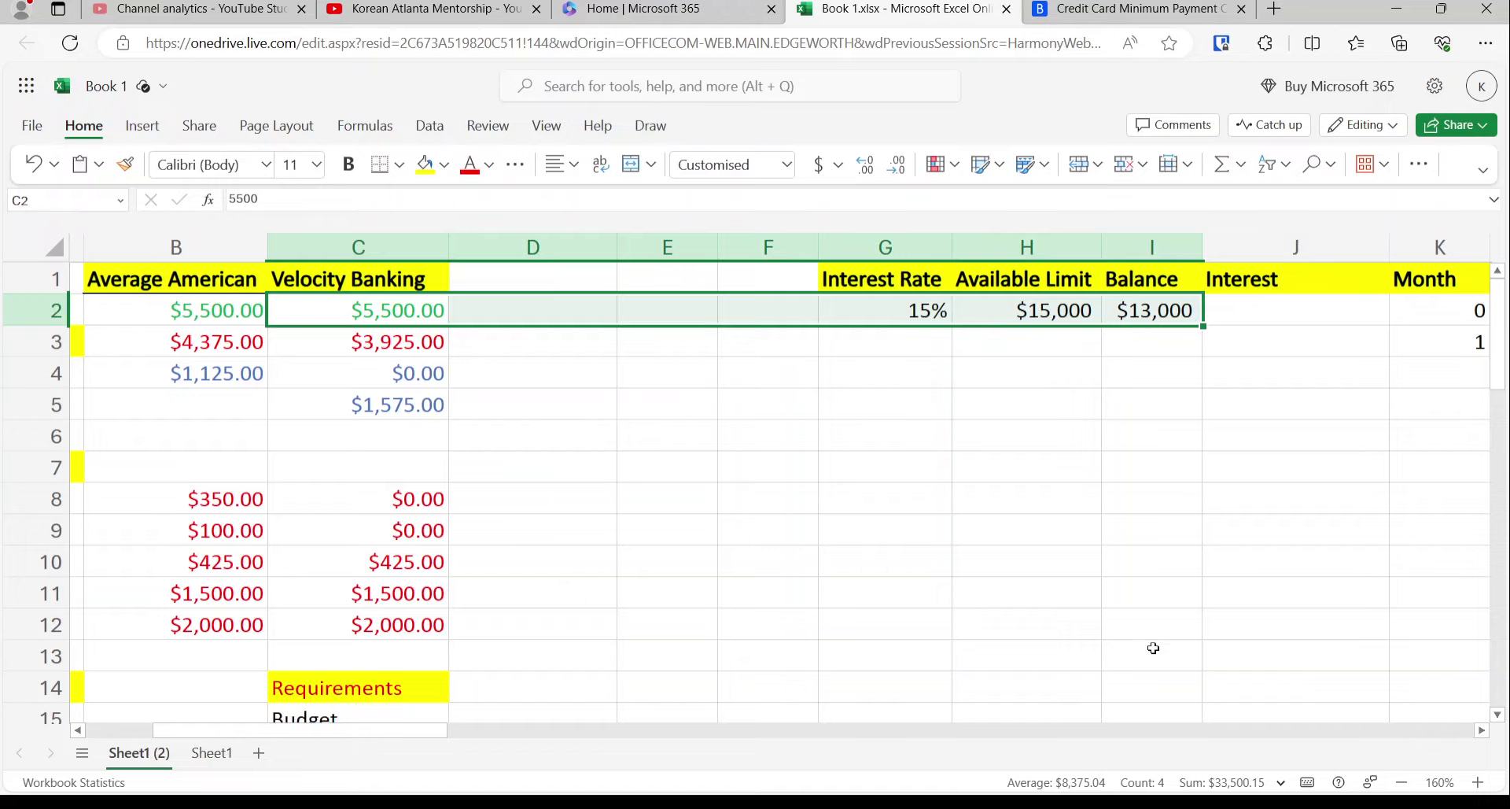
{"action": "left_click", "coordinate": [1144, 344]}
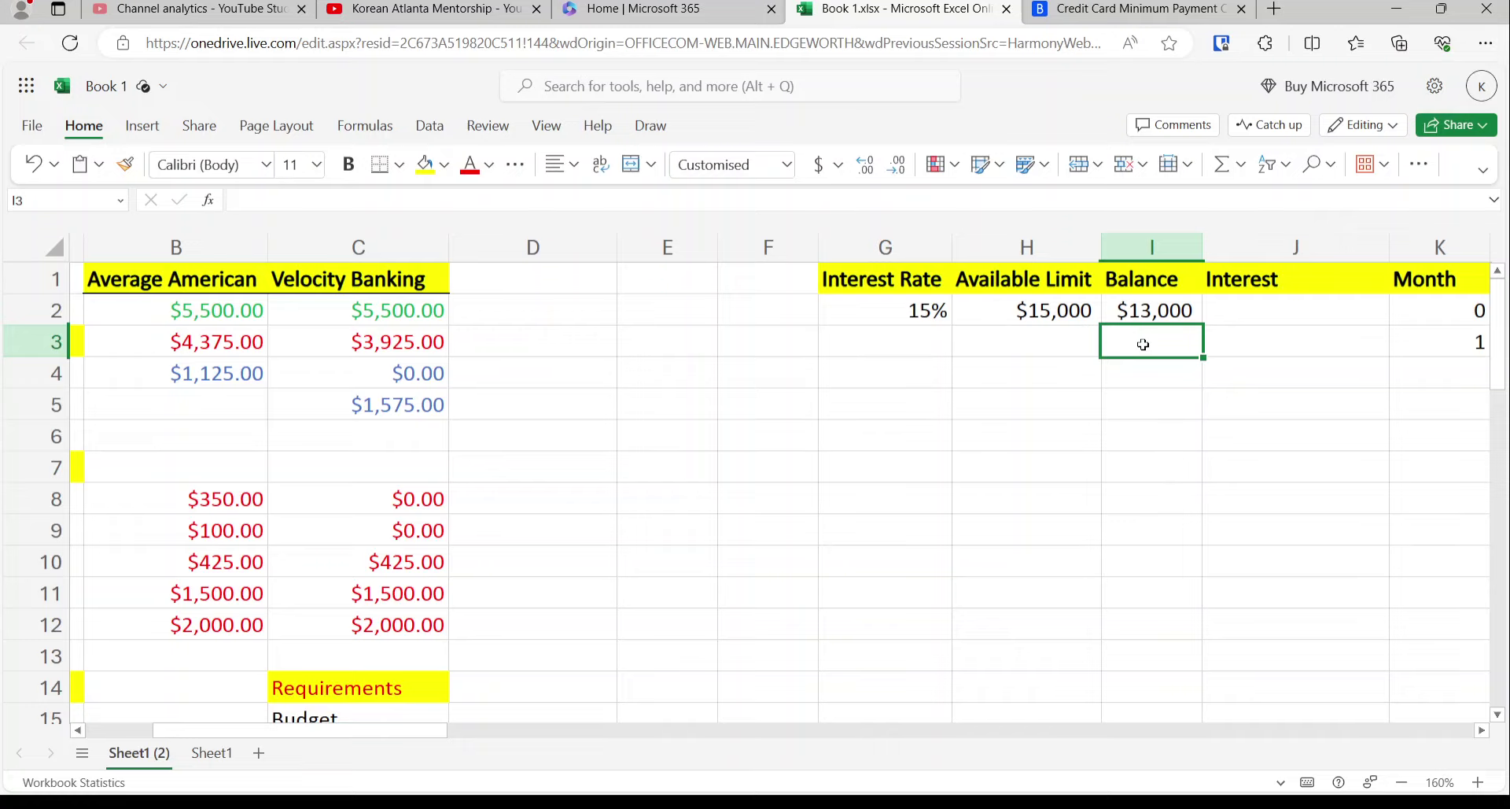
- Enter =I2+J2-1575 in I3 as month 1's balance
{"action": "type", "text": "=i2"}
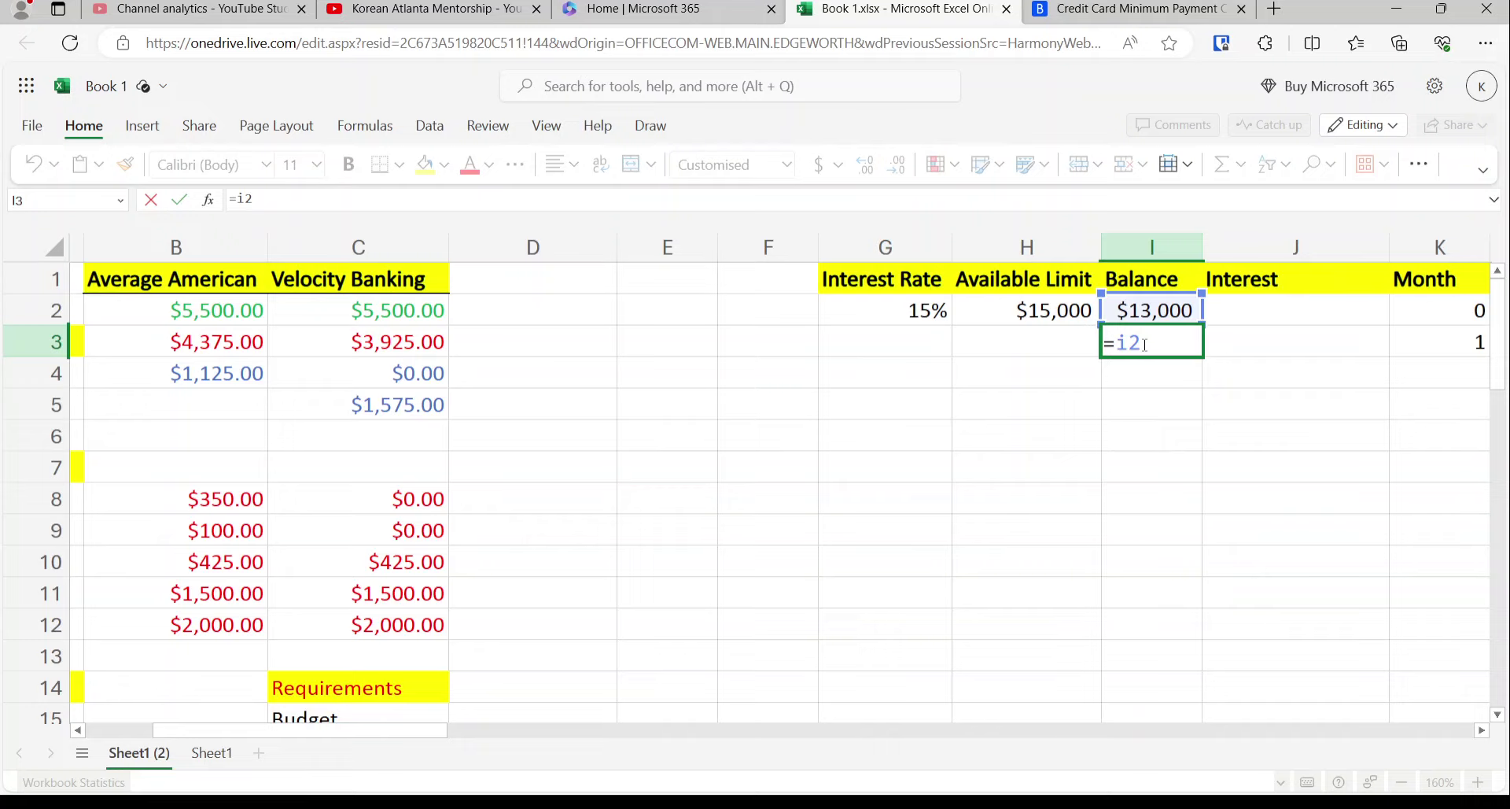
{"action": "type", "text": "+j2"}
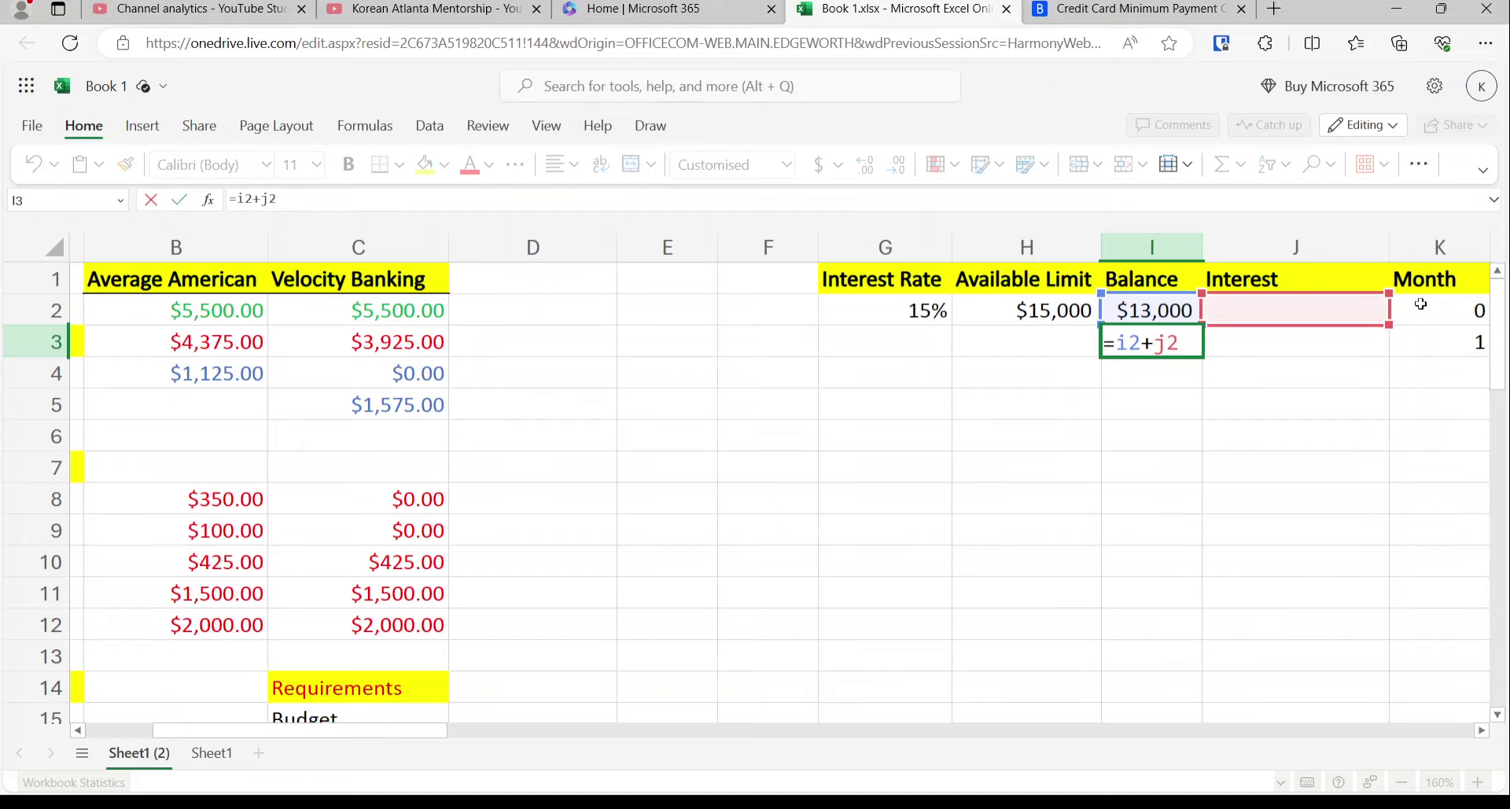
{"action": "type", "text": "-1575"}
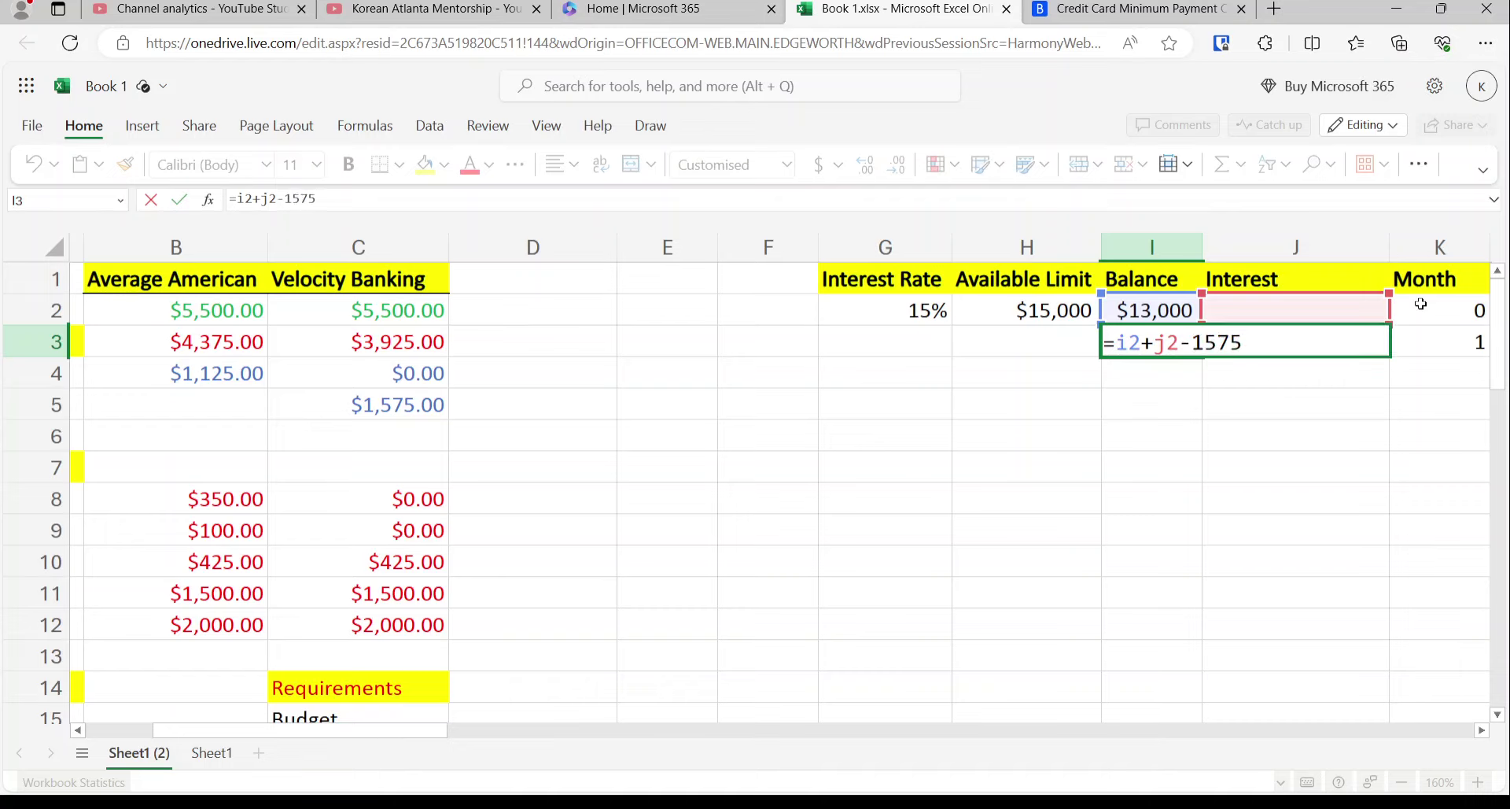
{"action": "key", "text": "Return"}
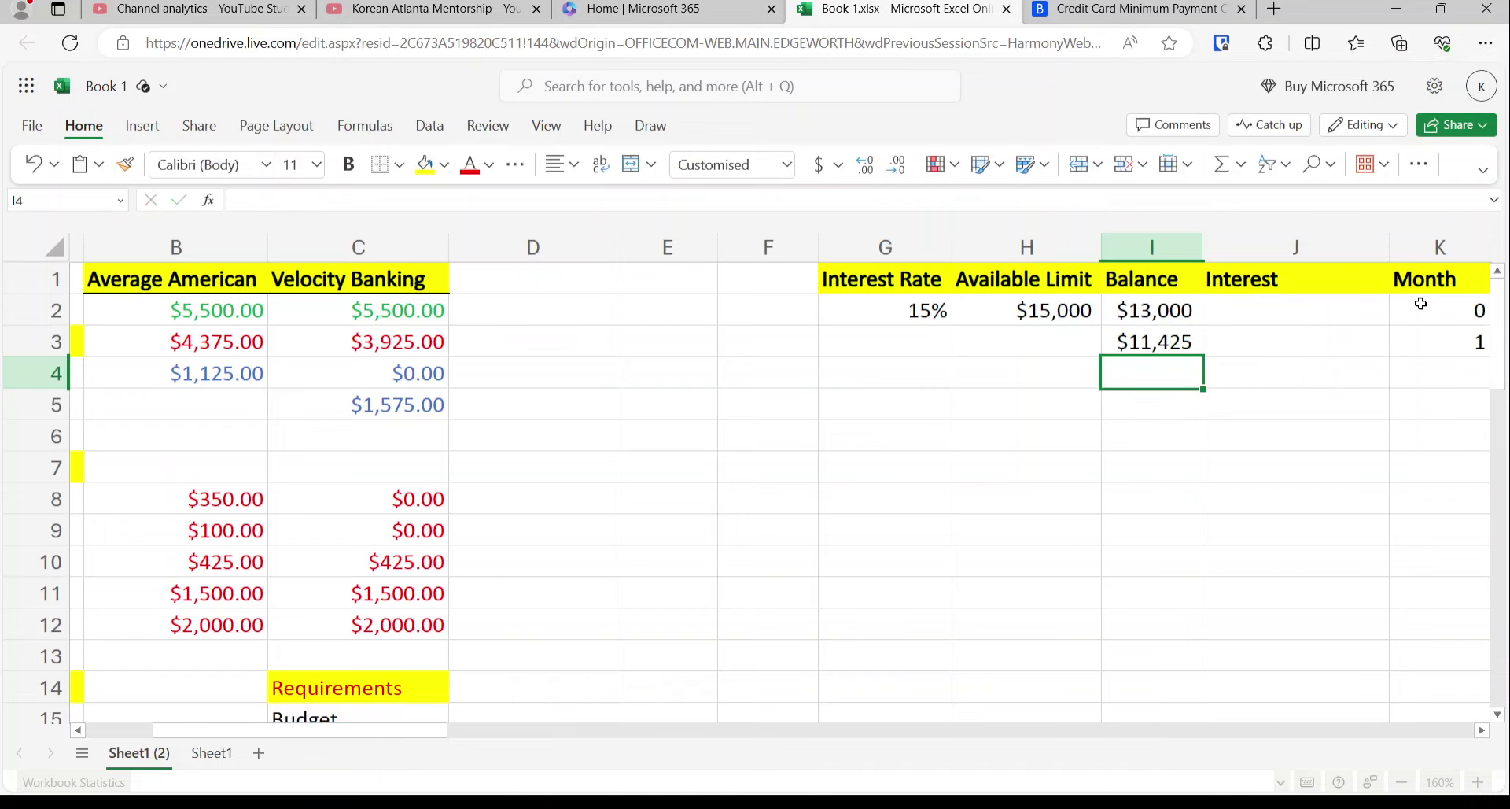
{"action": "key", "text": "Right"}
{"action": "key", "text": "Up"}
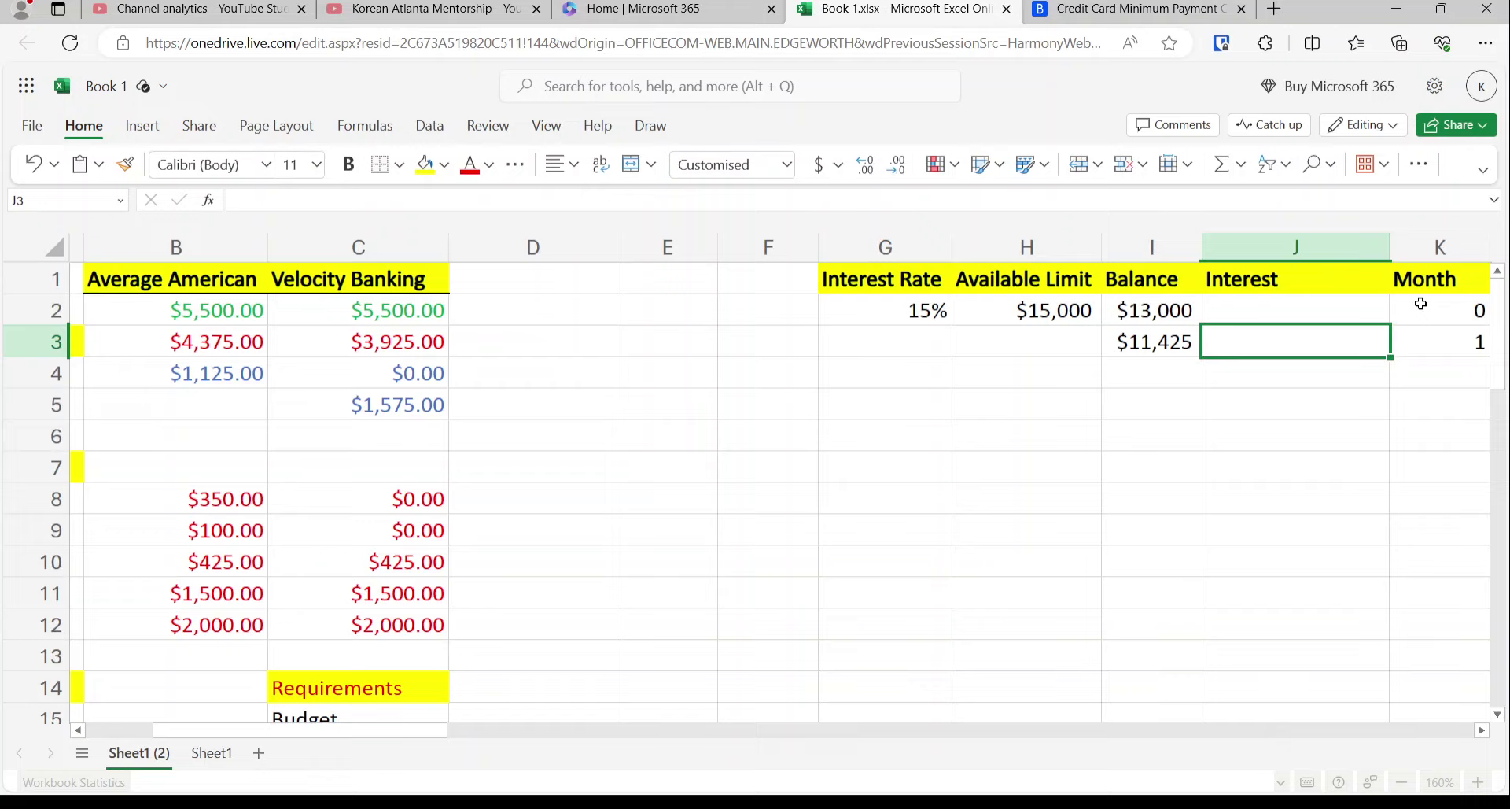
- Give J3 the interest formula averaging I2 and I3, times .15/12
{"action": "type", "text": "="}
{"action": "key", "text": "Escape"}
{"action": "left_click", "coordinate": [1278, 433]}
{"action": "left_click", "coordinate": [1274, 341]}
{"action": "left_click", "coordinate": [1241, 164]}
{"action": "left_click", "coordinate": [1251, 264]}
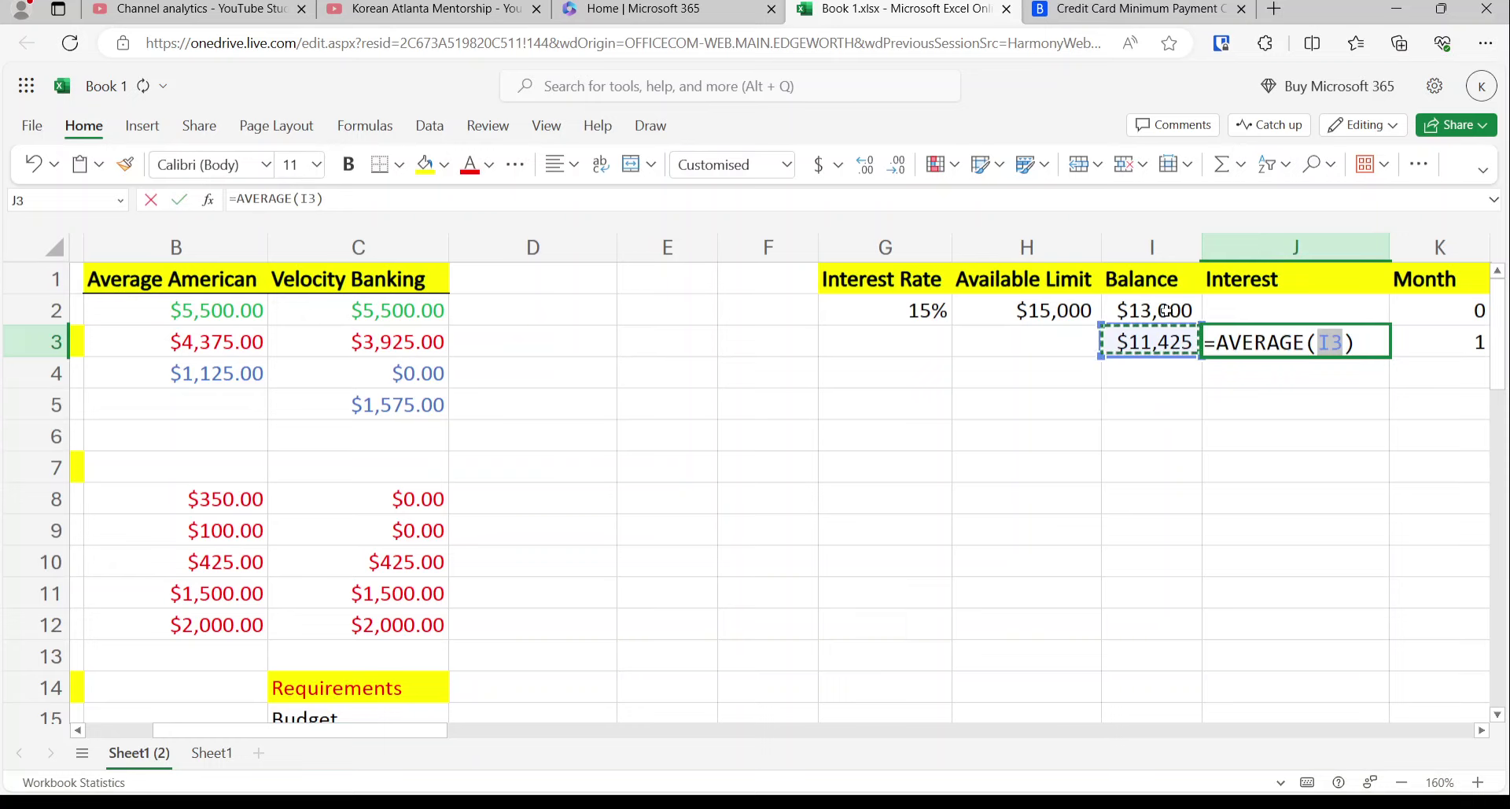
{"action": "left_click", "coordinate": [1176, 319]}
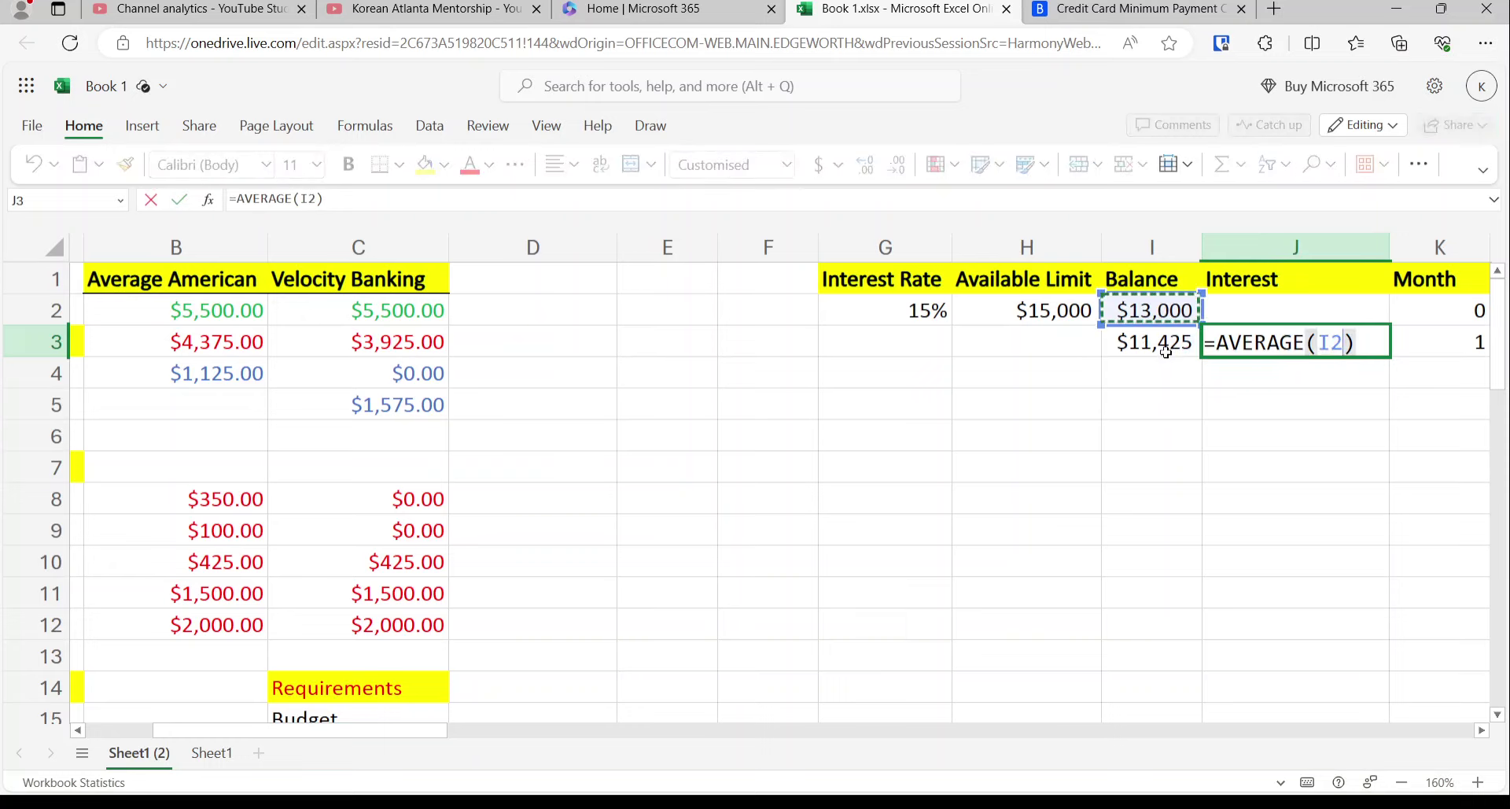
{"action": "left_click", "coordinate": [1160, 342], "text": "ctrl"}
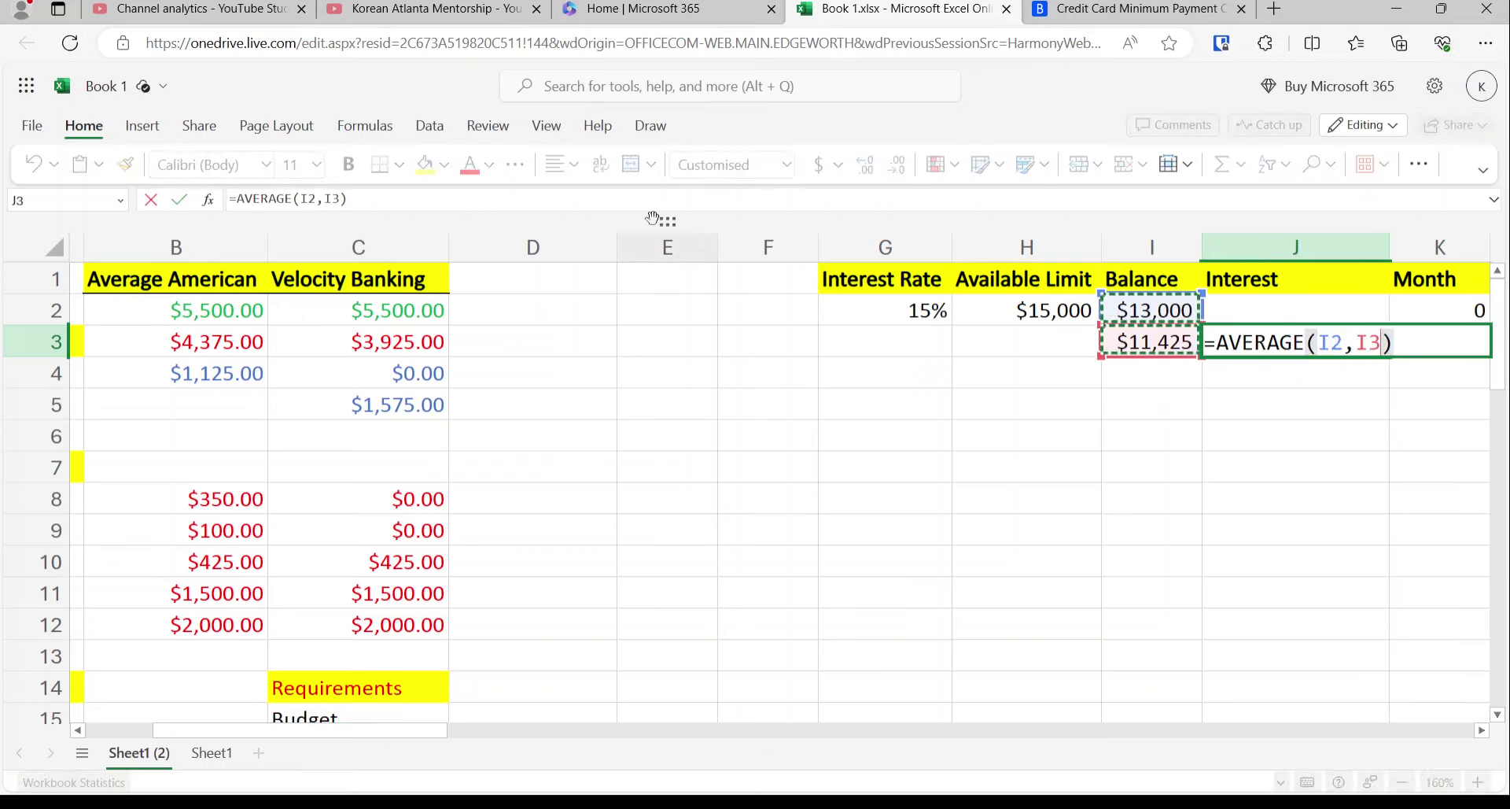
{"action": "left_click", "coordinate": [673, 189]}
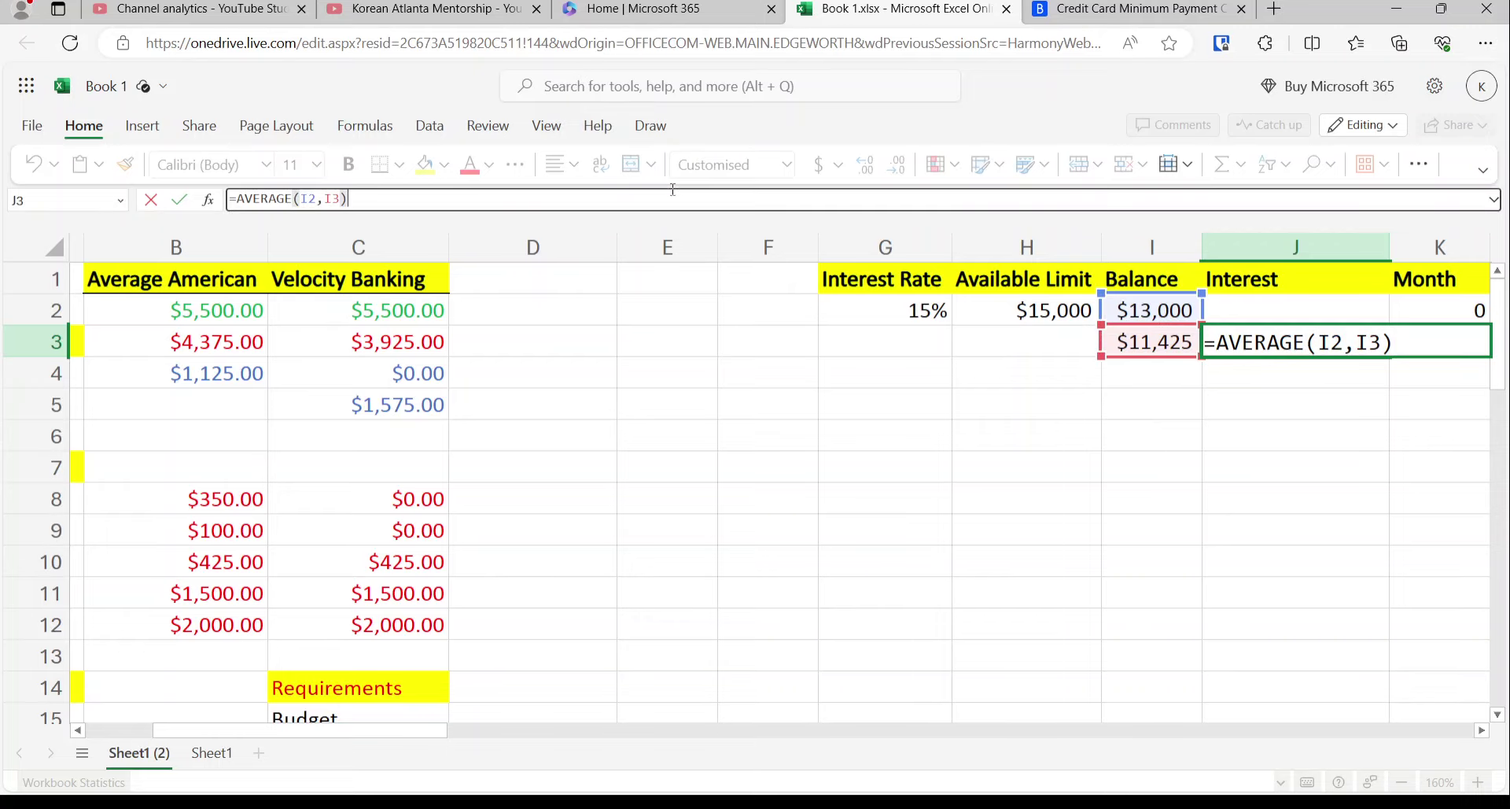
{"action": "type", "text": "*.15/12"}
{"action": "key", "text": "Return"}
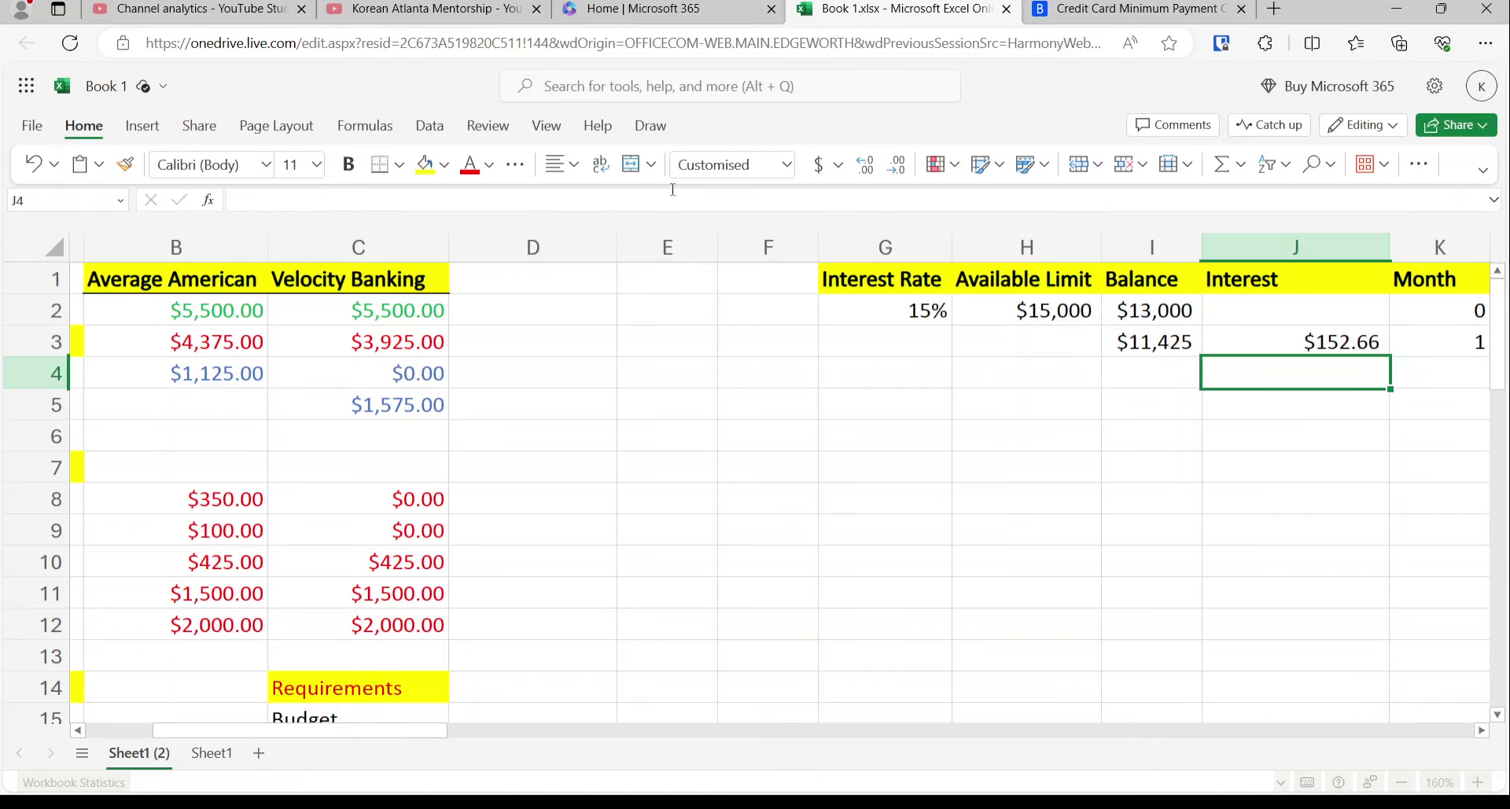
- Copy month 1's balance and interest formulas down through row 15
{"action": "key", "text": "Up"}
{"action": "key", "text": "Left"}
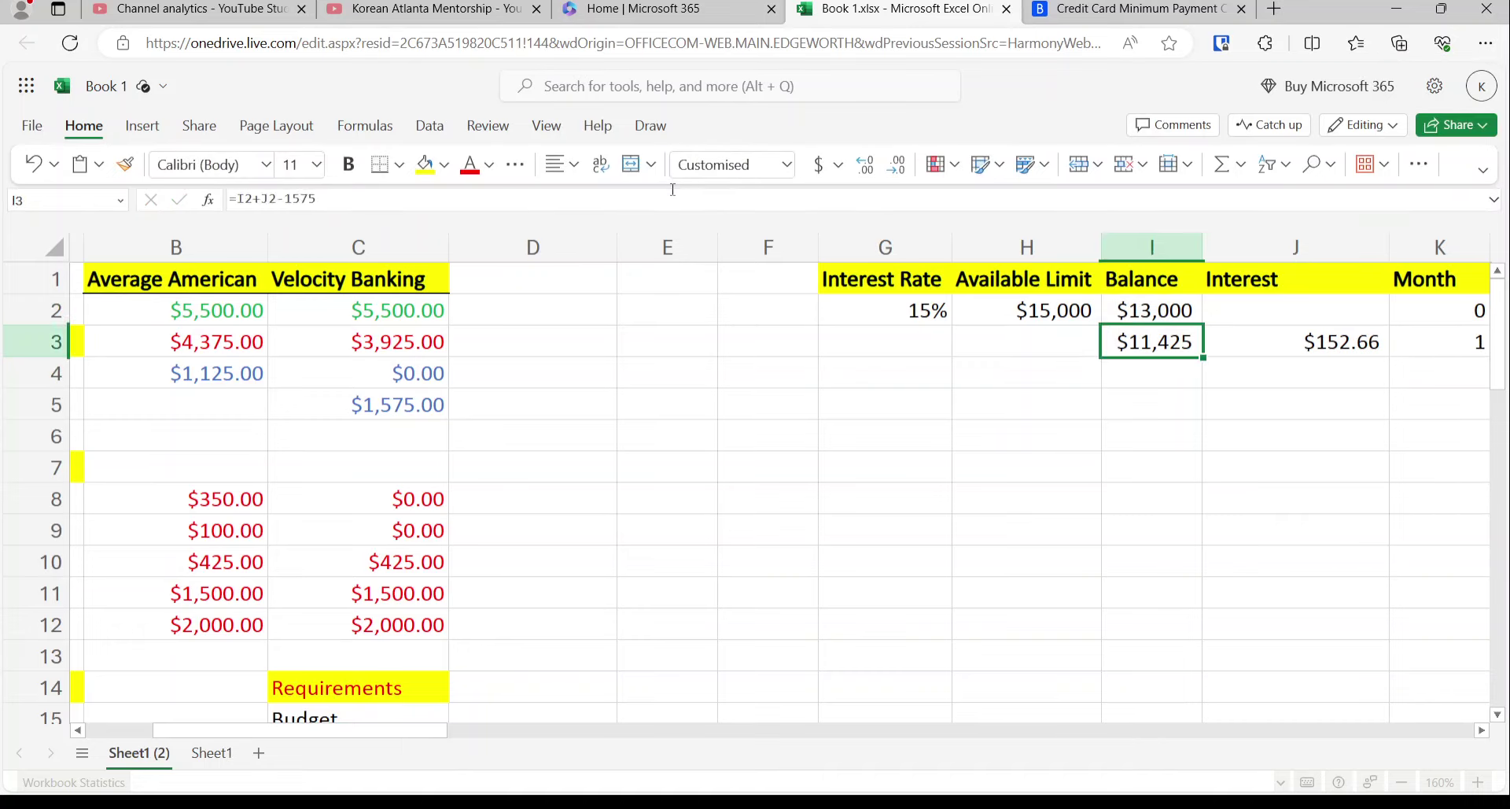
{"action": "key", "text": "shift+Right"}
{"action": "key", "text": "ctrl+c"}
{"action": "key", "text": "shift+Down"}
{"action": "key", "text": "shift+Down"}
{"action": "key", "text": "shift+Down"}
{"action": "key", "text": "shift+Down"}
{"action": "key", "text": "shift+Down"}
{"action": "key", "text": "shift+Down"}
{"action": "key", "text": "shift+Down"}
{"action": "key", "text": "shift+Down"}
{"action": "key", "text": "shift+Down"}
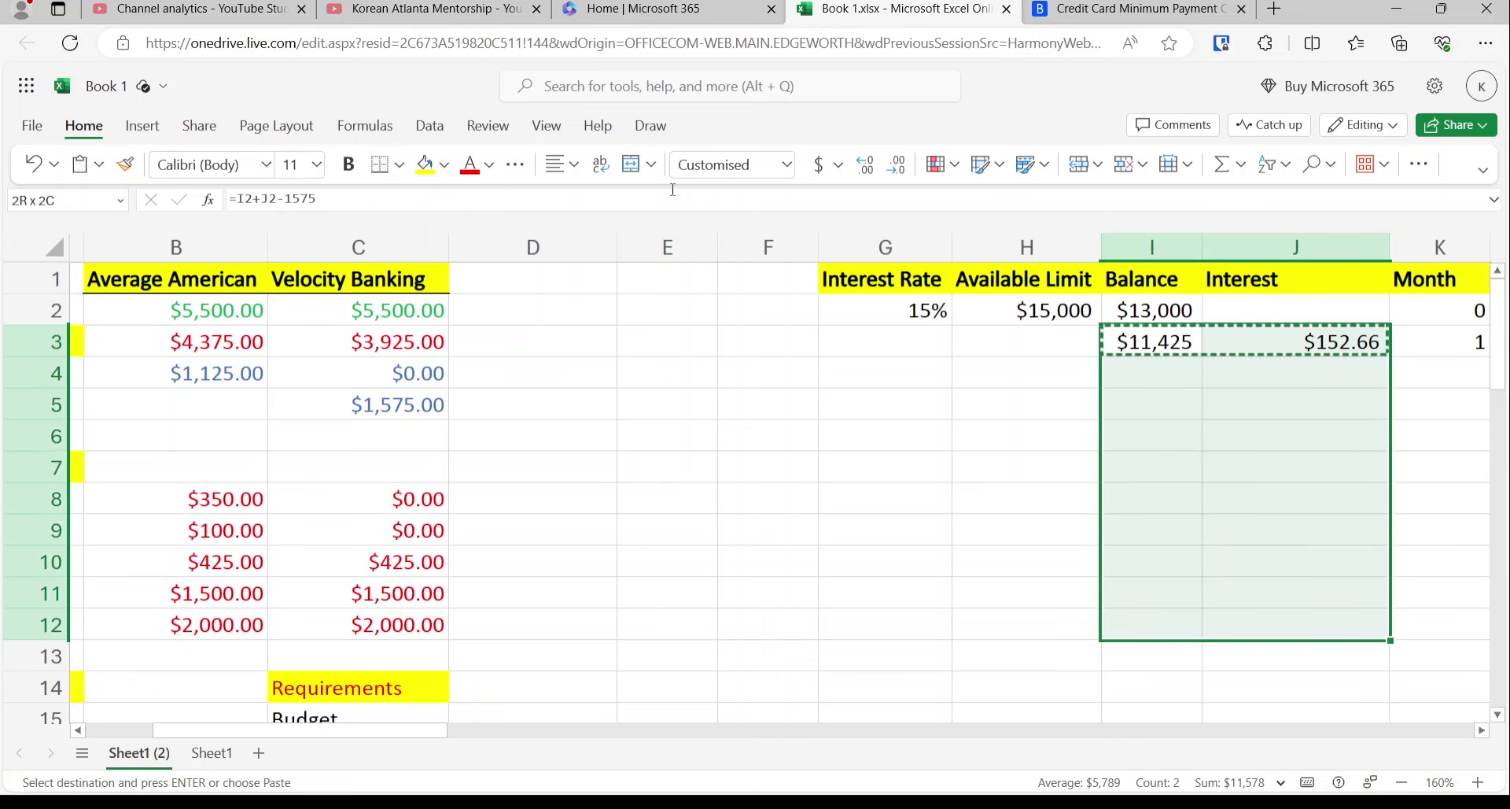
{"action": "key", "text": "shift+Down"}
{"action": "key", "text": "shift+Down"}
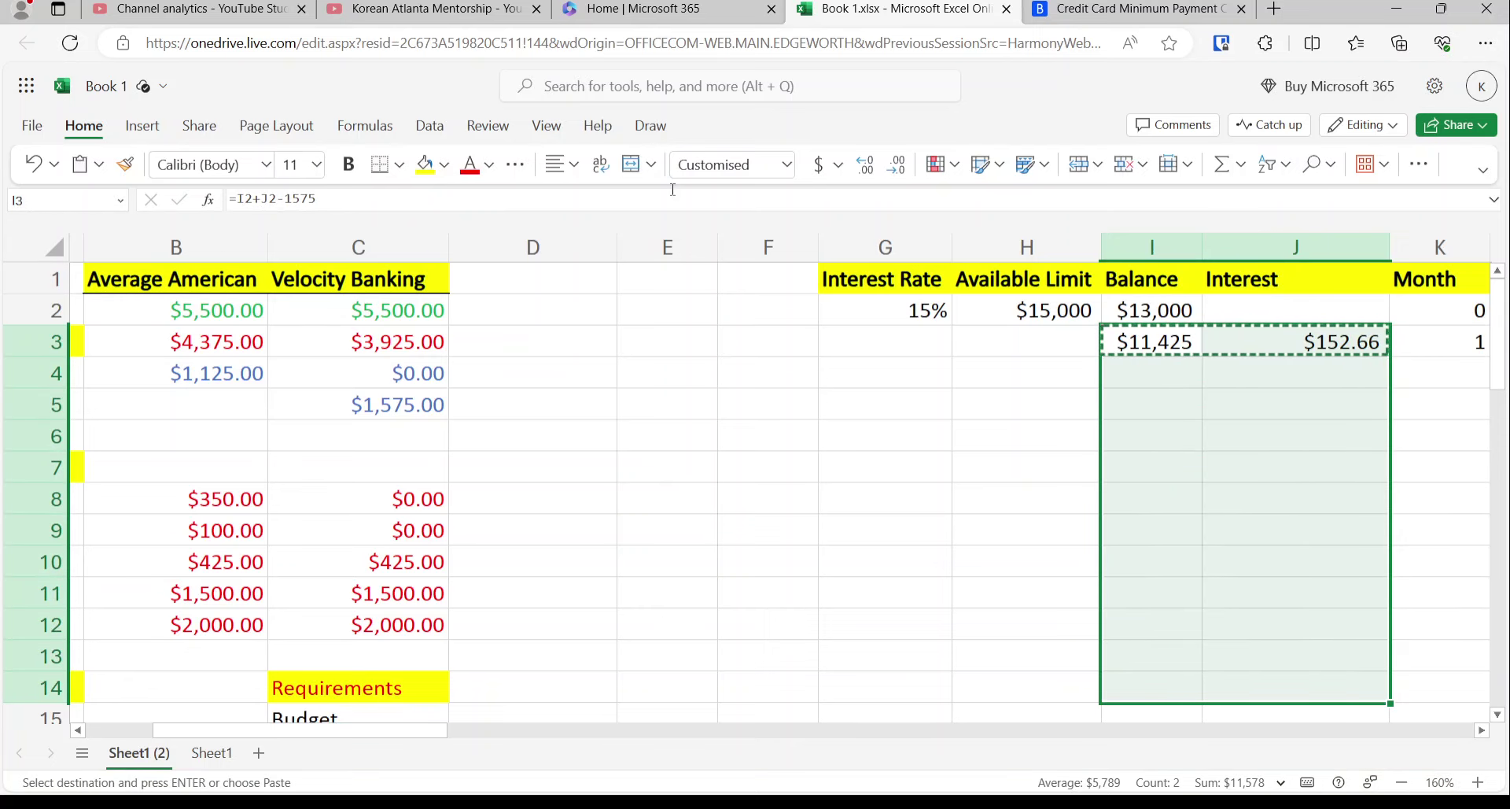
{"action": "key", "text": "shift+Down"}
{"action": "key", "text": "ctrl+v"}
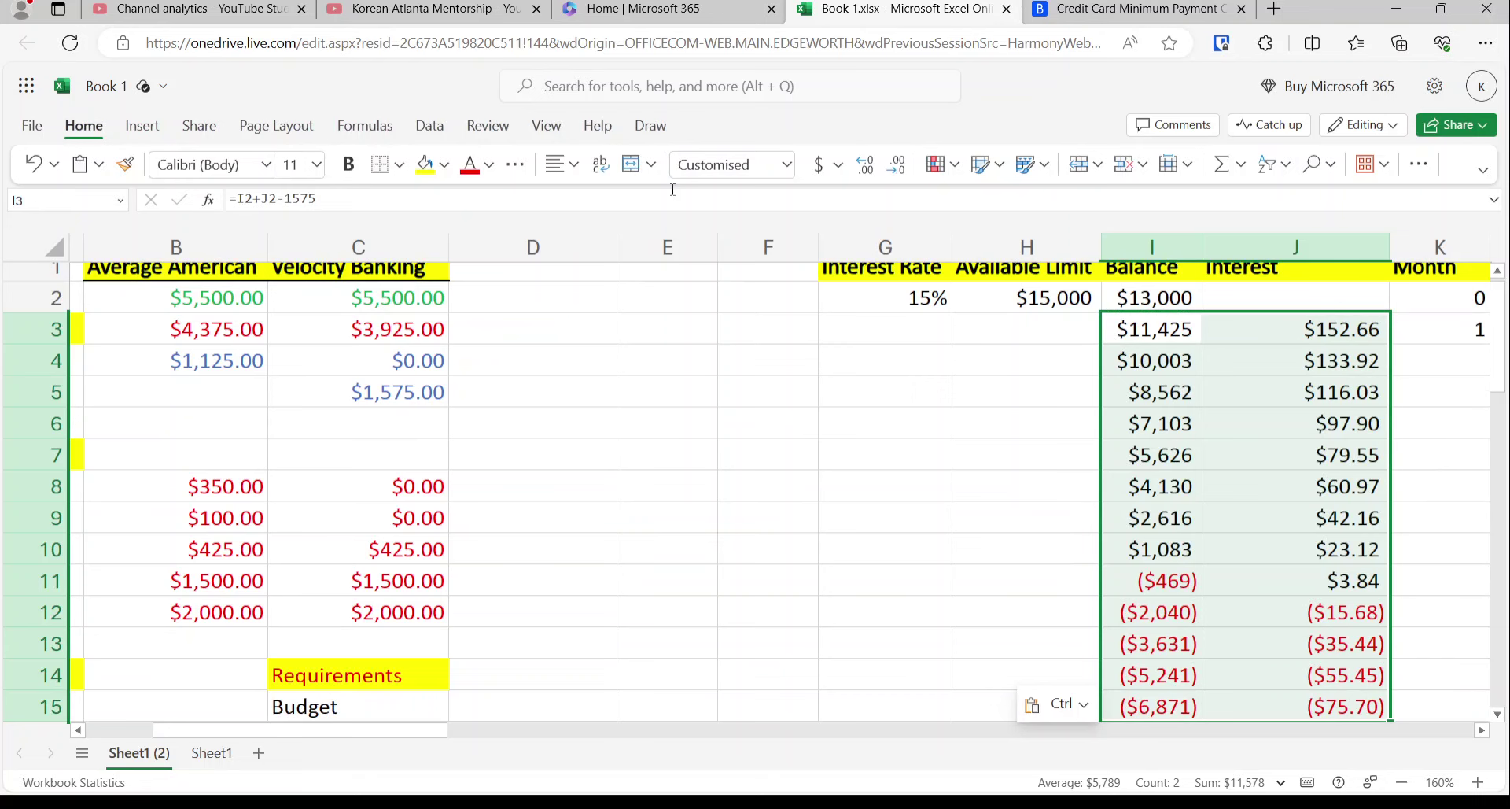
- Clear the rows past payoff that show negative balances
{"action": "key", "text": "Down"}
{"action": "key", "text": "Down"}
{"action": "key", "text": "Down"}
{"action": "key", "text": "Down"}
{"action": "key", "text": "Down"}
{"action": "key", "text": "Down"}
{"action": "key", "text": "Down"}
{"action": "key", "text": "Down"}
{"action": "key", "text": "Down"}
{"action": "key", "text": "Down"}
{"action": "key", "text": "Up"}
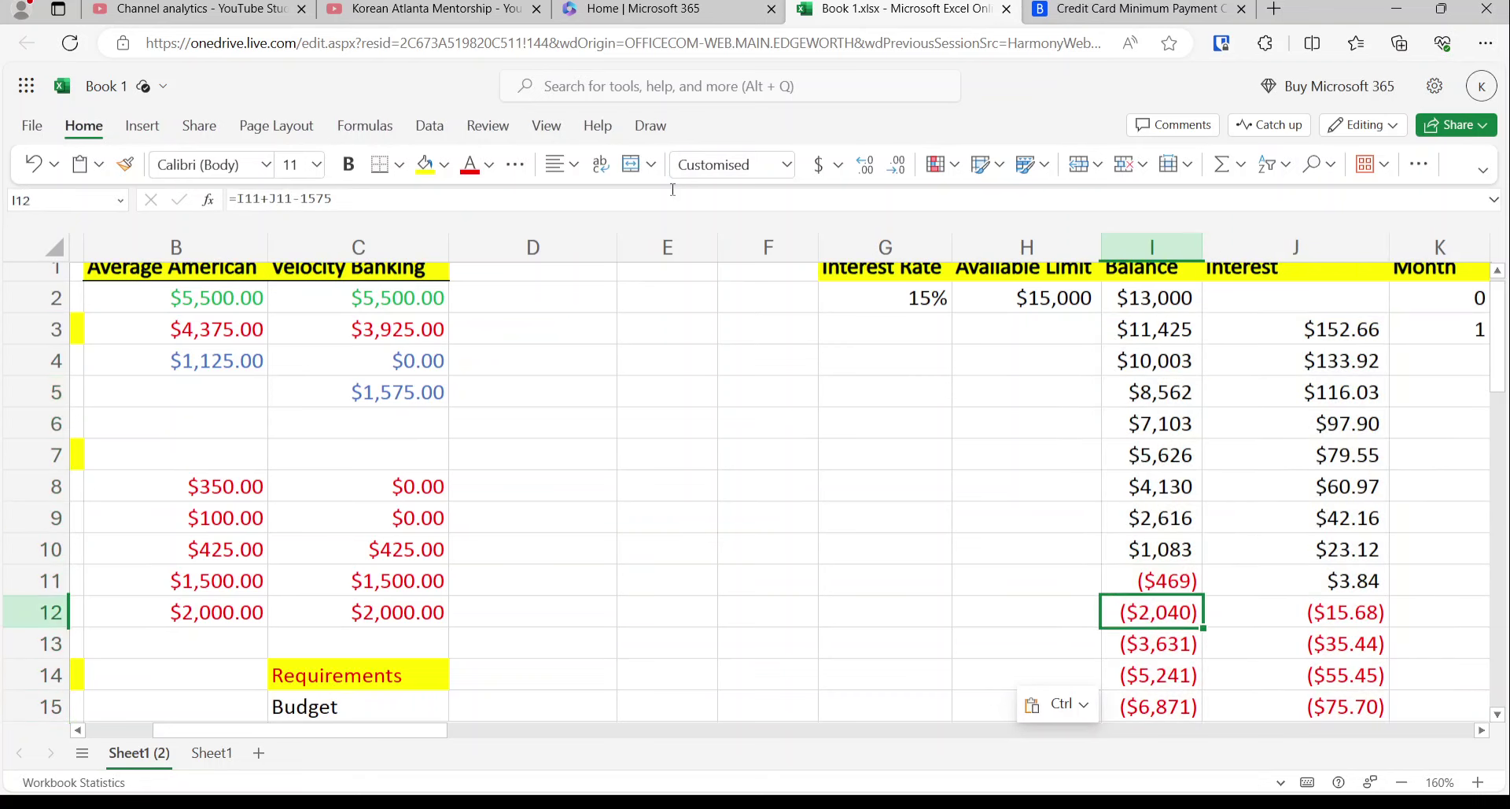
{"action": "key", "text": "shift+Right"}
{"action": "key", "text": "shift+Down"}
{"action": "key", "text": "shift+Down"}
{"action": "key", "text": "shift+Down"}
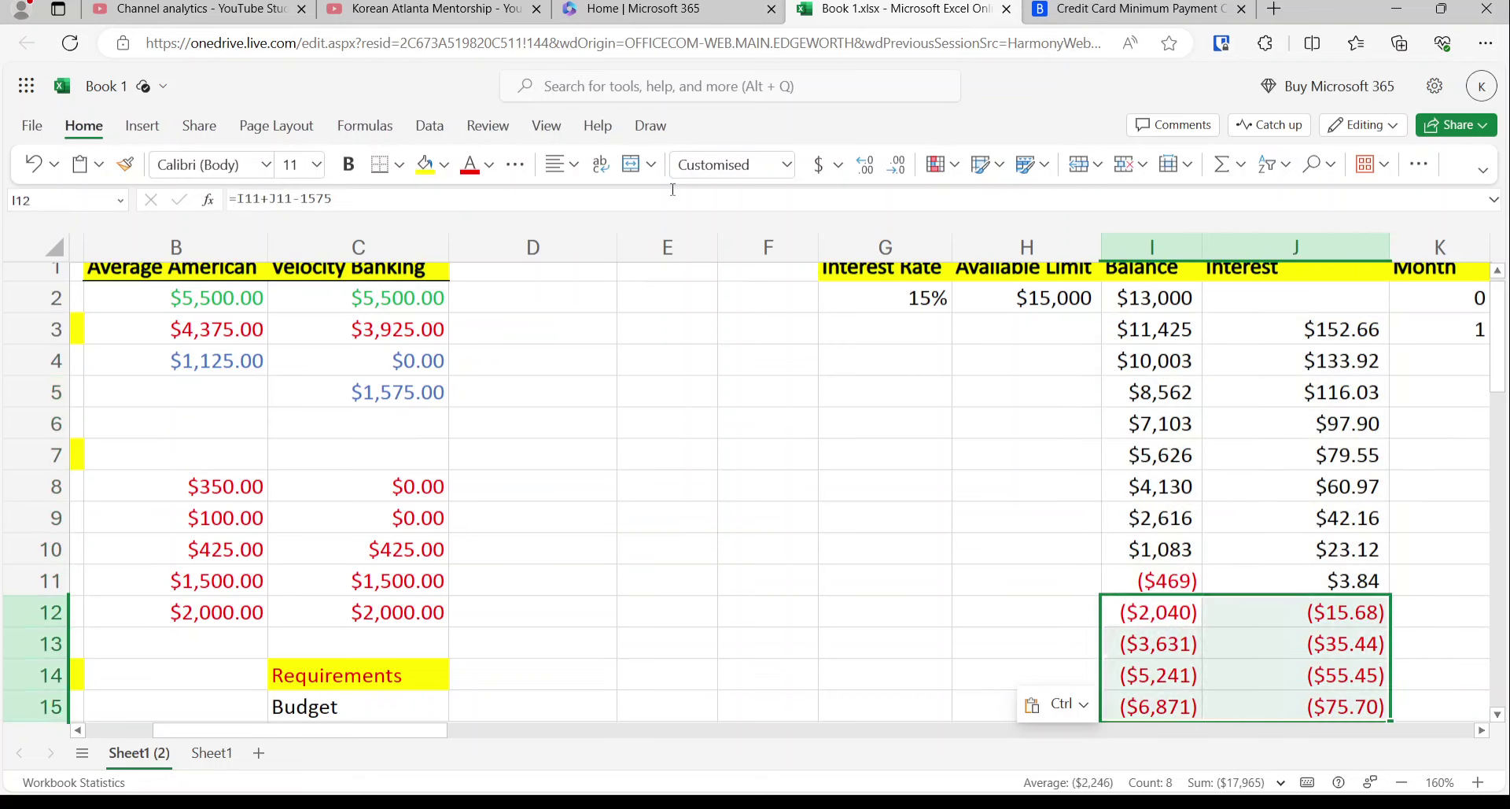
{"action": "key", "text": "Delete"}
- Enter =K3+1 in K4 for month 2
{"action": "key", "text": "Up"}
{"action": "key", "text": "Up"}
{"action": "key", "text": "Up"}
{"action": "key", "text": "Up"}
{"action": "key", "text": "Up"}
{"action": "key", "text": "Up"}
{"action": "key", "text": "Up"}
{"action": "key", "text": "Right"}
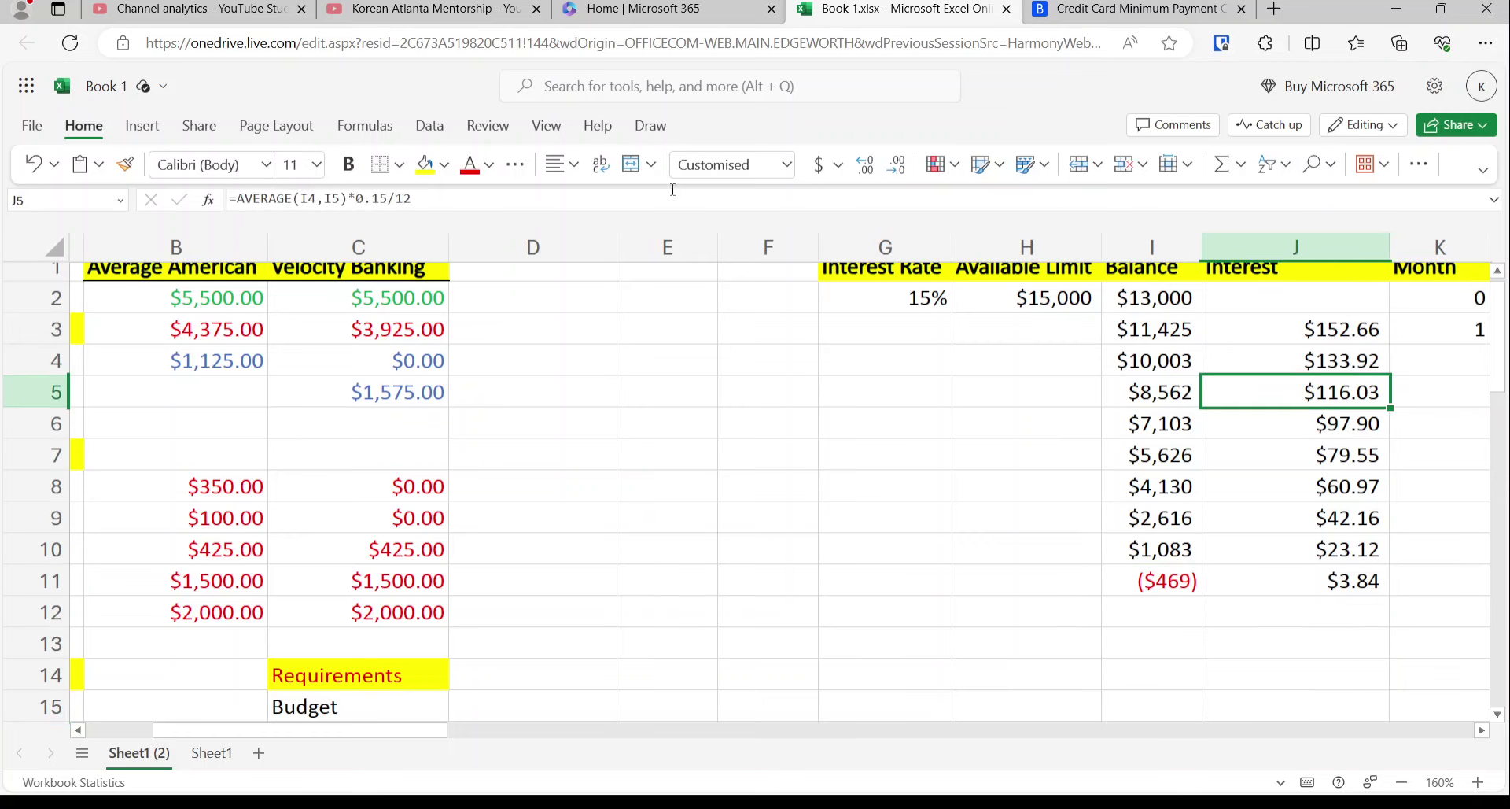
{"action": "key", "text": "Right"}
{"action": "key", "text": "Up"}
{"action": "key", "text": "Up"}
{"action": "key", "text": "Up"}
{"action": "key", "text": "Up"}
{"action": "key", "text": "Down"}
{"action": "key", "text": "Down"}
{"action": "key", "text": "Down"}
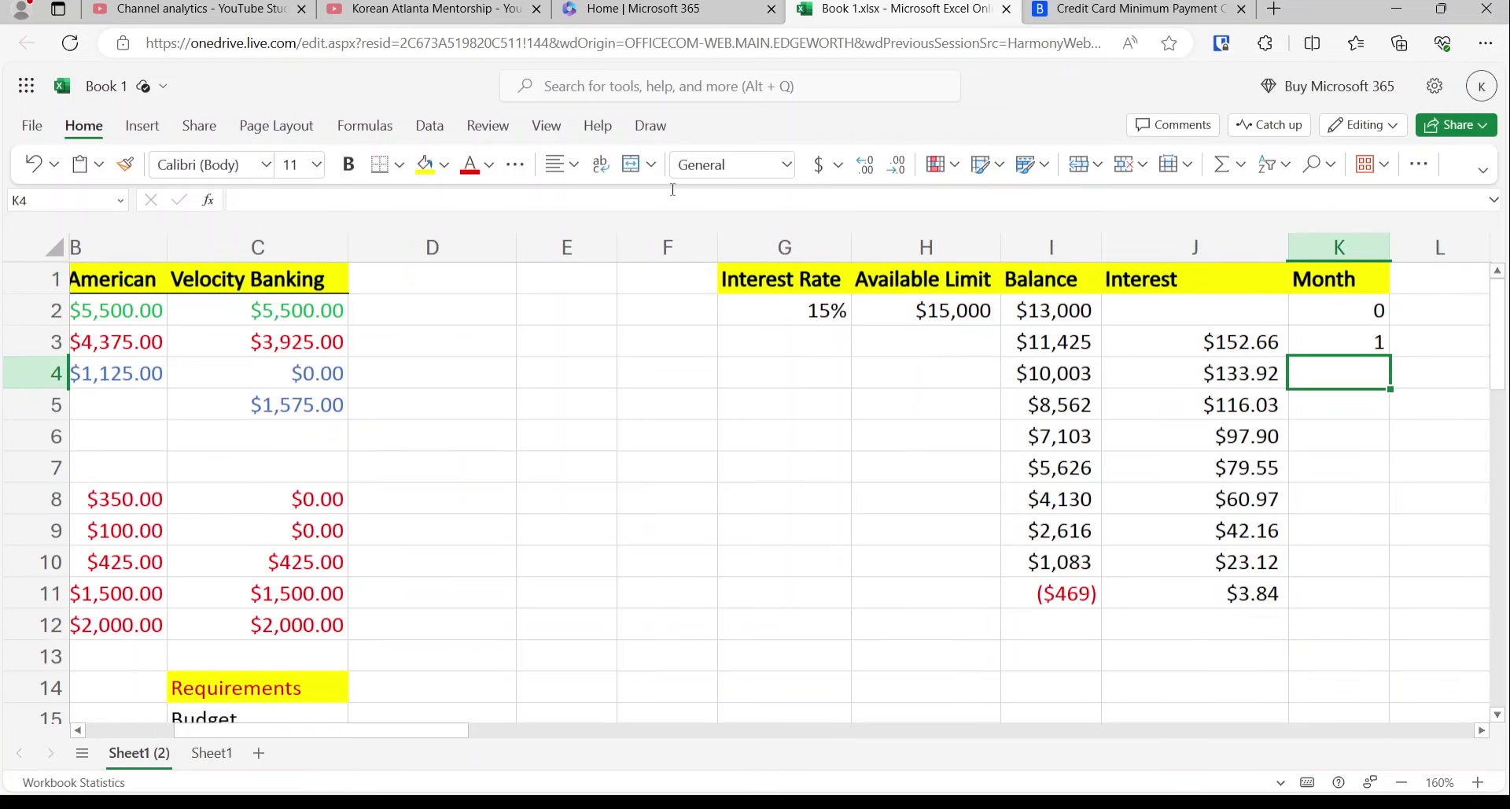
{"action": "type", "text": "=k"}
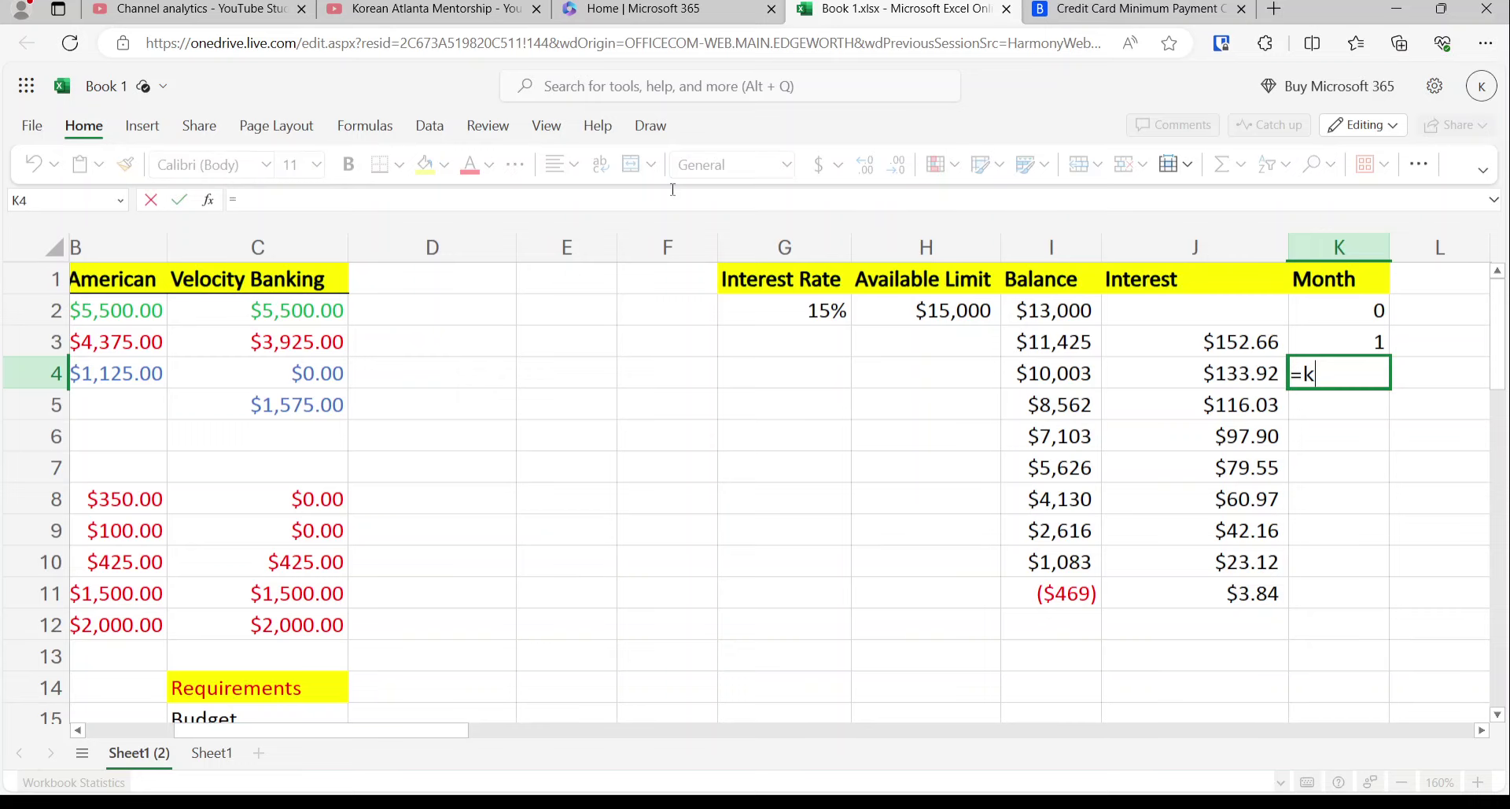
{"action": "type", "text": "3+1"}
{"action": "key", "text": "Return"}
{"action": "key", "text": "Up"}
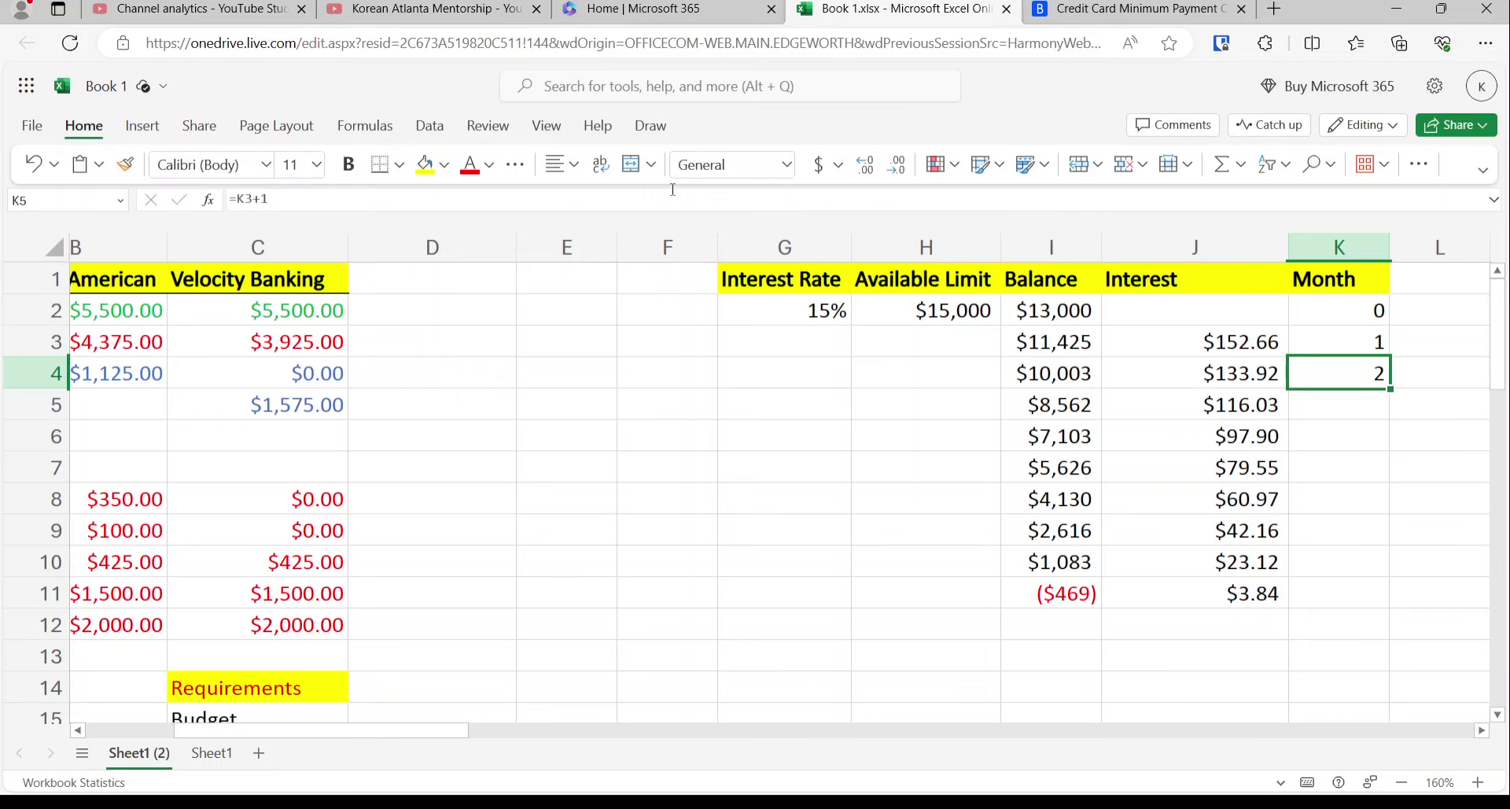
- Copy the K4 month formula into K4:K11 to fill months 2–9
{"action": "key", "text": "ctrl+c"}
{"action": "key", "text": "shift+Down"}
{"action": "key", "text": "shift+Down"}
{"action": "key", "text": "shift+Down"}
{"action": "key", "text": "shift+Down"}
{"action": "key", "text": "shift+Down"}
{"action": "key", "text": "shift+Down"}
{"action": "key", "text": "shift+Down"}
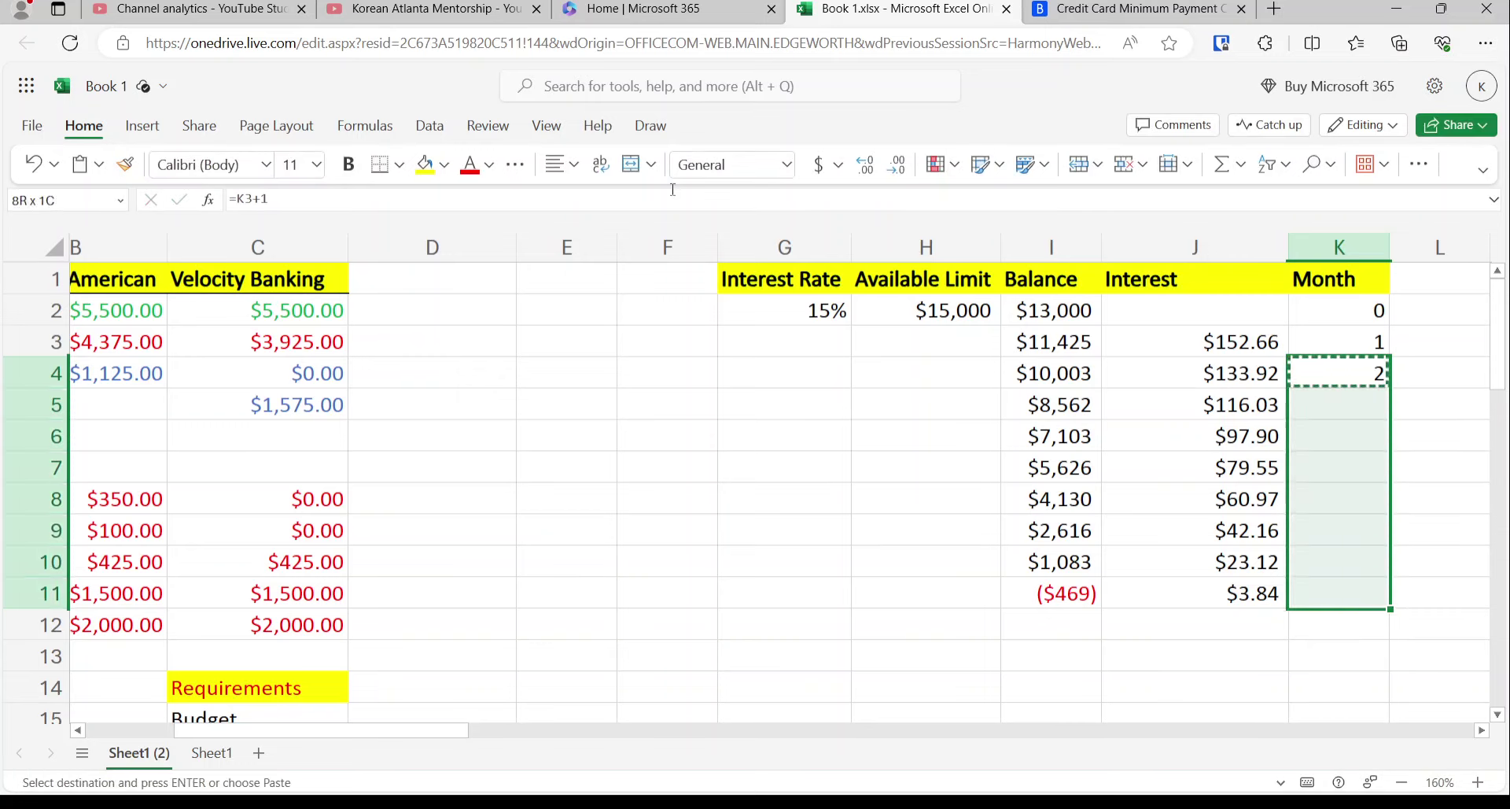
{"action": "key", "text": "ctrl+v"}
{"action": "key", "text": "Left"}
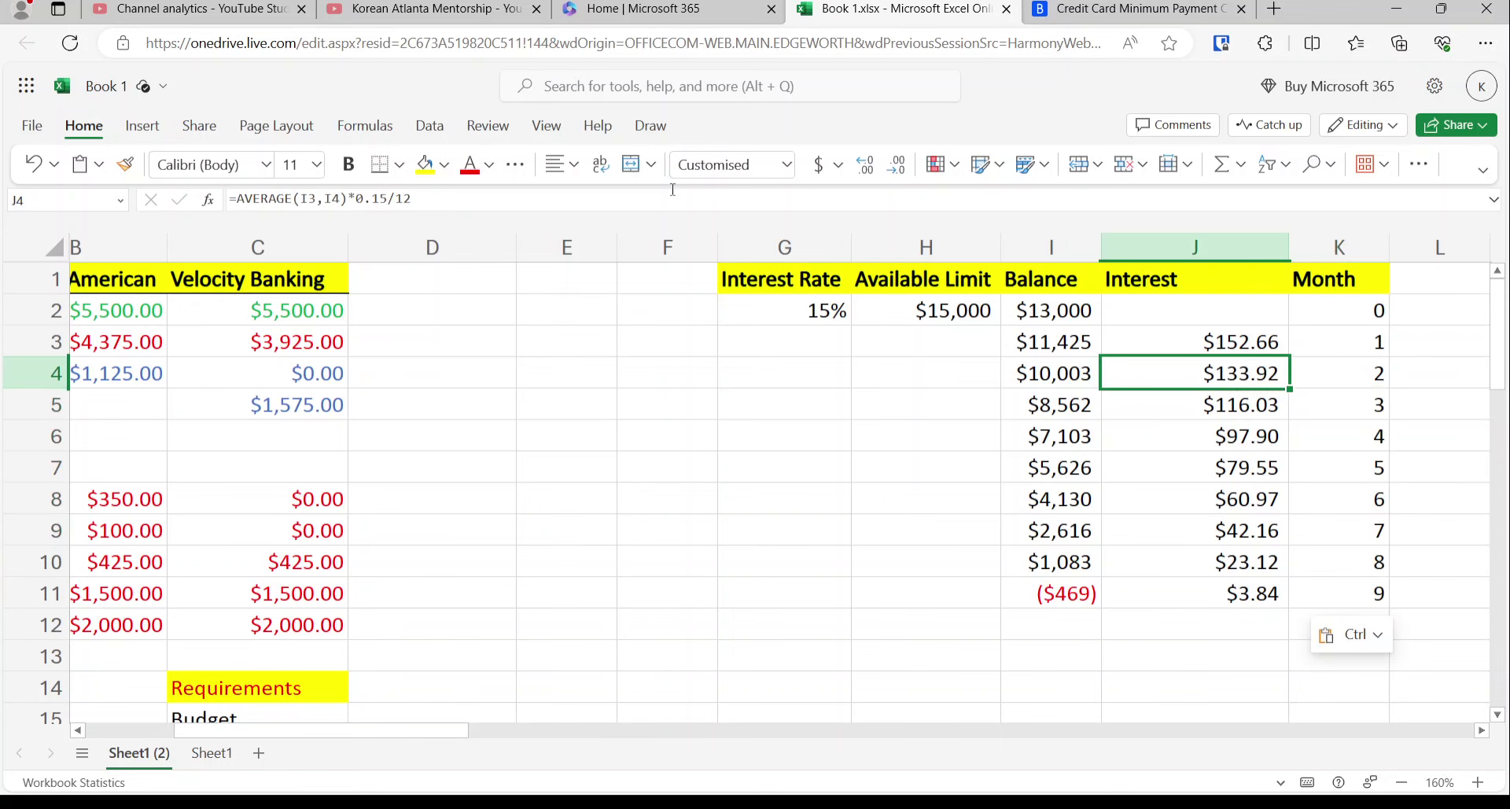
{"action": "key", "text": "Home"}
{"action": "key", "text": "Up"}
{"action": "key", "text": "Right"}
{"action": "key", "text": "Right"}
{"action": "key", "text": "Right"}
{"action": "key", "text": "Right"}
{"action": "key", "text": "Down"}
{"action": "key", "text": "Down"}
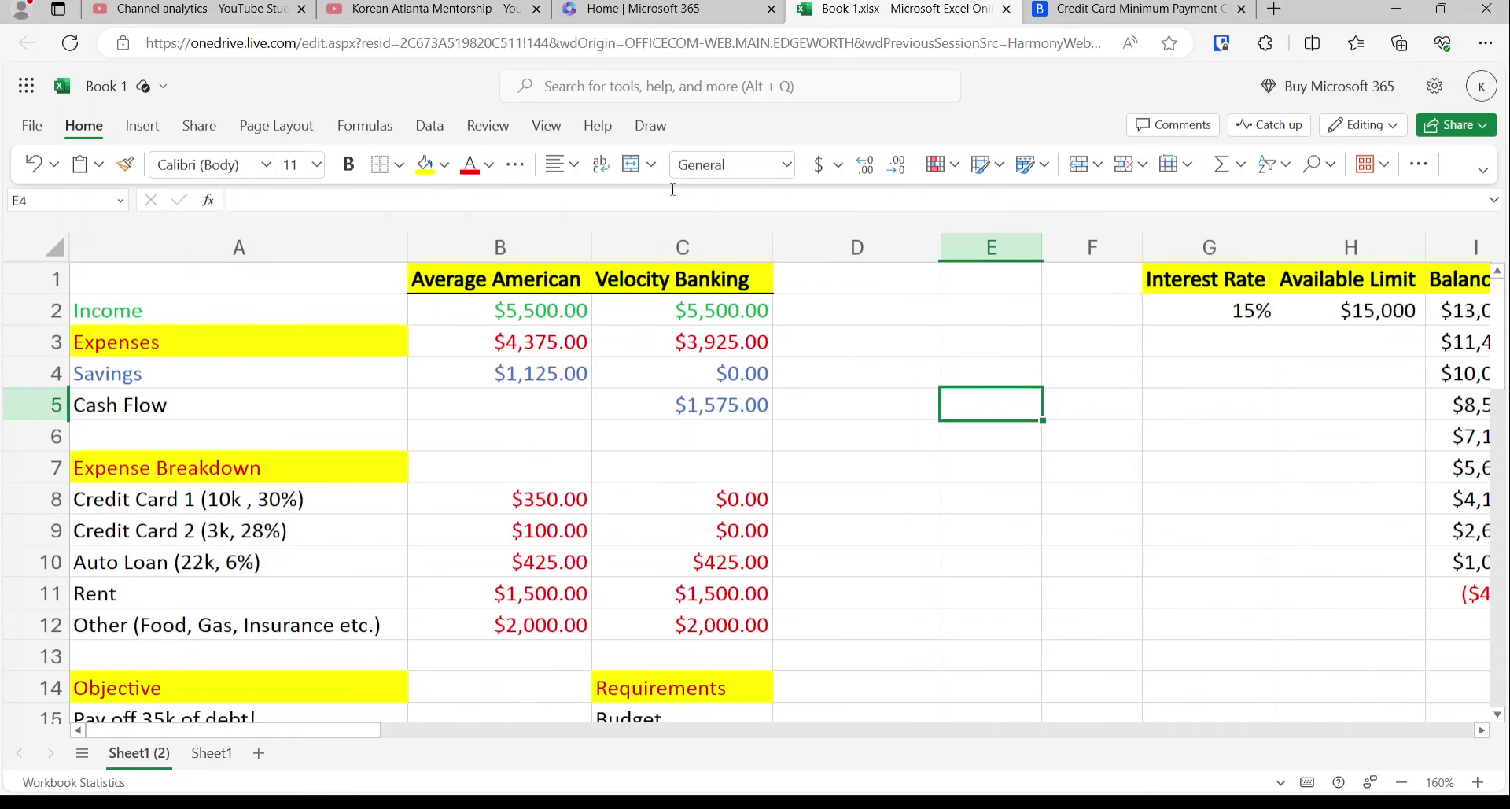
- Enter the Milestones heading in D7 with yellow fill and red text
{"action": "key", "text": "Left"}
{"action": "key", "text": "Down"}
{"action": "key", "text": "Down"}
{"action": "type", "text": "Milestones"}
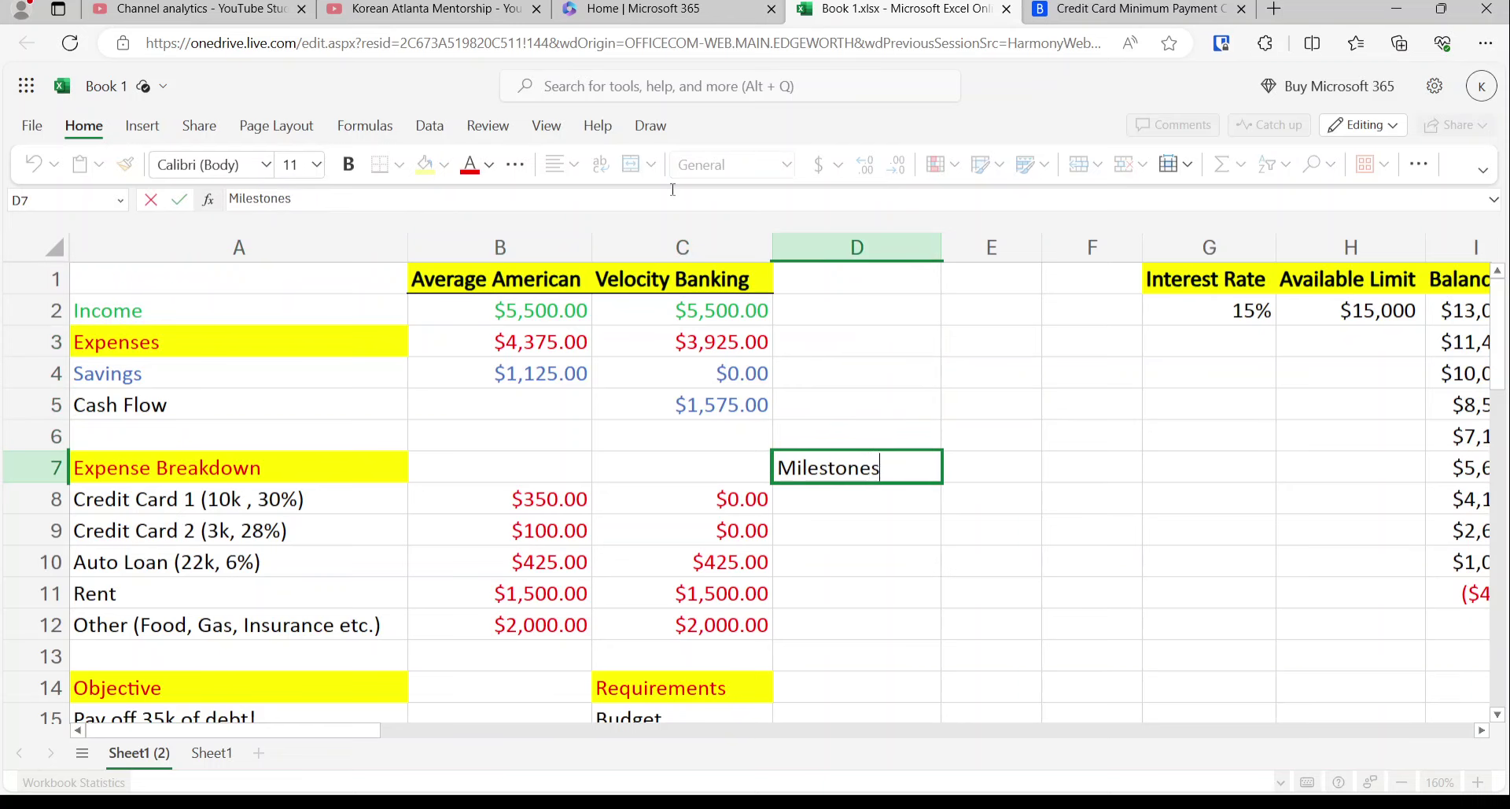
{"action": "key", "text": "Return"}
{"action": "key", "text": "Up"}
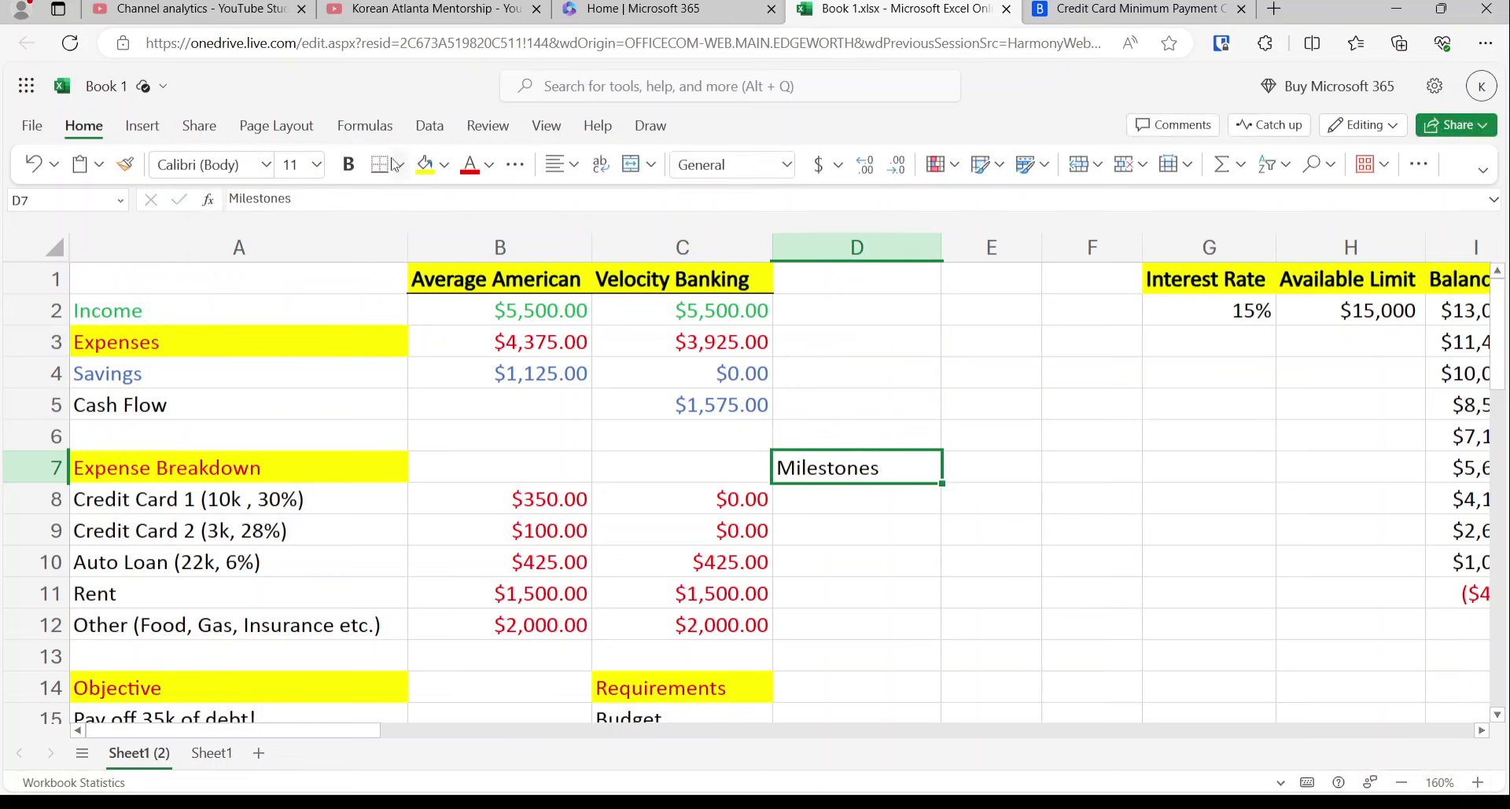
{"action": "left_click", "coordinate": [425, 164]}
{"action": "left_click", "coordinate": [470, 164]}
- Enter '13k, 9 months' in D8 and copy it into D9
{"action": "left_click", "coordinate": [844, 498]}
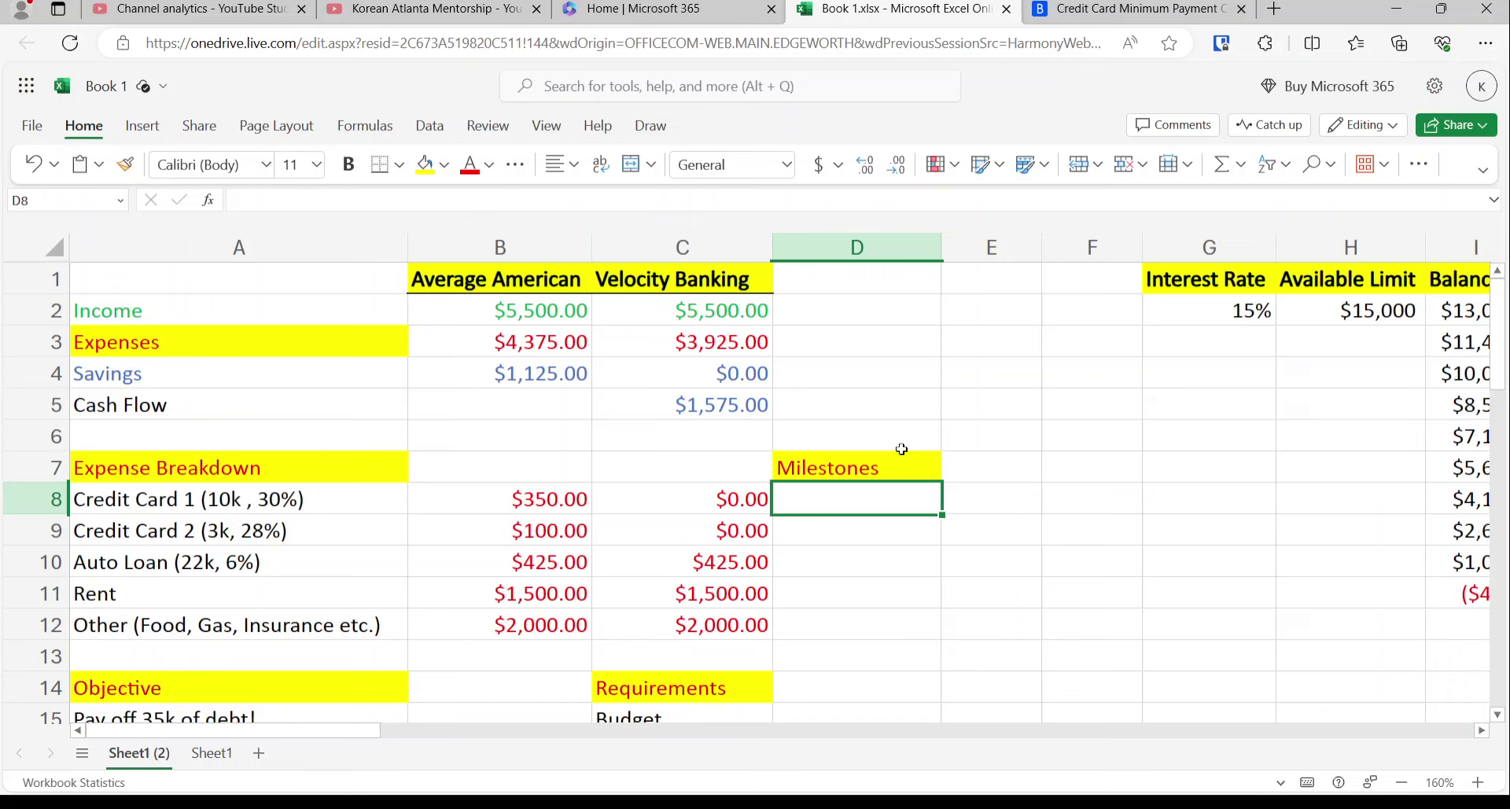
{"action": "type", "text": "13k, 9 months"}
{"action": "key", "text": "Return"}
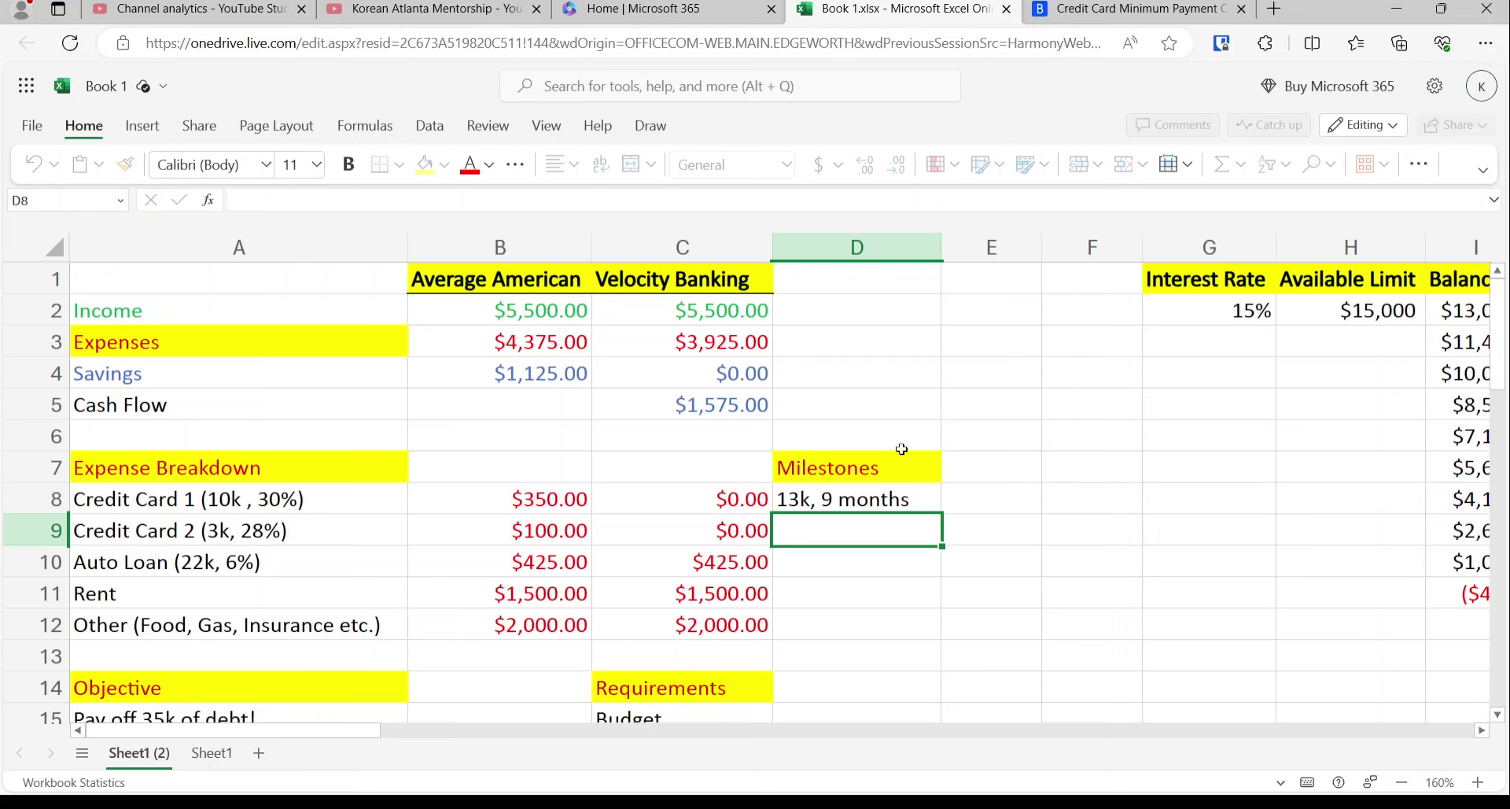
{"action": "key", "text": "Up"}
{"action": "key", "text": "ctrl+c"}
{"action": "key", "text": "Down"}
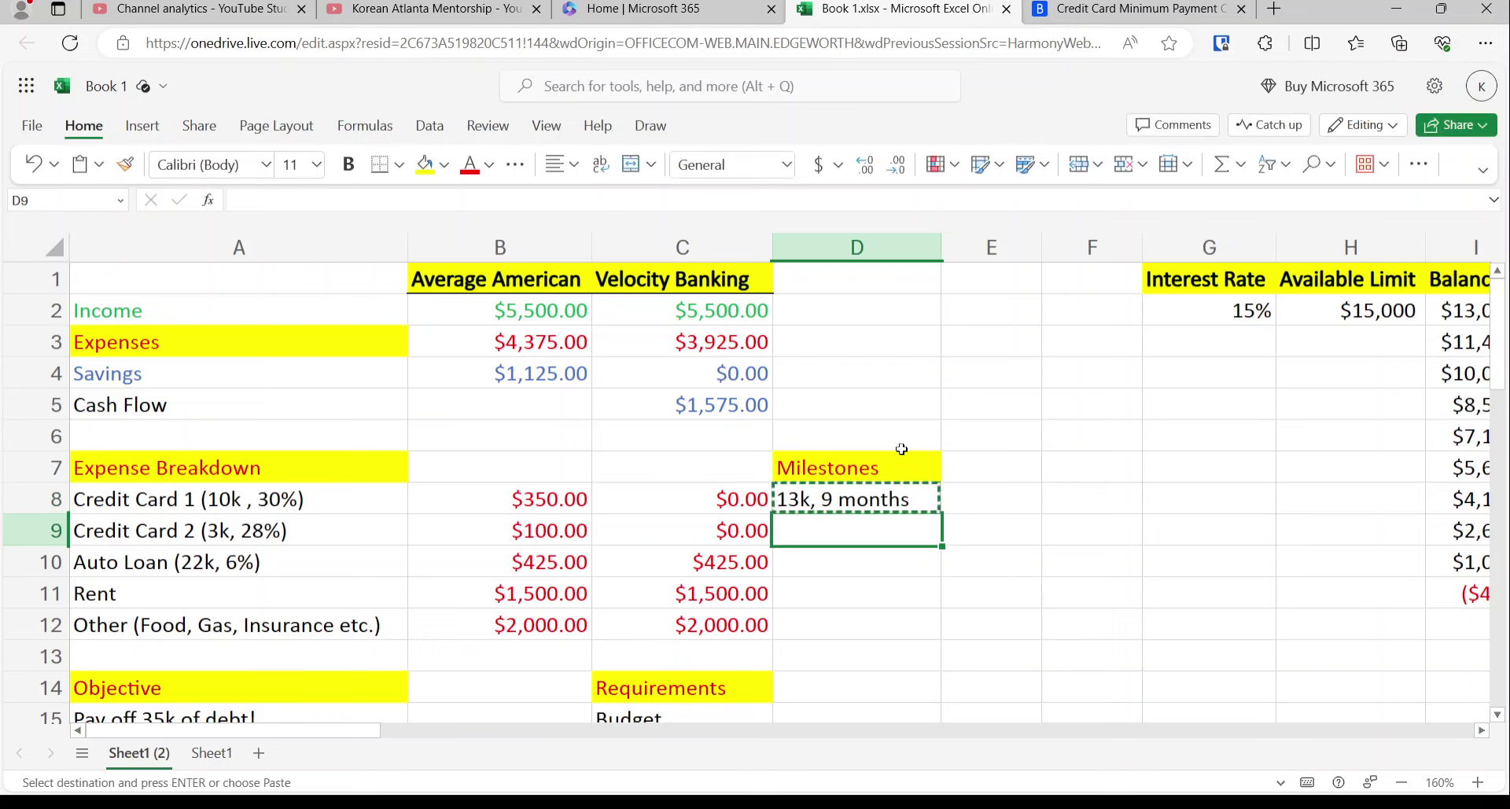
{"action": "key", "text": "ctrl+v"}
- Check row 9's month-7 balance and month number across the table
{"action": "key", "text": "Right"}
{"action": "key", "text": "Right"}
{"action": "key", "text": "Right"}
{"action": "key", "text": "Right"}
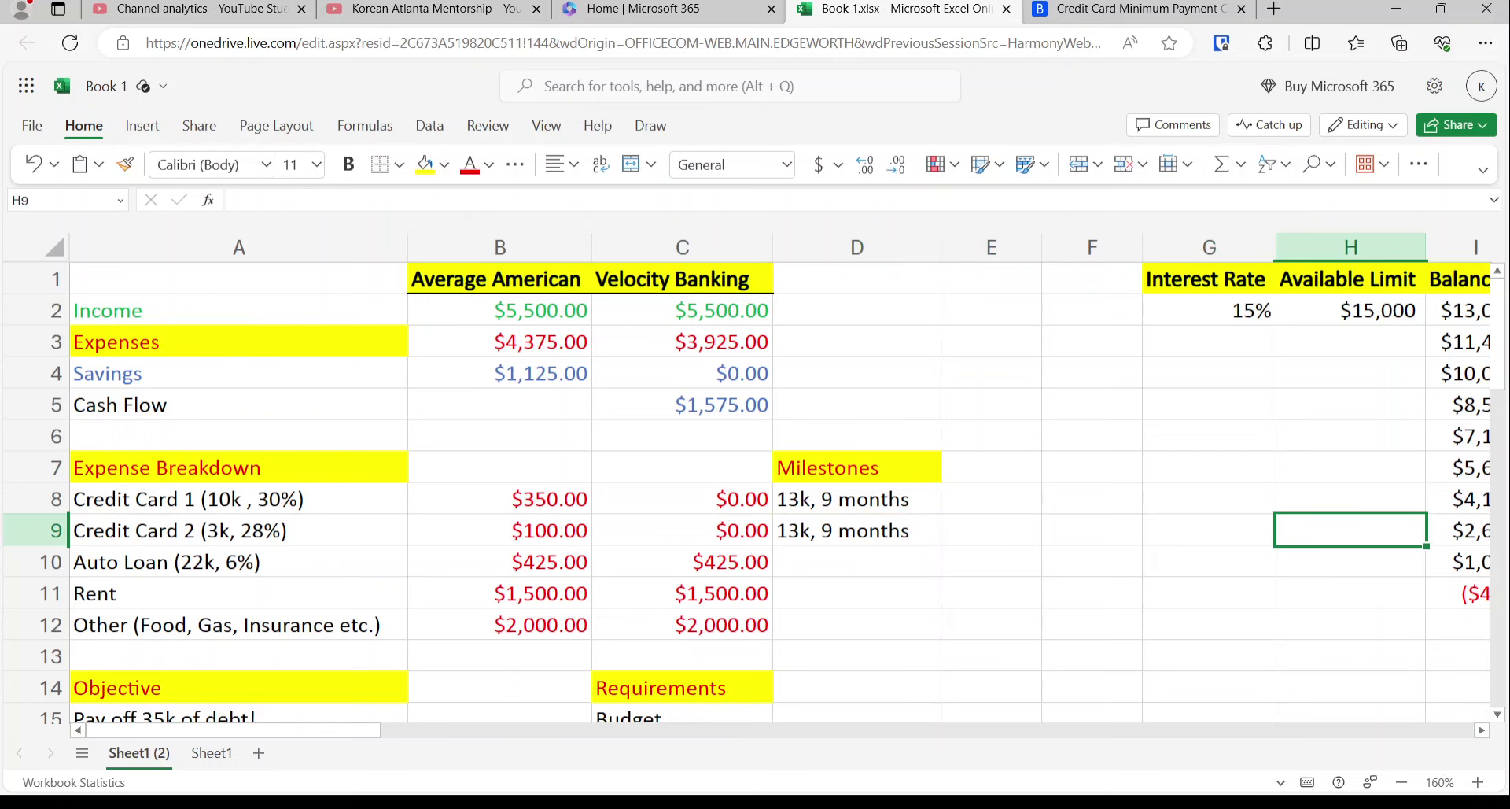
{"action": "key", "text": "Right"}
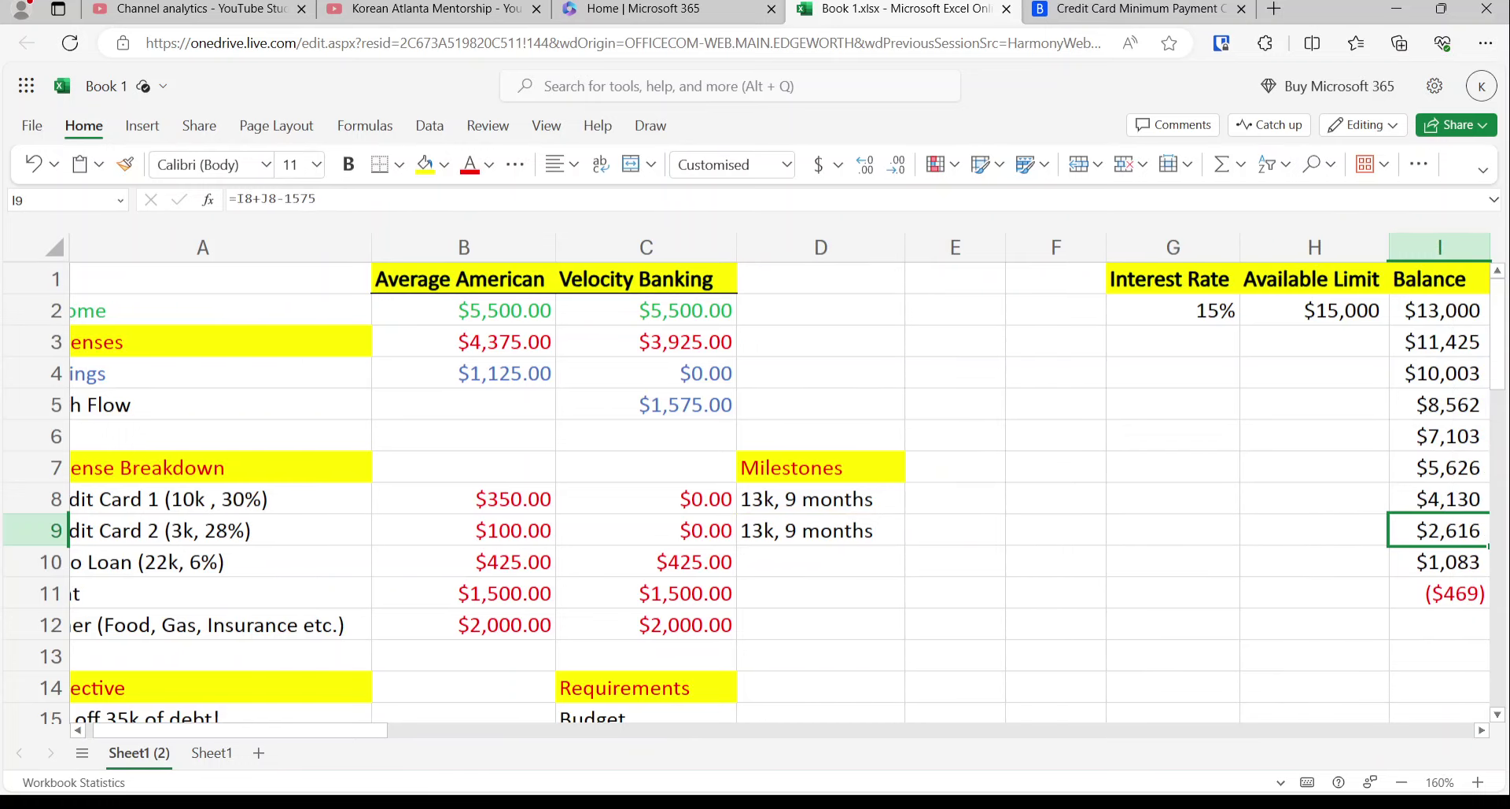
{"action": "key", "text": "Right"}
{"action": "key", "text": "Right"}
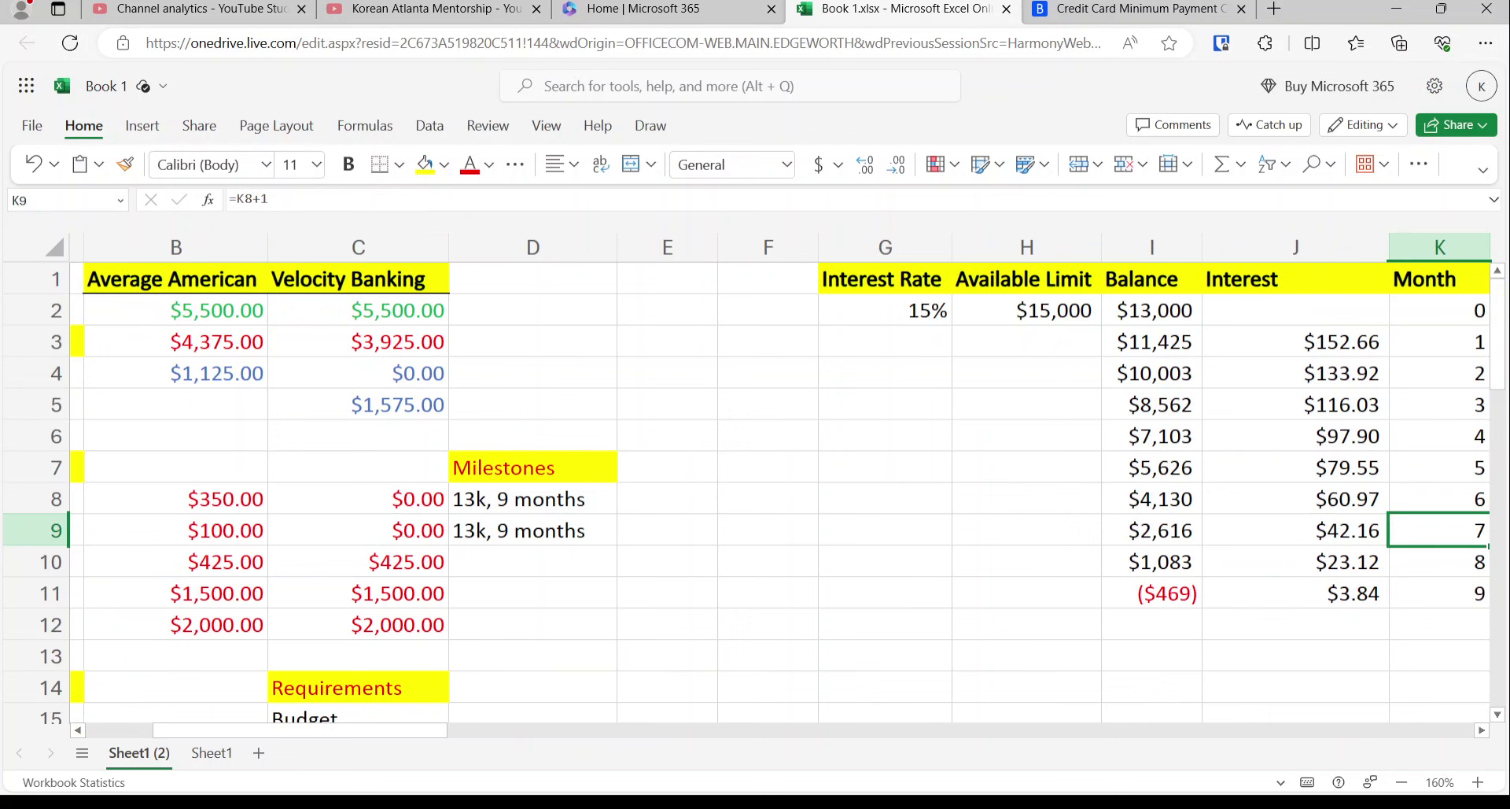
{"action": "key", "text": "Left"}
{"action": "key", "text": "Left"}
{"action": "key", "text": "Left"}
{"action": "key", "text": "Left"}
{"action": "key", "text": "Left"}
{"action": "key", "text": "Left"}
{"action": "key", "text": "Left"}
{"action": "key", "text": "Left"}
{"action": "key", "text": "Left"}
{"action": "key", "text": "Left"}
{"action": "key", "text": "Right"}
{"action": "key", "text": "Right"}
{"action": "key", "text": "Right"}
{"action": "key", "text": "Right"}
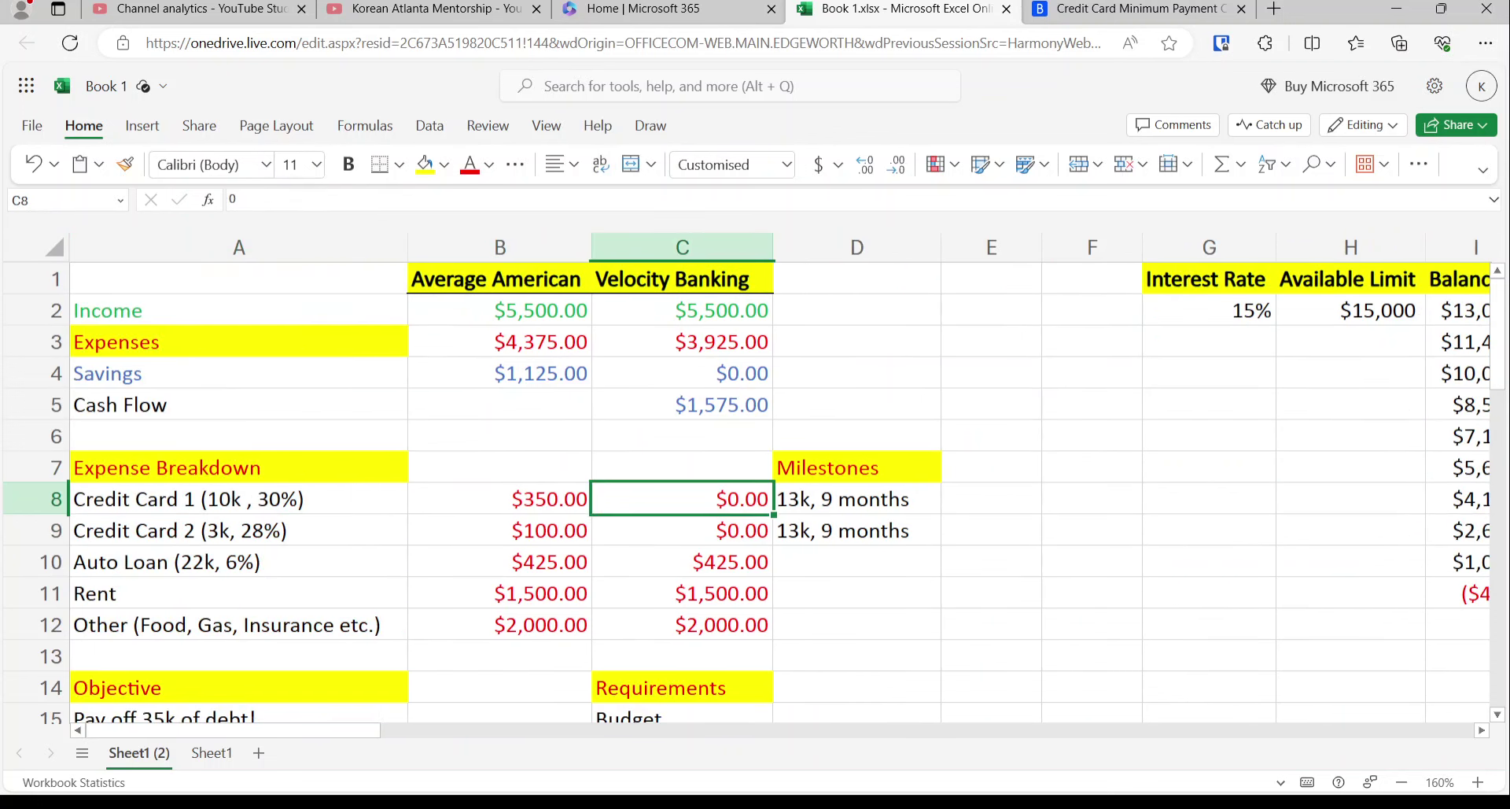
{"action": "key", "text": "Left"}
{"action": "key", "text": "Left"}
{"action": "key", "text": "Left"}
{"action": "key", "text": "Down"}
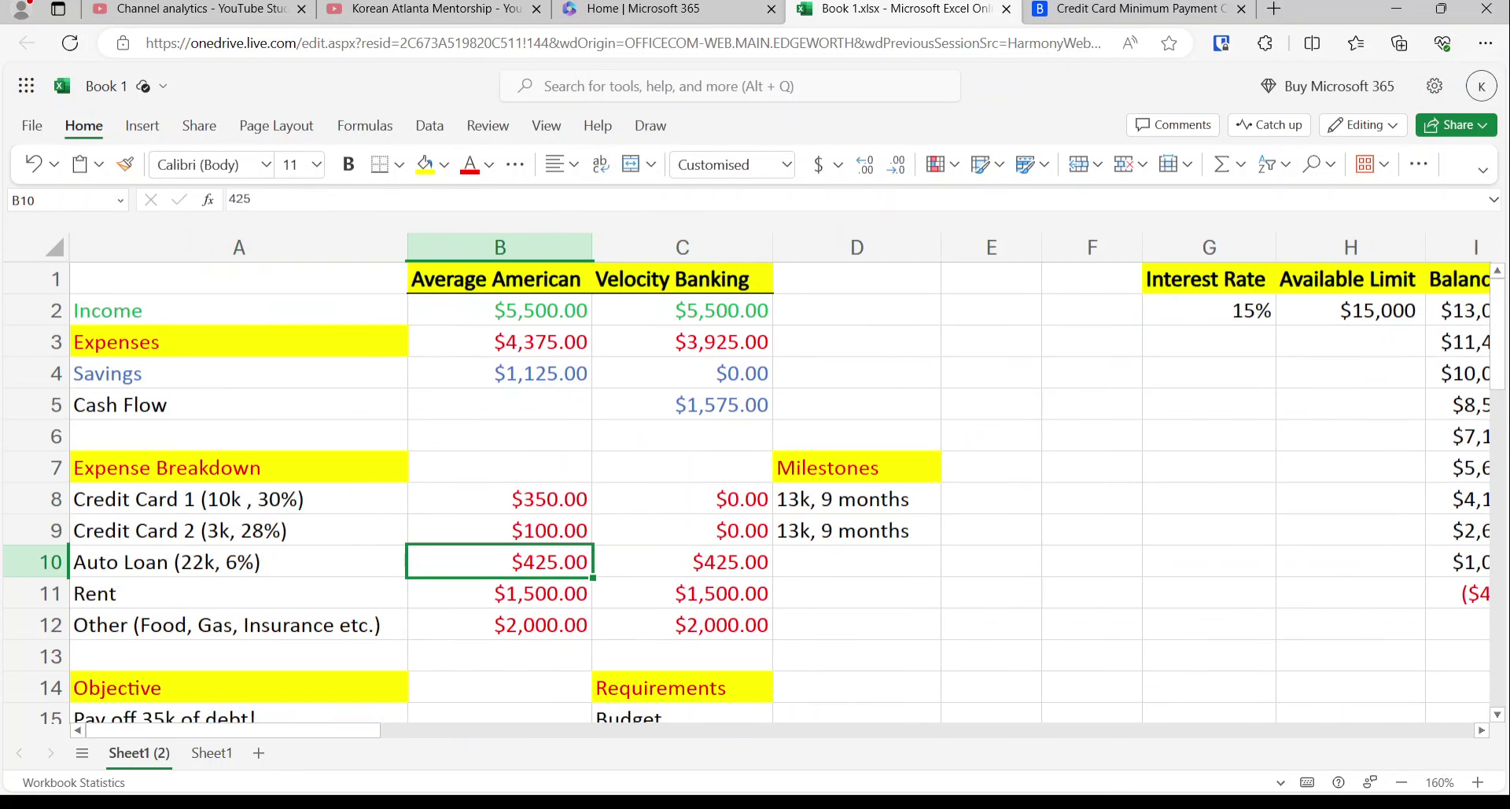
{"action": "key", "text": "Left"}
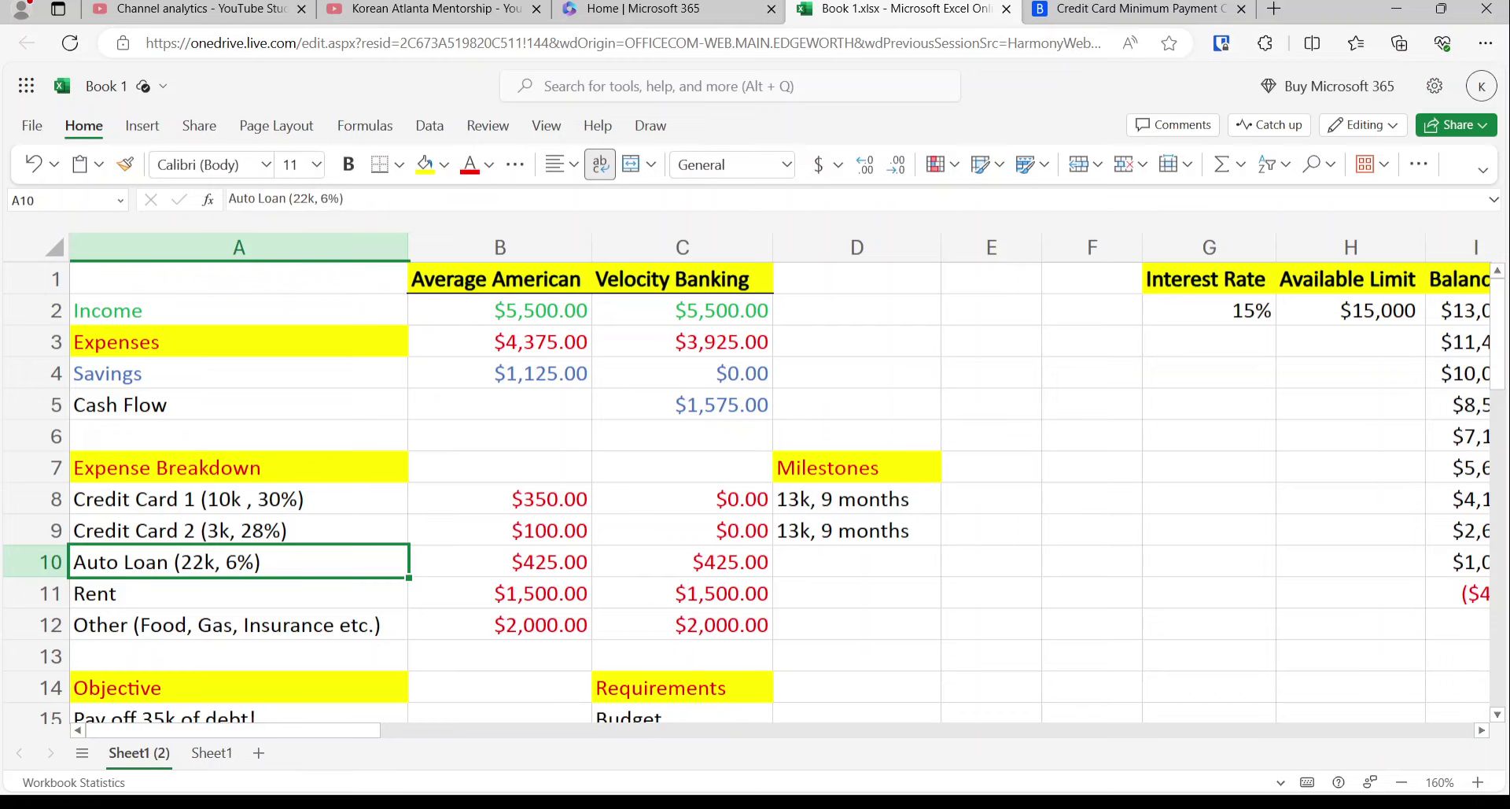
{"action": "key", "text": "Up"}
{"action": "key", "text": "Right"}
{"action": "key", "text": "Up"}
{"action": "key", "text": "Up"}
{"action": "key", "text": "Up"}
{"action": "key", "text": "Right"}
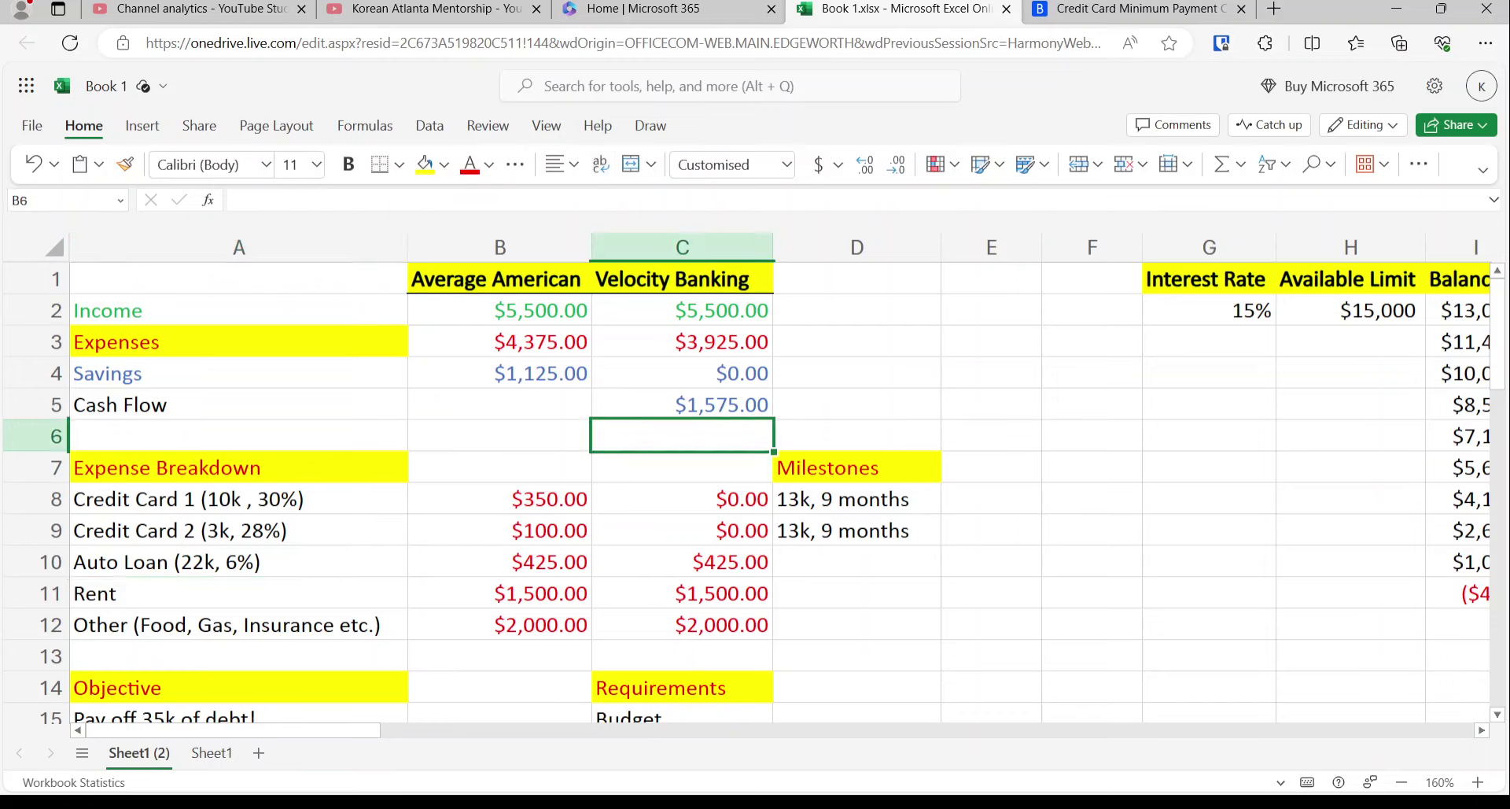
{"action": "key", "text": "Up"}
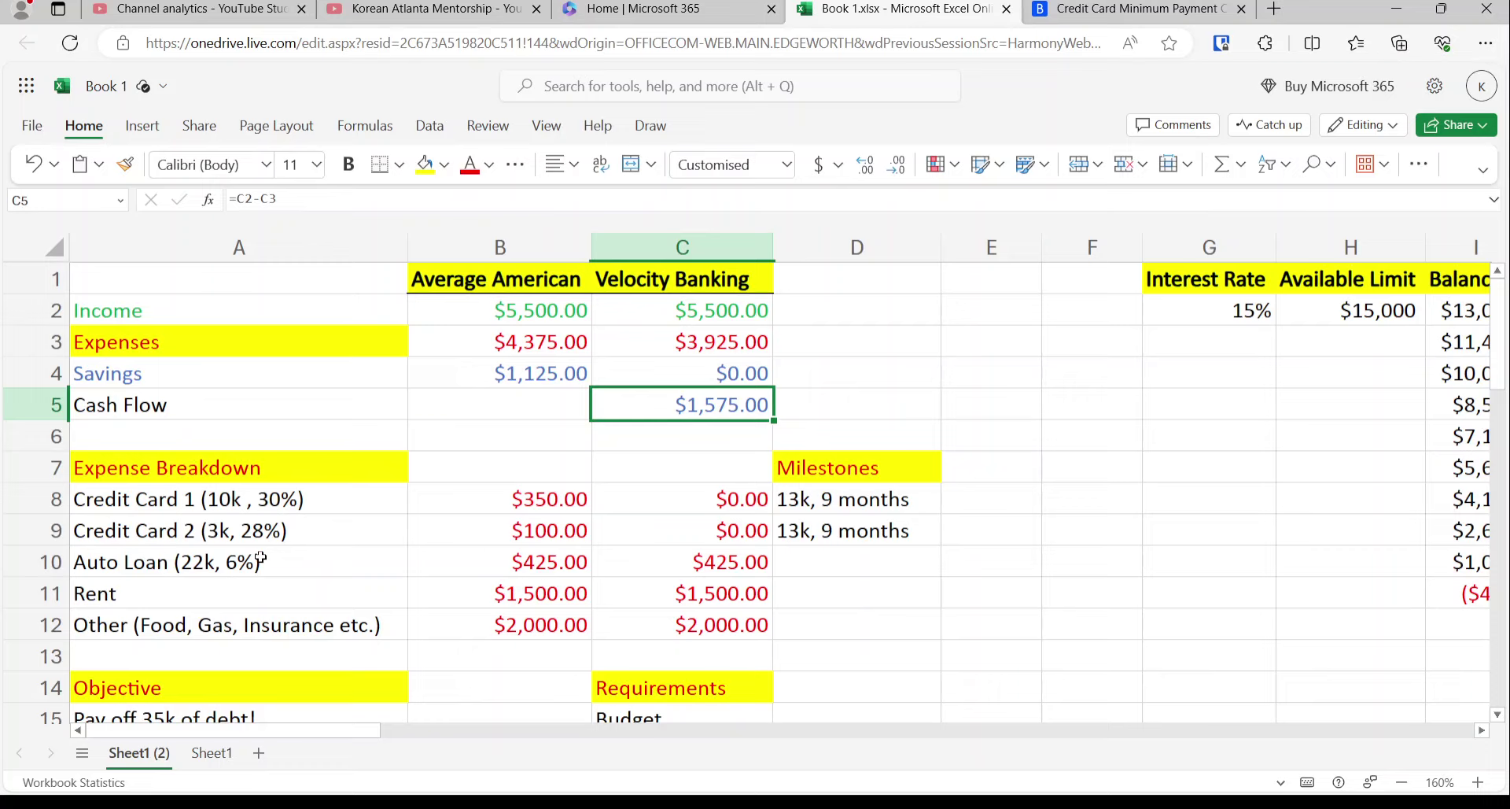
{"action": "left_click", "coordinate": [1290, 302]}
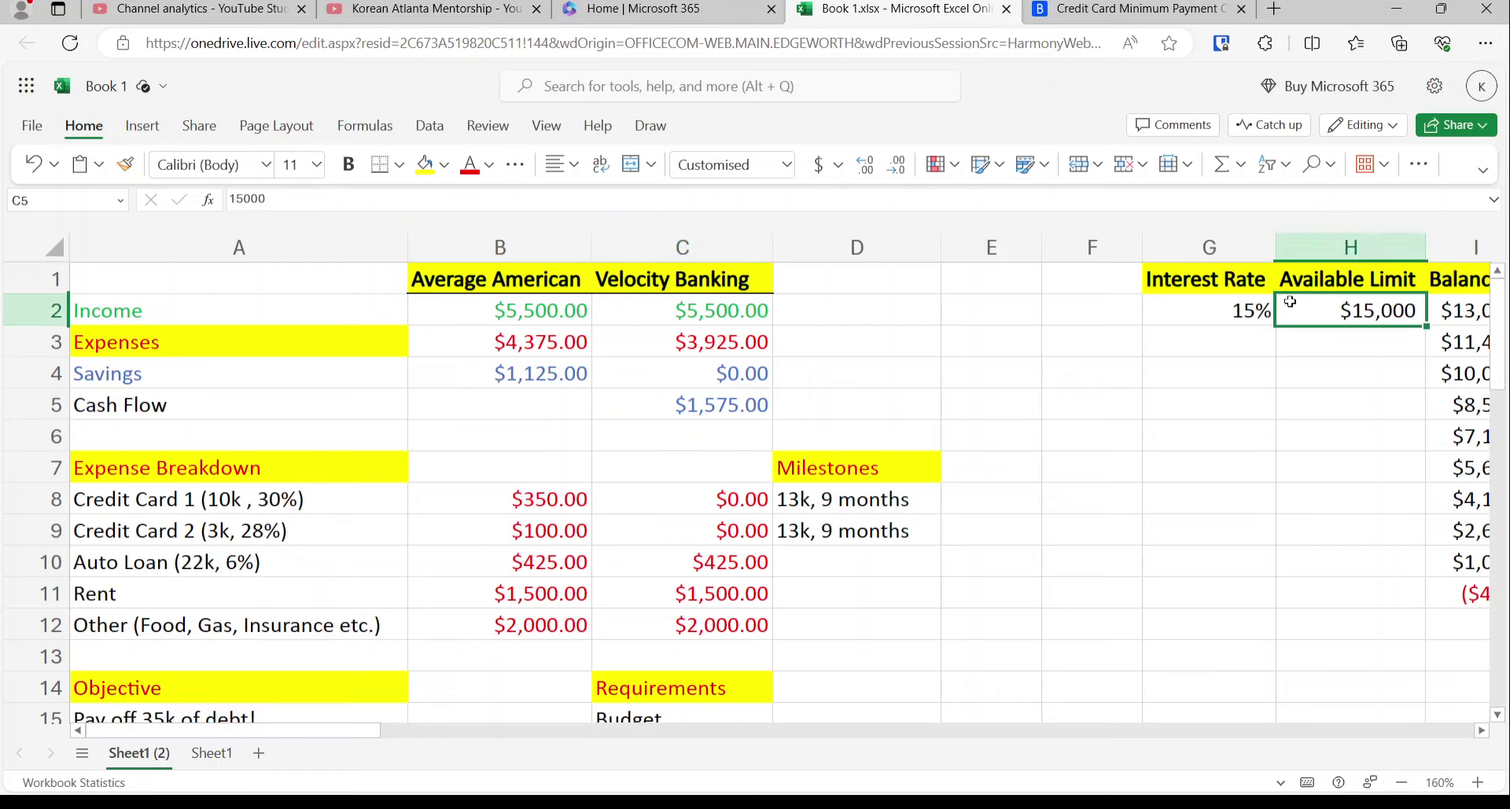
{"action": "key", "text": "Left"}
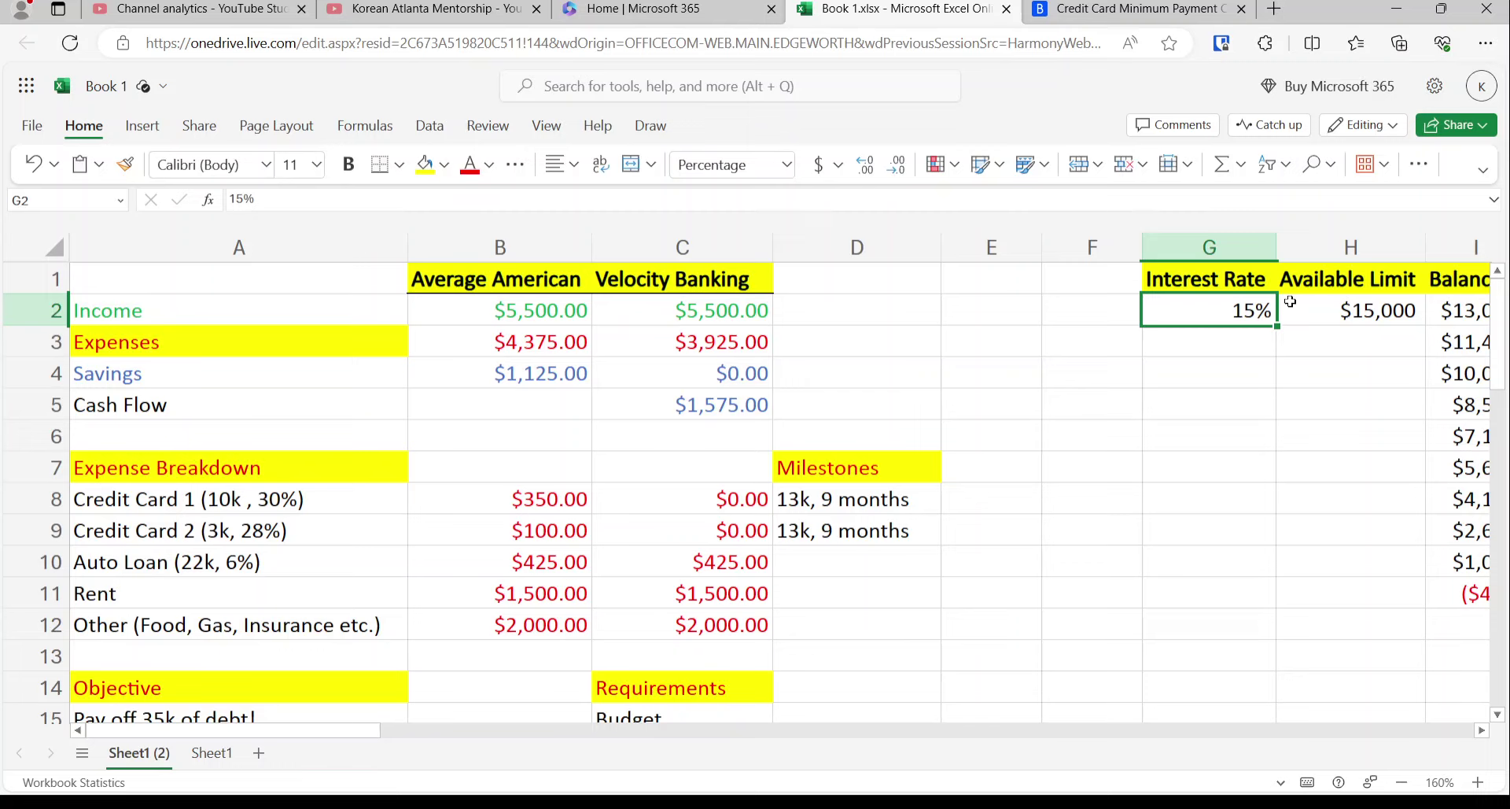
{"action": "key", "text": "Left"}
{"action": "key", "text": "Left"}
{"action": "key", "text": "Left"}
{"action": "key", "text": "Left"}
{"action": "key", "text": "Down"}
{"action": "key", "text": "Down"}
{"action": "key", "text": "Down"}
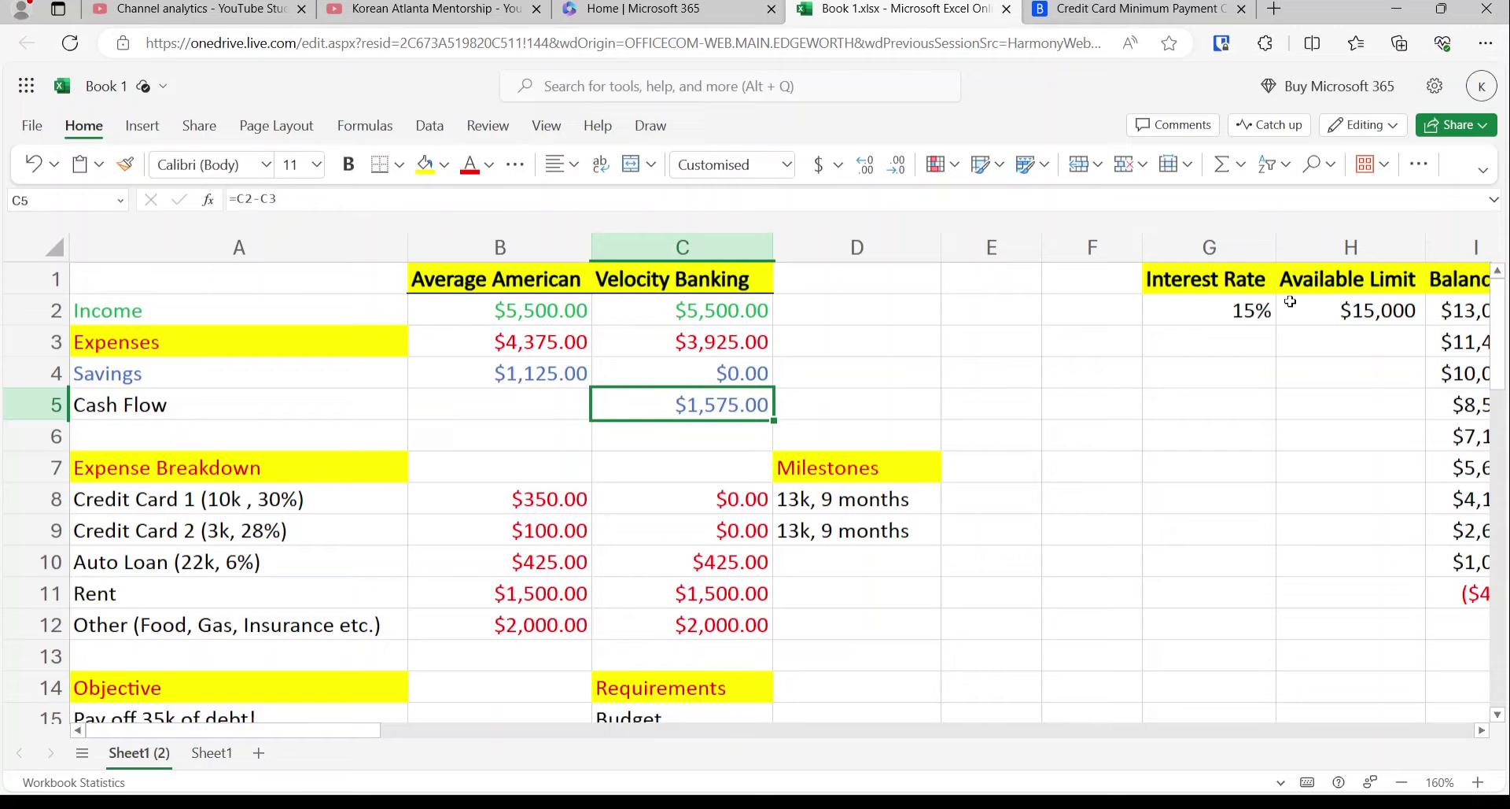
{"action": "key", "text": "Down"}
{"action": "key", "text": "Down"}
{"action": "key", "text": "Down"}
{"action": "key", "text": "Down"}
{"action": "key", "text": "Down"}
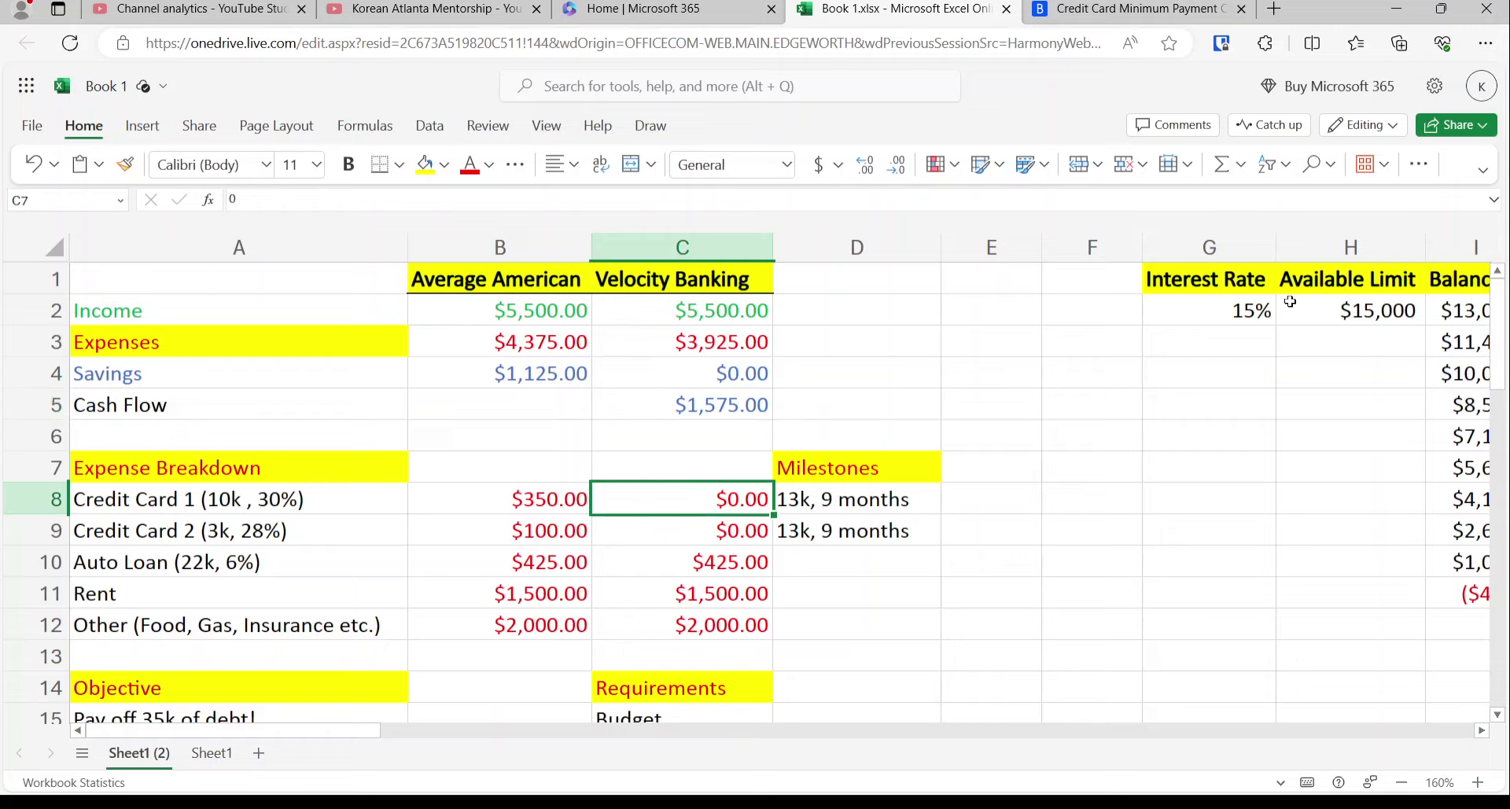
{"action": "key", "text": "Left"}
{"action": "key", "text": "Left"}
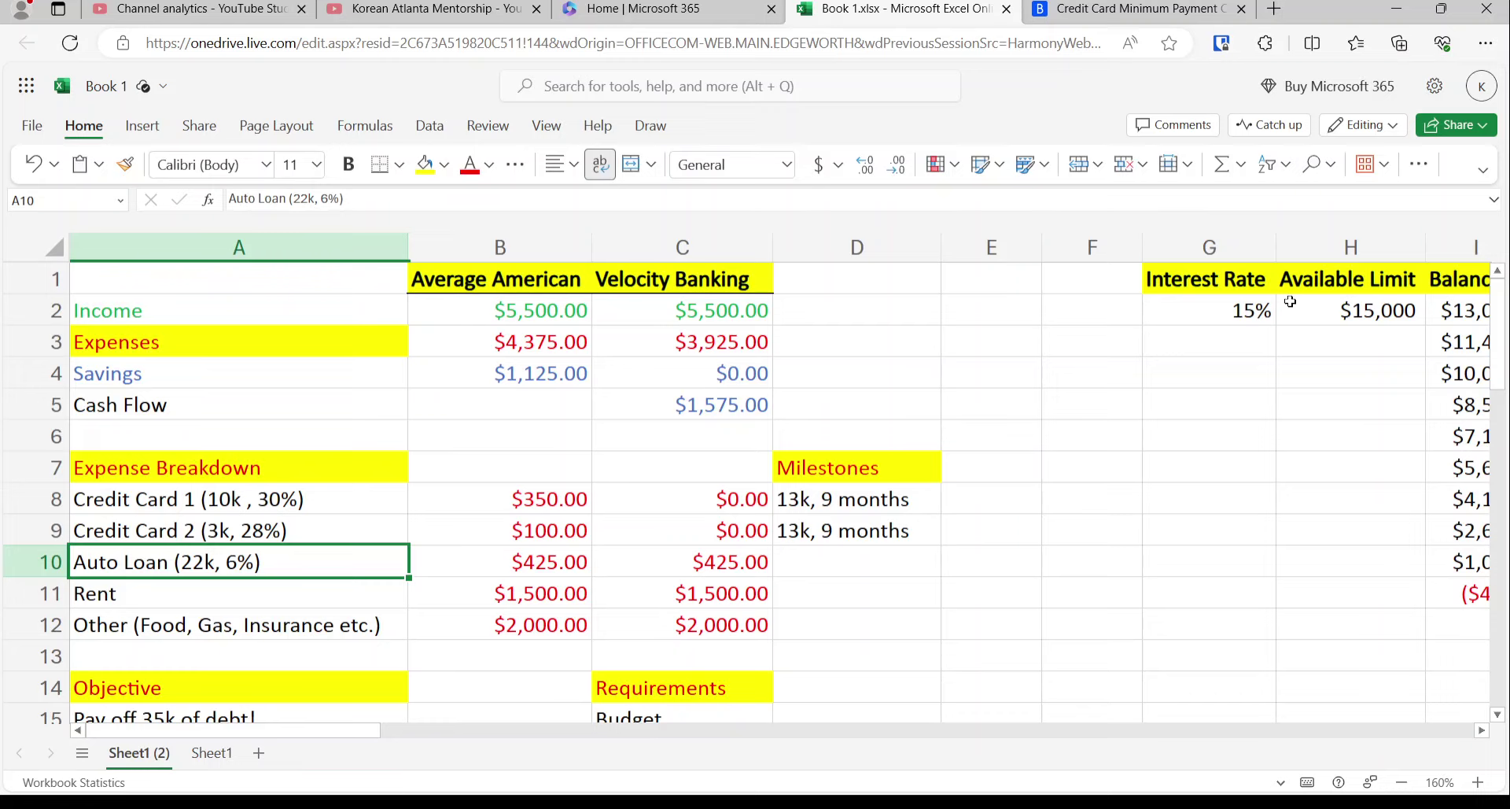
{"action": "key", "text": "Up"}
{"action": "key", "text": "shift+Up"}
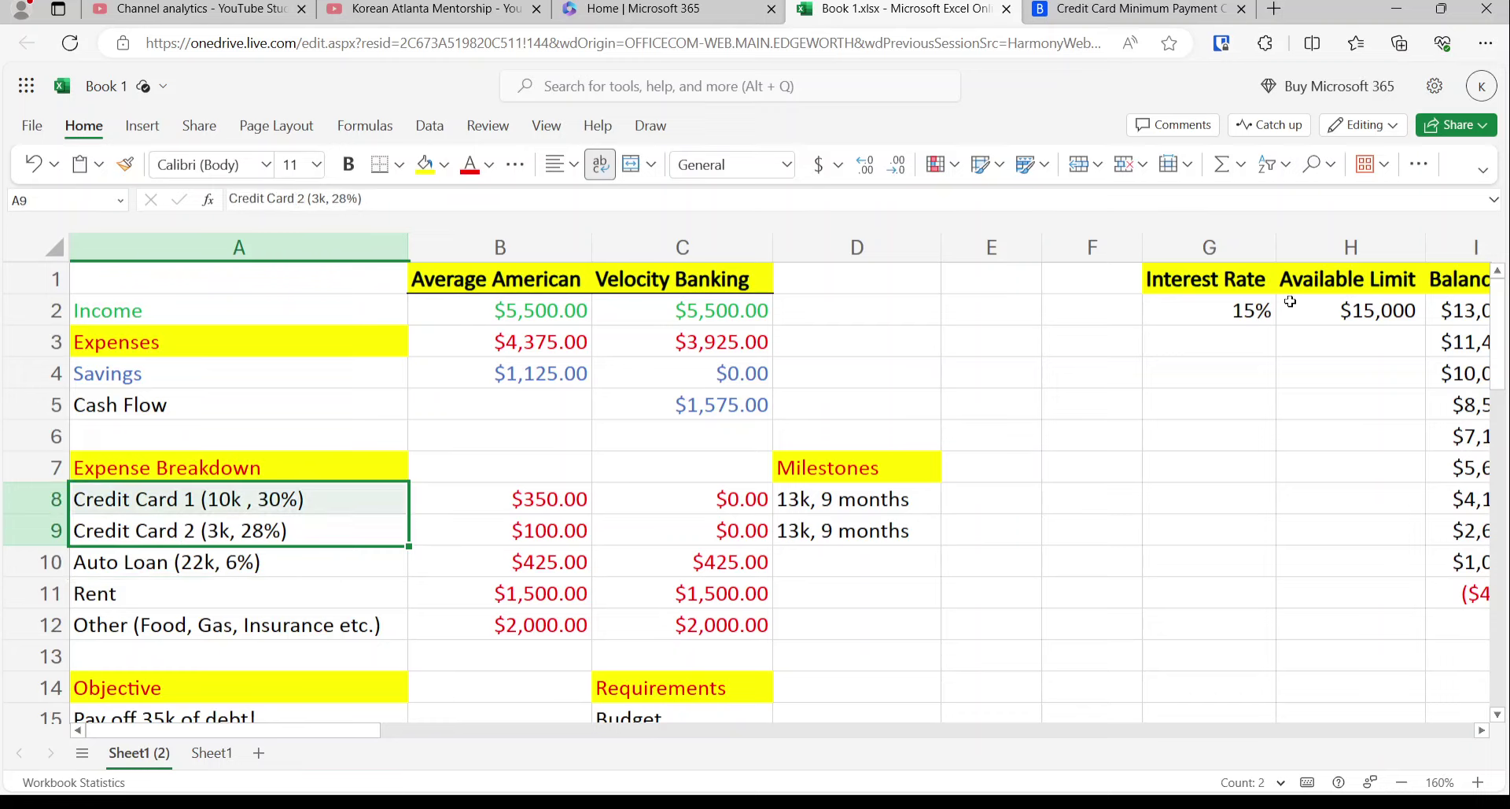
{"action": "key", "text": "Up"}
{"action": "key", "text": "Down"}
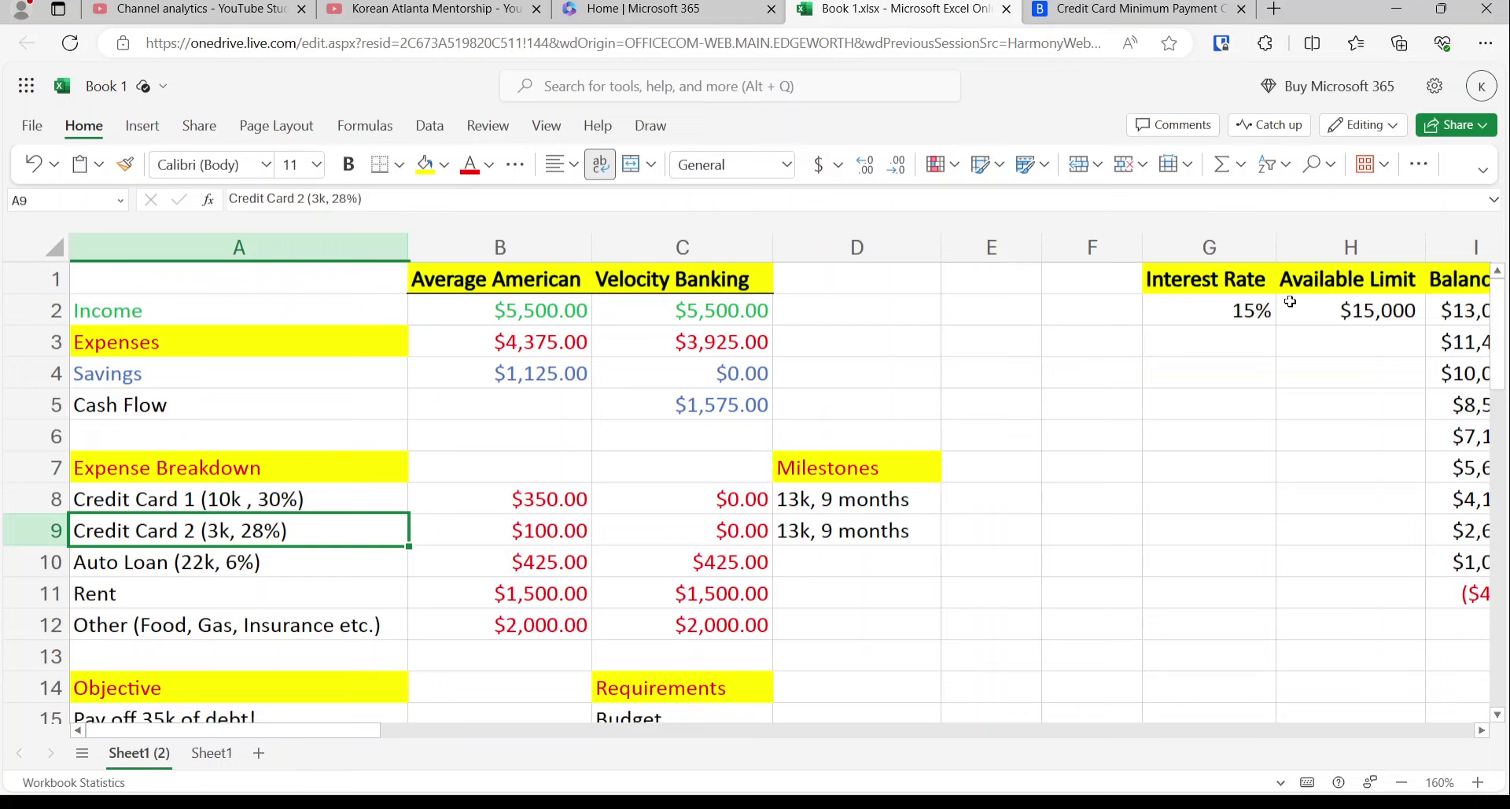
{"action": "key", "text": "Right"}
{"action": "key", "text": "Right"}
{"action": "key", "text": "Up"}
{"action": "key", "text": "Up"}
{"action": "key", "text": "Up"}
{"action": "key", "text": "Up"}
{"action": "key", "text": "Up"}
{"action": "key", "text": "Up"}
{"action": "key", "text": "Up"}
{"action": "key", "text": "Right"}
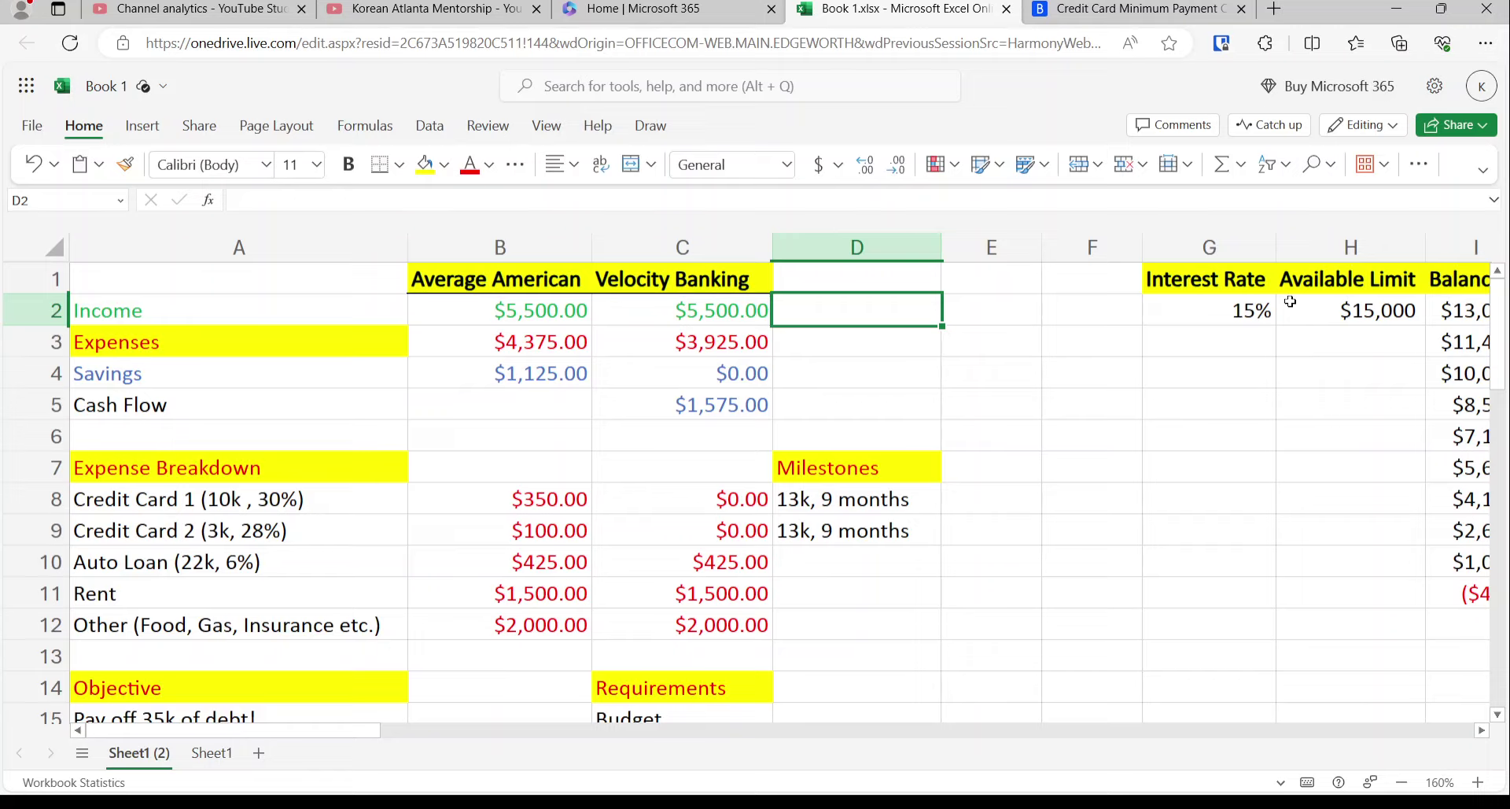
{"action": "key", "text": "Down"}
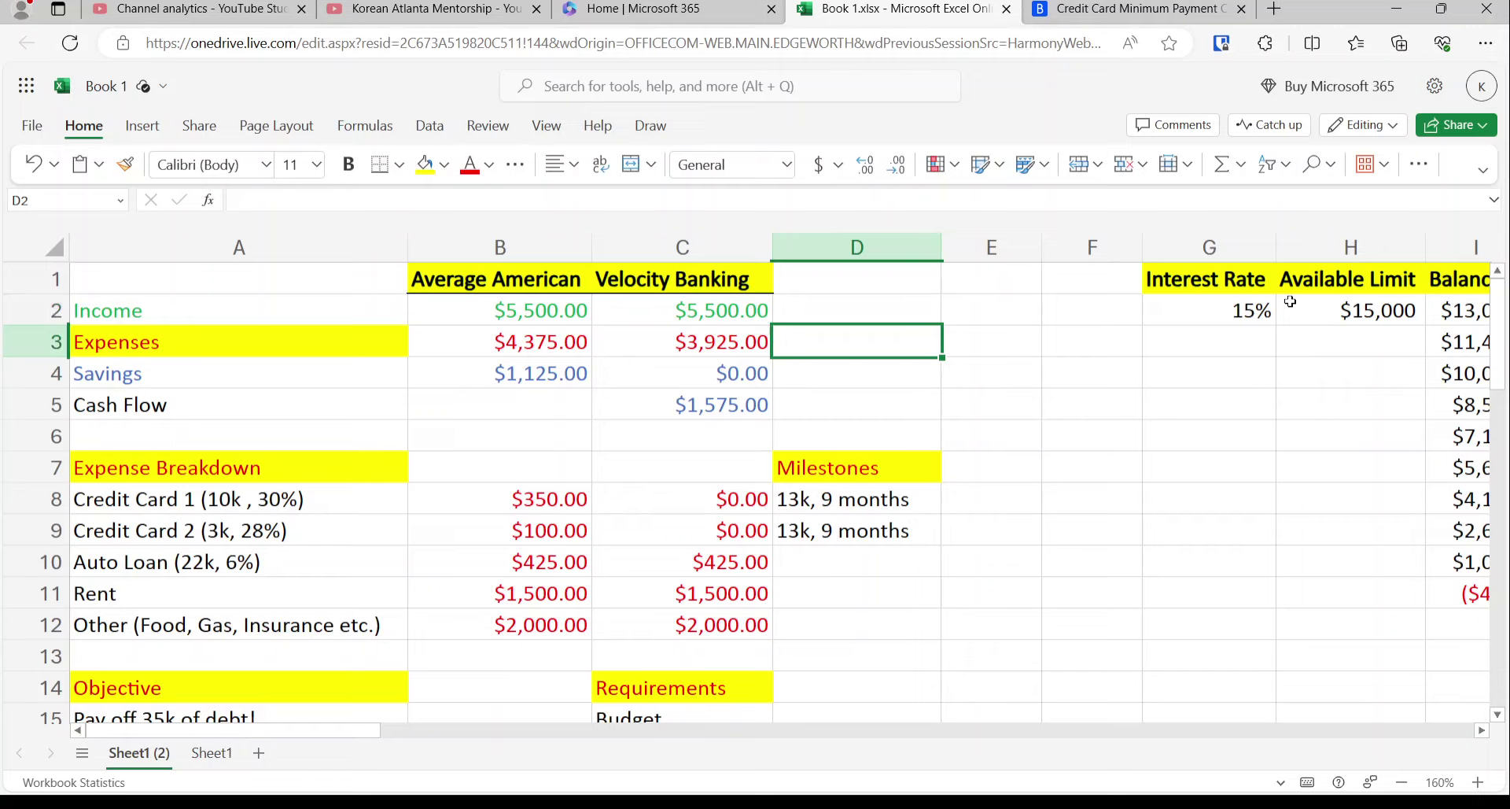
{"action": "key", "text": "Down"}
{"action": "key", "text": "Left"}
{"action": "key", "text": "Down"}
{"action": "key", "text": "Down"}
{"action": "key", "text": "Down"}
{"action": "key", "text": "Down"}
{"action": "key", "text": "Down"}
{"action": "key", "text": "Down"}
{"action": "key", "text": "Down"}
{"action": "key", "text": "Up"}
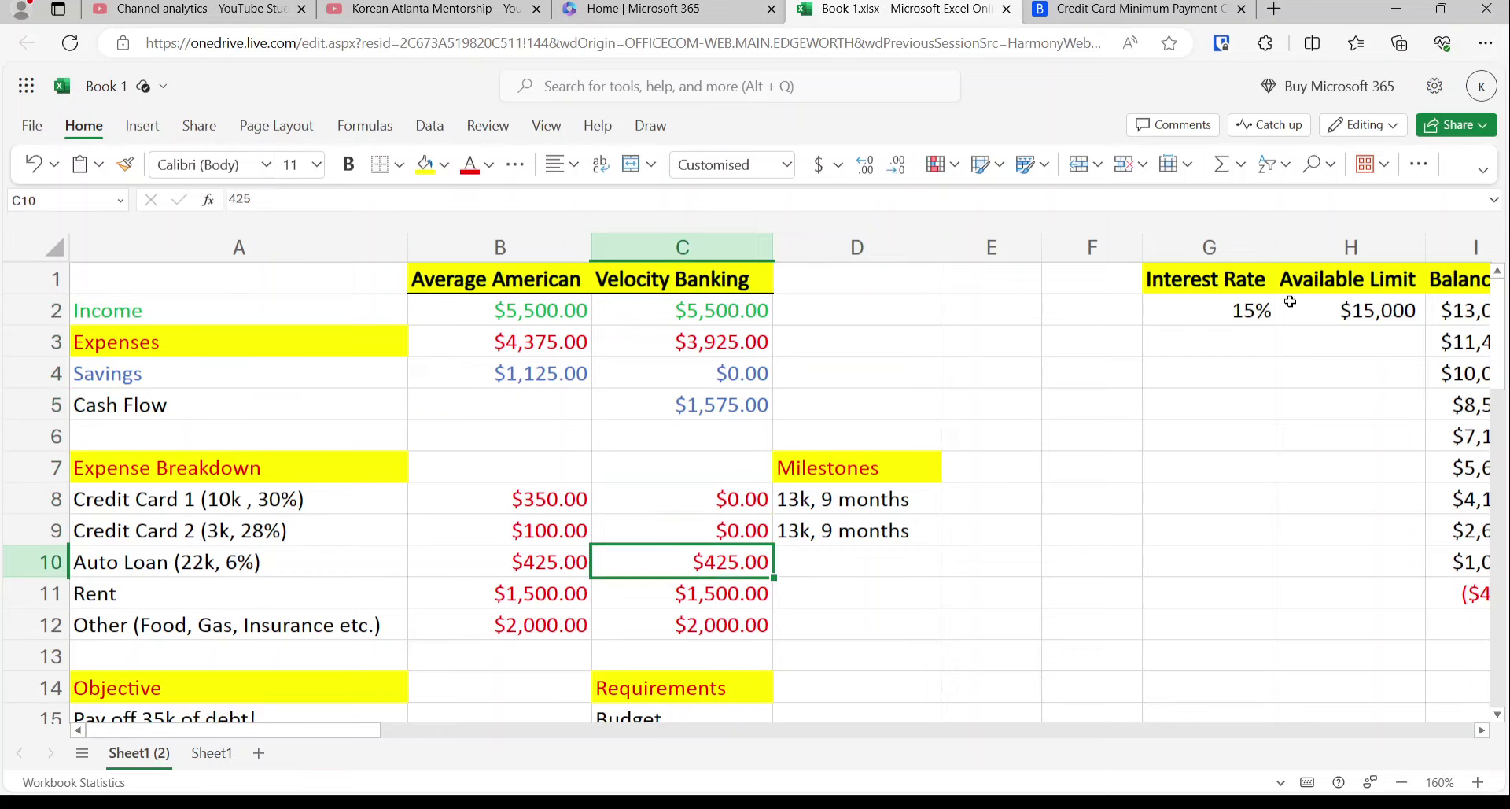
{"action": "key", "text": "Right"}
{"action": "key", "text": "Right"}
{"action": "key", "text": "Left"}
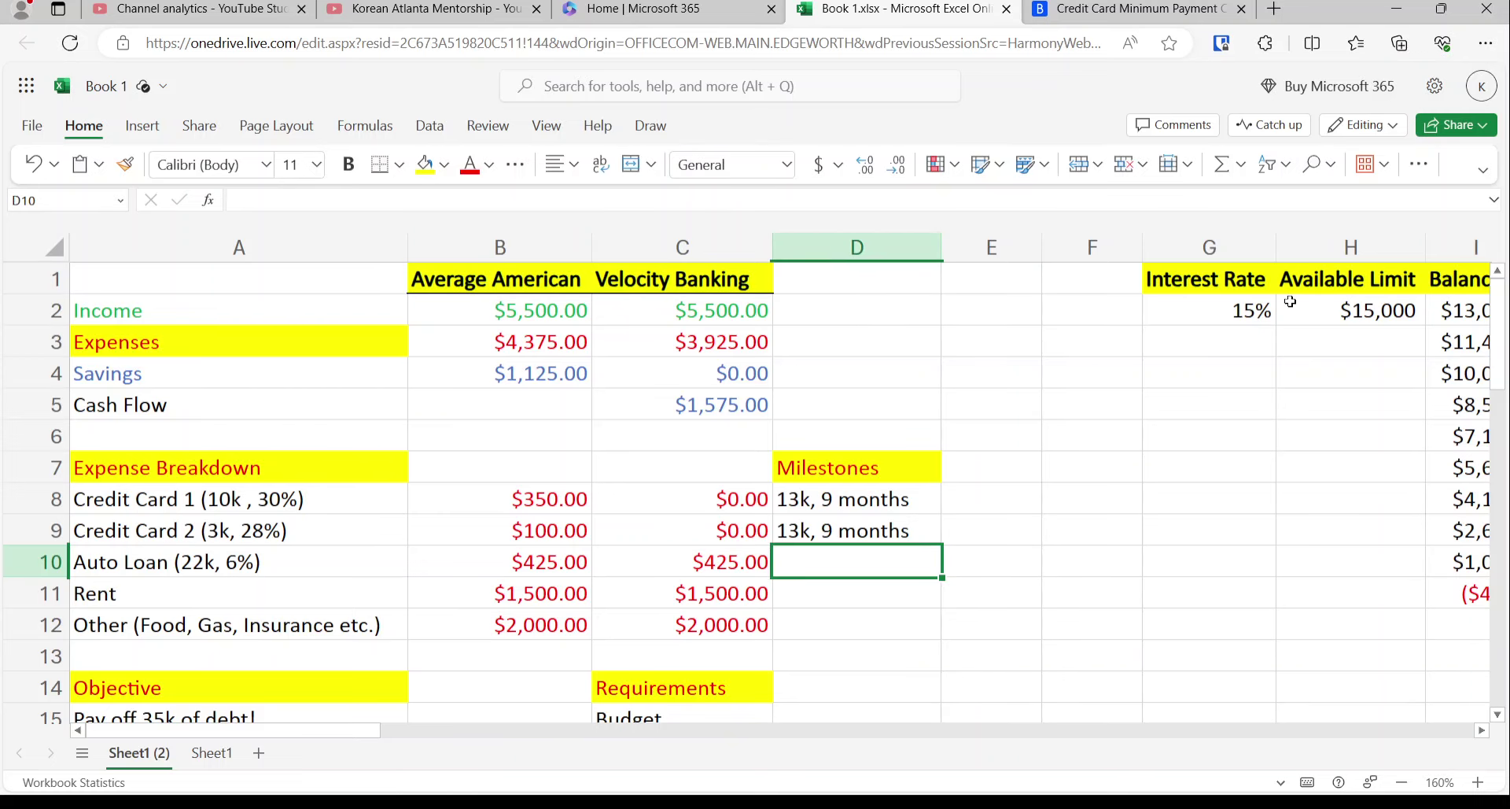
{"action": "key", "text": "Left"}
{"action": "key", "text": "Left"}
{"action": "key", "text": "Left"}
{"action": "key", "text": "Up"}
{"action": "key", "text": "Right"}
{"action": "key", "text": "Right"}
{"action": "key", "text": "Right"}
{"action": "key", "text": "Right"}
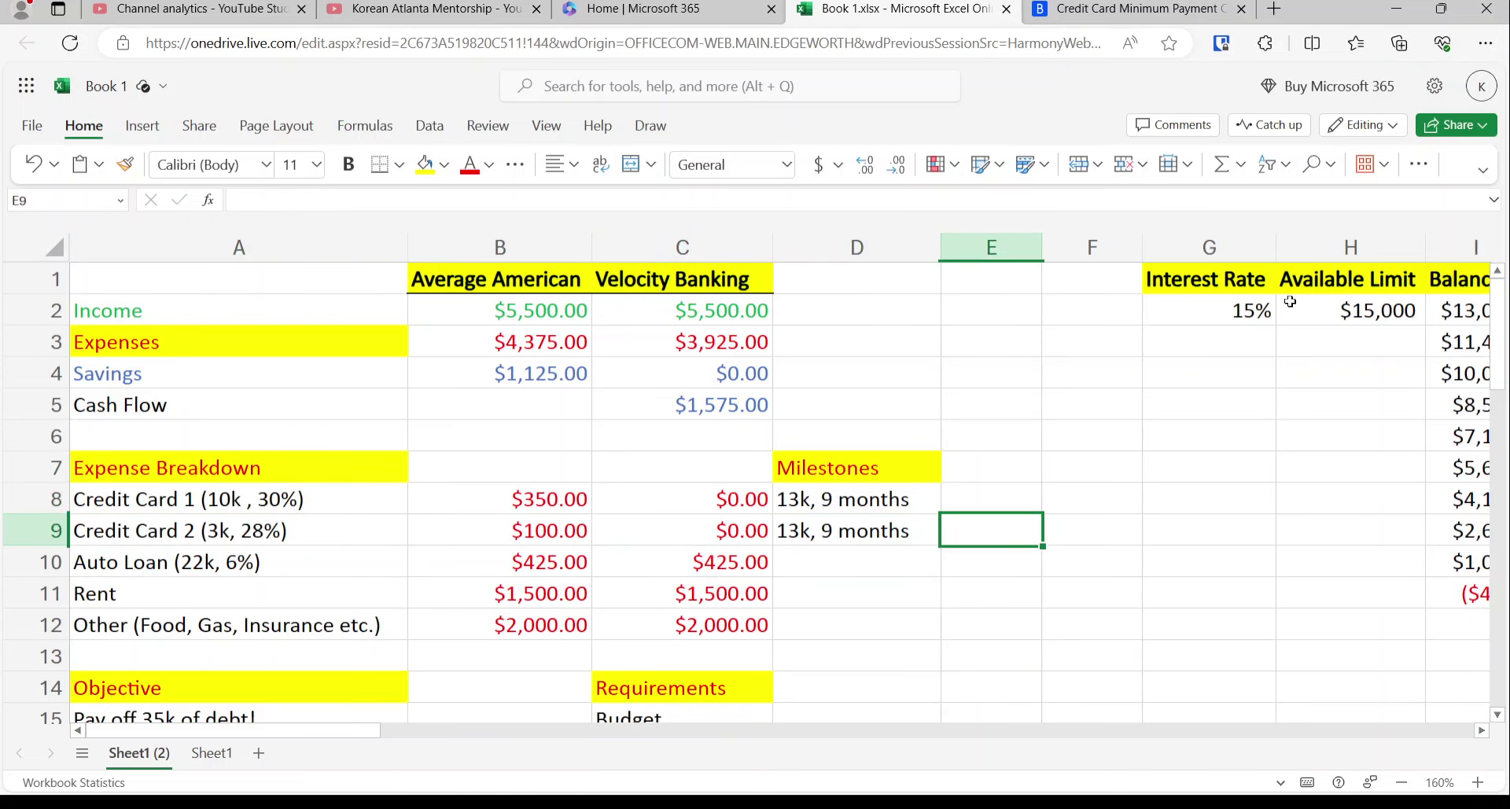
{"action": "key", "text": "Right"}
{"action": "key", "text": "Right"}
{"action": "key", "text": "Right"}
{"action": "key", "text": "Right"}
{"action": "key", "text": "Right"}
{"action": "key", "text": "Left"}
{"action": "key", "text": "Left"}
{"action": "key", "text": "Down"}
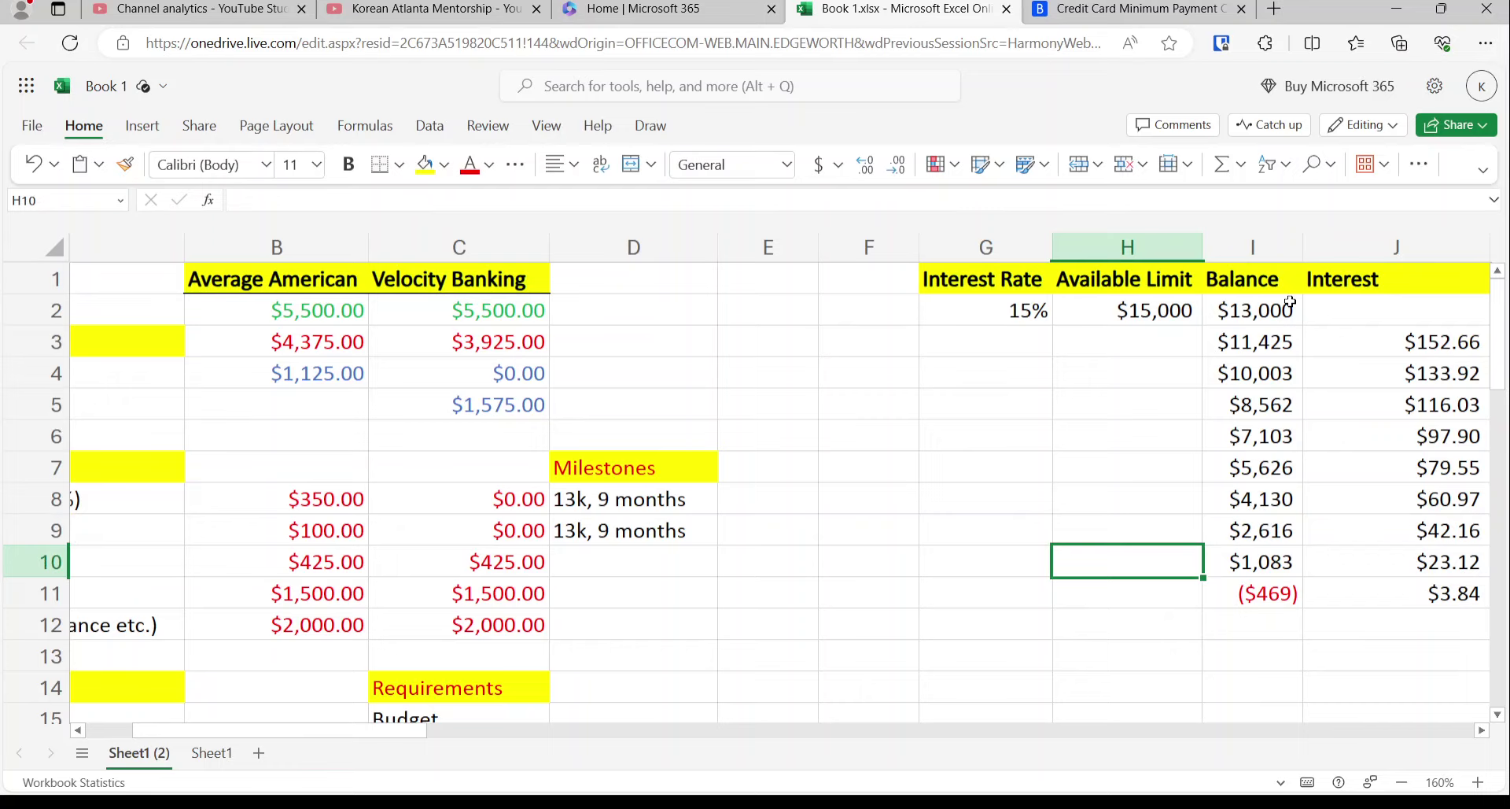
{"action": "key", "text": "Left"}
{"action": "key", "text": "Left"}
{"action": "key", "text": "Left"}
{"action": "key", "text": "Left"}
{"action": "key", "text": "Left"}
{"action": "key", "text": "Up"}
{"action": "key", "text": "Up"}
{"action": "key", "text": "Up"}
{"action": "key", "text": "Up"}
{"action": "key", "text": "Up"}
{"action": "key", "text": "Down"}
{"action": "key", "text": "Right"}
{"action": "key", "text": "Right"}
{"action": "key", "text": "Down"}
{"action": "key", "text": "Down"}
{"action": "key", "text": "Down"}
{"action": "key", "text": "Left"}
{"action": "key", "text": "Left"}
{"action": "key", "text": "Up"}
{"action": "key", "text": "Up"}
{"action": "key", "text": "Up"}
{"action": "key", "text": "Up"}
{"action": "key", "text": "Up"}
{"action": "key", "text": "Down"}
{"action": "key", "text": "Down"}
{"action": "key", "text": "Down"}
{"action": "key", "text": "Down"}
{"action": "key", "text": "Down"}
{"action": "key", "text": "Down"}
{"action": "key", "text": "Left"}
{"action": "key", "text": "Left"}
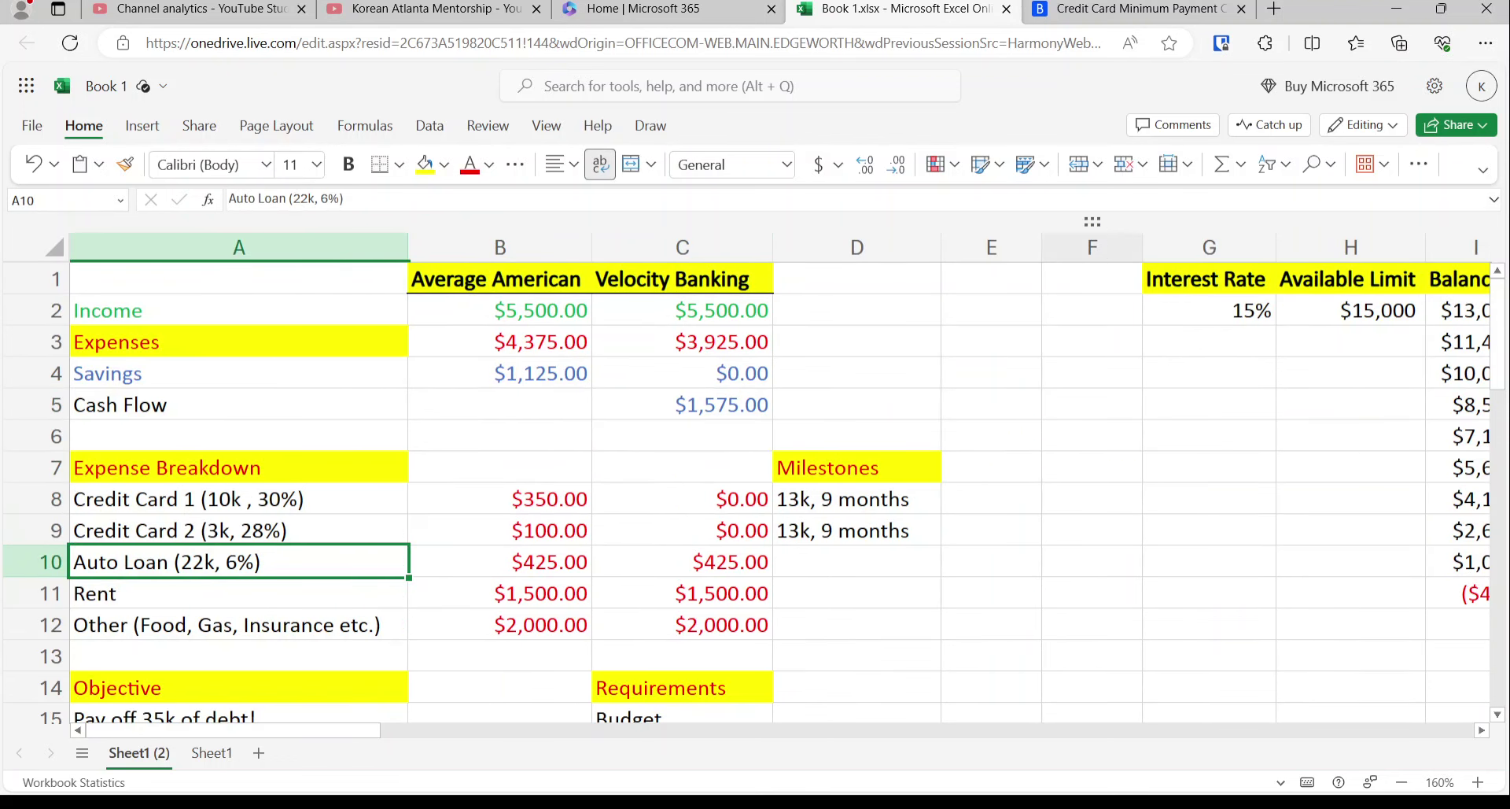
- From the Bankrate tab, search the web for 'bankrate auto loan calculator'
{"action": "left_click", "coordinate": [1105, 9]}
{"action": "scroll", "coordinate": [531, 154], "scroll_direction": "up", "scroll_amount": 2}
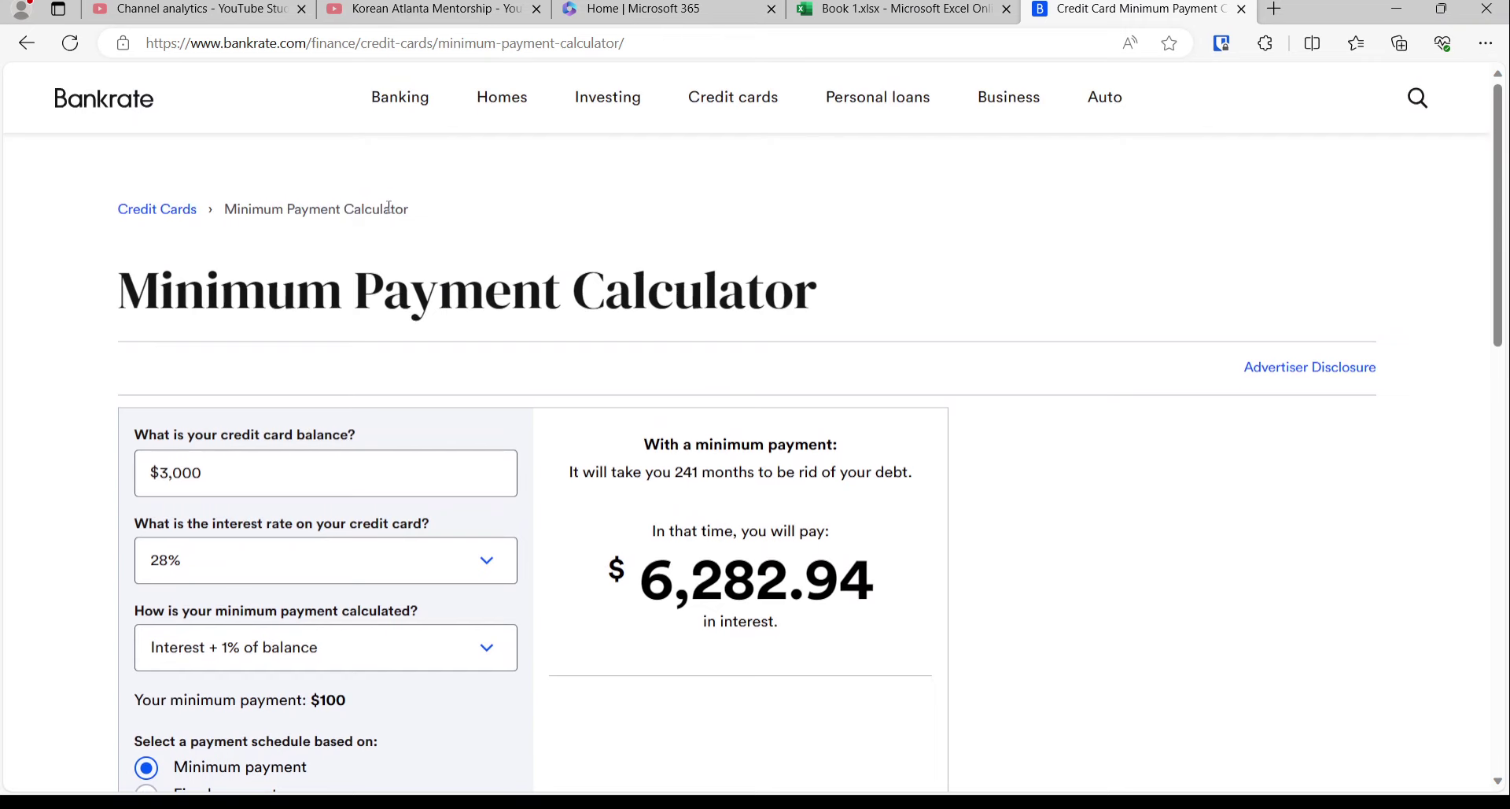
{"action": "mouse_move", "coordinate": [398, 105]}
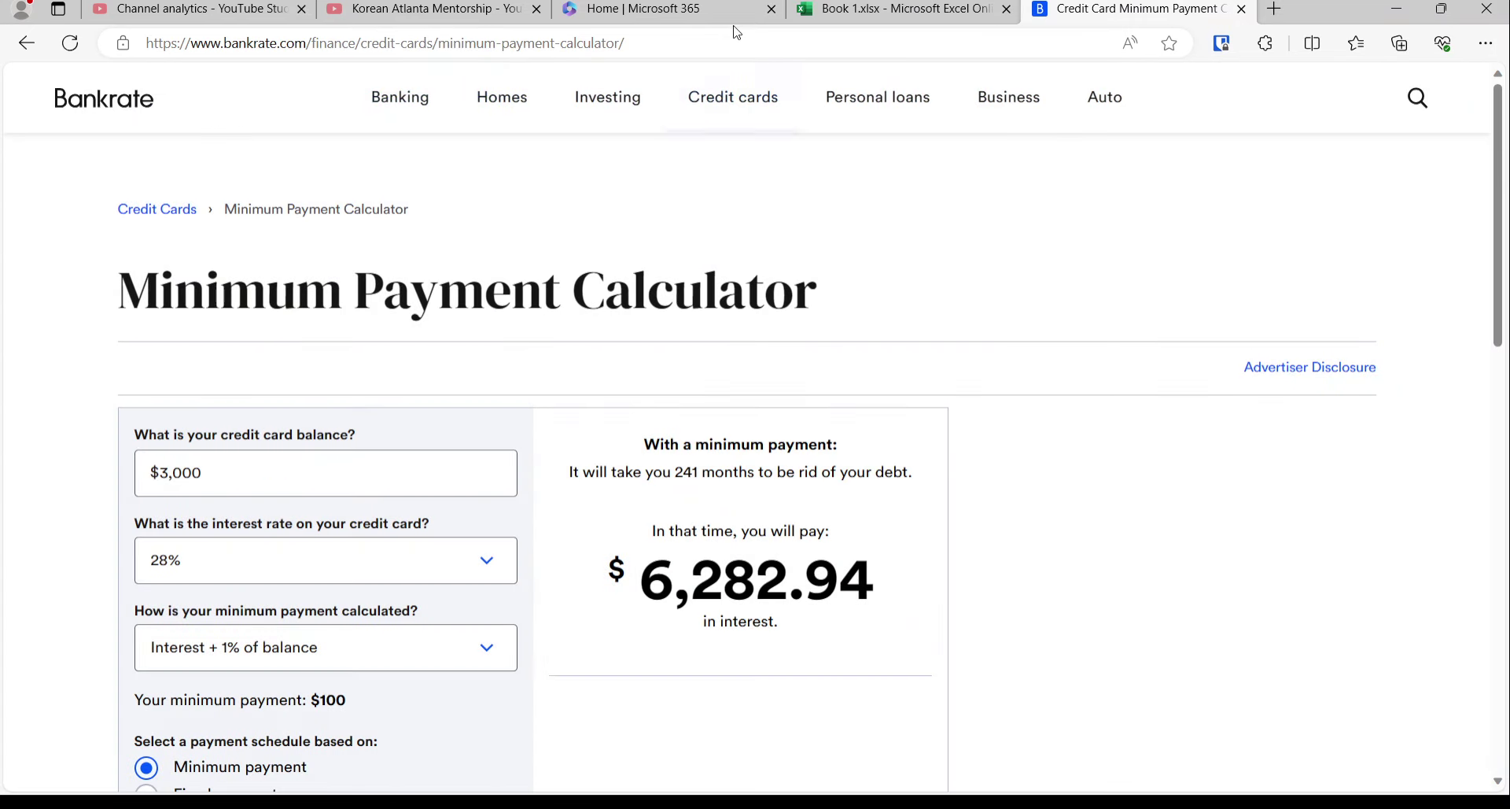
{"action": "left_click", "coordinate": [737, 33]}
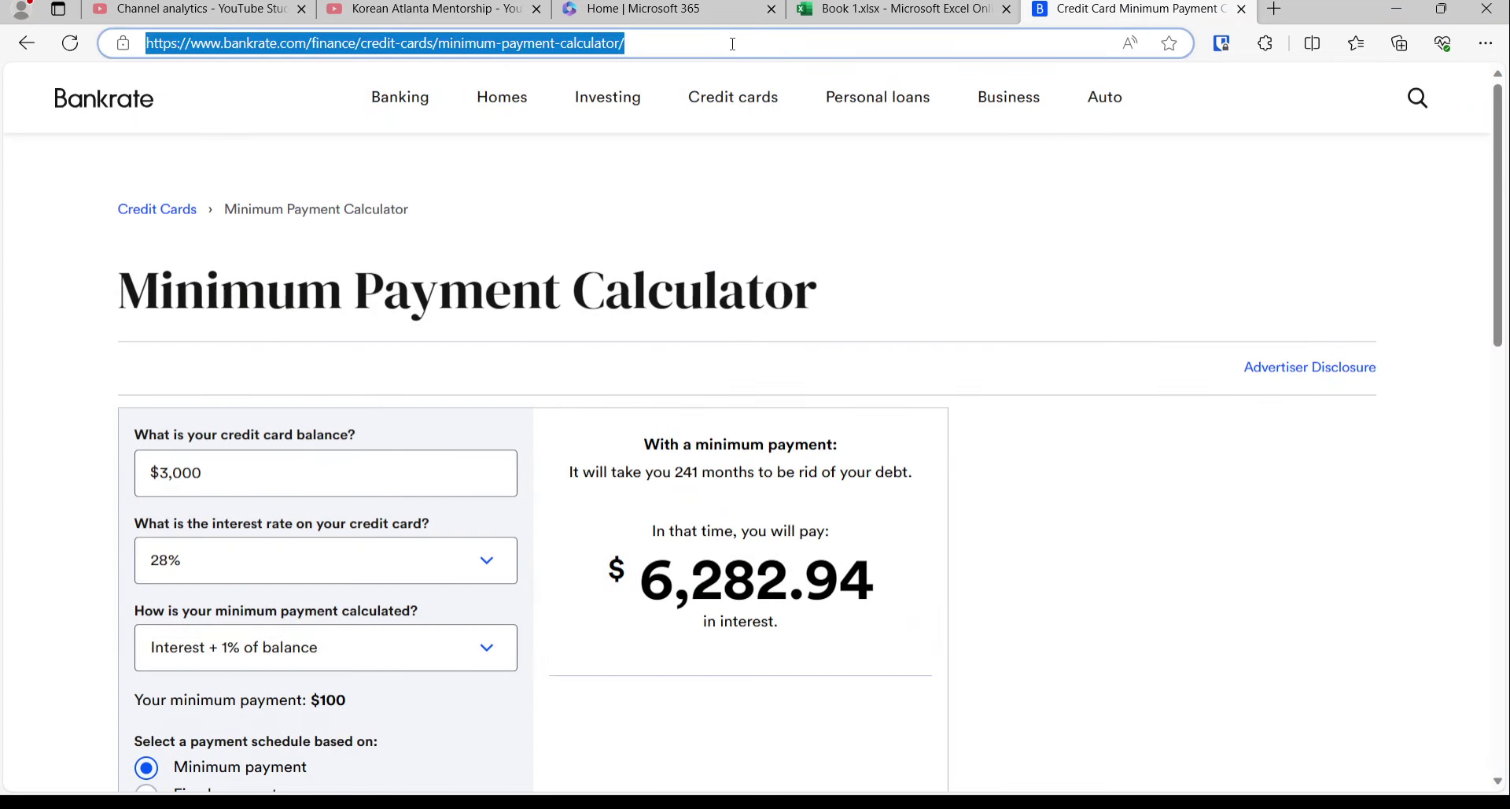
{"action": "type", "text": "bankrate "}
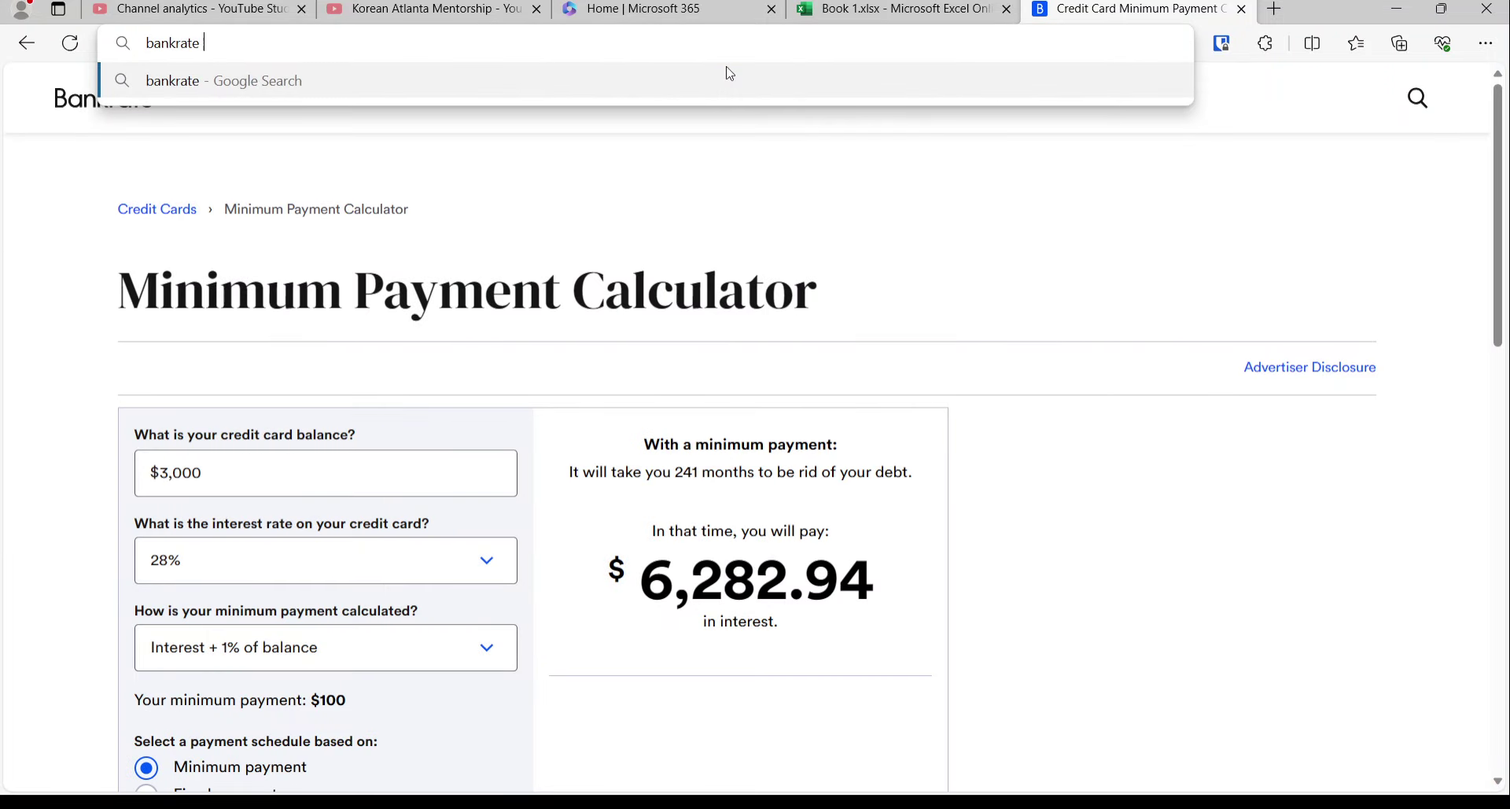
{"action": "type", "text": "aut"}
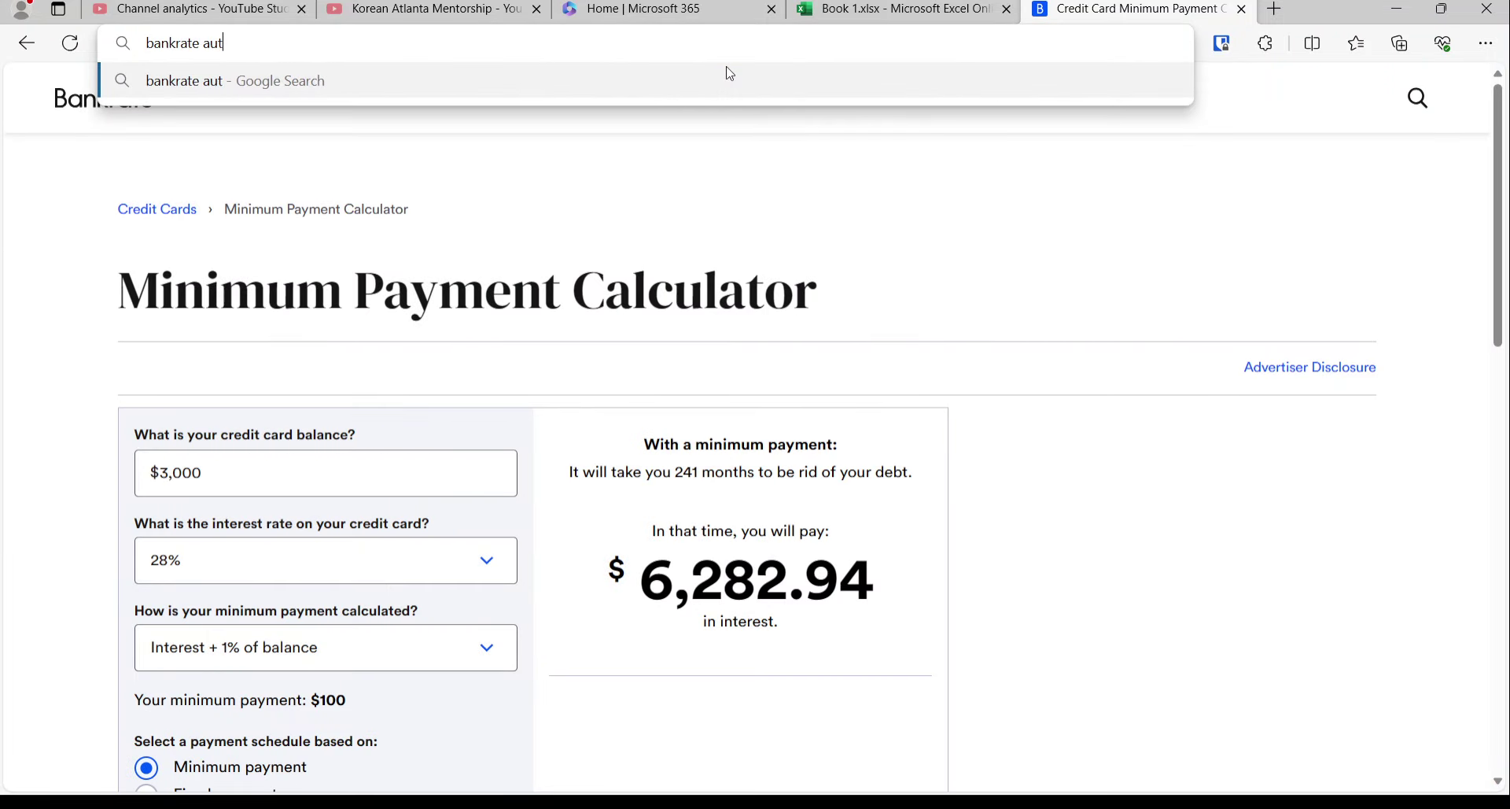
{"action": "type", "text": "o loan calculator"}
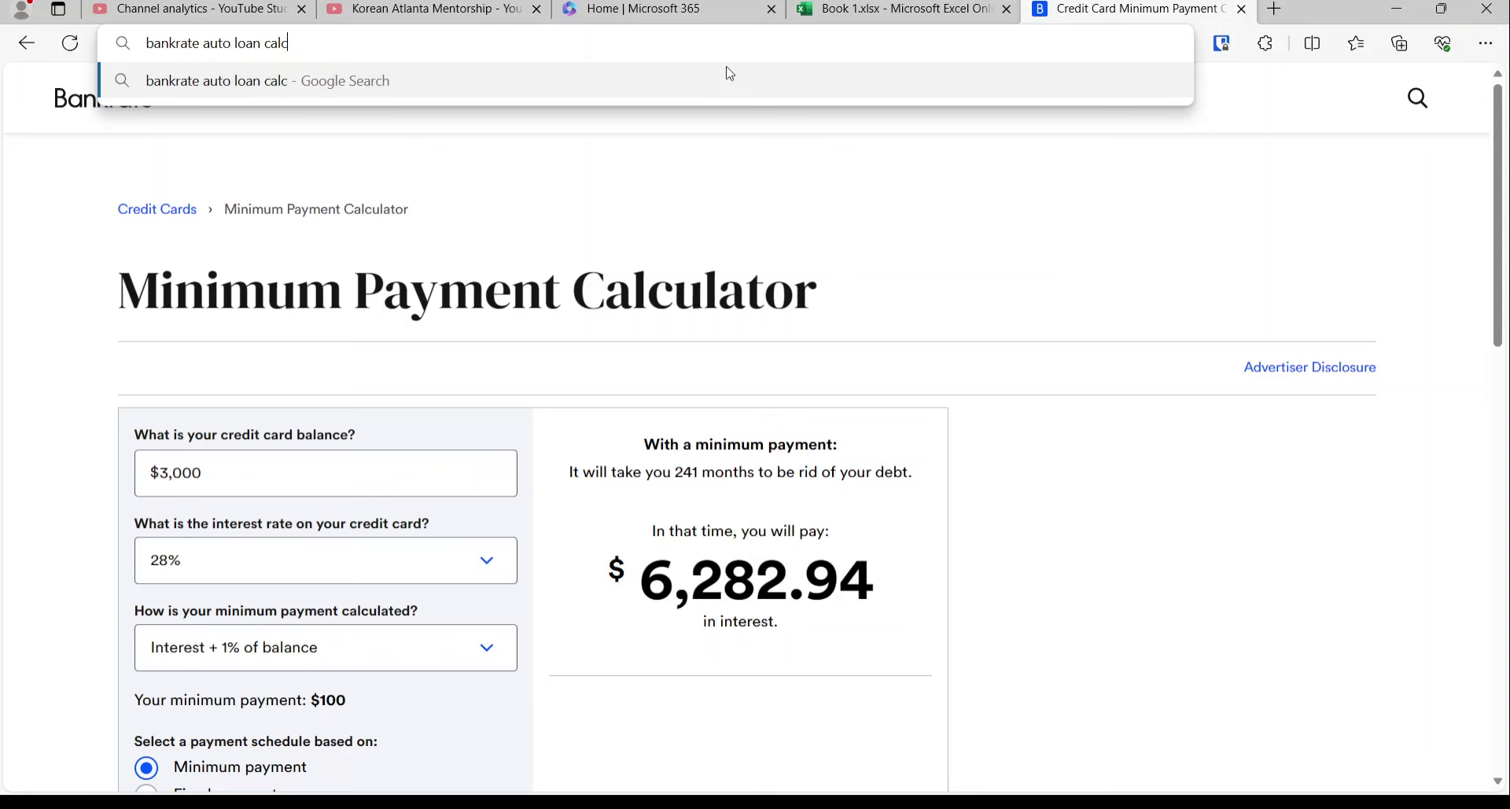
{"action": "key", "text": "Return"}
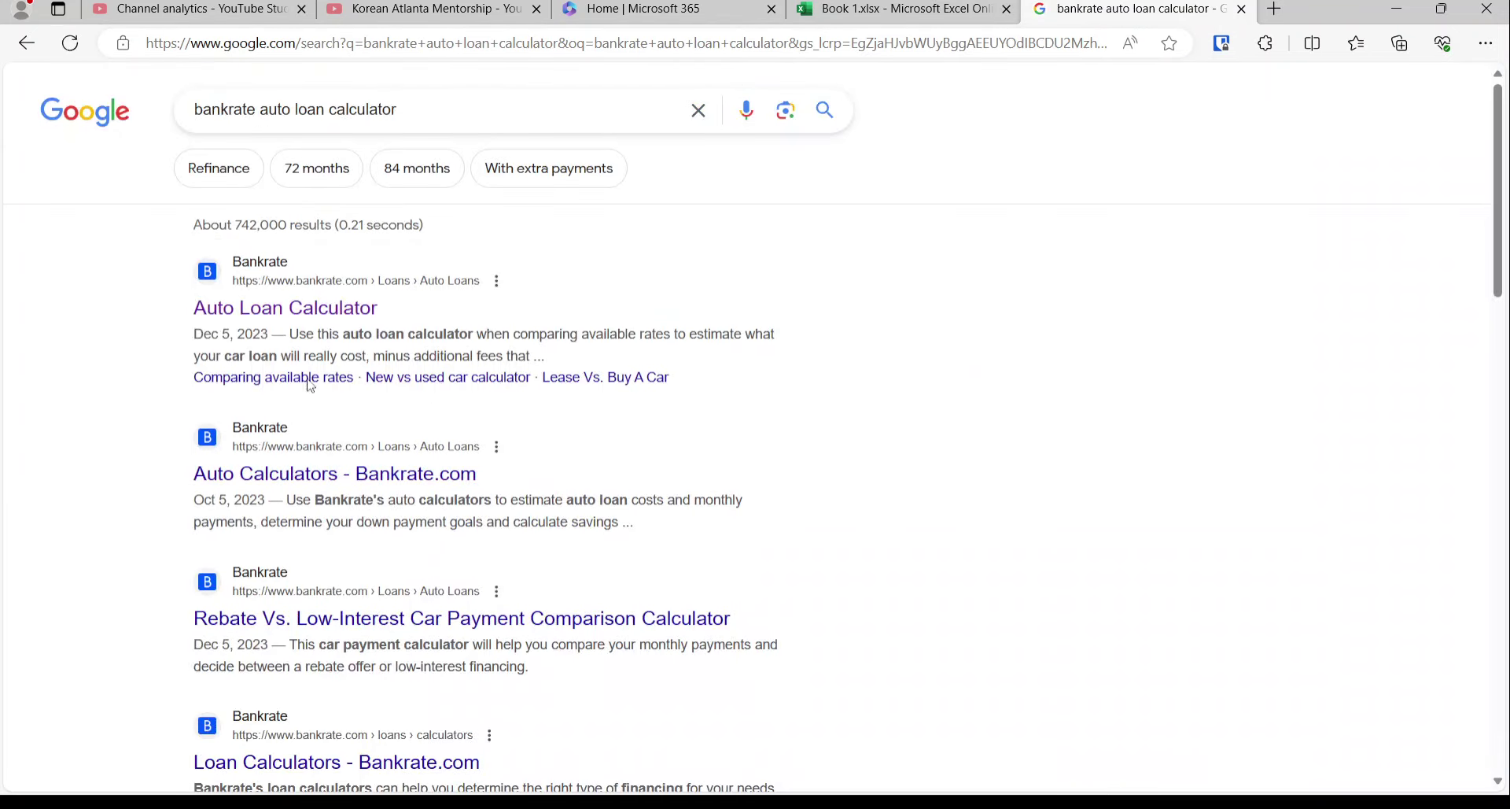
- On Bankrate's Auto Loan Calculator, calculate a $22,000 loan at a 6% rate
{"action": "left_click", "coordinate": [271, 319]}
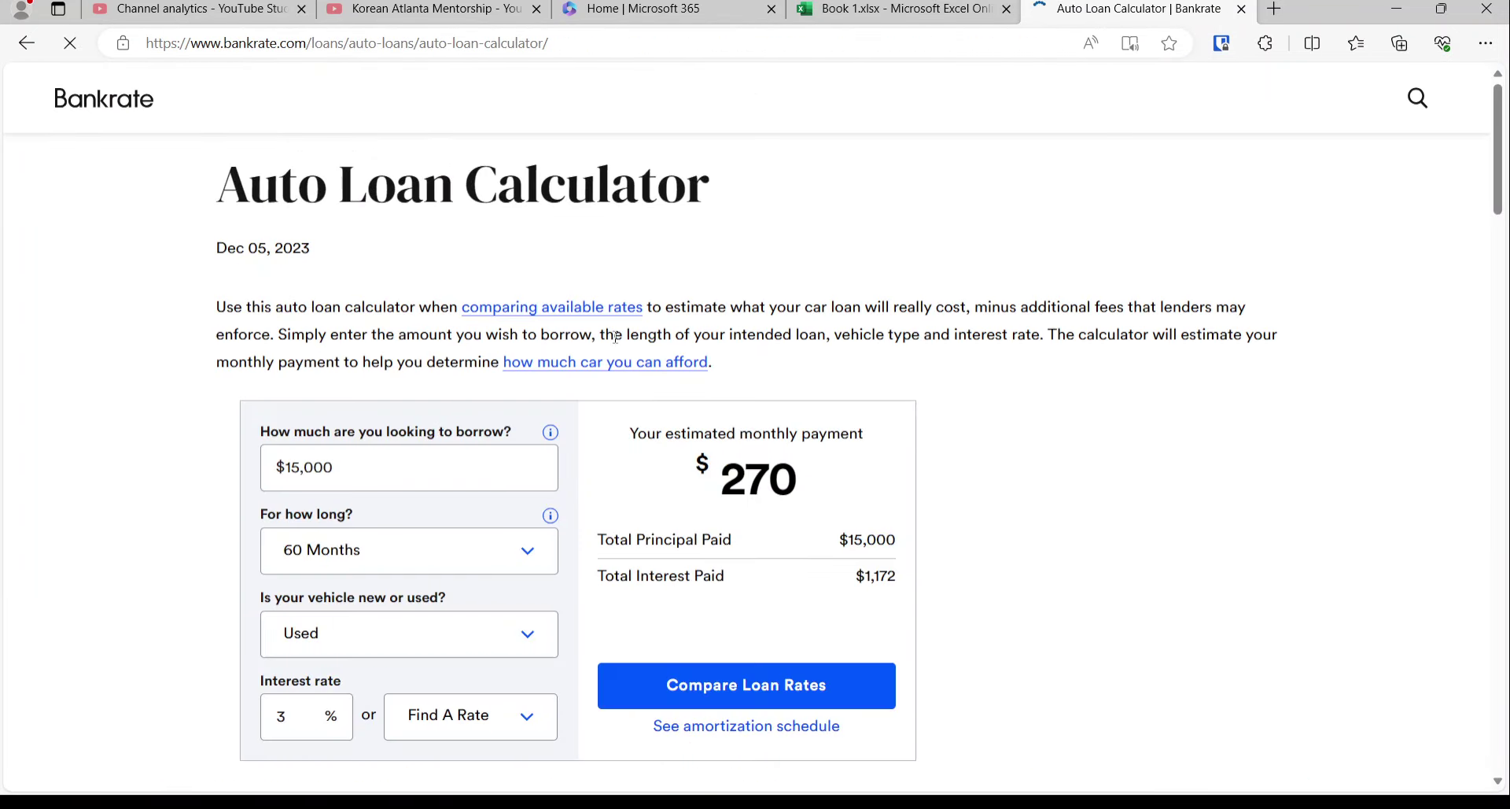
{"action": "triple_click", "coordinate": [353, 453]}
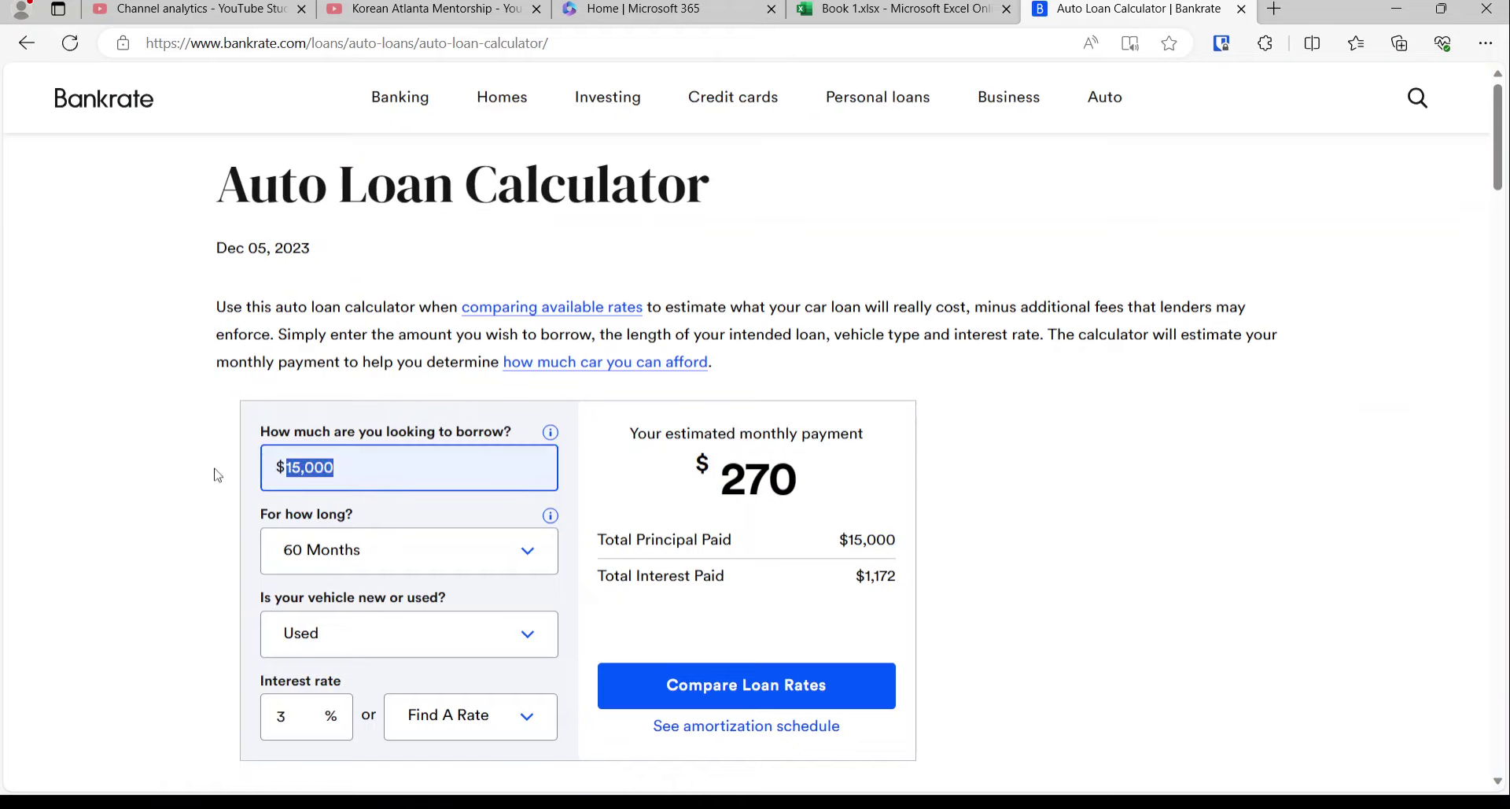
{"action": "type", "text": "22000"}
{"action": "double_click", "coordinate": [283, 716]}
{"action": "type", "text": "6"}
{"action": "left_click", "coordinate": [114, 666]}
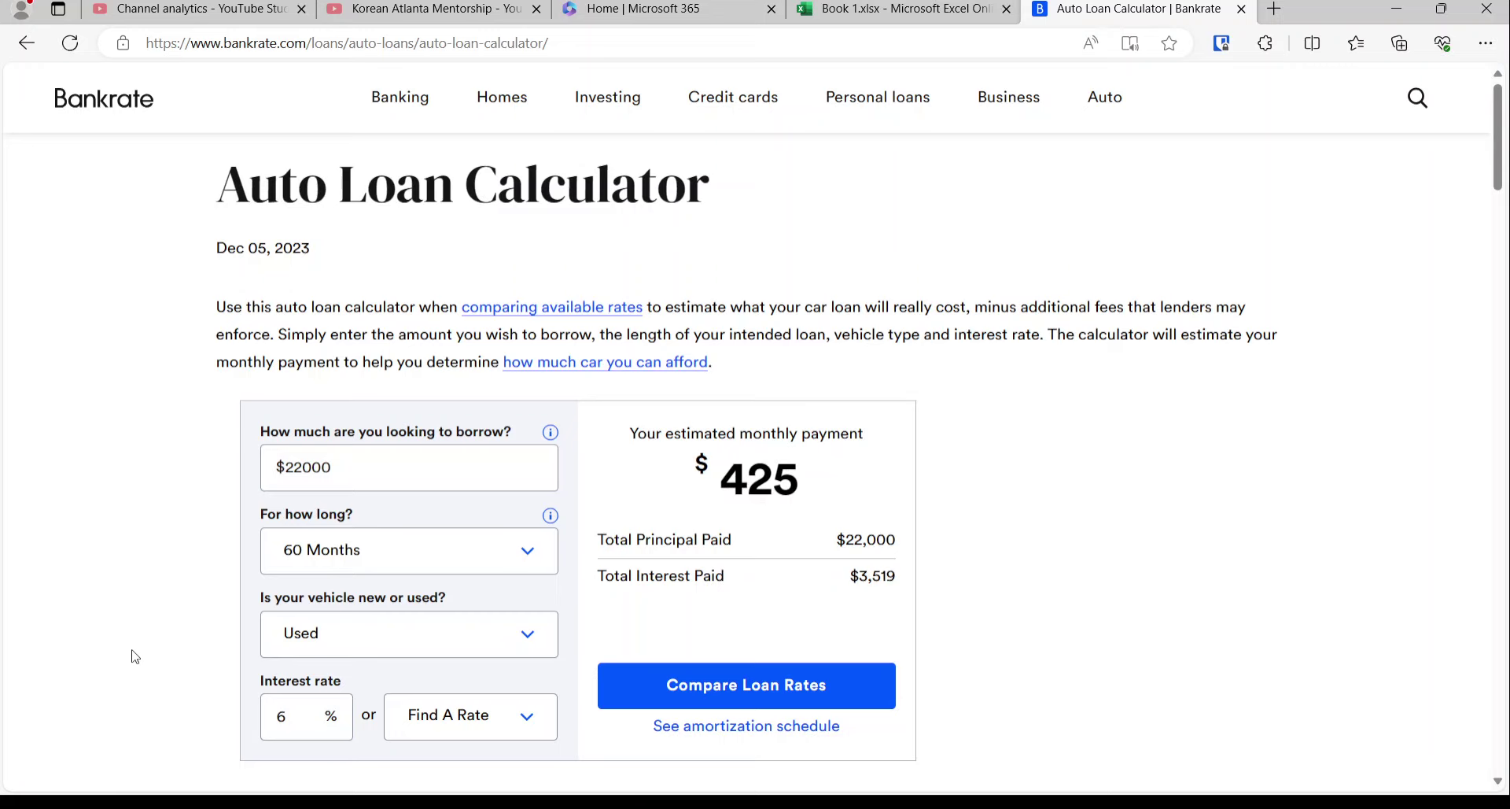
- Show the amortization schedule and select the $19,433 balance for 09/20/24
{"action": "scroll", "coordinate": [786, 506], "scroll_direction": "down", "scroll_amount": 3}
{"action": "left_click", "coordinate": [786, 508]}
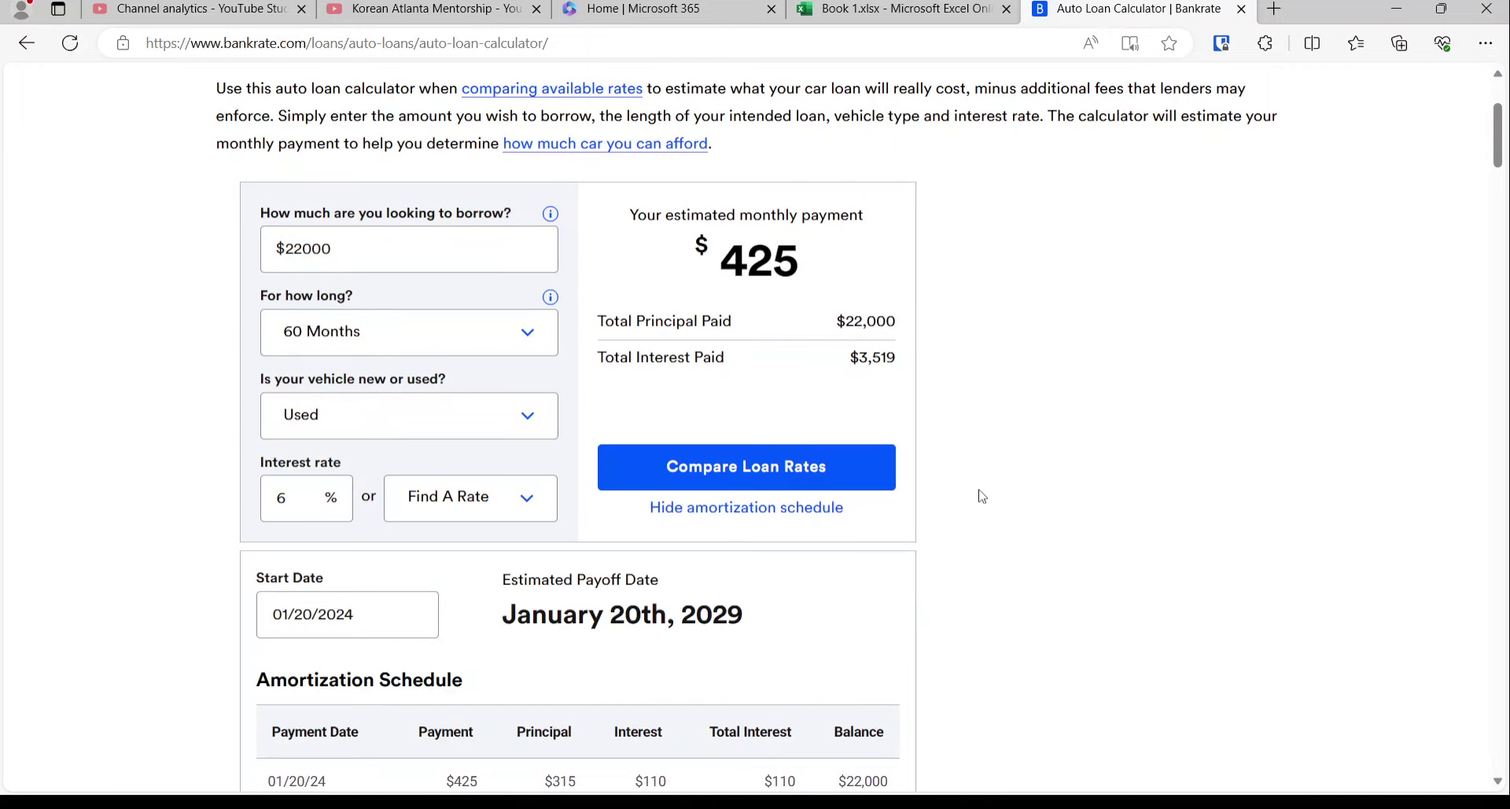
{"action": "scroll", "coordinate": [940, 501], "scroll_direction": "down", "scroll_amount": 3}
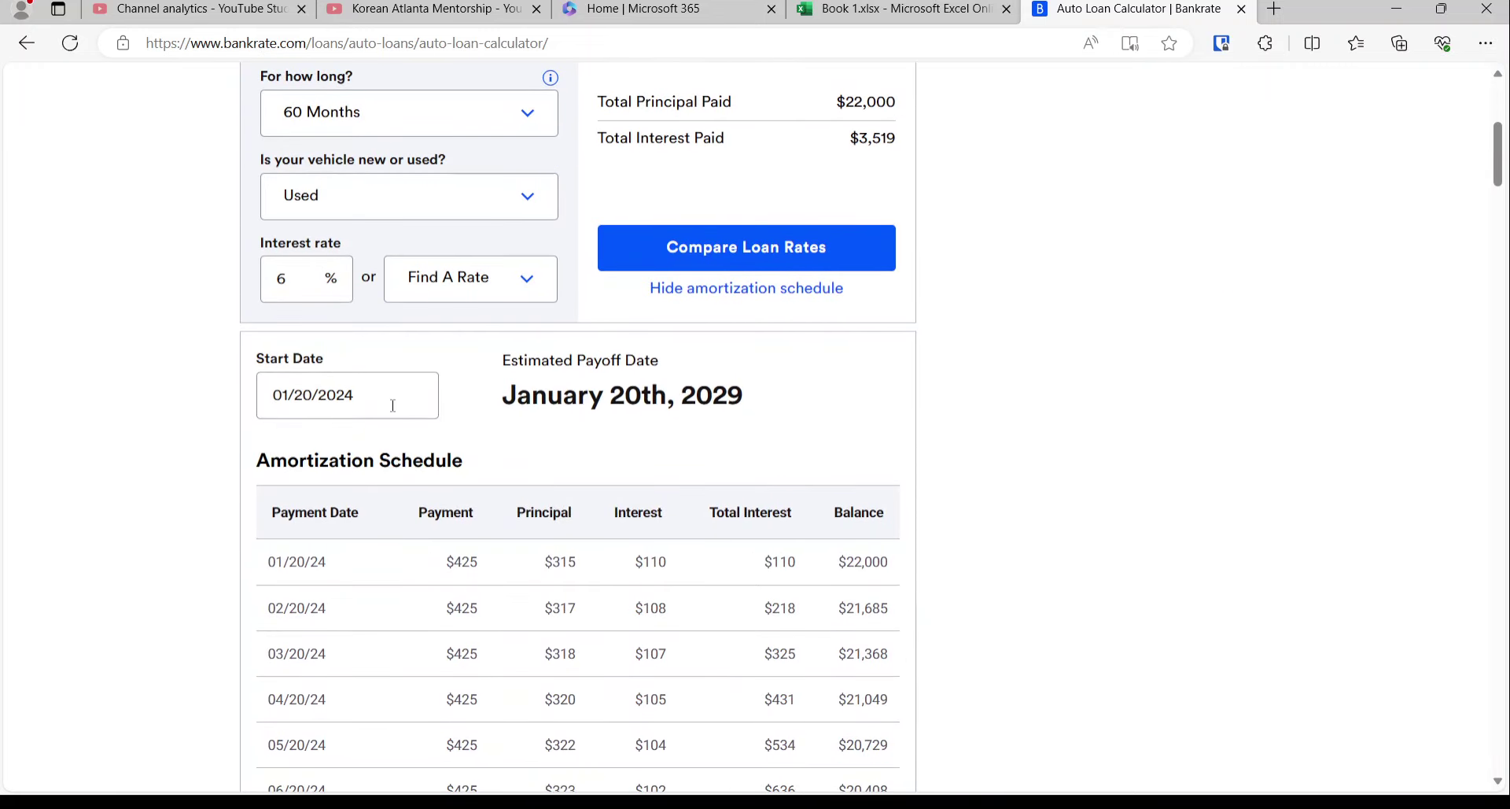
{"action": "scroll", "coordinate": [403, 374], "scroll_direction": "down", "scroll_amount": 4}
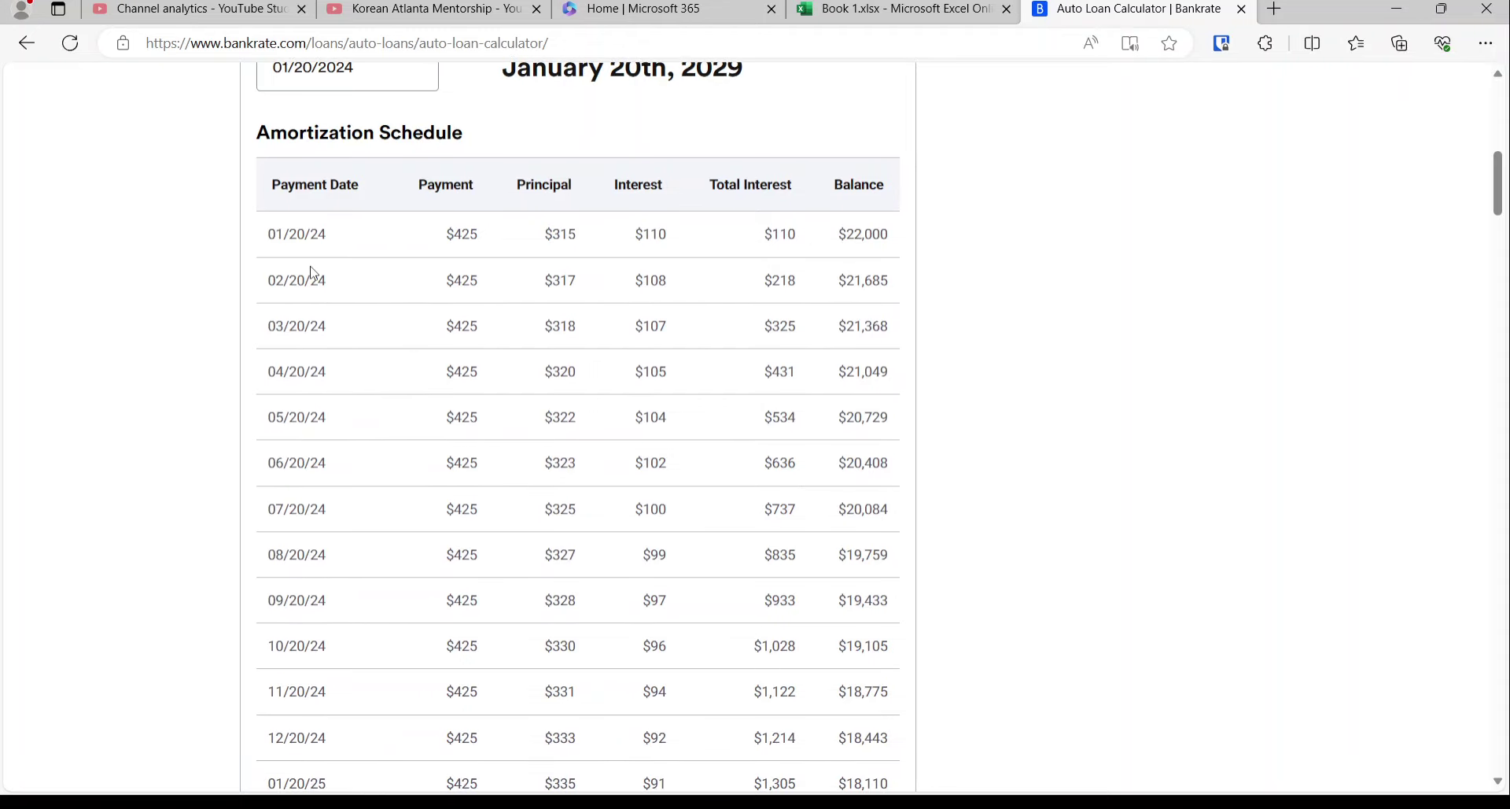
{"action": "scroll", "coordinate": [296, 409], "scroll_direction": "down", "scroll_amount": 3}
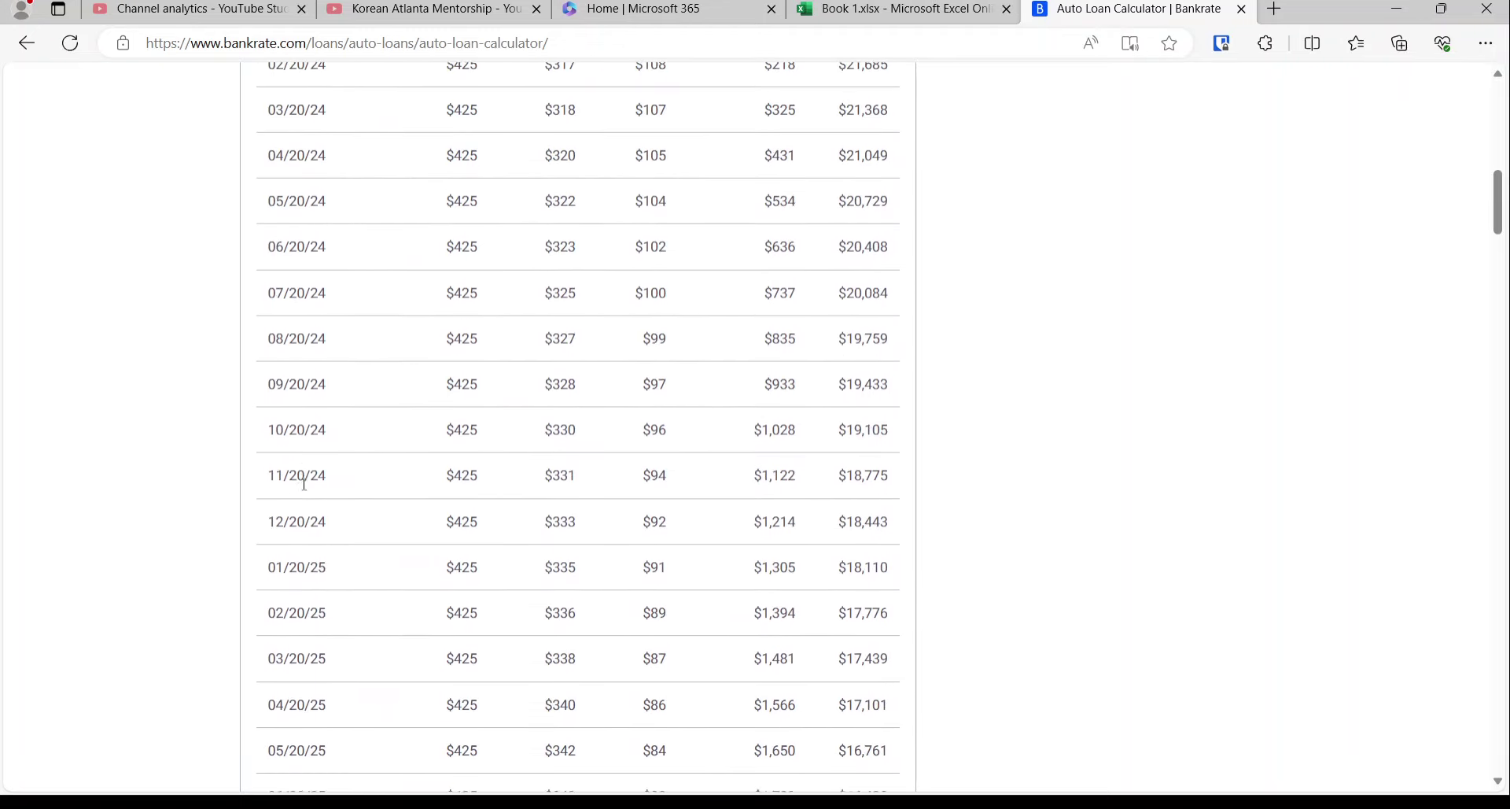
{"action": "left_click_drag", "start_coordinate": [846, 381], "coordinate": [891, 382]}
{"action": "key", "text": "ctrl+c"}
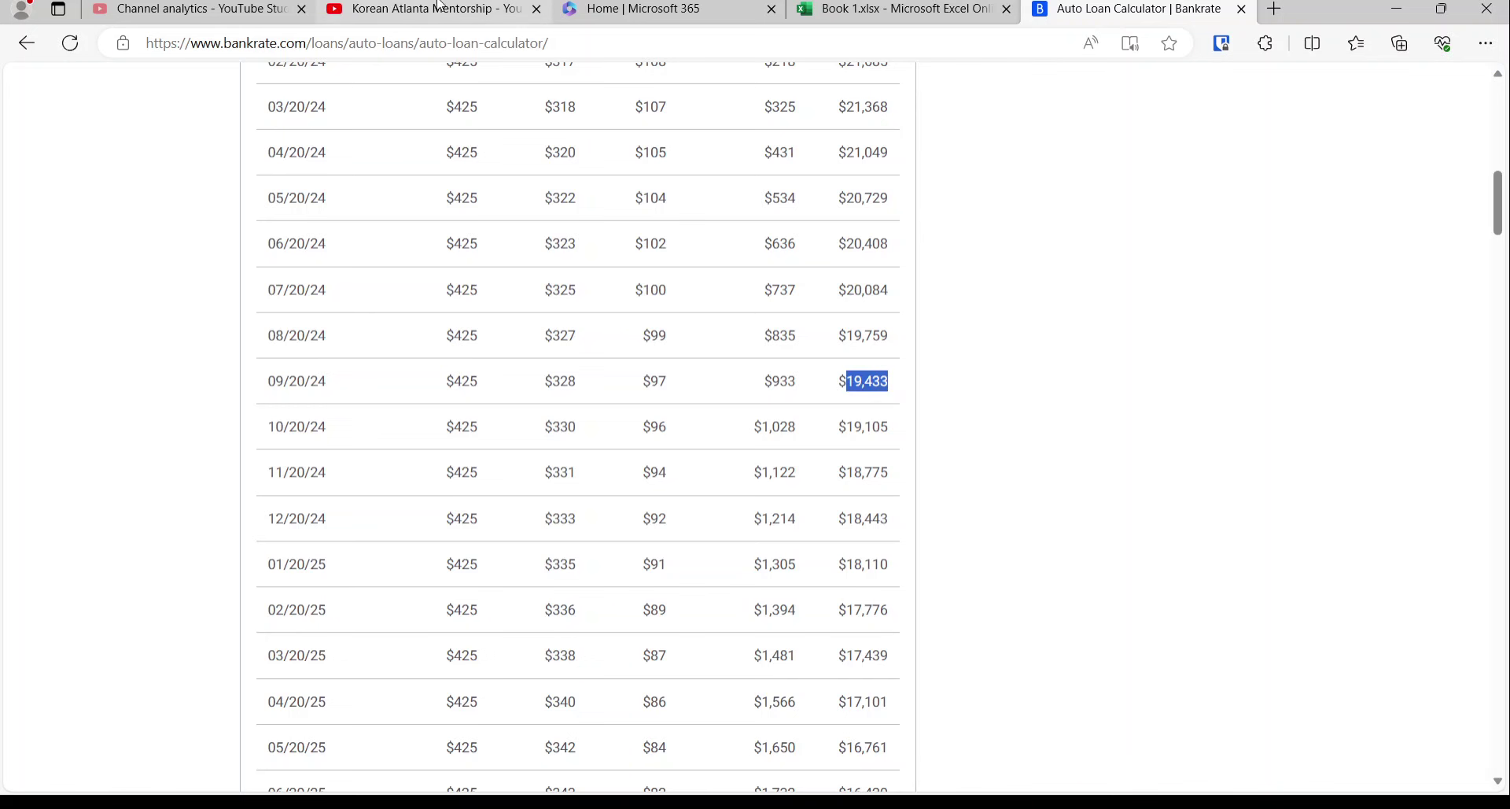
{"action": "left_click", "coordinate": [885, 9]}
- Append '-> 19,433' to the Auto Loan (22k, 6%) label in A10
{"action": "double_click", "coordinate": [305, 552]}
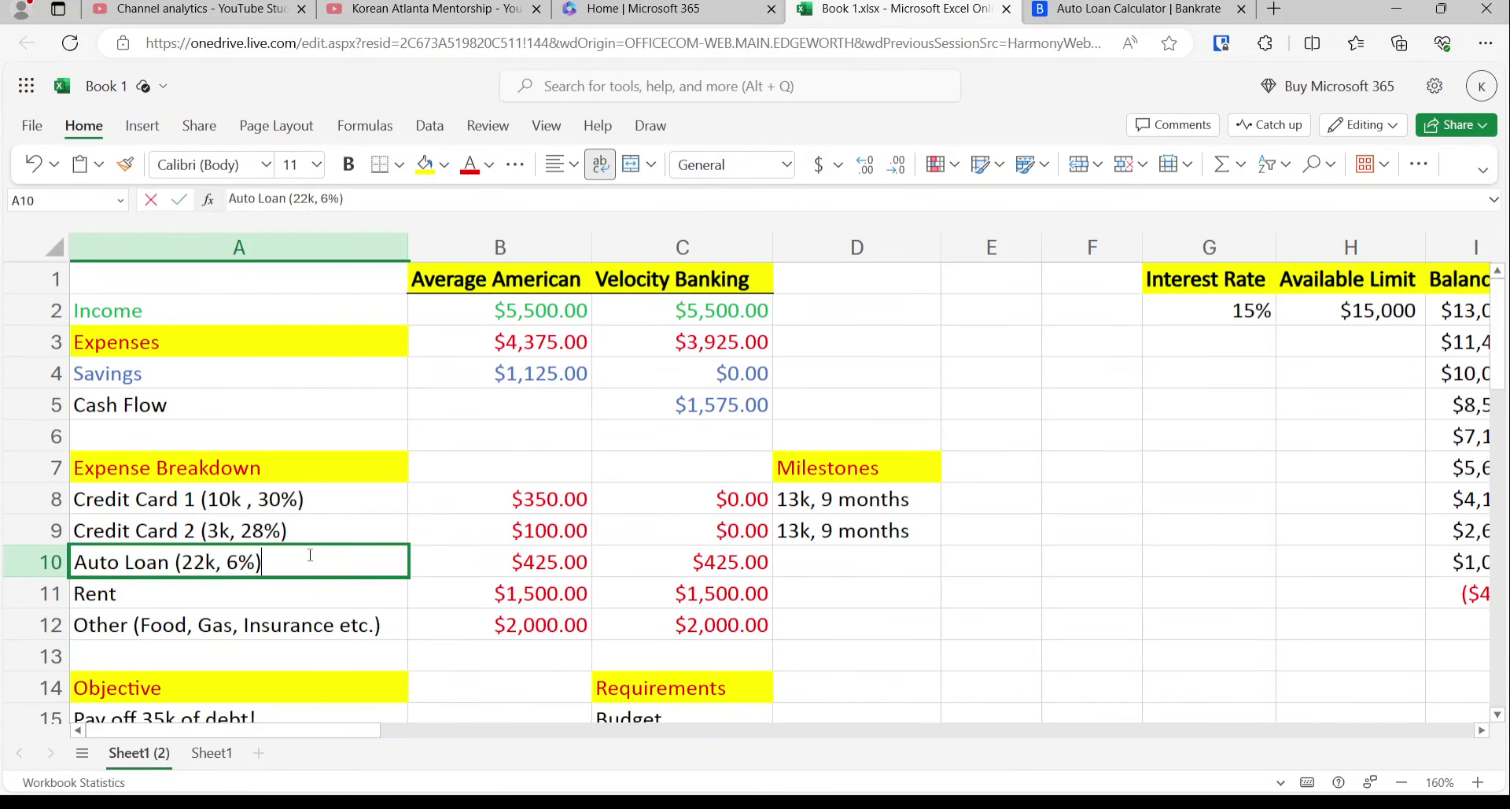
{"action": "type", "text": "->"}
{"action": "key", "text": "ctrl+v"}
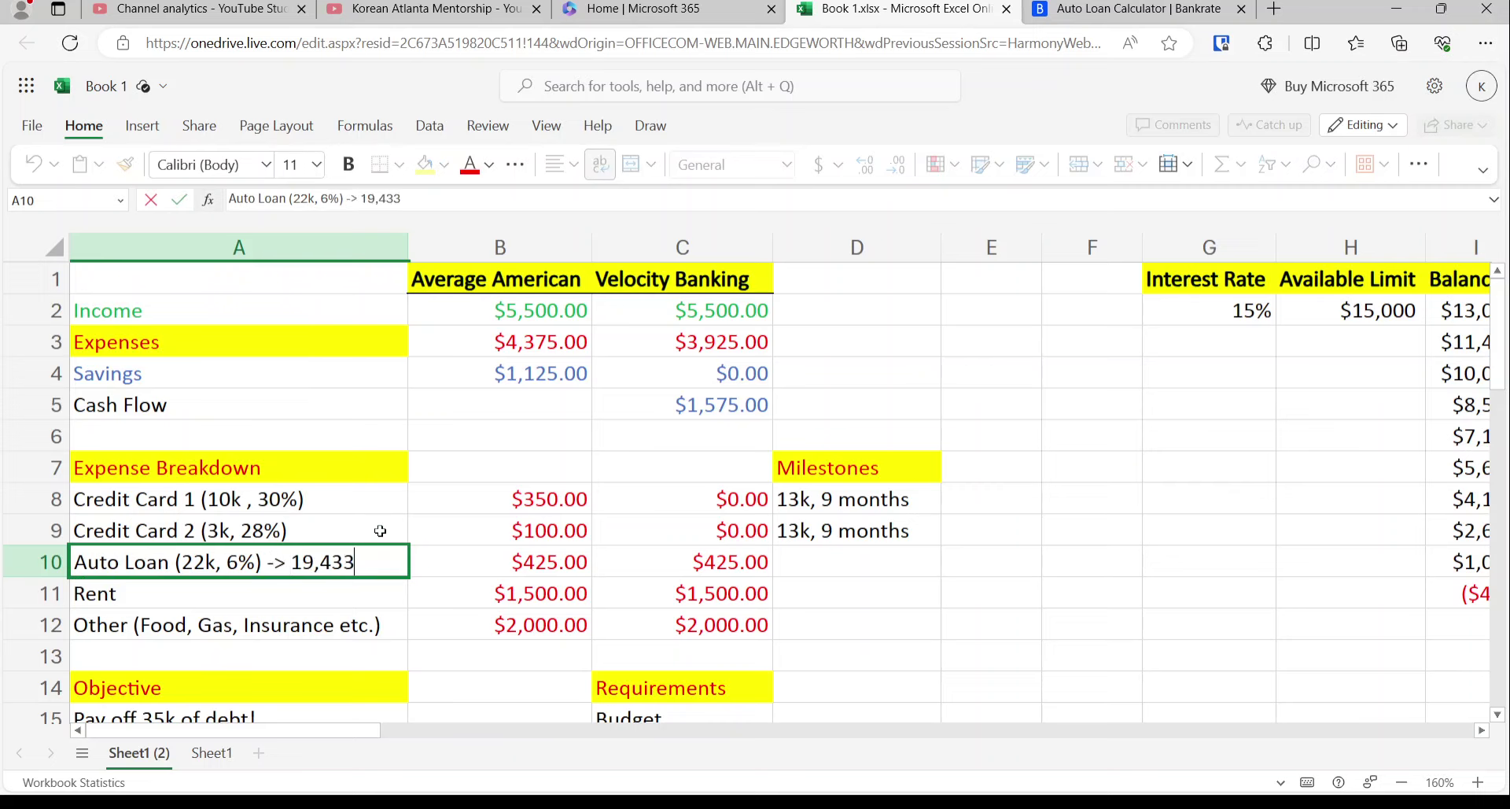
{"action": "key", "text": "Return"}
- Review the expense figures and row 10 up to the final balance in I11
{"action": "key", "text": "Right"}
{"action": "key", "text": "Right"}
{"action": "key", "text": "Right"}
{"action": "key", "text": "Left"}
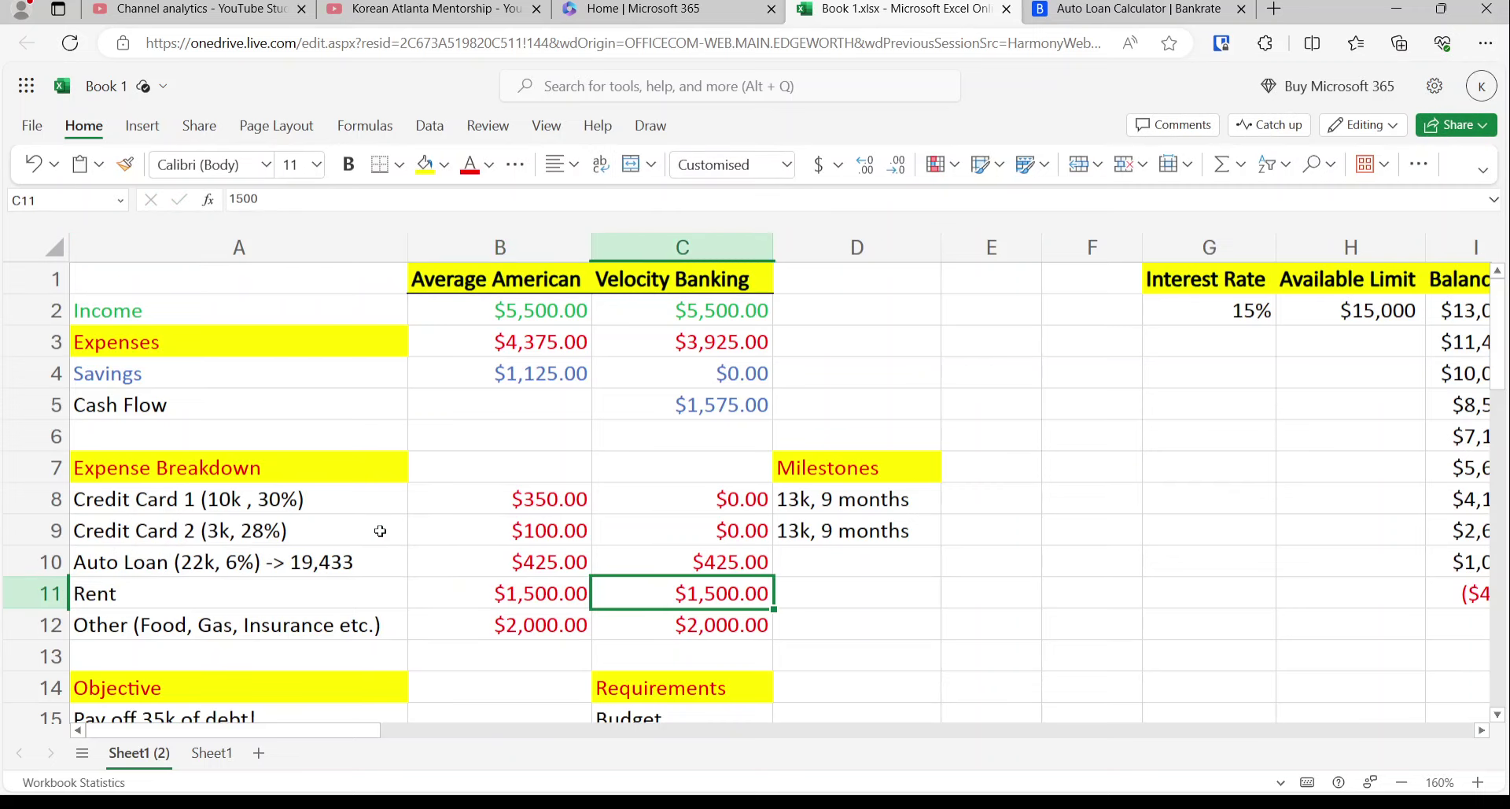
{"action": "key", "text": "Left"}
{"action": "key", "text": "Up"}
{"action": "key", "text": "Right"}
{"action": "key", "text": "Right"}
{"action": "key", "text": "Right"}
{"action": "key", "text": "Right"}
{"action": "key", "text": "Left"}
{"action": "key", "text": "Left"}
{"action": "key", "text": "Left"}
{"action": "key", "text": "Right"}
{"action": "key", "text": "Right"}
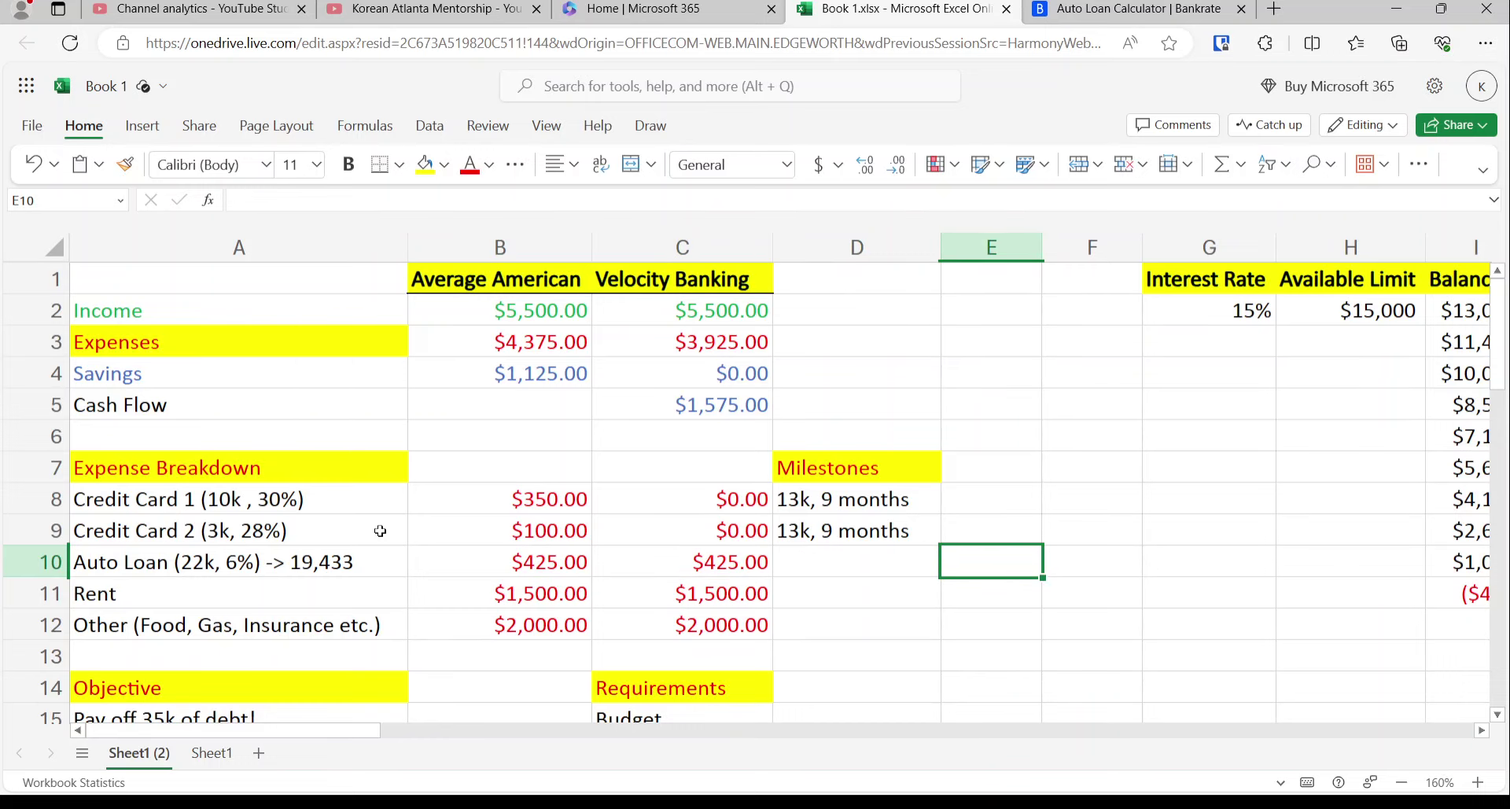
{"action": "key", "text": "Right"}
{"action": "key", "text": "Right"}
{"action": "key", "text": "Right"}
{"action": "key", "text": "Right"}
{"action": "key", "text": "Left"}
{"action": "key", "text": "Left"}
{"action": "key", "text": "Left"}
{"action": "key", "text": "Left"}
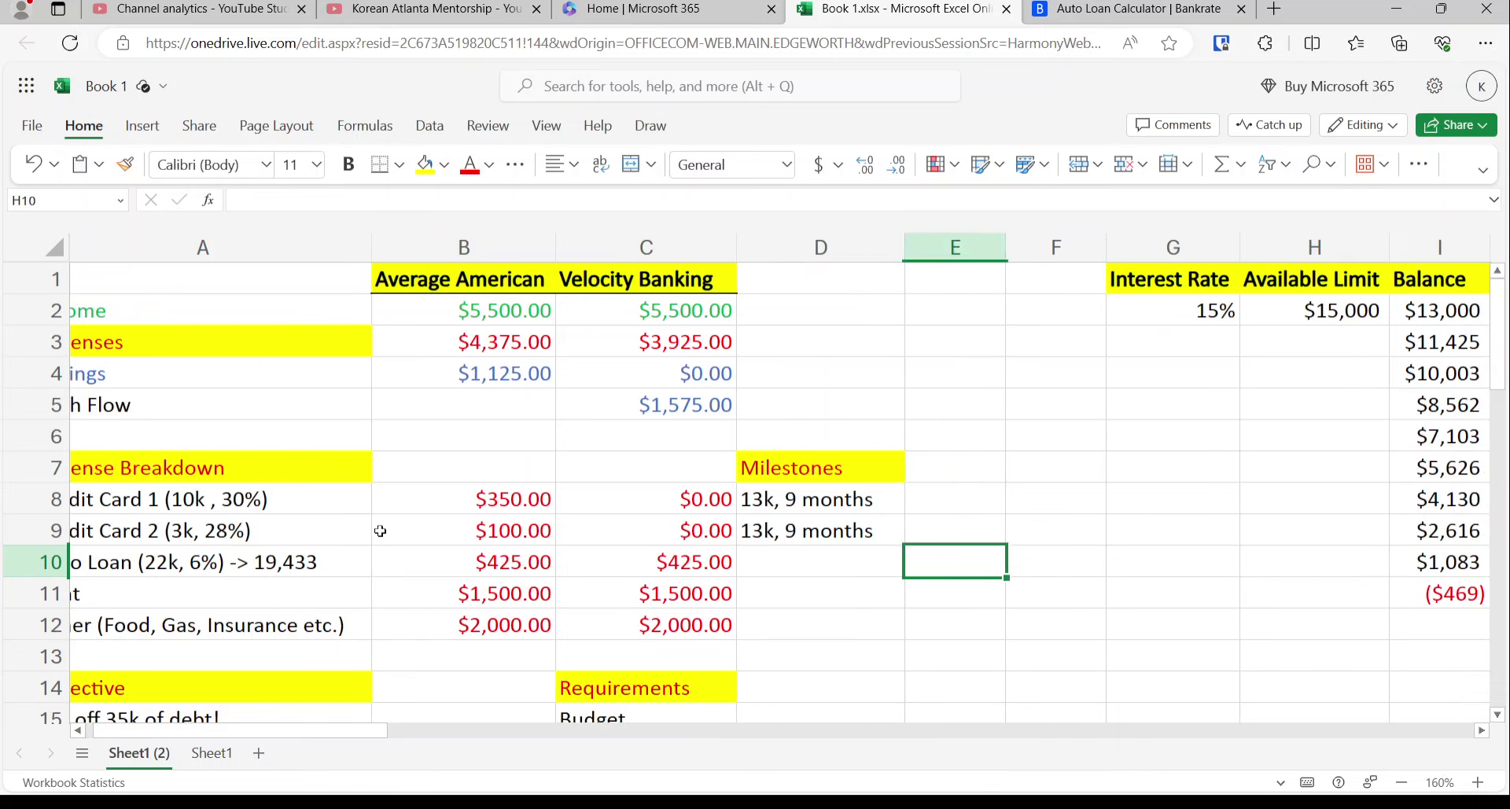
{"action": "key", "text": "Left"}
{"action": "key", "text": "Left"}
{"action": "key", "text": "Left"}
{"action": "key", "text": "Left"}
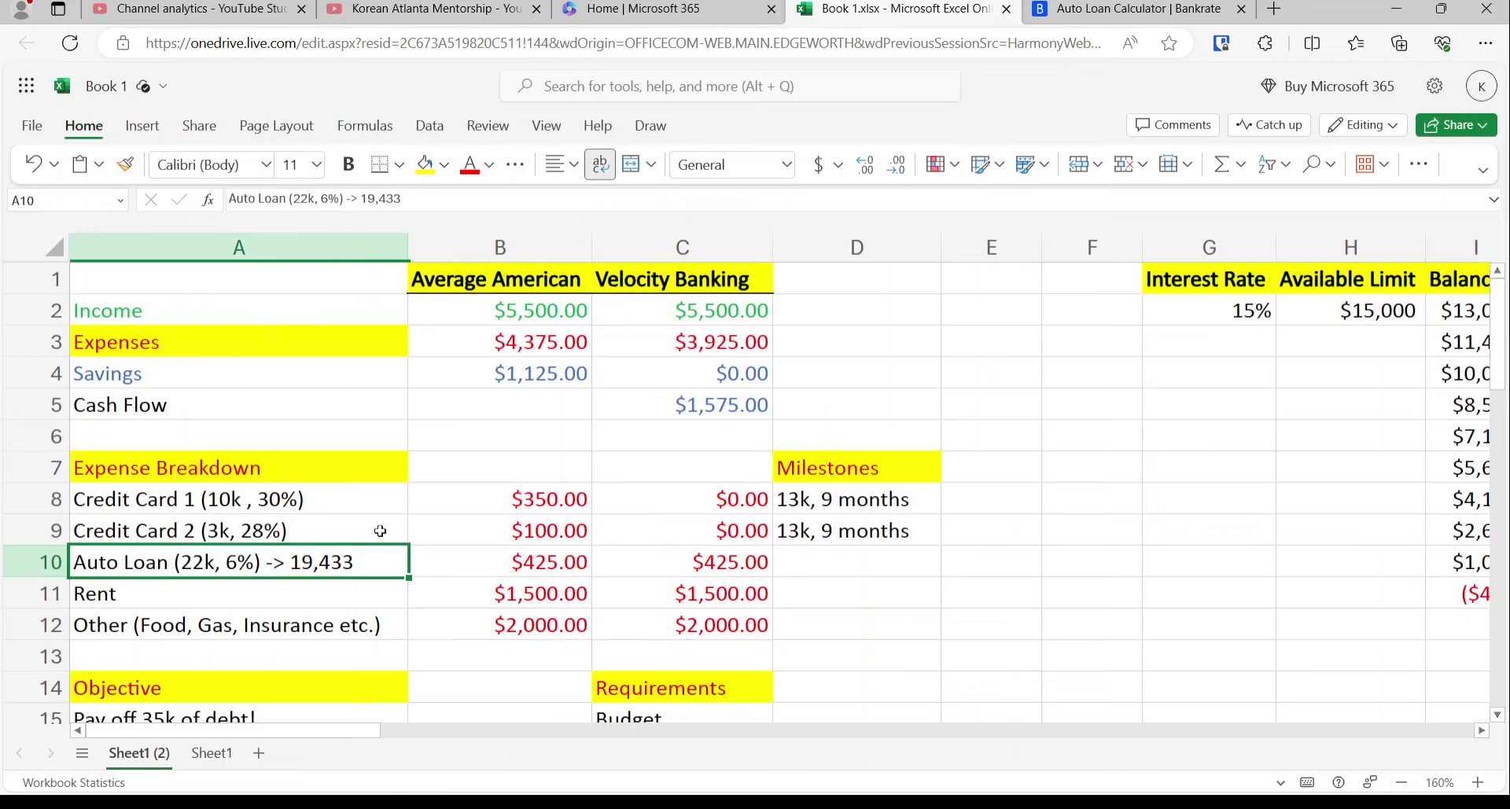
{"action": "key", "text": "Right"}
{"action": "key", "text": "Right"}
{"action": "key", "text": "Right"}
{"action": "key", "text": "Right"}
{"action": "key", "text": "Right"}
{"action": "key", "text": "Right"}
{"action": "key", "text": "Right"}
{"action": "key", "text": "Right"}
{"action": "key", "text": "Down"}
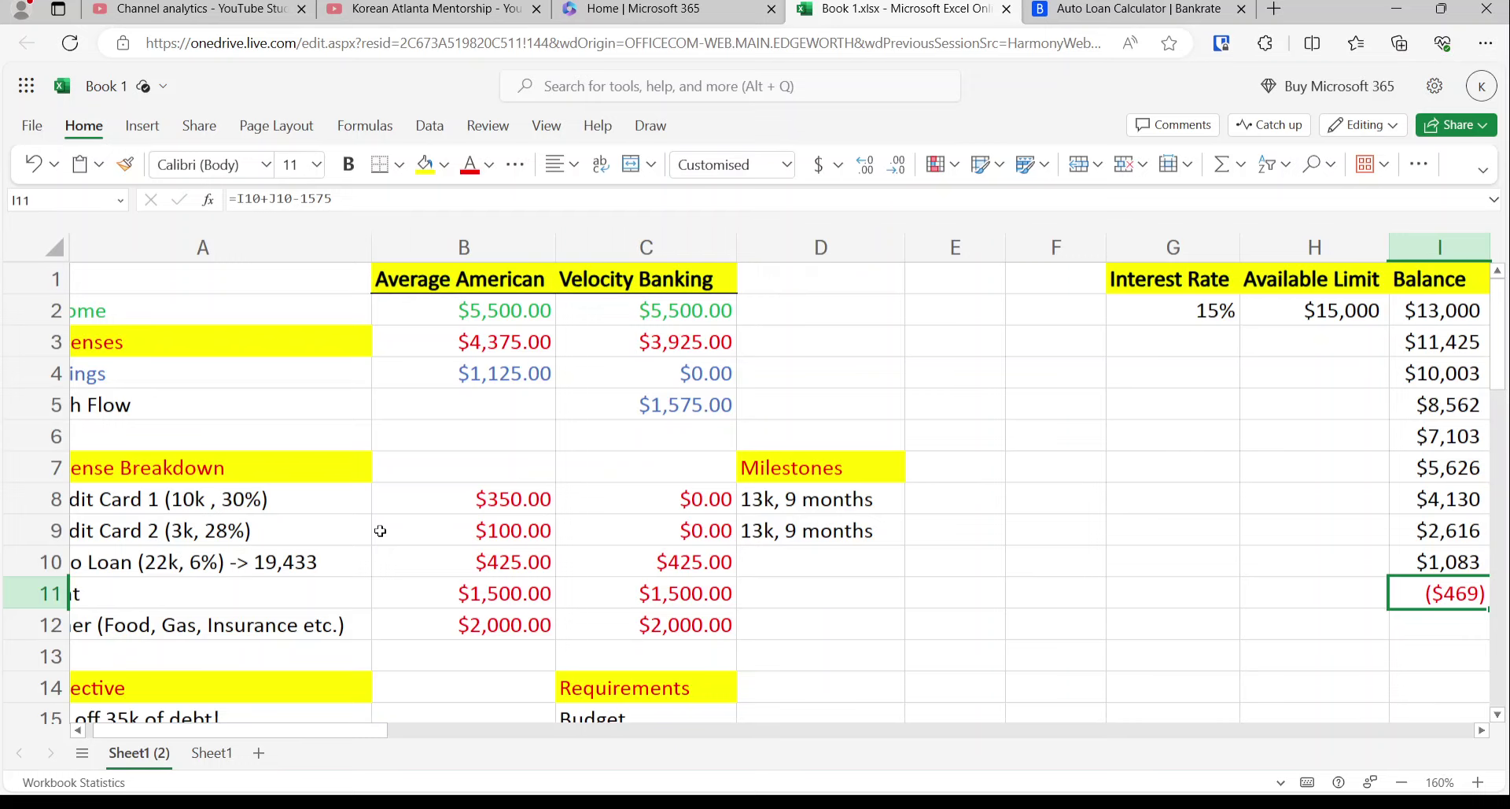
{"action": "key", "text": "Right"}
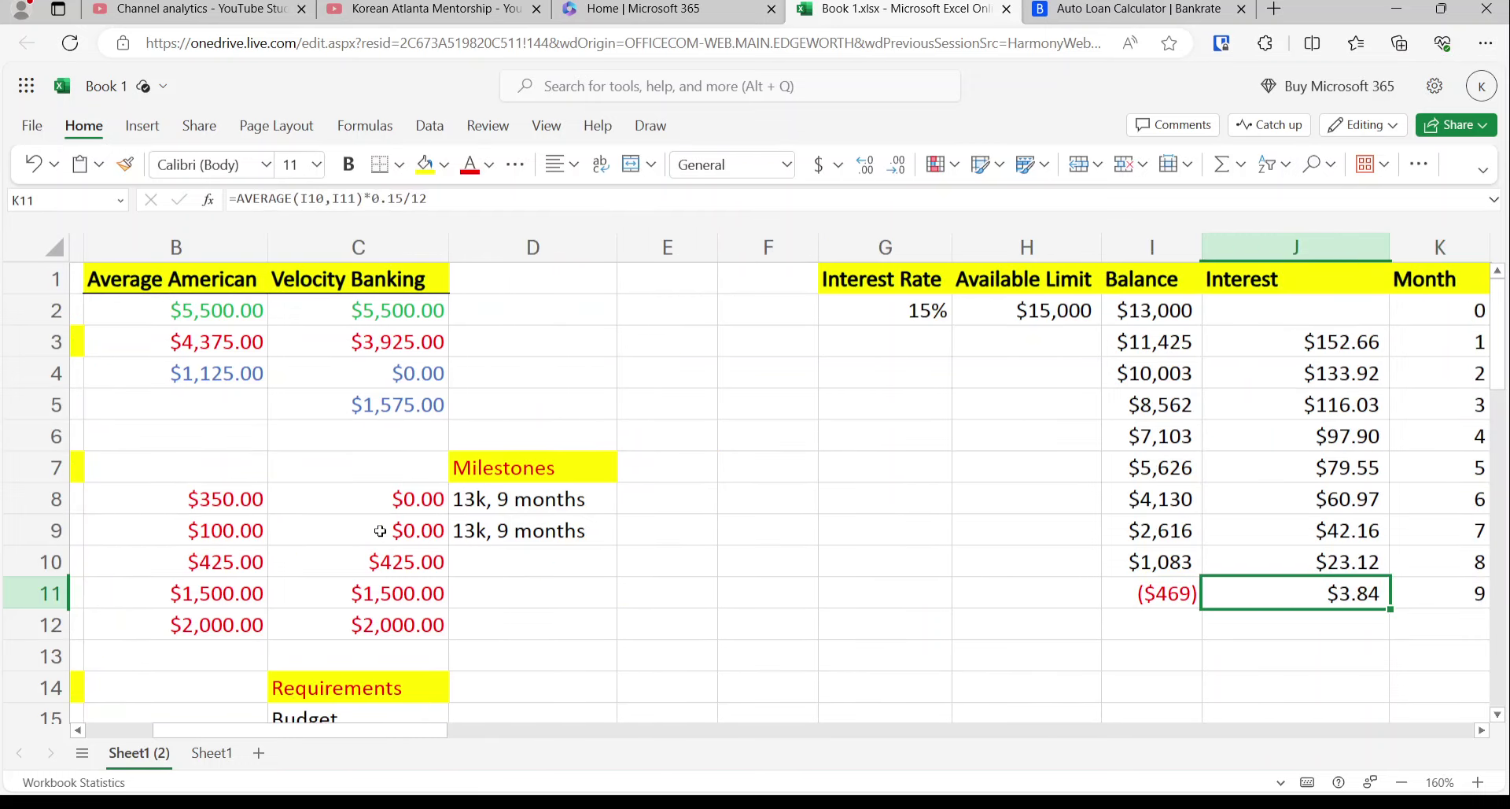